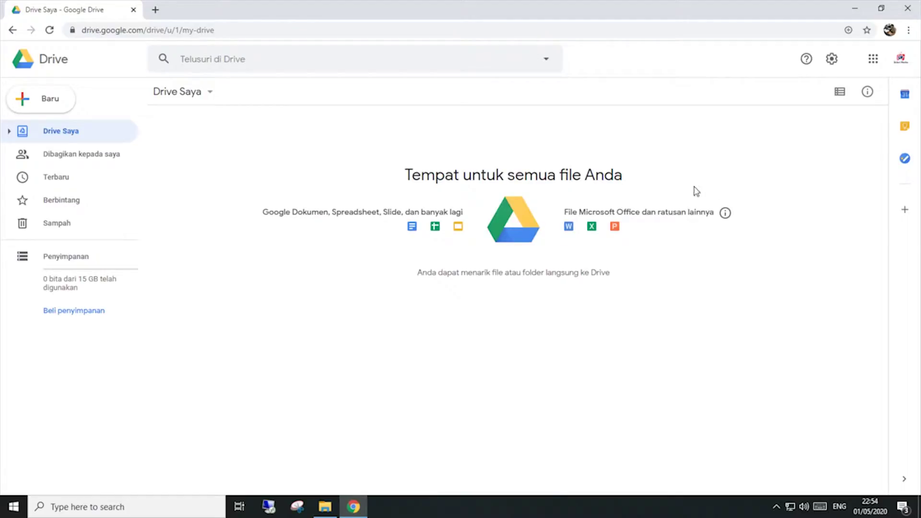
Step: Create a new blank Google Form from Drive's Baru > Lainnya > Google Formulir menu
click(42, 101)
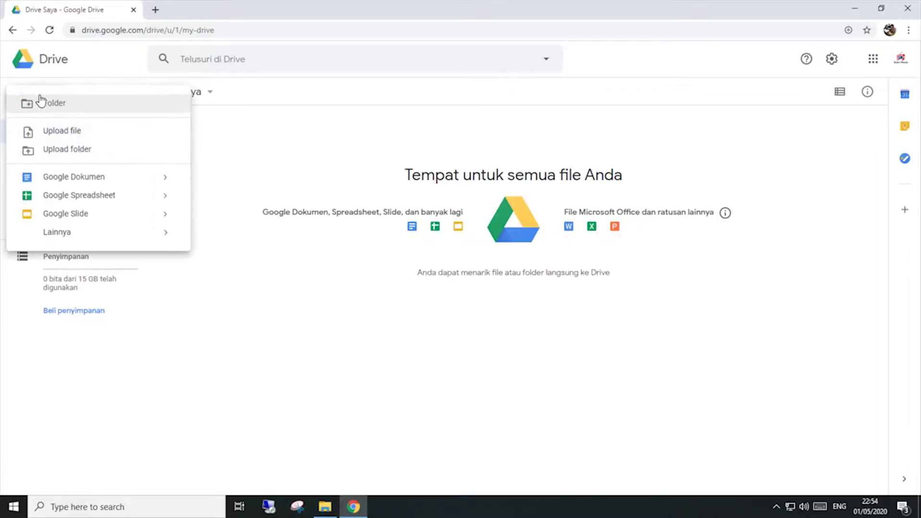
mouse_move(60, 233)
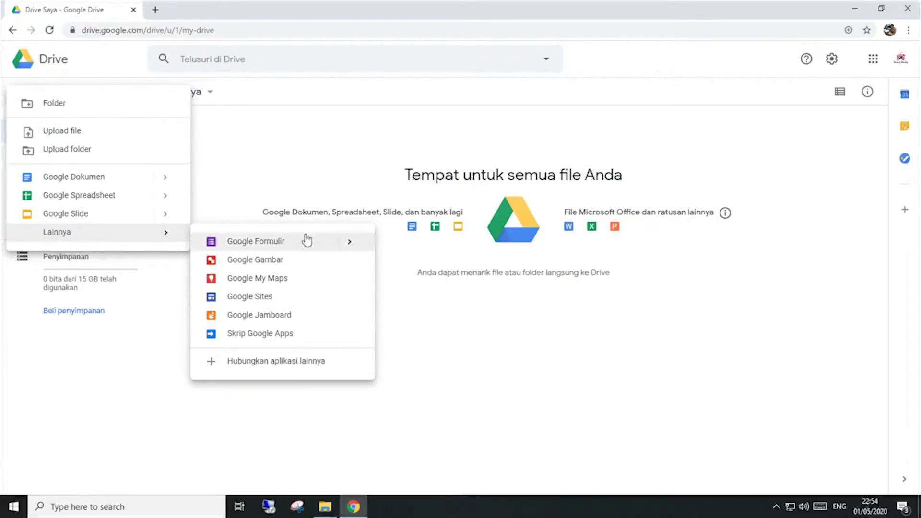
mouse_move(357, 245)
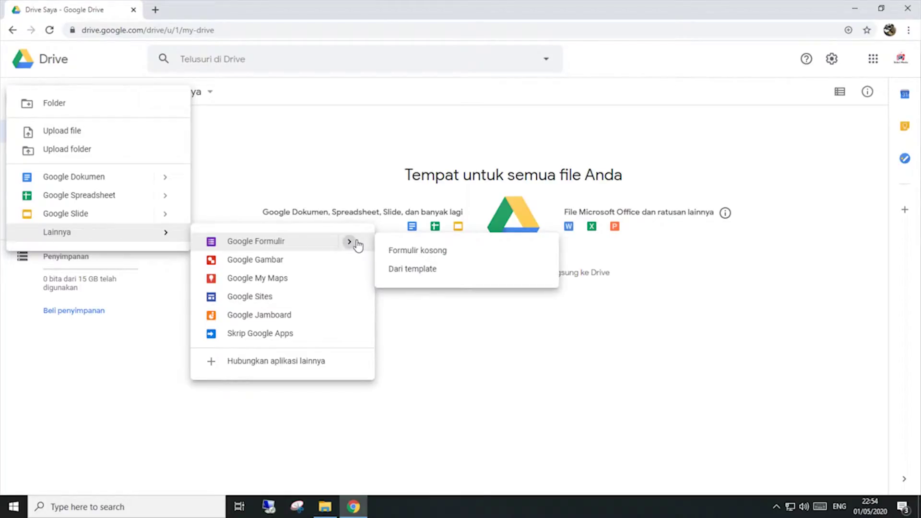
click(415, 253)
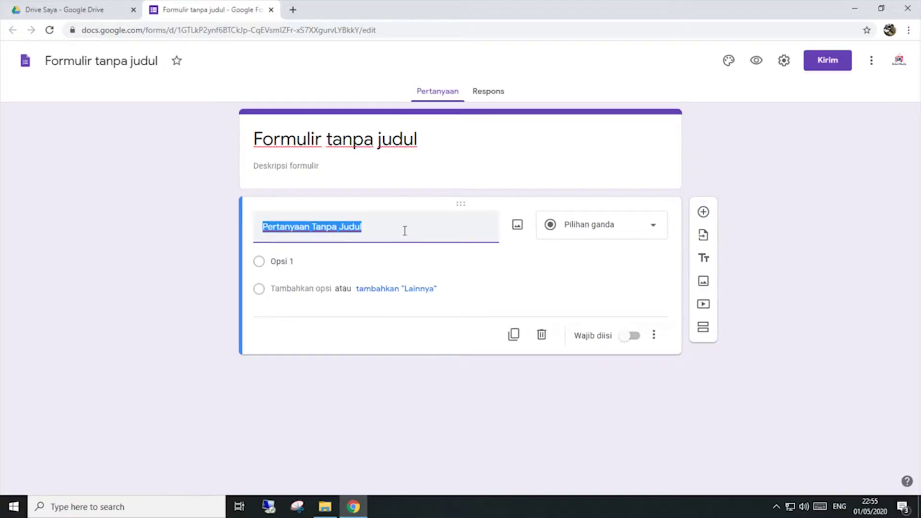
Step: In settings, make the form a quiz and hide missed questions and correct answers from respondents
click(404, 231)
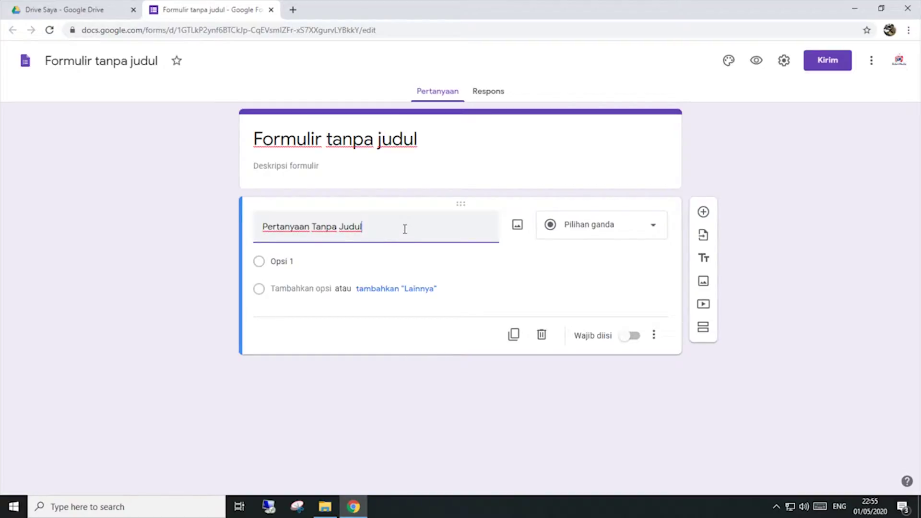
click(784, 60)
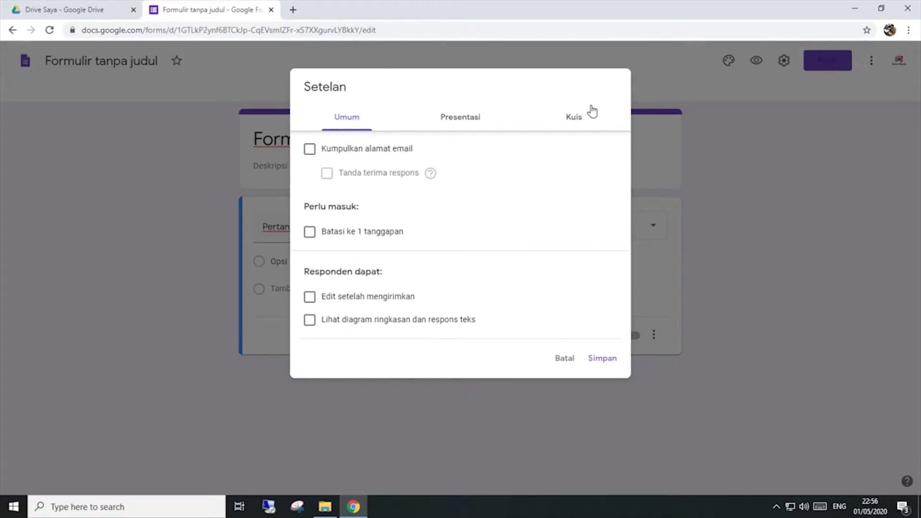
click(578, 120)
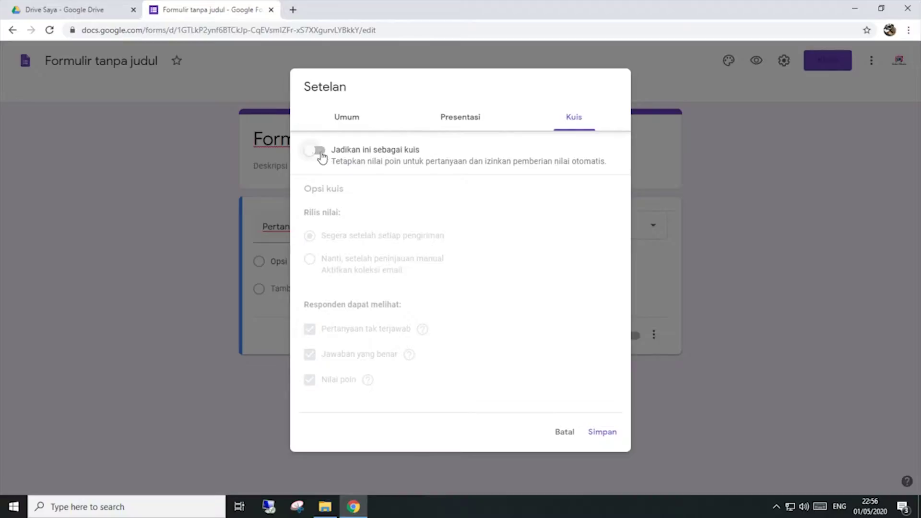
click(314, 153)
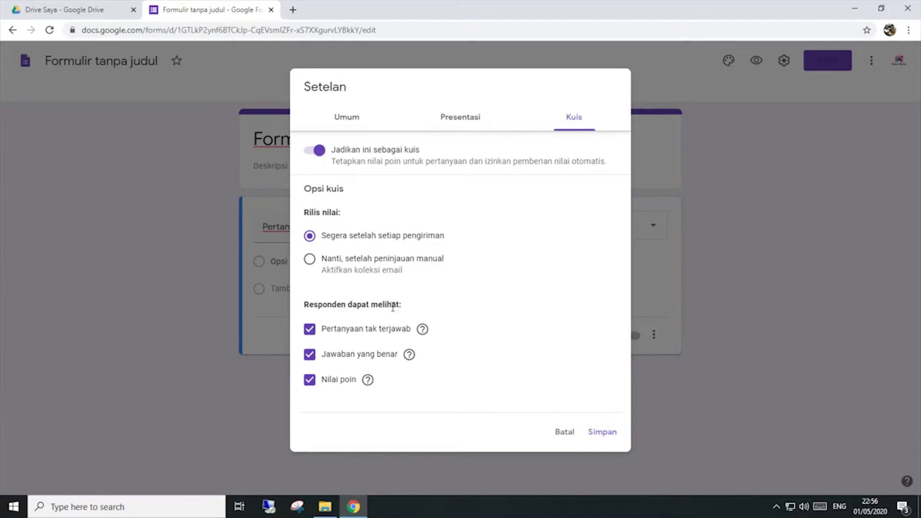
click(309, 329)
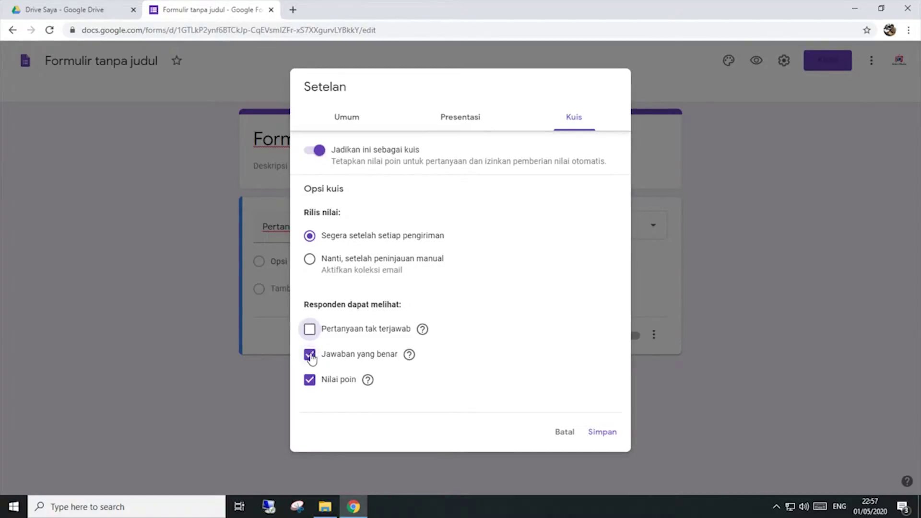
click(310, 355)
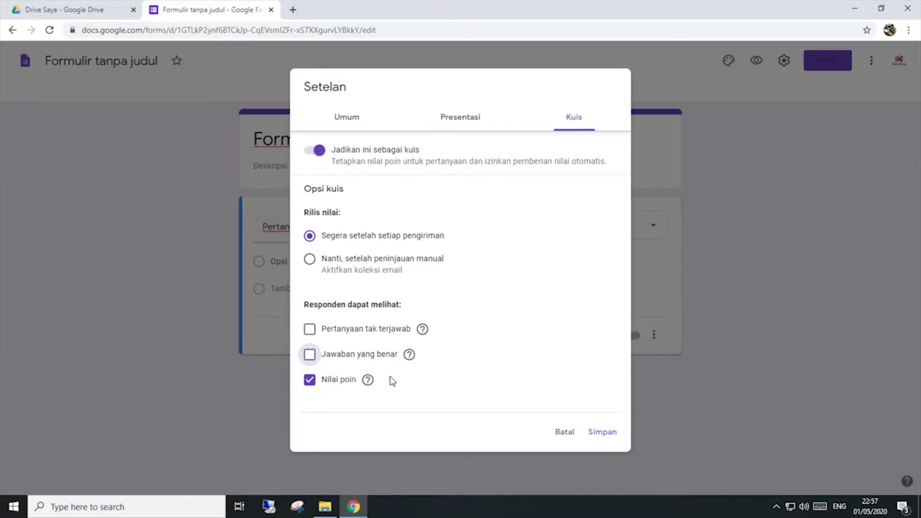
click(458, 120)
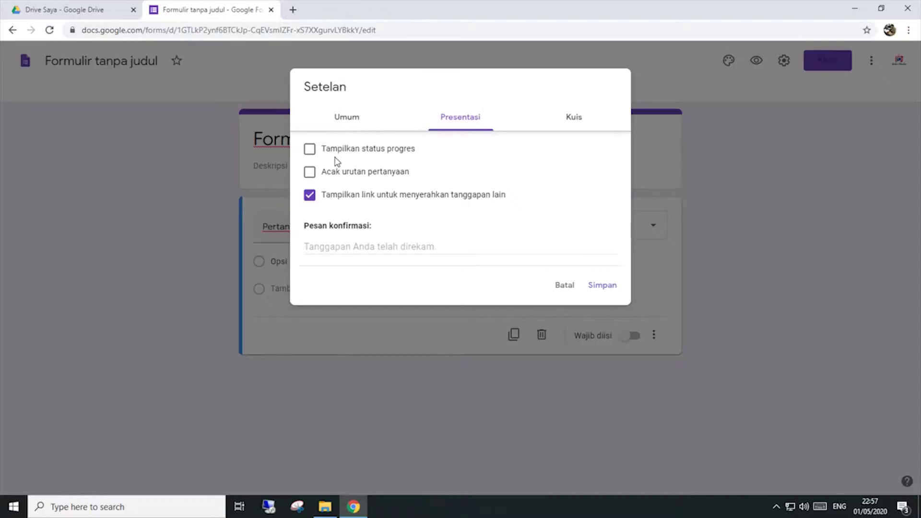
Step: Shuffle question order, hide the another-response link, and set confirmation 'Terima kasih telah mengerjakan ujian Jawaban Anda telah terkirim!'
click(309, 173)
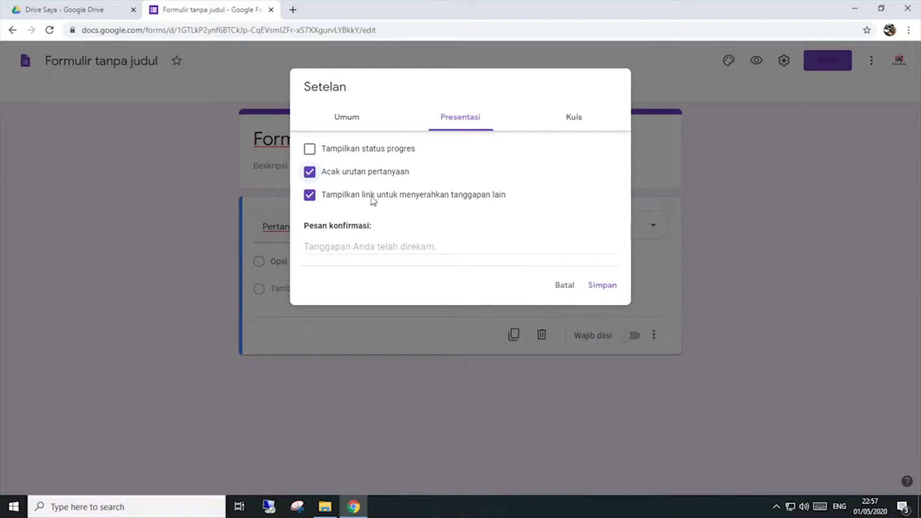
click(310, 196)
click(371, 248)
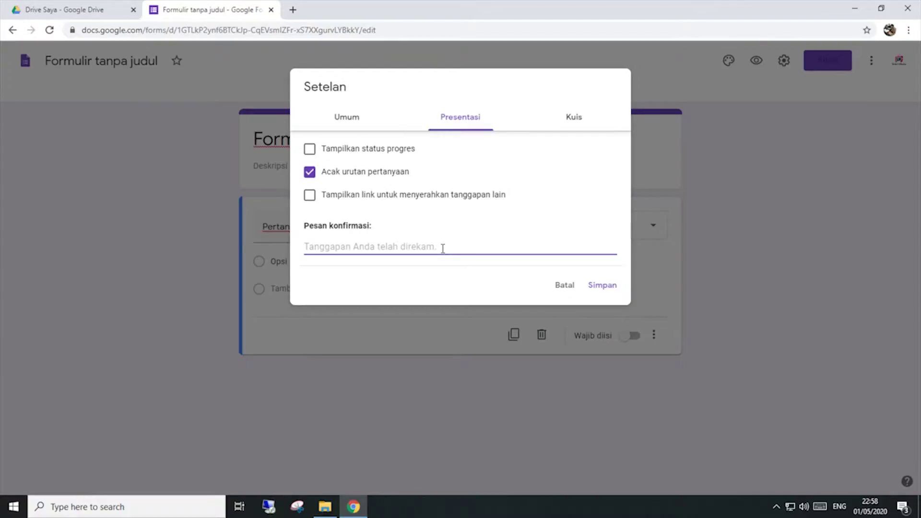
text(Te)
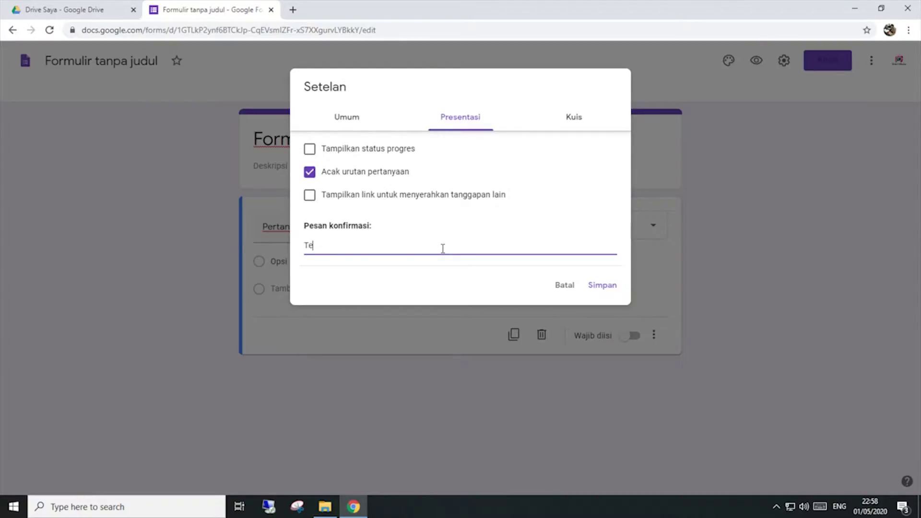
text(rima kasih telah meng)
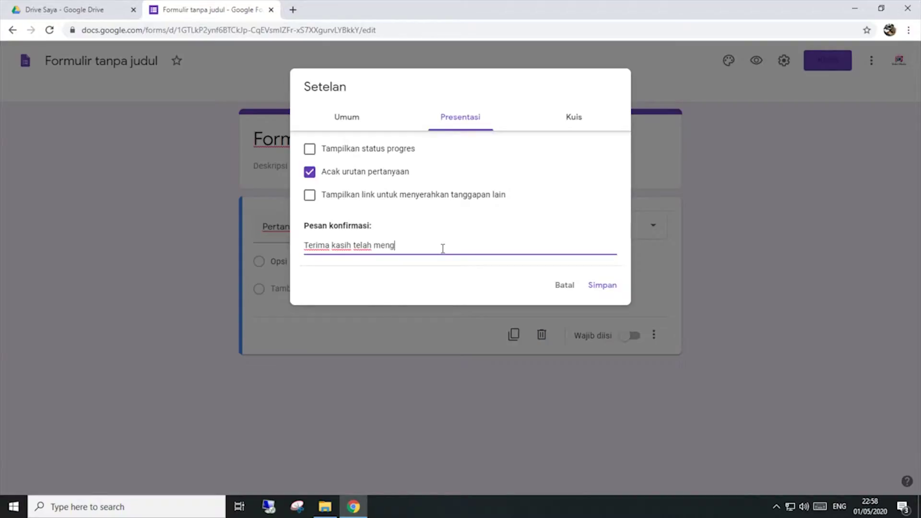
text(erjakan ujian. Jawaban Anda )
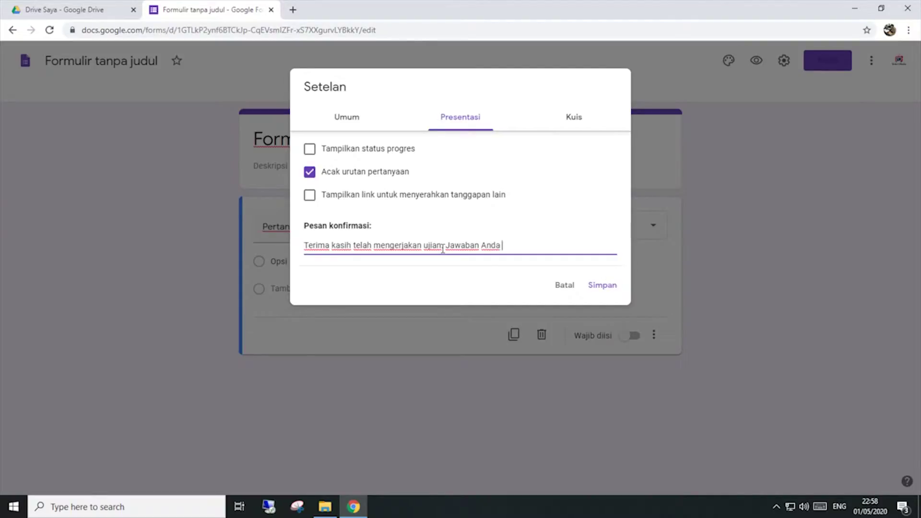
text(telah terkirim!)
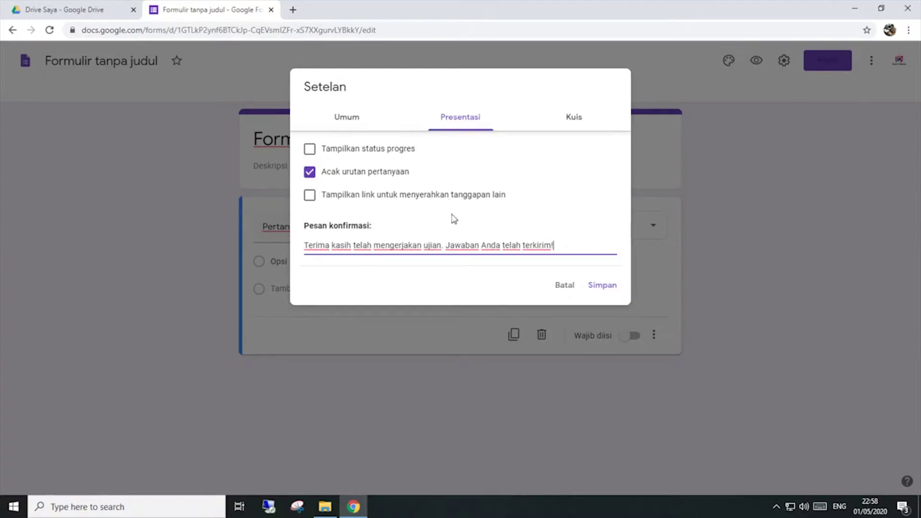
click(362, 117)
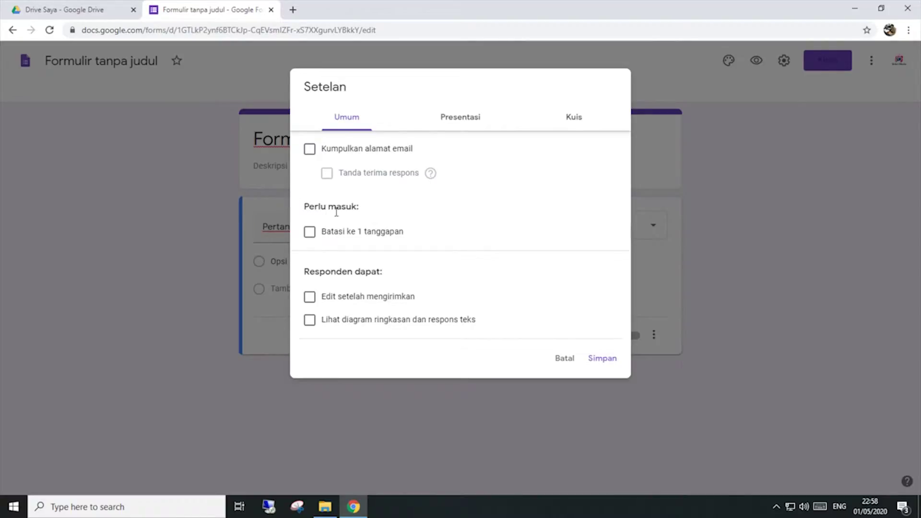
Step: Limit the form to 1 response per respondent and save the settings
click(310, 233)
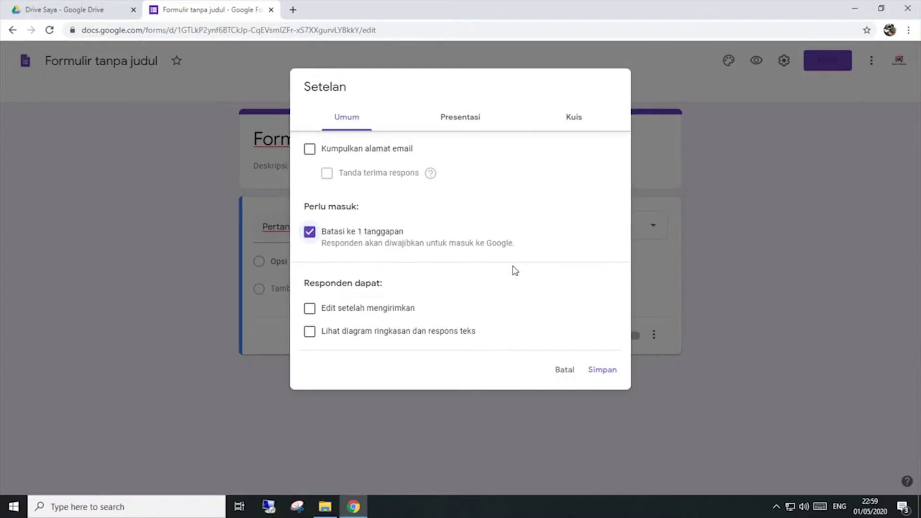
click(437, 126)
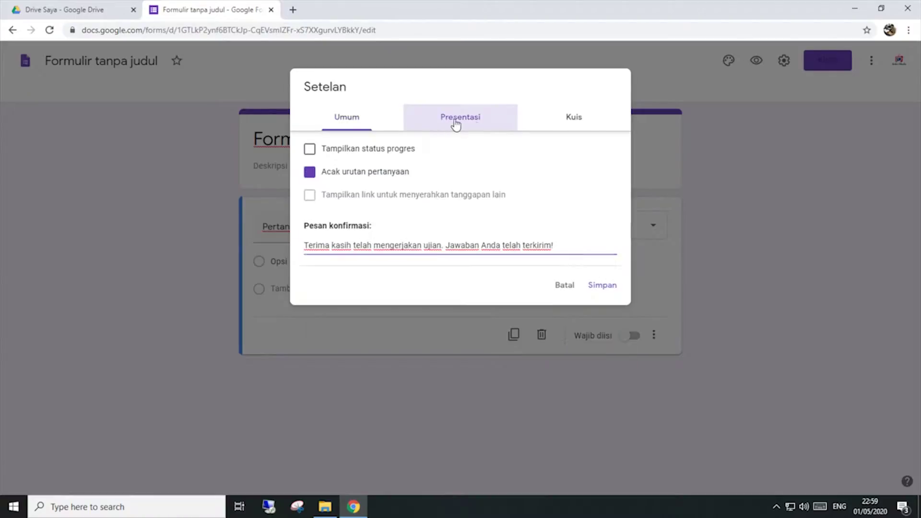
click(566, 121)
click(360, 123)
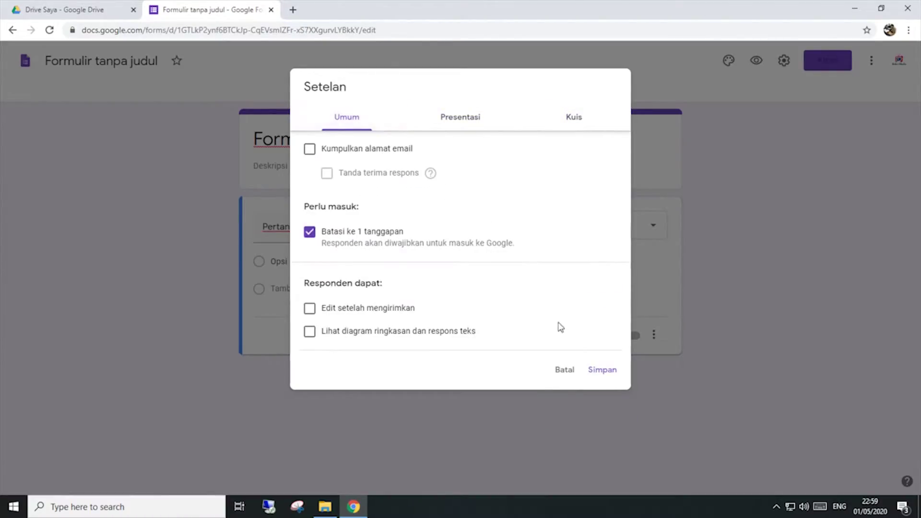
click(603, 376)
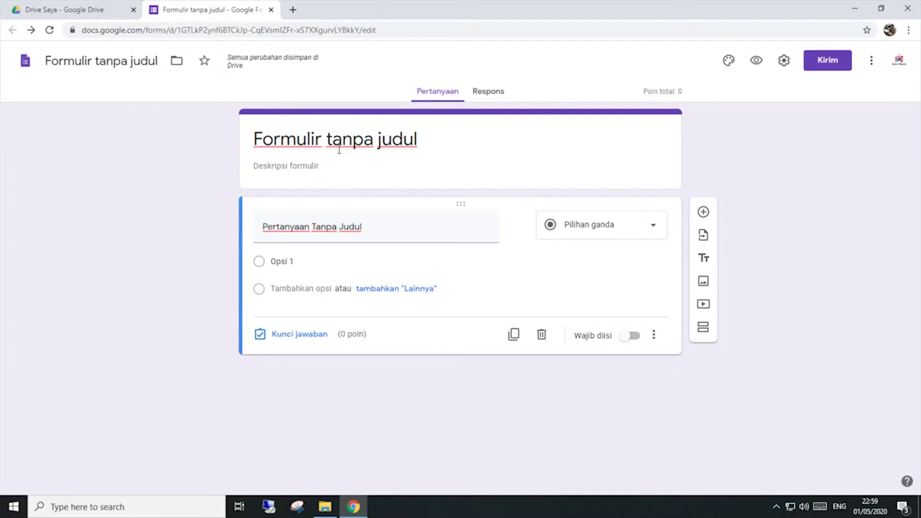
Step: Rename the form file to 'Ujian 1'
click(138, 67)
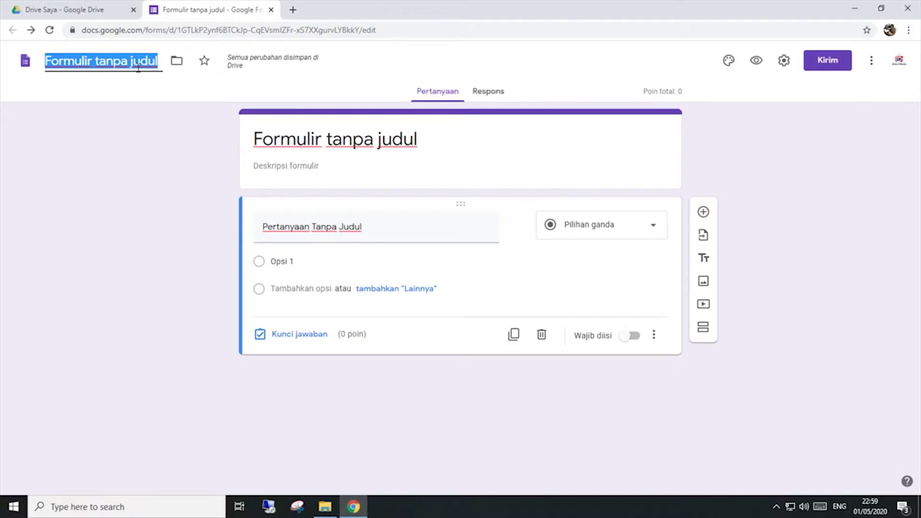
text(Ujia)
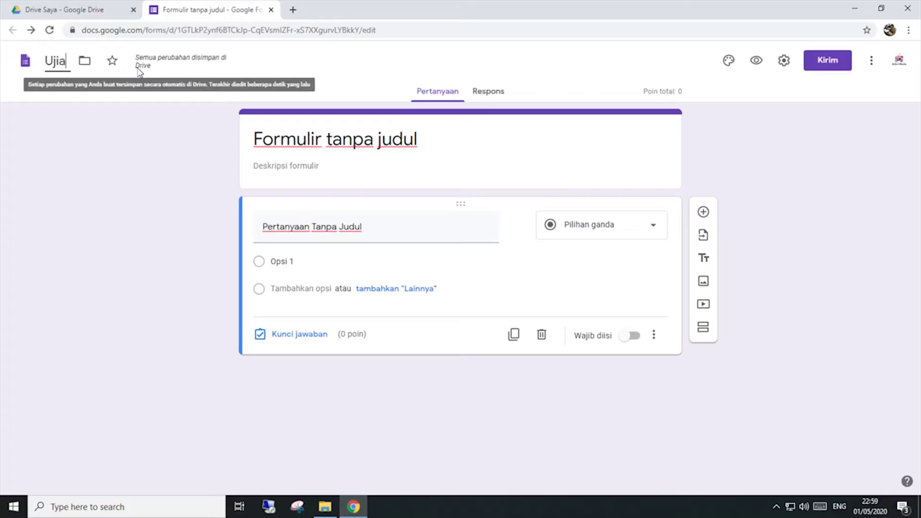
text(n 1)
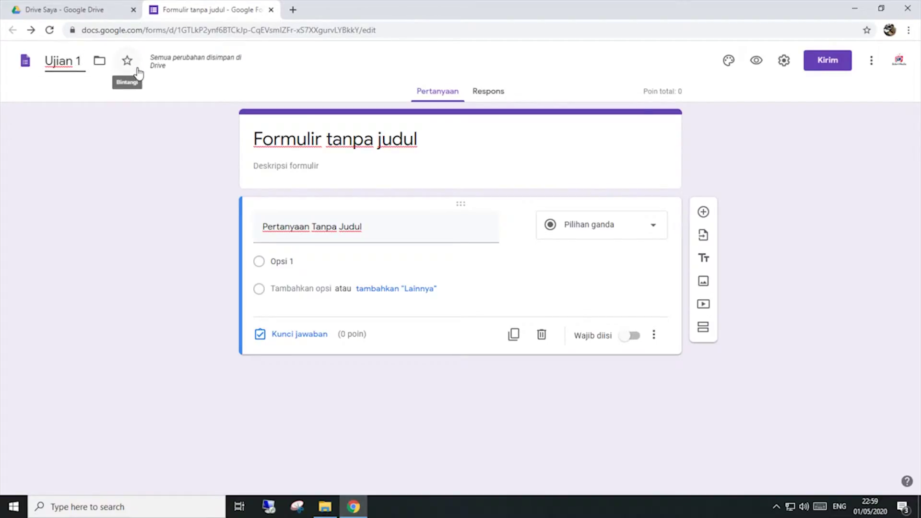
click(206, 153)
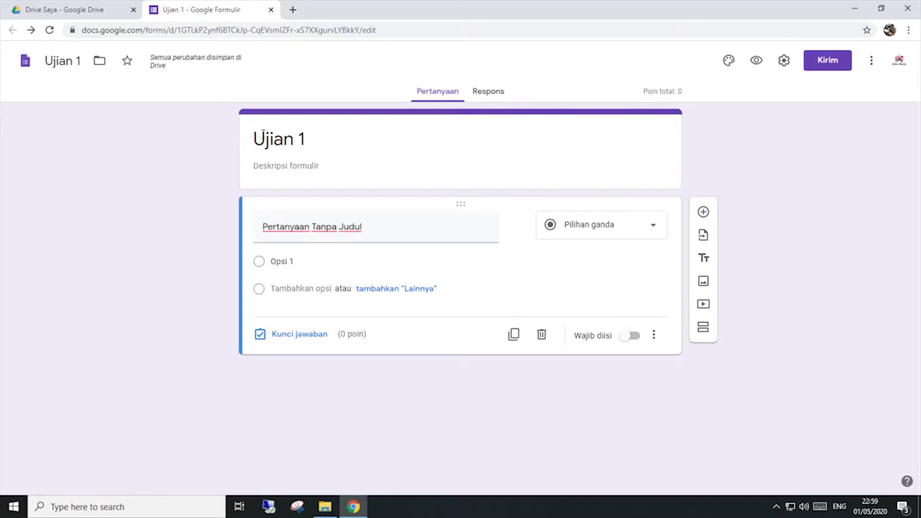
Step: Change the form title to 'Penilaian Tengah Semester'
click(327, 144)
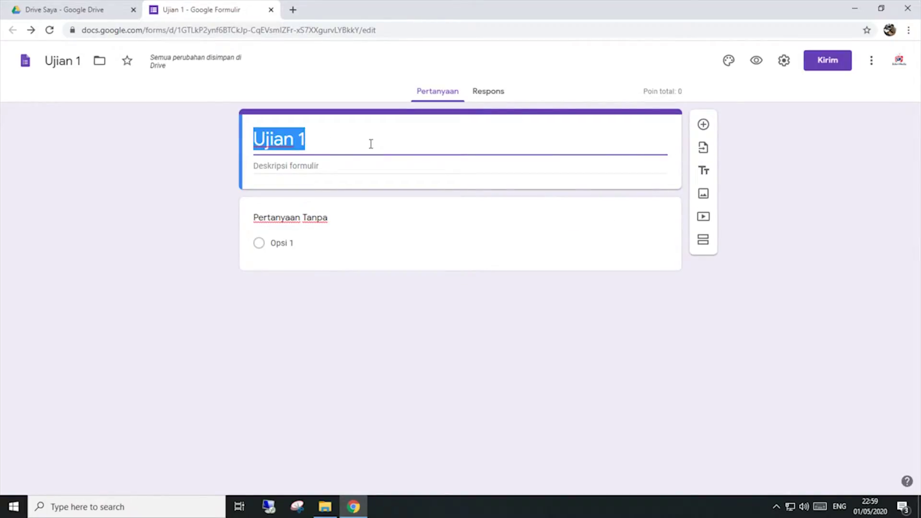
key(BackSpace)
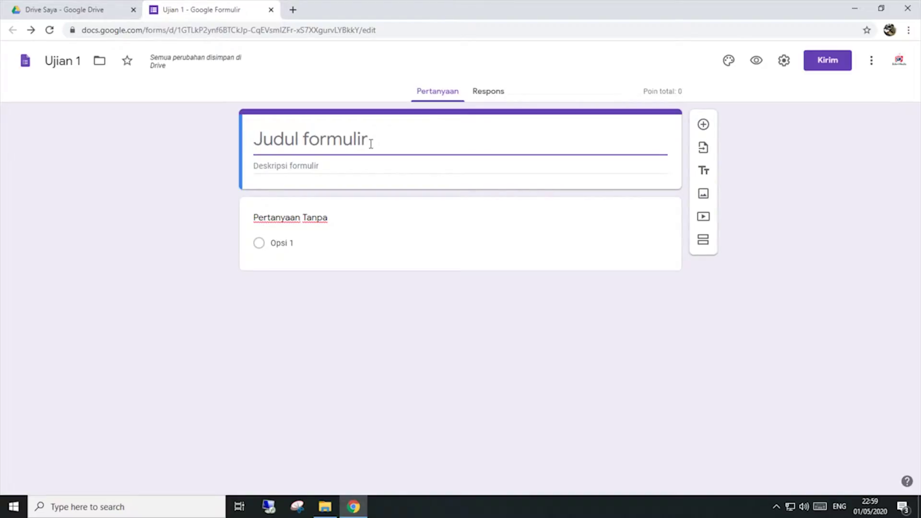
text(P)
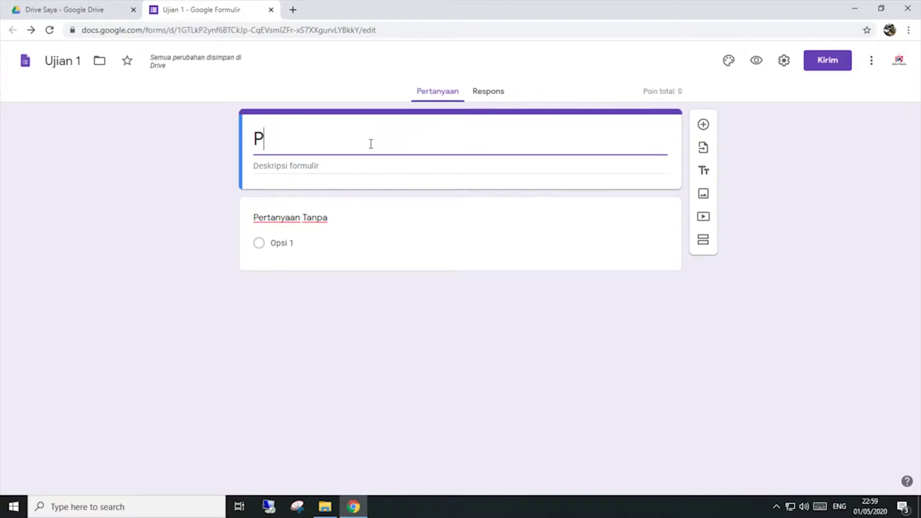
text(enilaian )
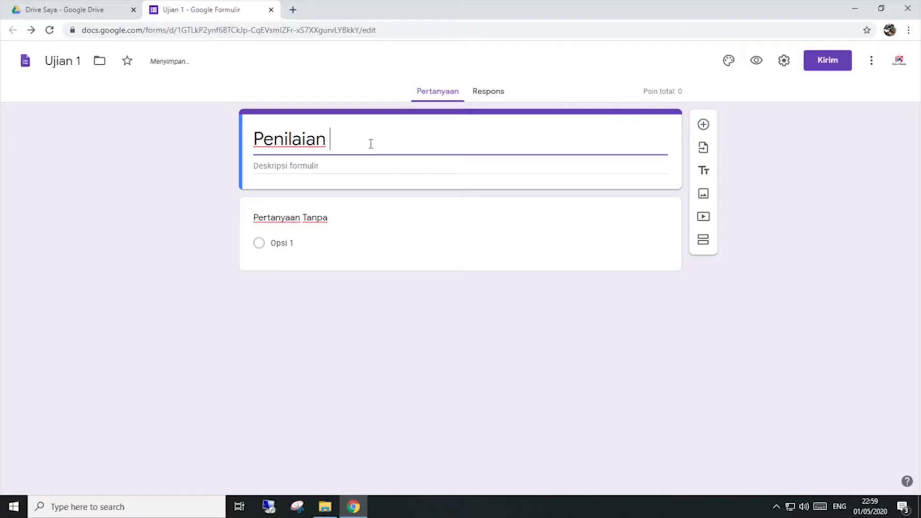
text(Tengah Seme)
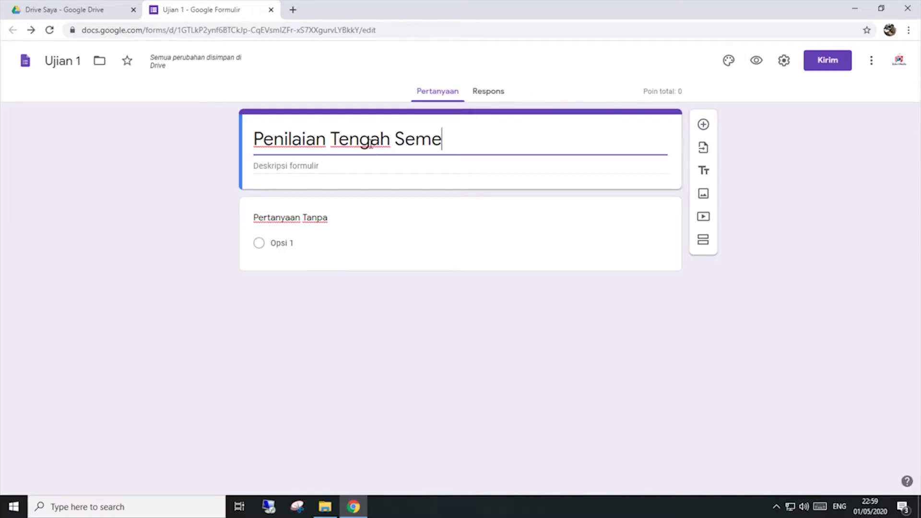
text(ster)
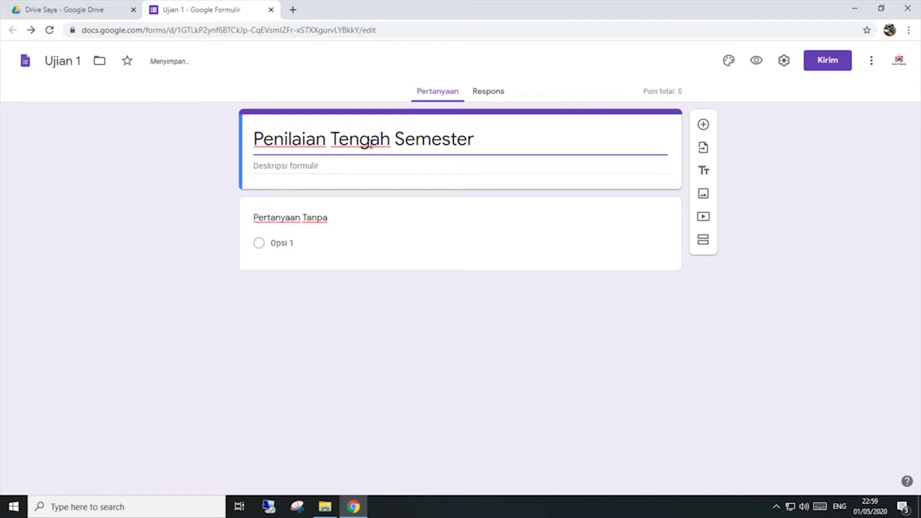
Step: Write the description lines 'Mata Pelajaran :', 'Waktu : 120 Menit', 'Tanggal:' and 'Jurusan'
click(457, 170)
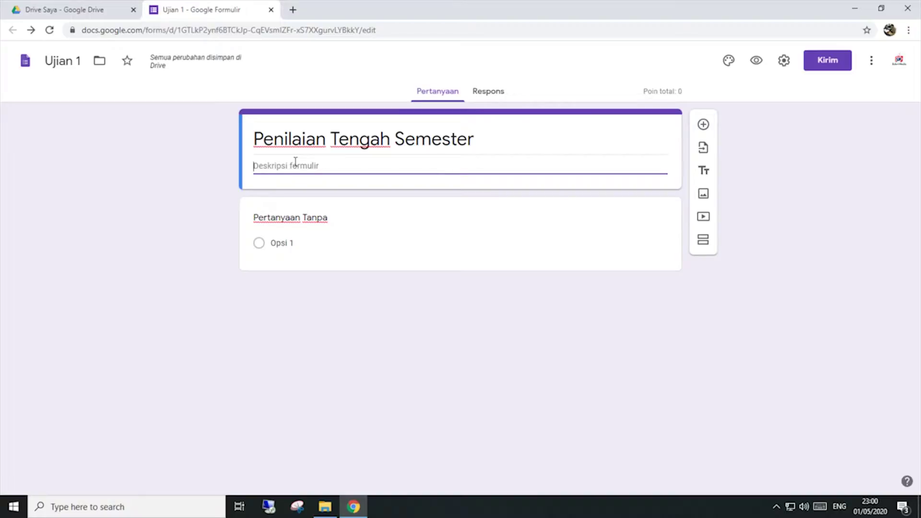
text(Mata Pelajaran :)
key(Return)
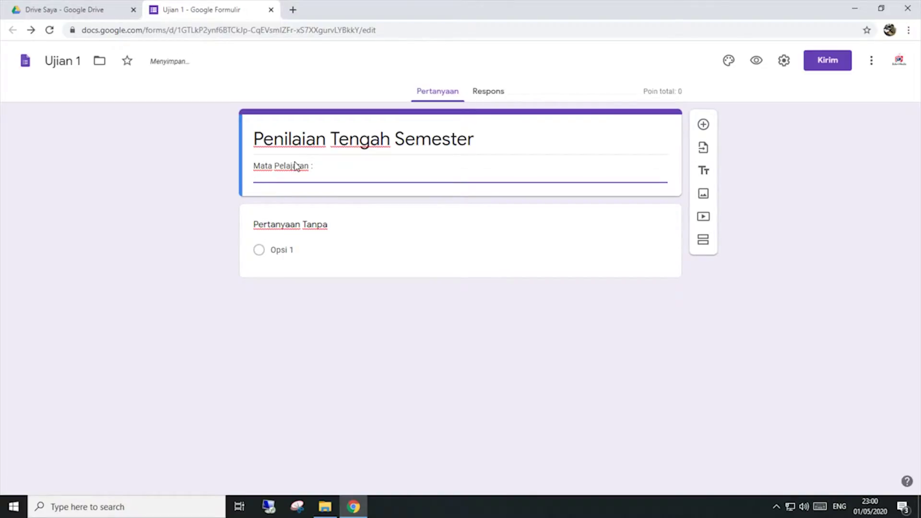
text(Waktu :)
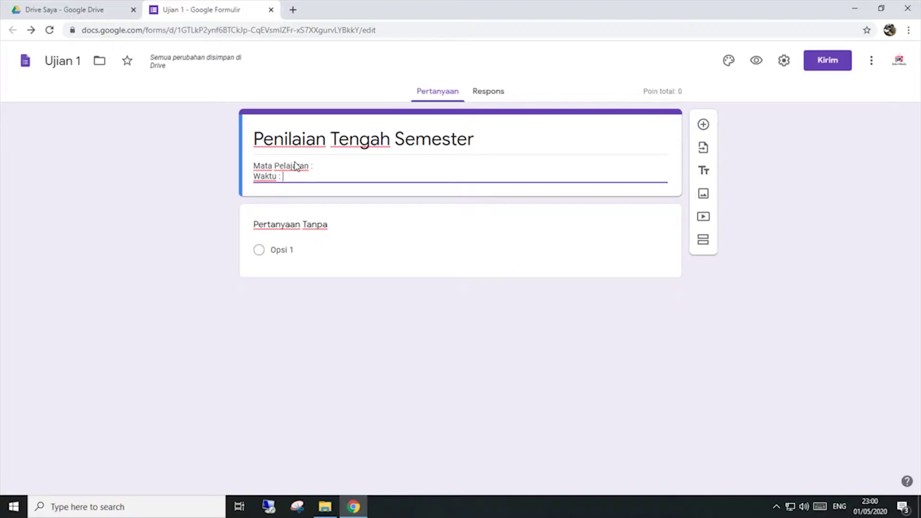
text(20 Mel)
key(BackSpace)
text(nit)
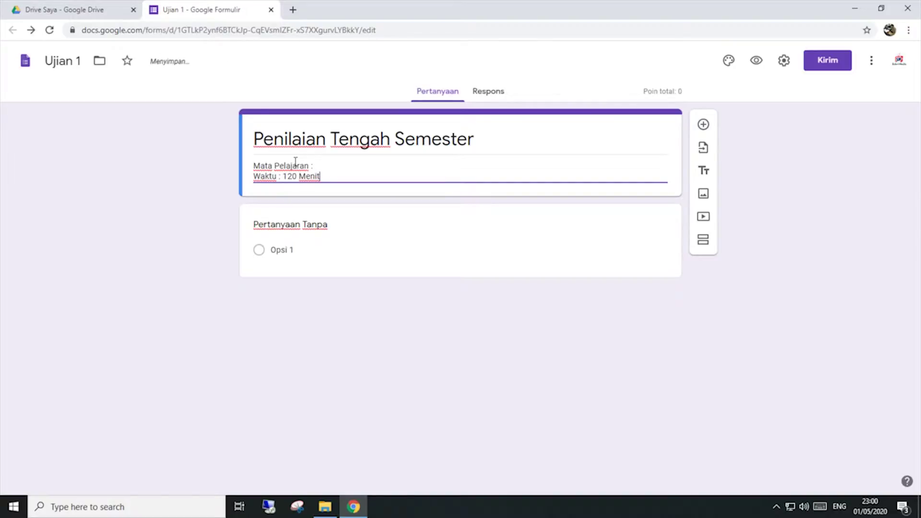
key(Return)
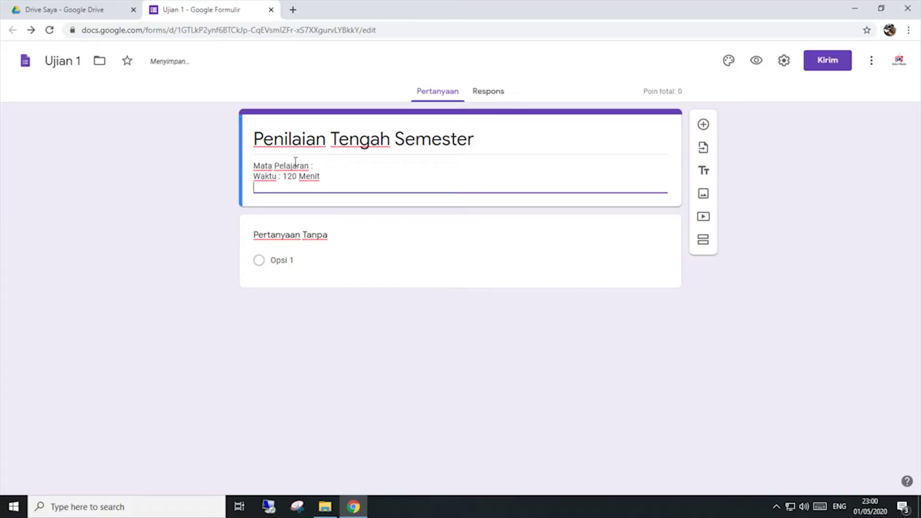
text(Tanggal:)
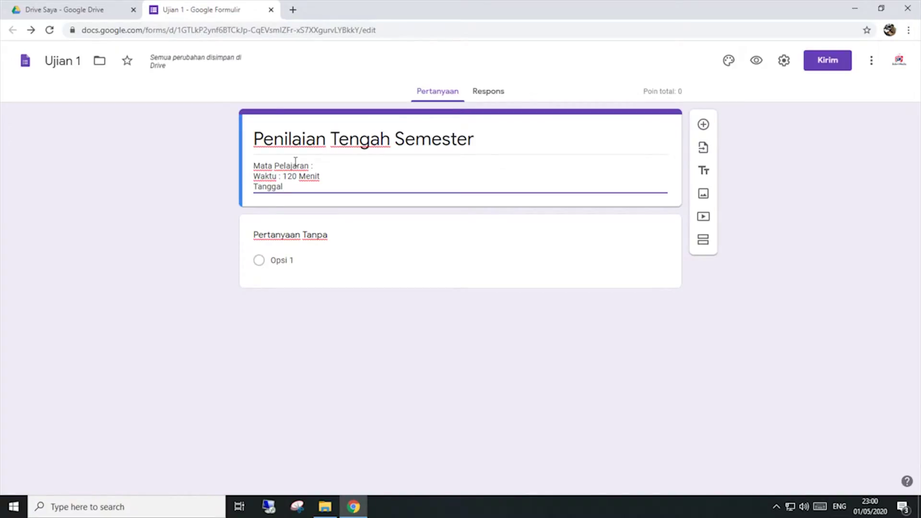
key(Return)
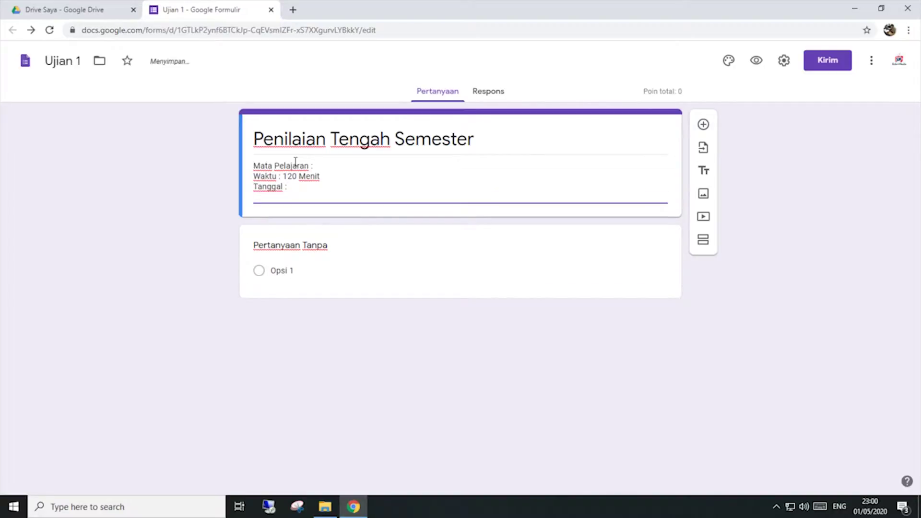
text(Jurusan :)
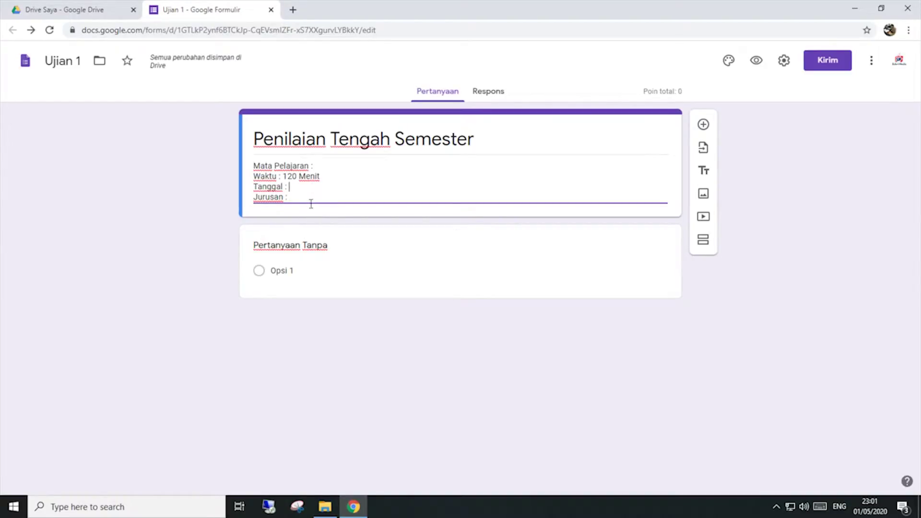
Step: Select the first question's default title for replacement
click(340, 250)
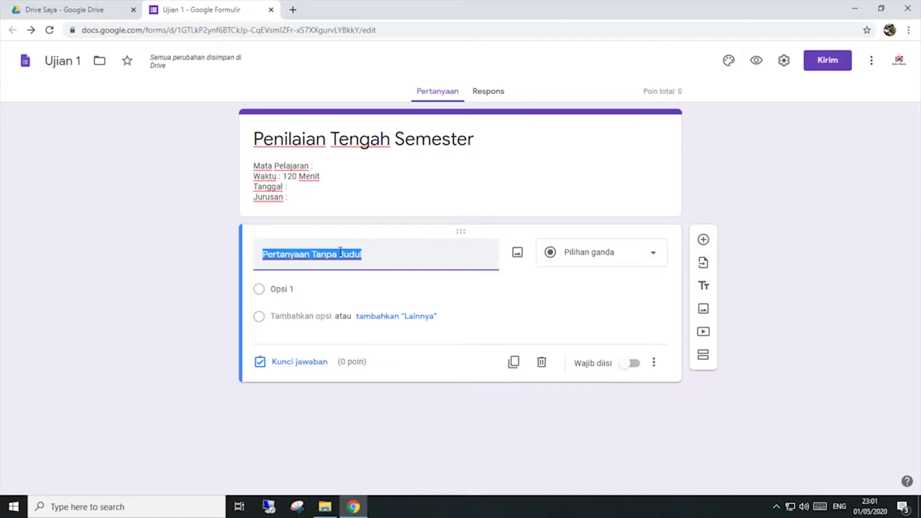
click(380, 257)
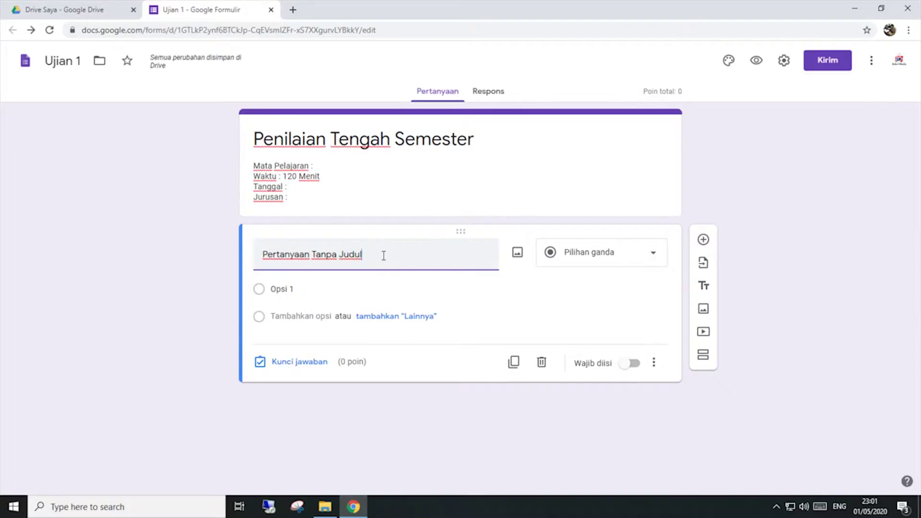
drag(384, 256, 233, 243)
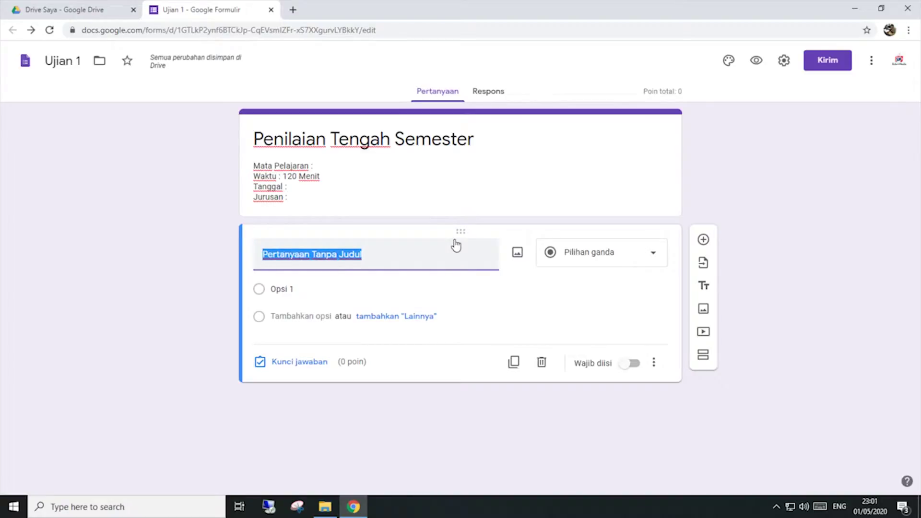
Step: Retitle the first question 'Nama Peserta Ujian' as a required short-answer question
key(BackSpace)
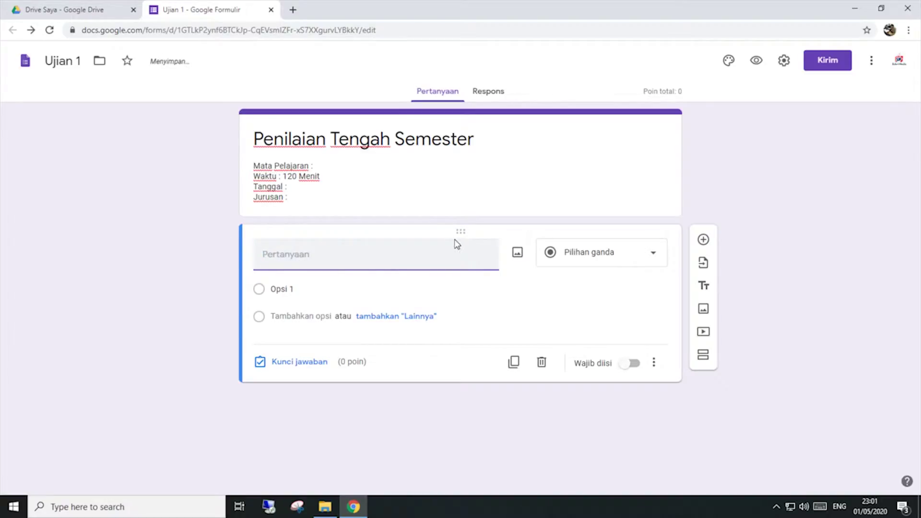
text(Nama Peserta Ujian)
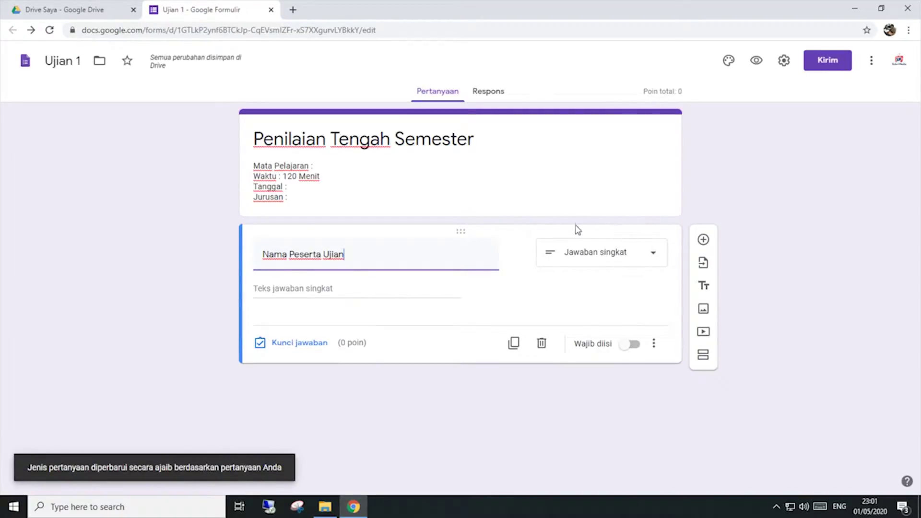
click(573, 252)
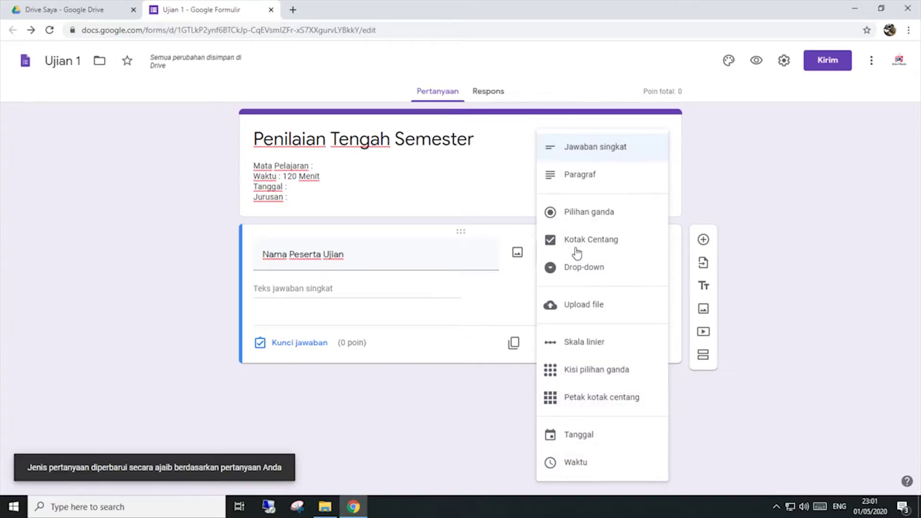
click(474, 301)
click(632, 264)
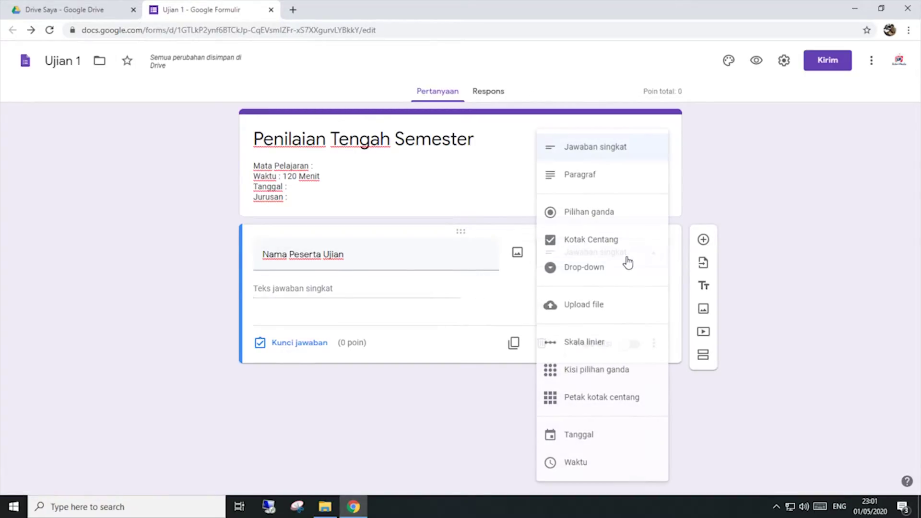
click(601, 153)
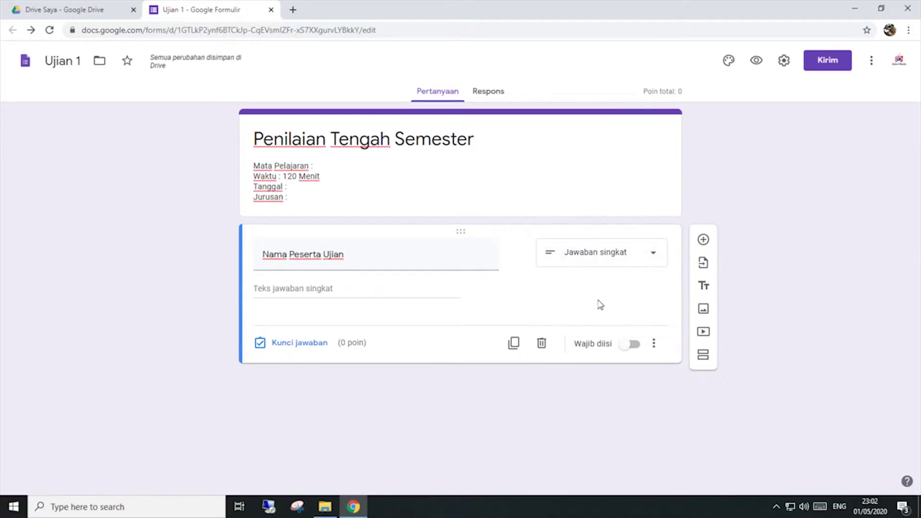
click(623, 346)
Step: Add the description 'Isi dengan nama lengkap Anda.' to the name question
click(653, 345)
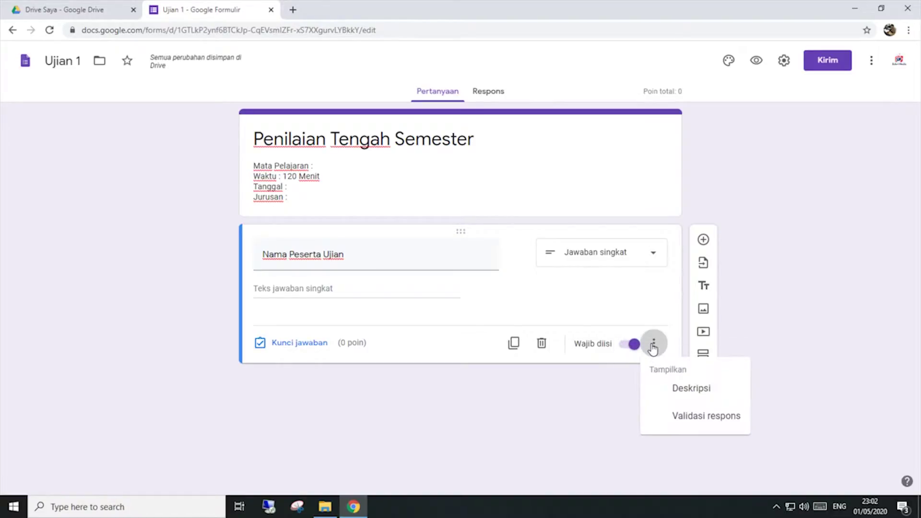
click(677, 390)
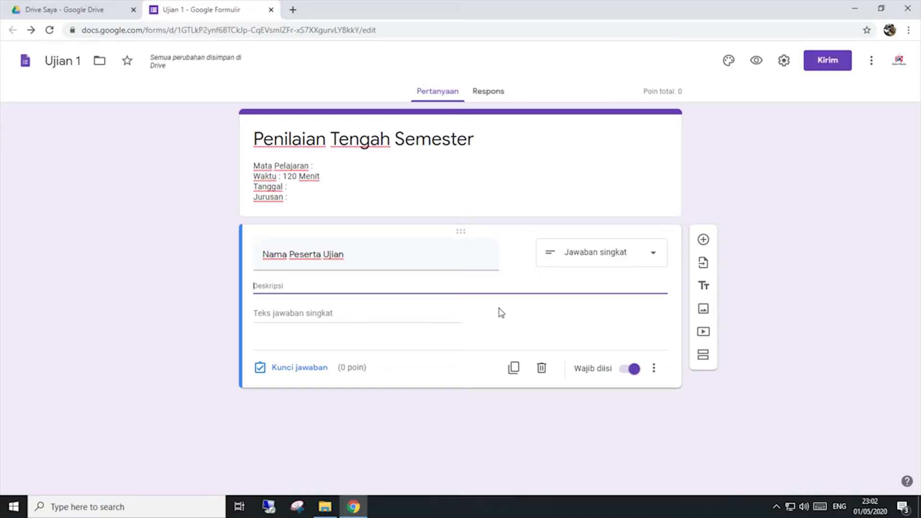
text(I)
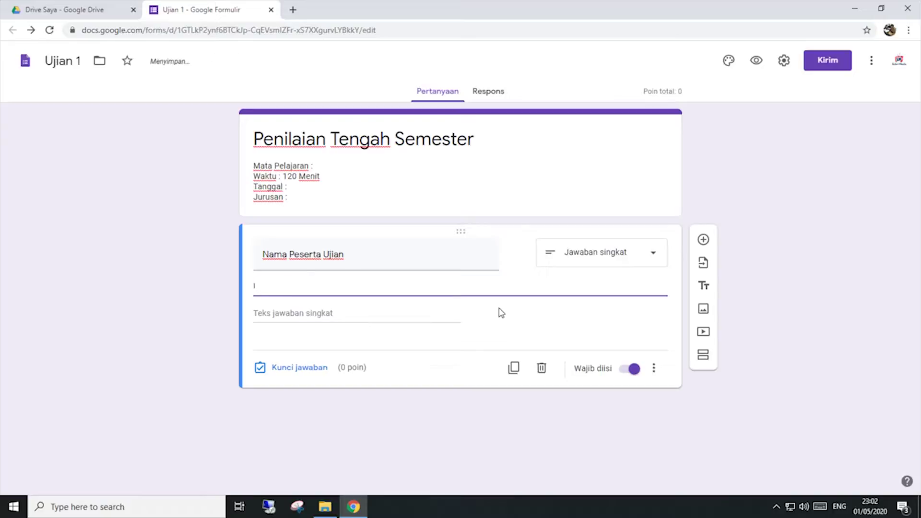
text(si dengan)
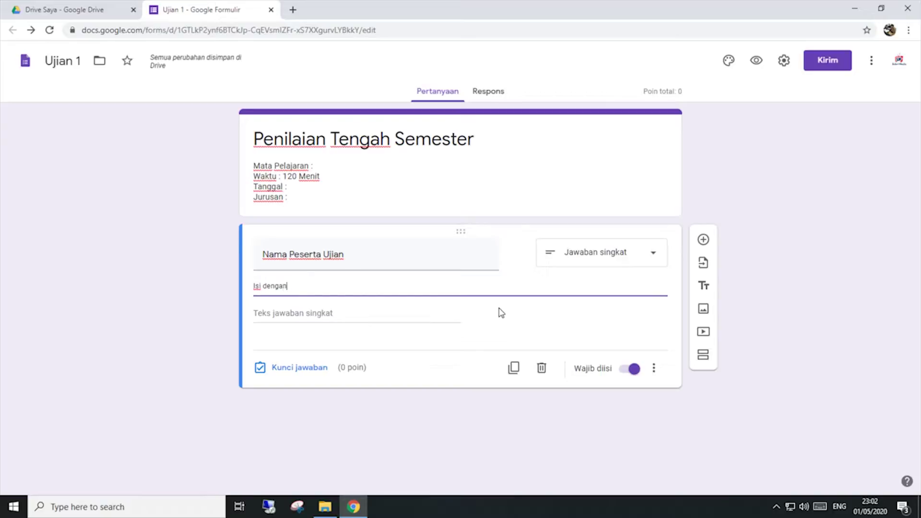
text( Nama lengk)
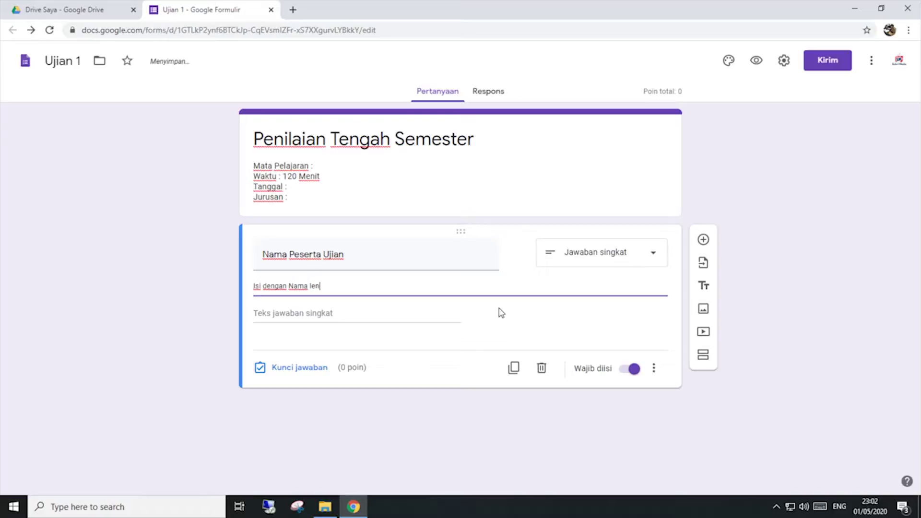
key(BackSpace)
key(BackSpace)
key(BackSpace)
key(BackSpace)
key(BackSpace)
key(BackSpace)
key(BackSpace)
key(BackSpace)
key(BackSpace)
key(BackSpace)
key(BackSpace)
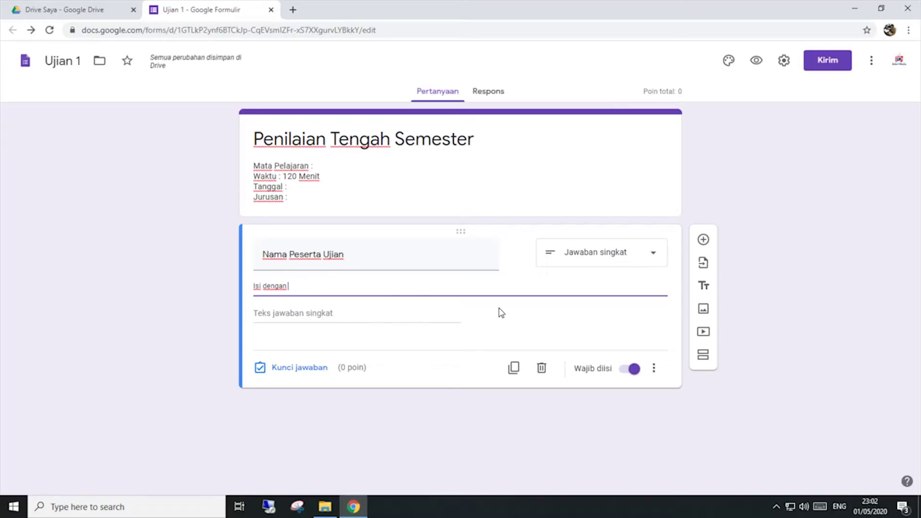
text(nama)
key(BackSpace)
key(BackSpace)
key(BackSpace)
key(BackSpace)
text(n)
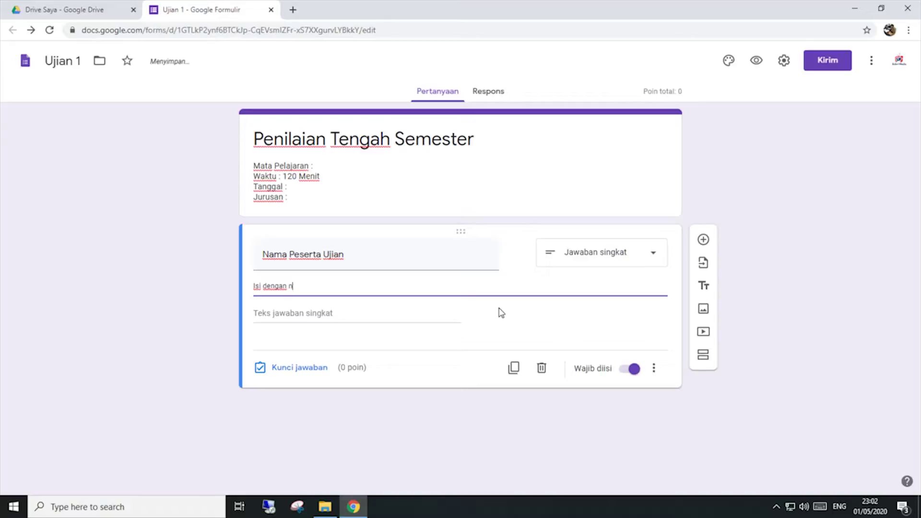
text(ama lengkap Anada)
key(BackSpace)
key(BackSpace)
key(BackSpace)
text(da.)
click(560, 325)
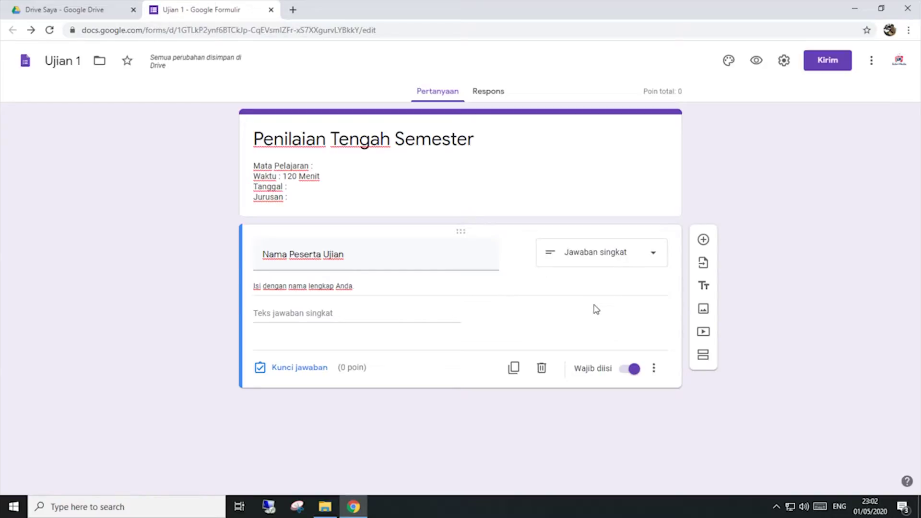
Step: Add a new question titled 'Kelas' and make it a drop-down
click(704, 240)
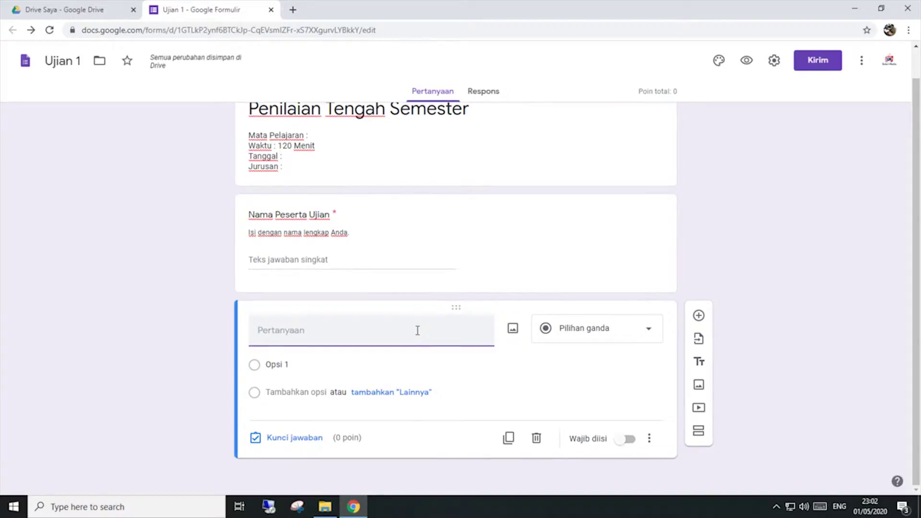
text(Kelas)
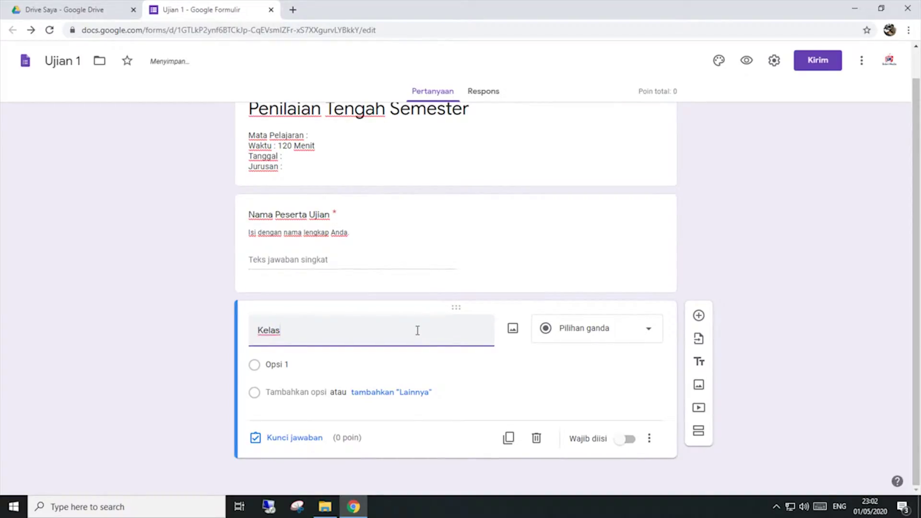
click(595, 364)
click(504, 339)
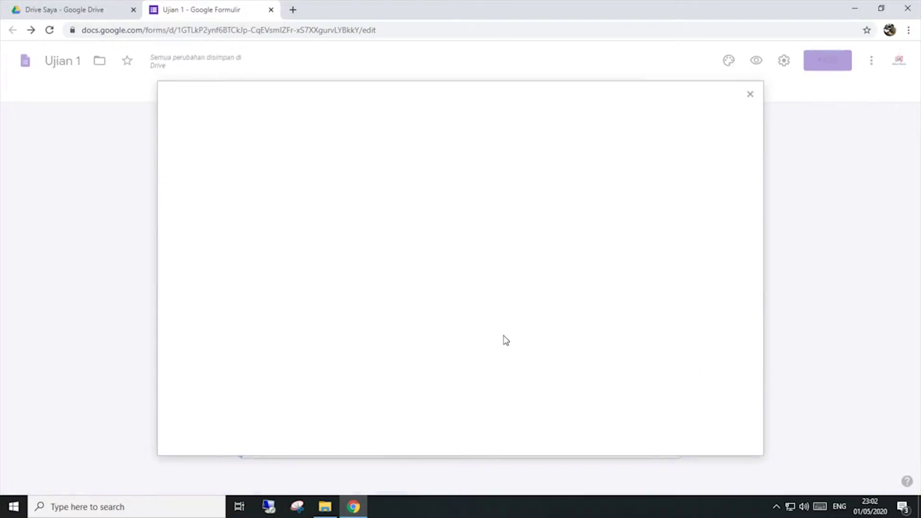
click(750, 93)
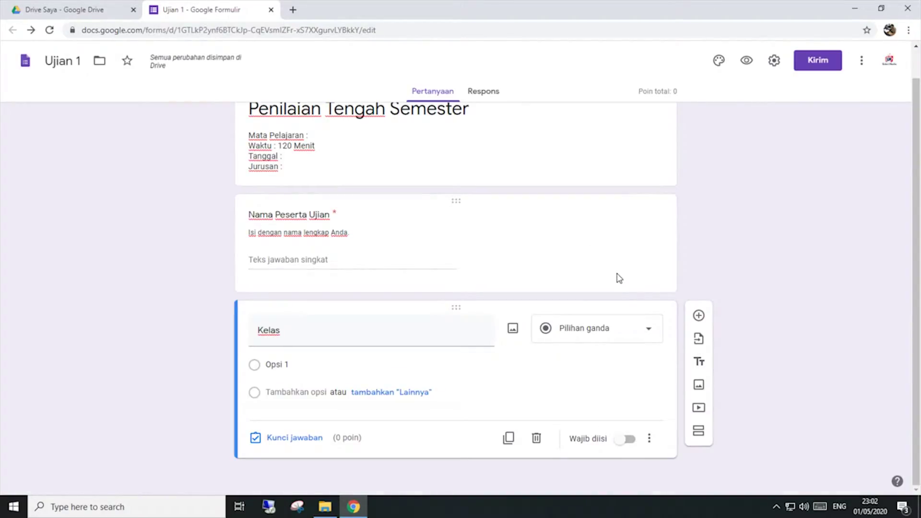
click(617, 334)
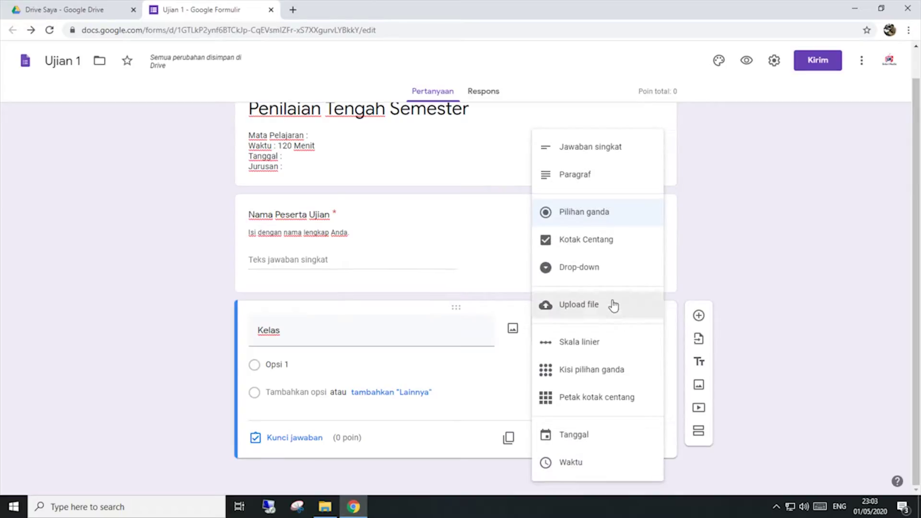
click(609, 272)
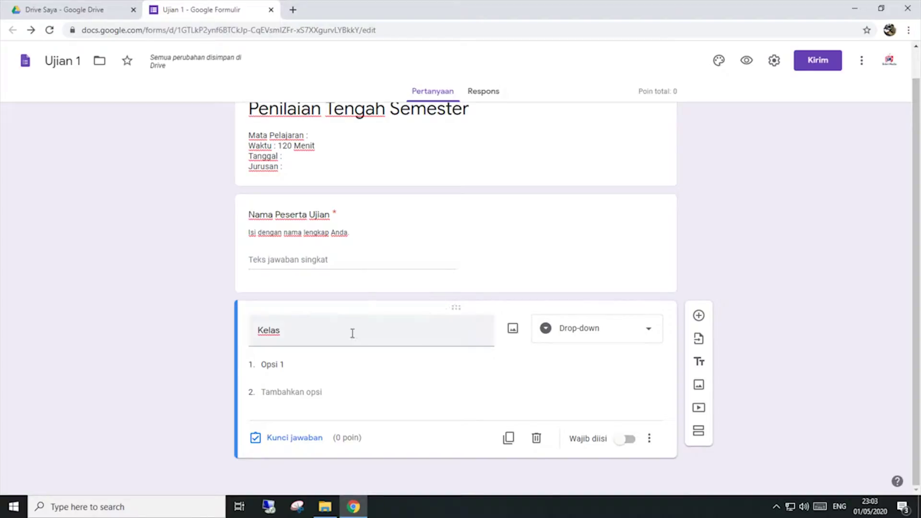
Step: Enter the Kelas choices XII AKL 1, XII AKL 2 and XII AKL 3
click(281, 366)
text(X)
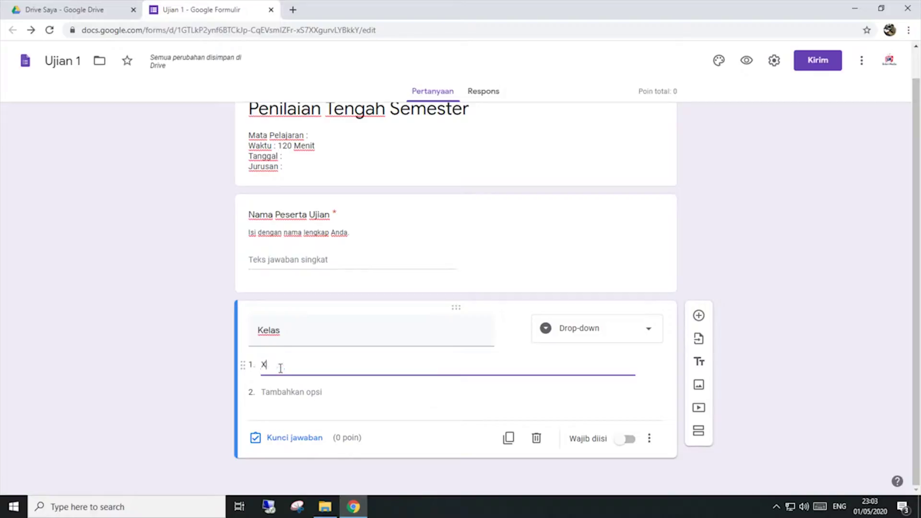
text(II A)
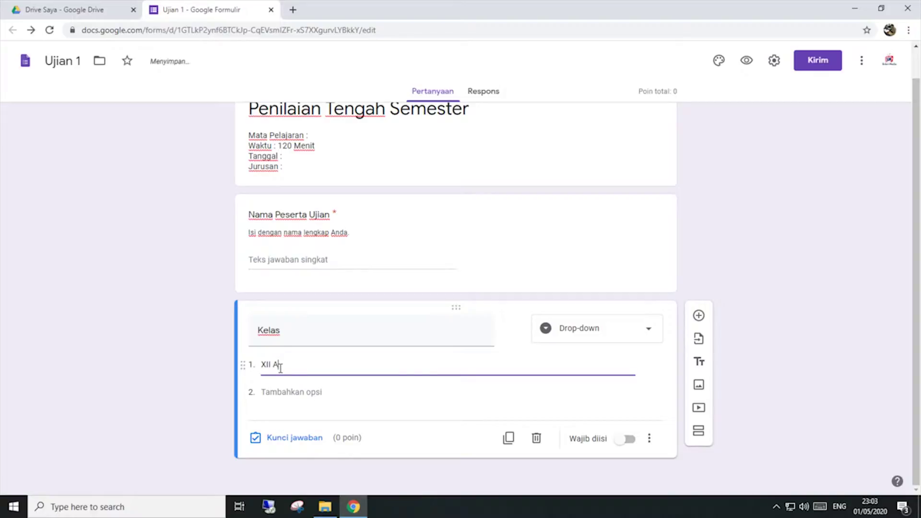
text(KL 1)
key(Return)
text(XI)
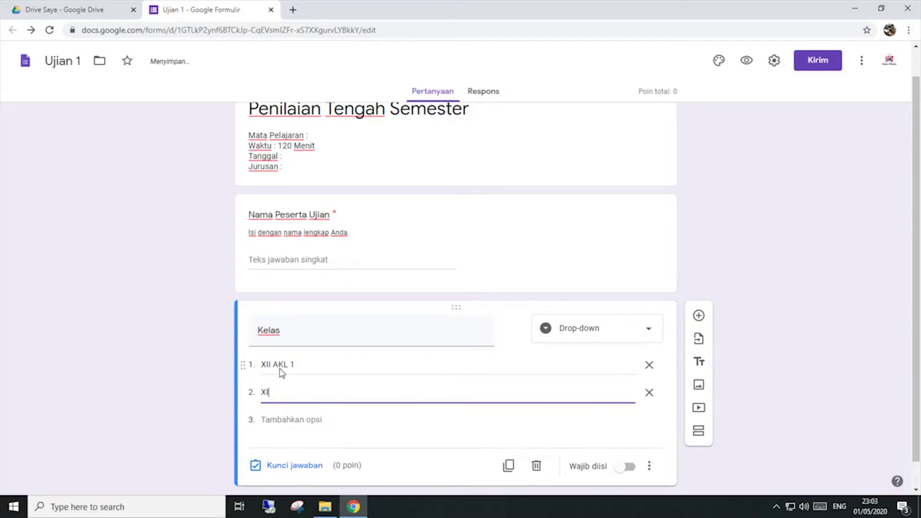
text(I AKL 2)
key(Return)
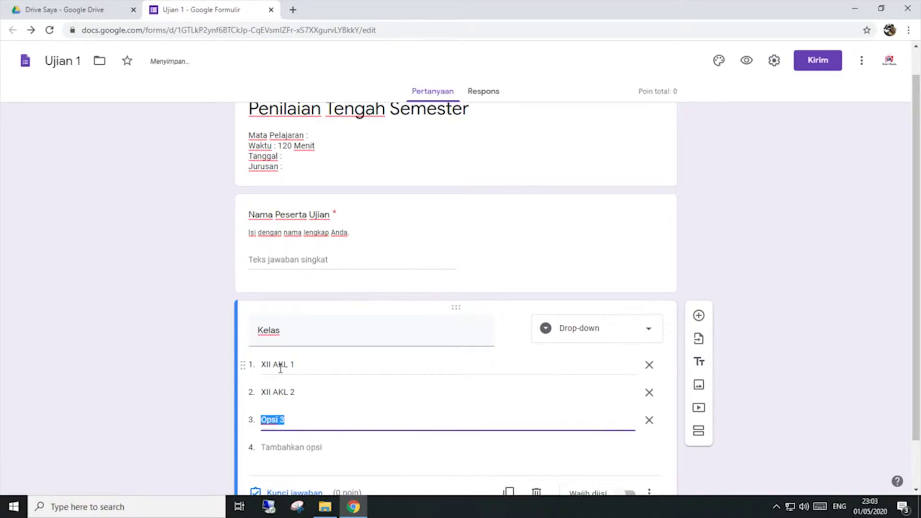
text(XII )
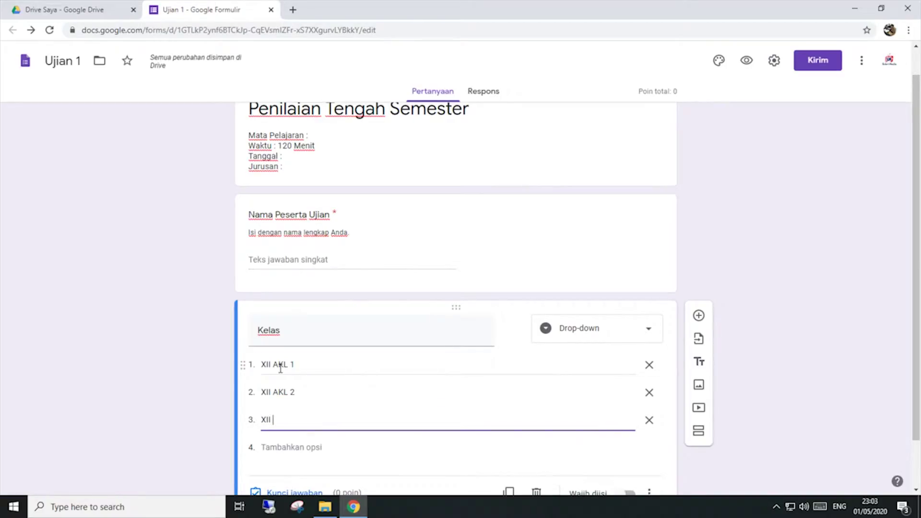
text(AKL )
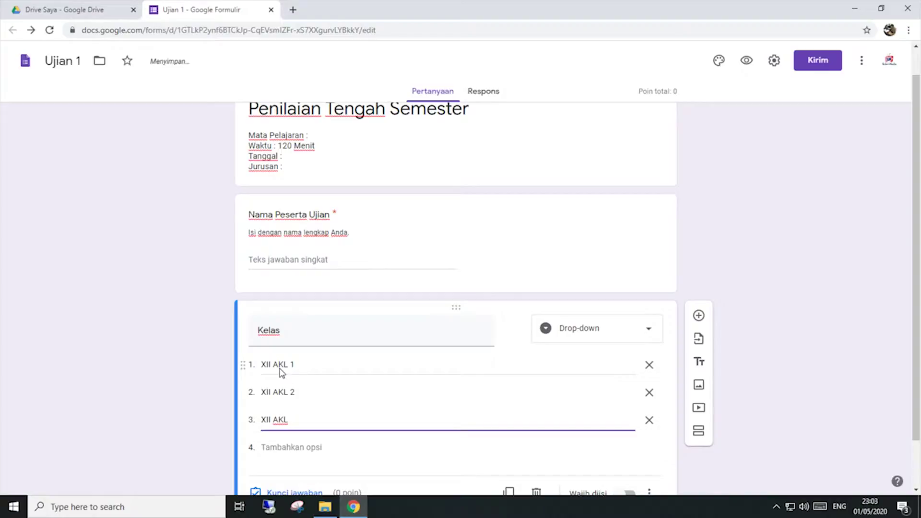
text(3)
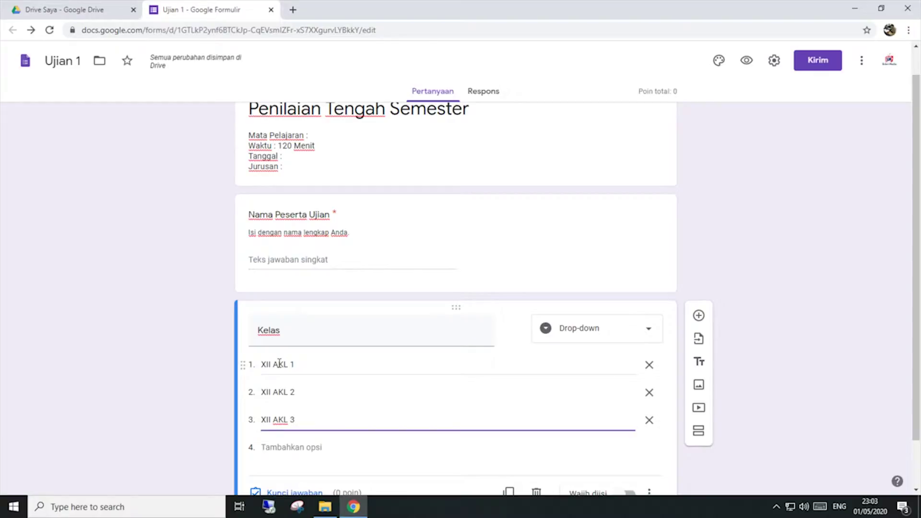
scroll(405, 358, down, 1)
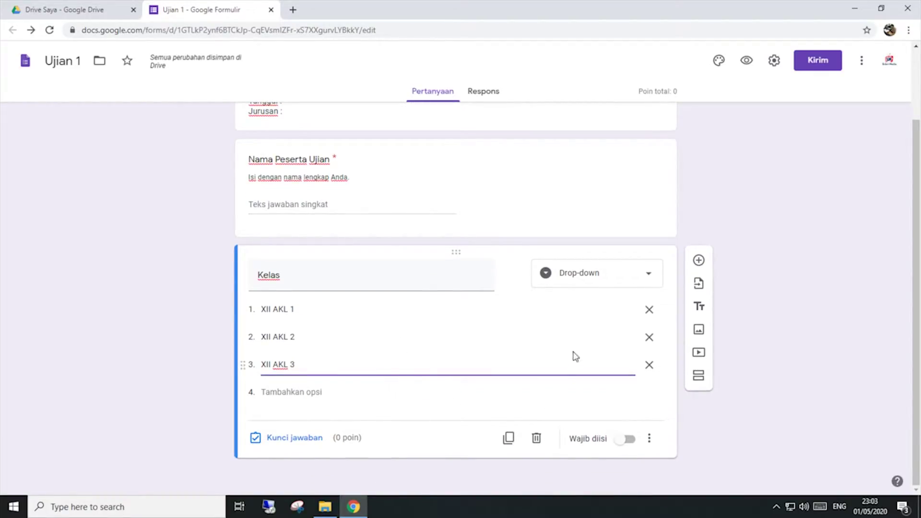
Step: Make Kelas required with the description 'Pilih sesuai dengan kelas Anda saat ini.'
click(580, 416)
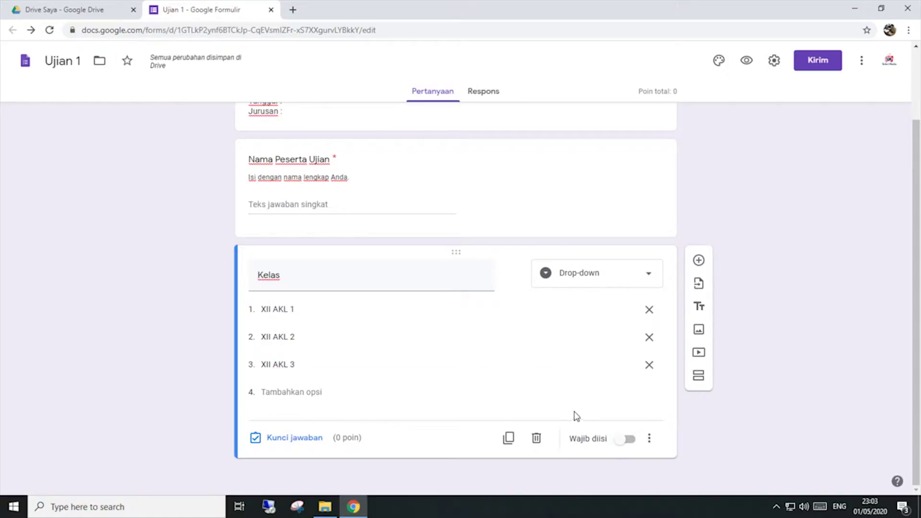
click(621, 443)
click(650, 439)
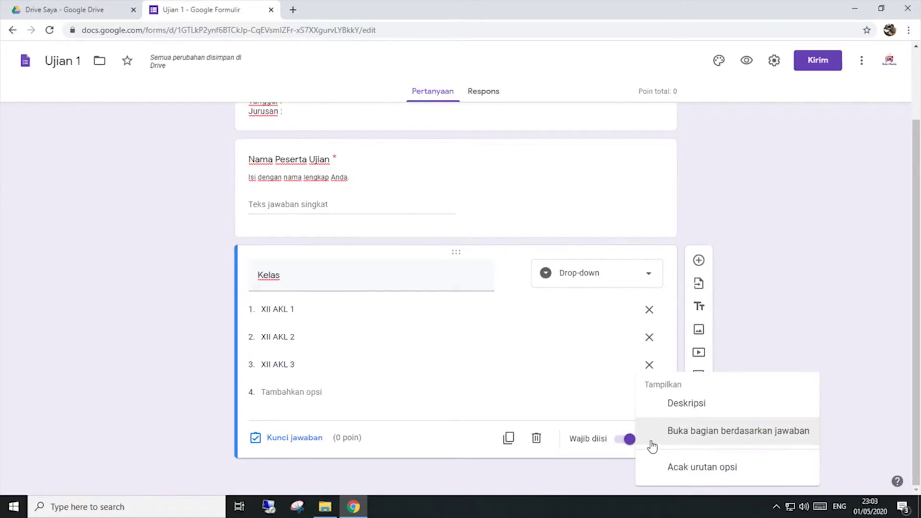
click(661, 408)
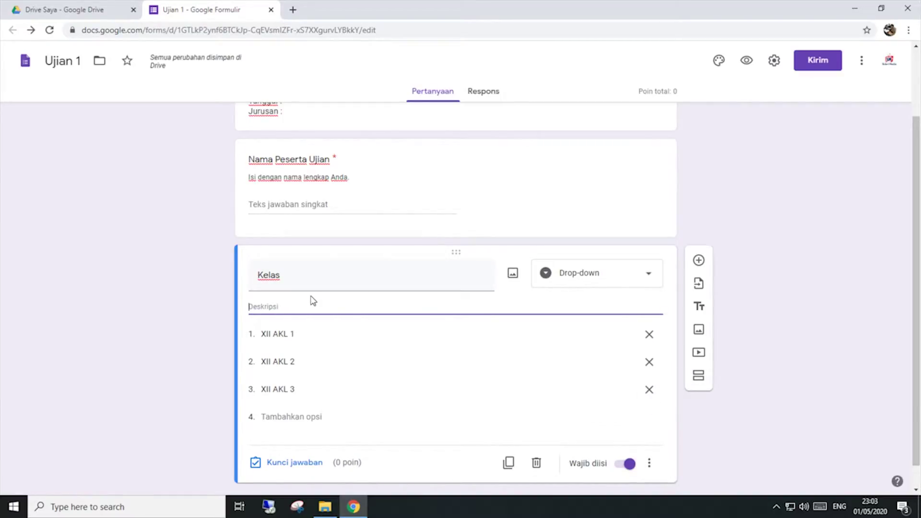
text(Isi)
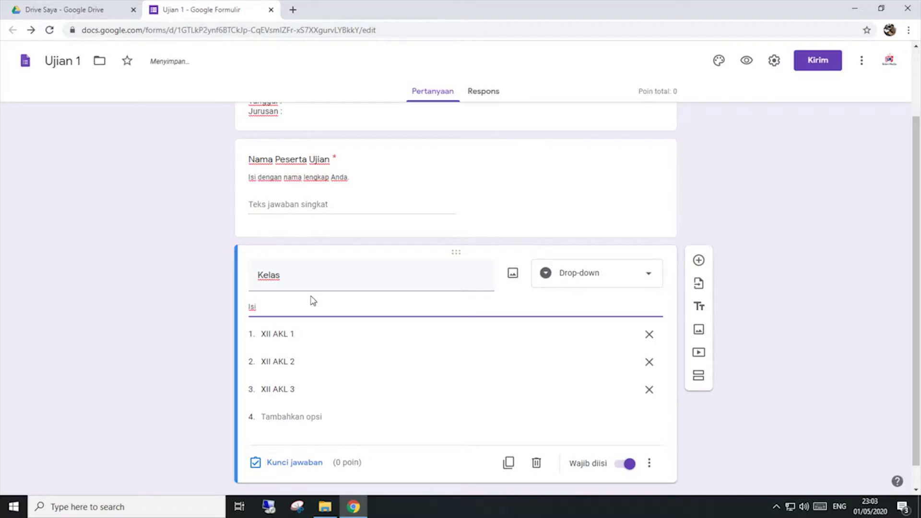
key(BackSpace)
key(BackSpace)
text(Pilih sesuai )
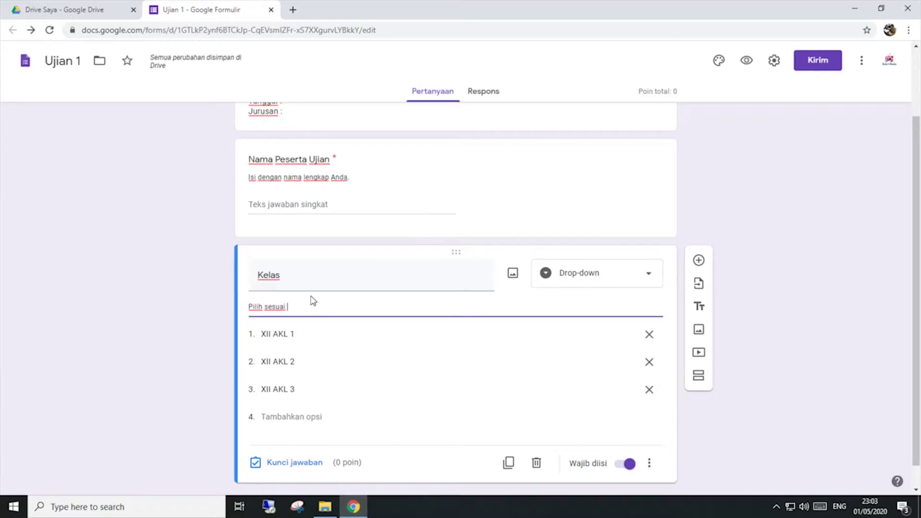
text(dengan kelas An)
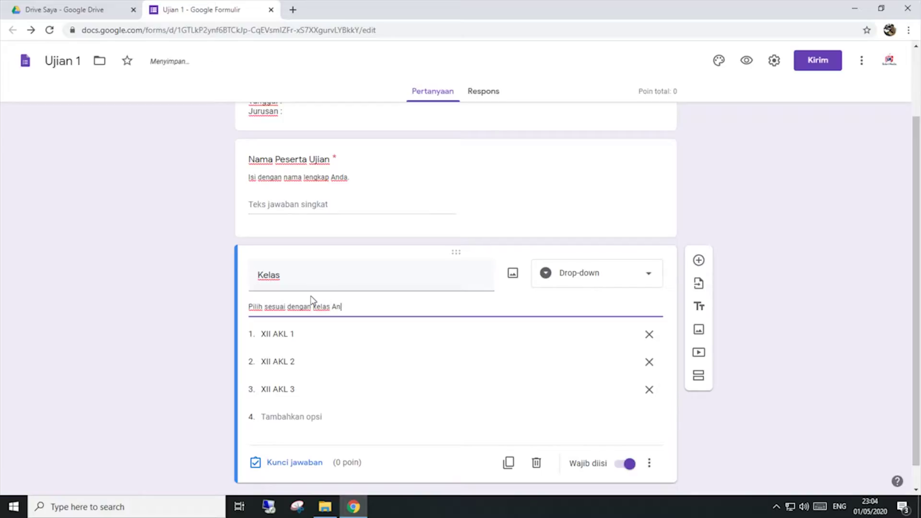
text(da saat ini)
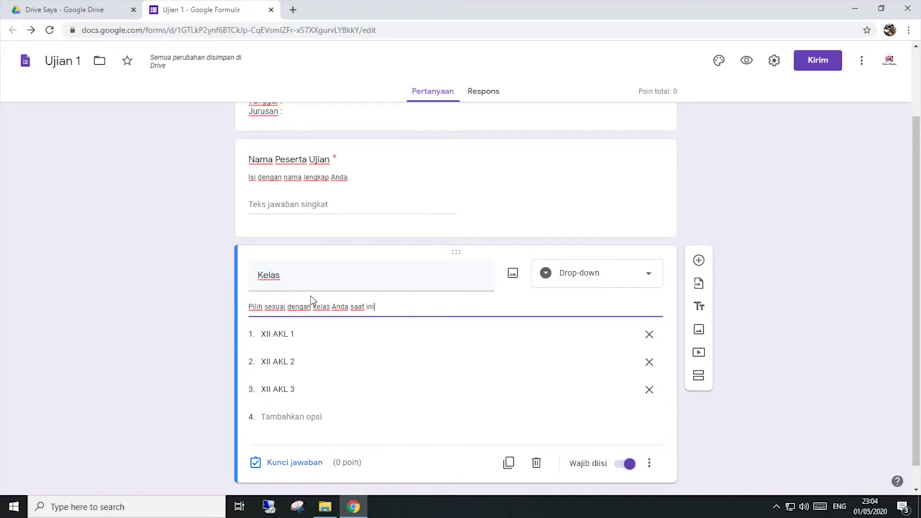
text(.)
scroll(312, 300, down, 1)
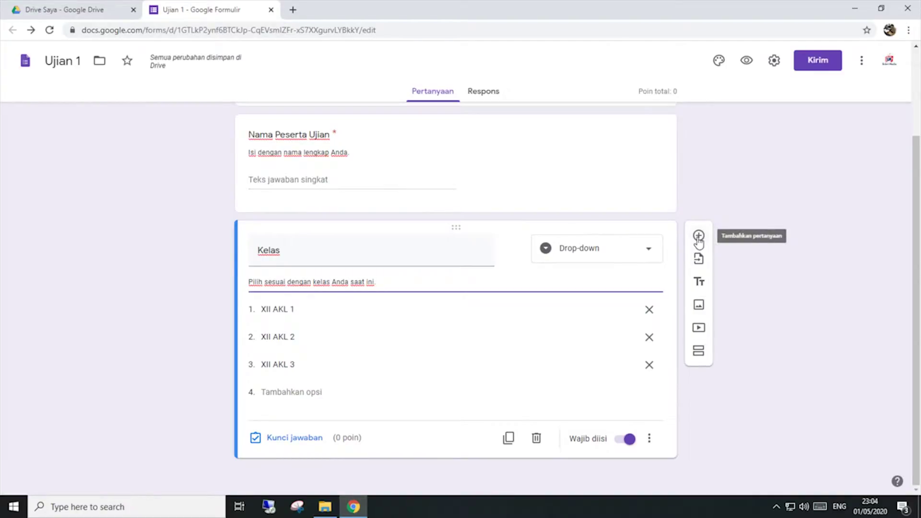
Step: Add a short-answer question titled 'Token'
click(698, 236)
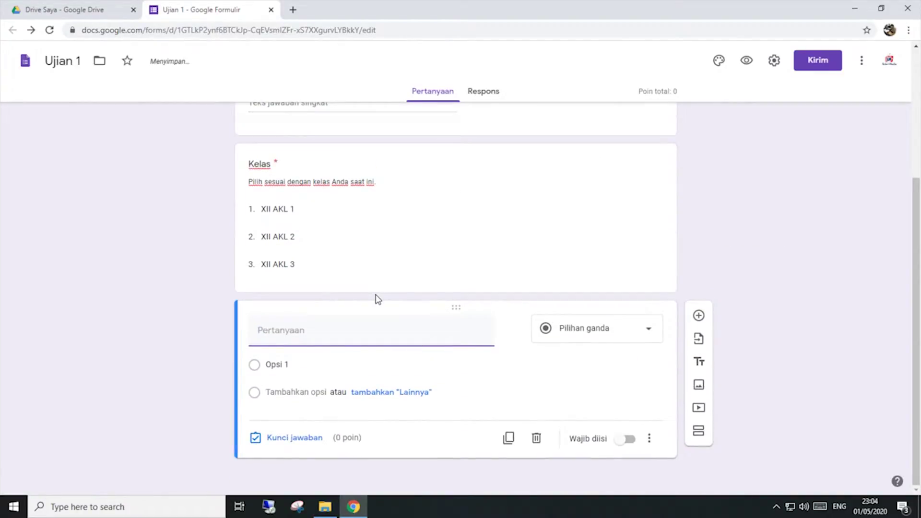
text(Token)
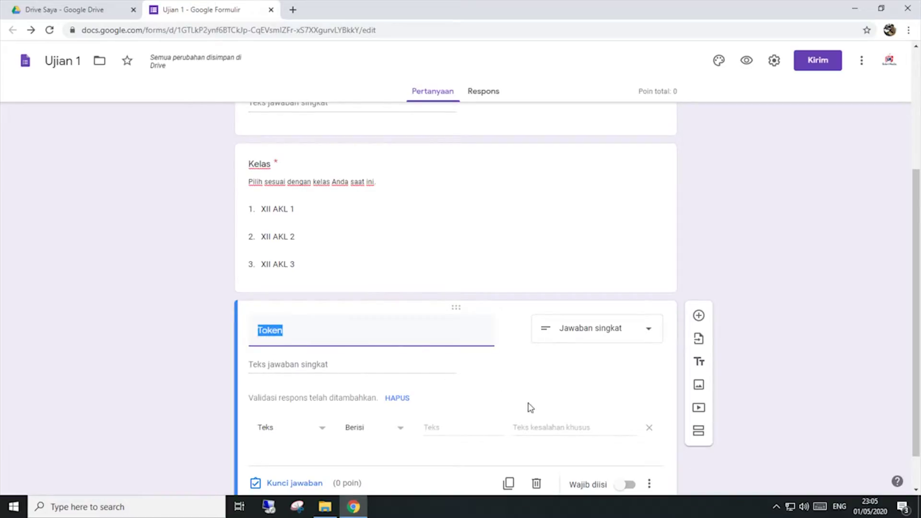
click(527, 402)
click(414, 343)
click(344, 333)
click(627, 336)
click(598, 148)
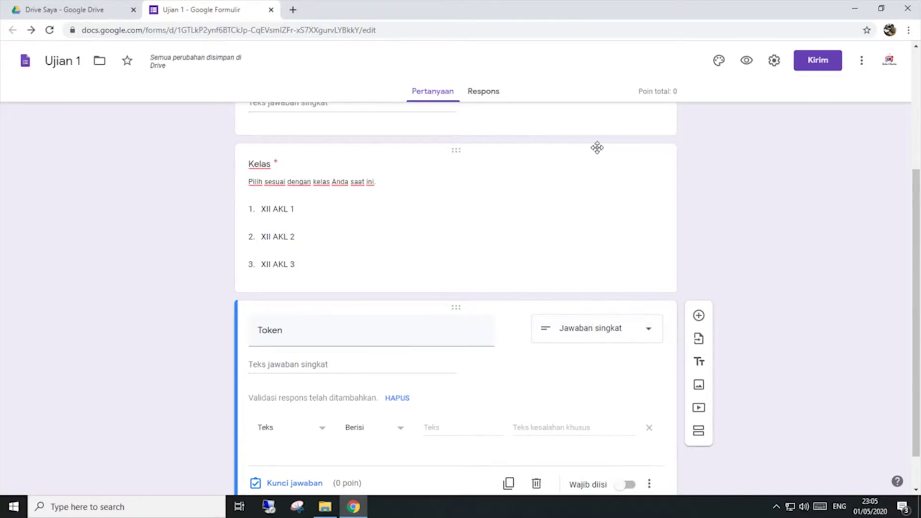
click(305, 434)
click(295, 419)
click(360, 427)
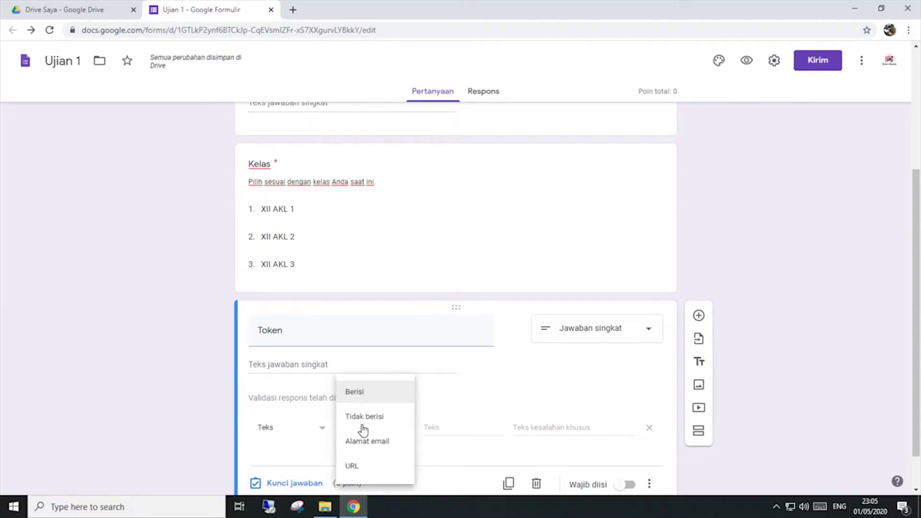
click(375, 398)
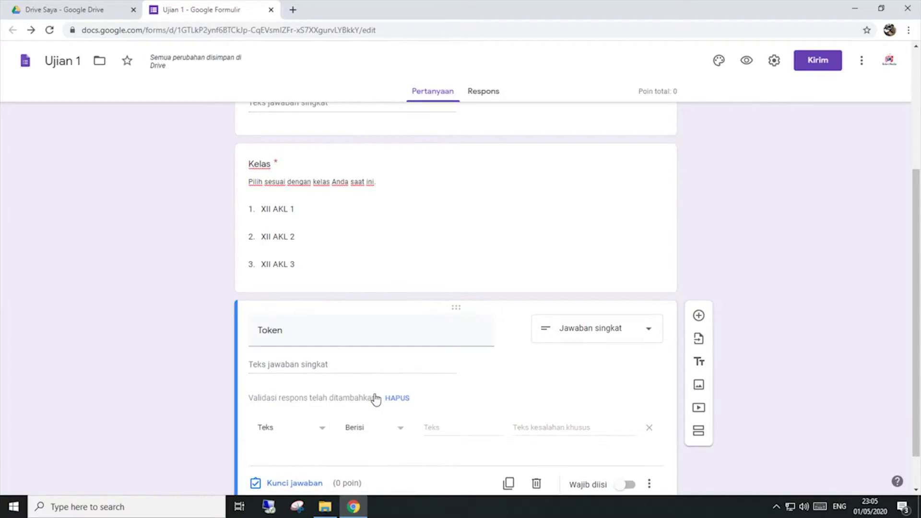
click(463, 430)
text(TOKEN1)
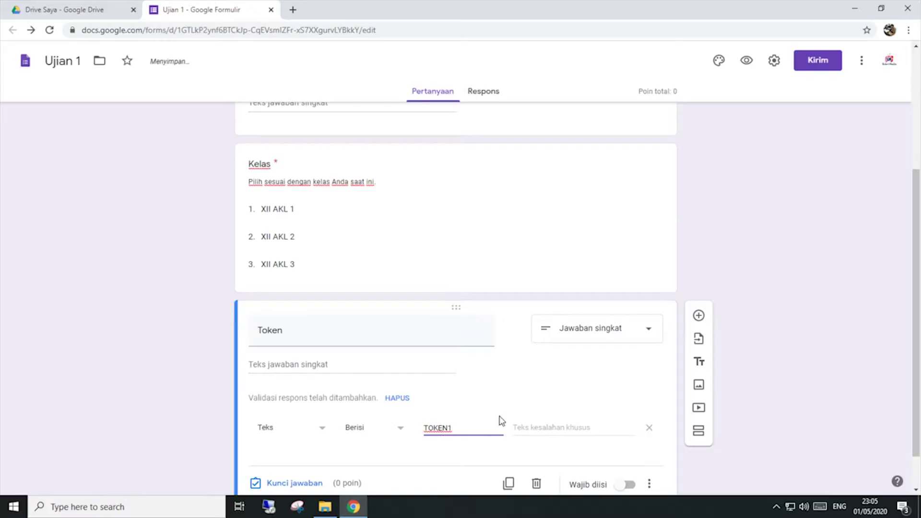
key(ctrl+a)
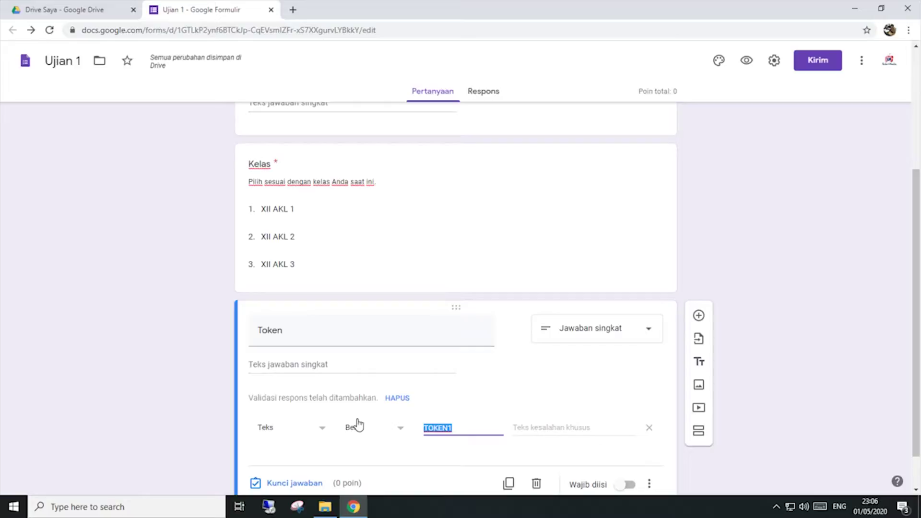
text(789)
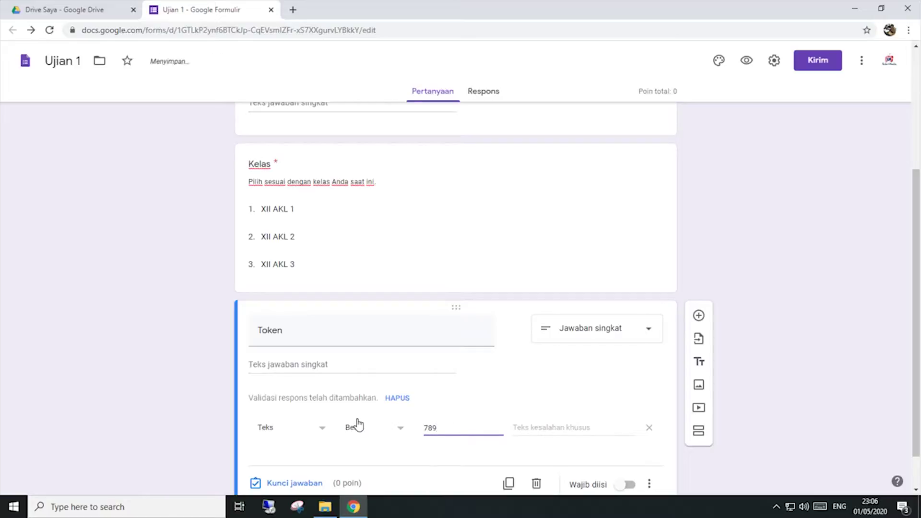
text(XYZ)
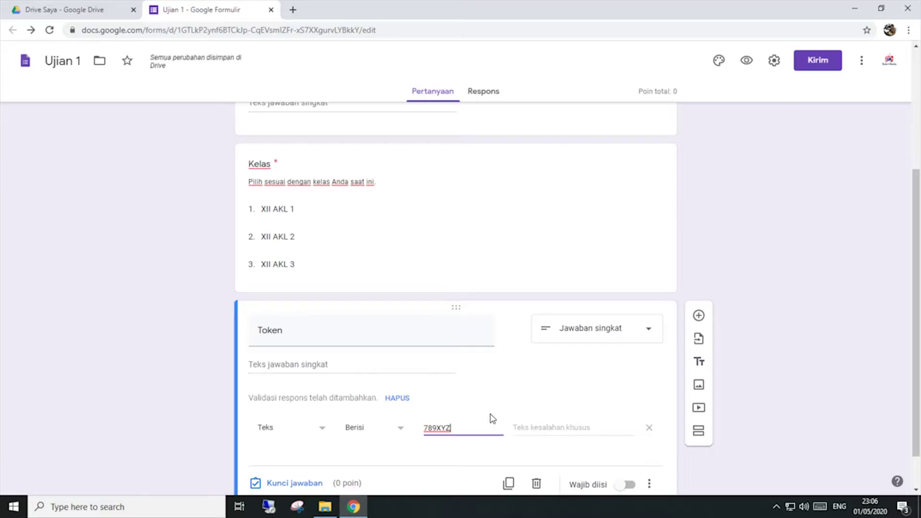
Step: Set the validation error message to 'Token anda tidak sesuai!'
click(579, 427)
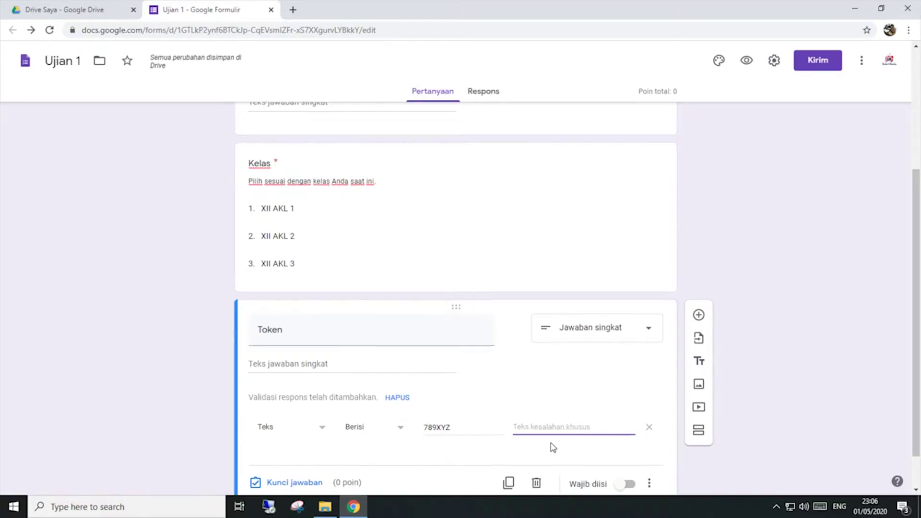
scroll(553, 447, down, 1)
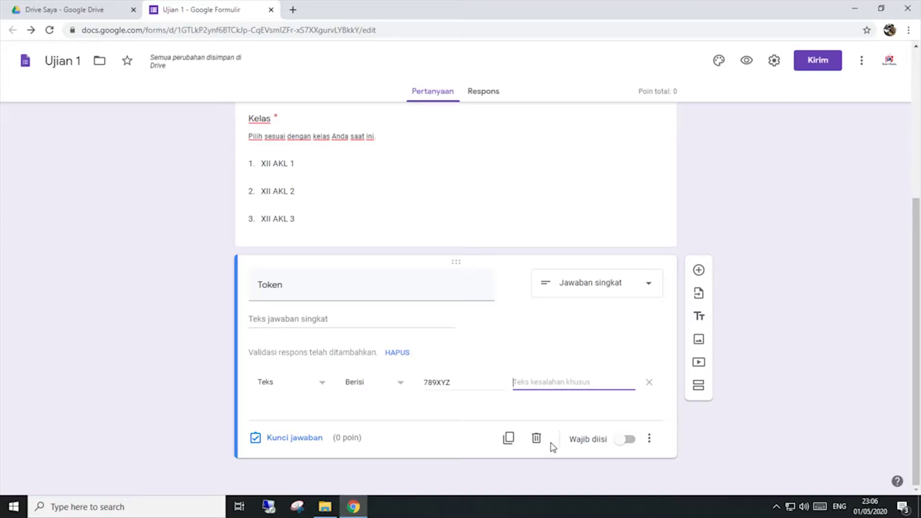
text(Tok)
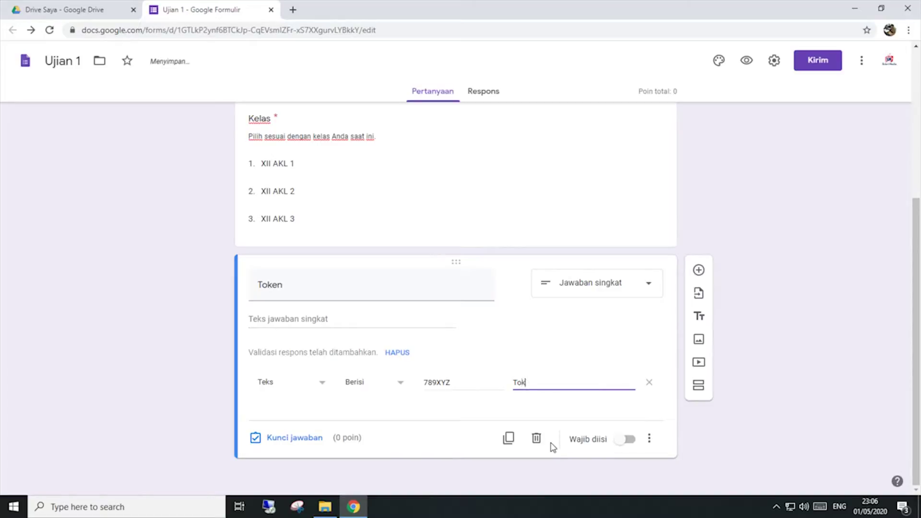
text(en anda)
key(BackSpace)
key(BackSpace)
text(anda tidak sesuai)
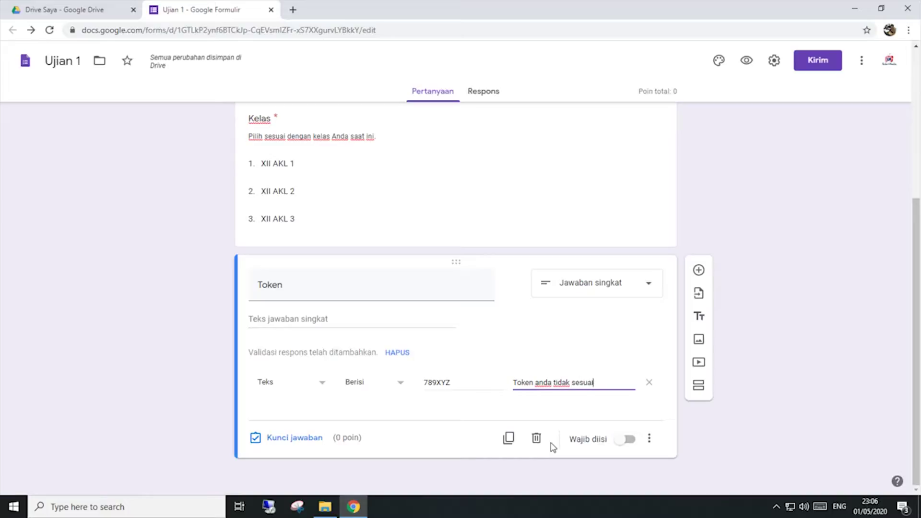
text(!)
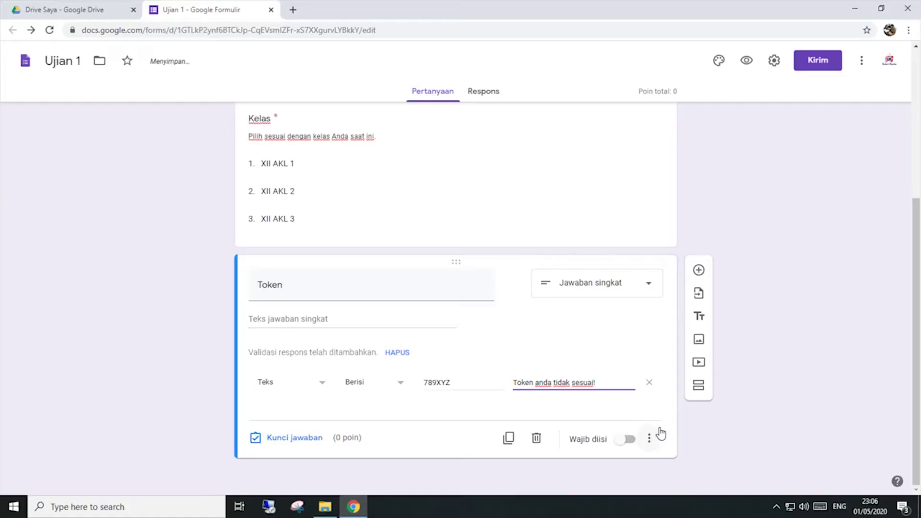
Step: Mark the Token question required and add the description 'Masukan token yang diberikan oleh guru'
click(632, 440)
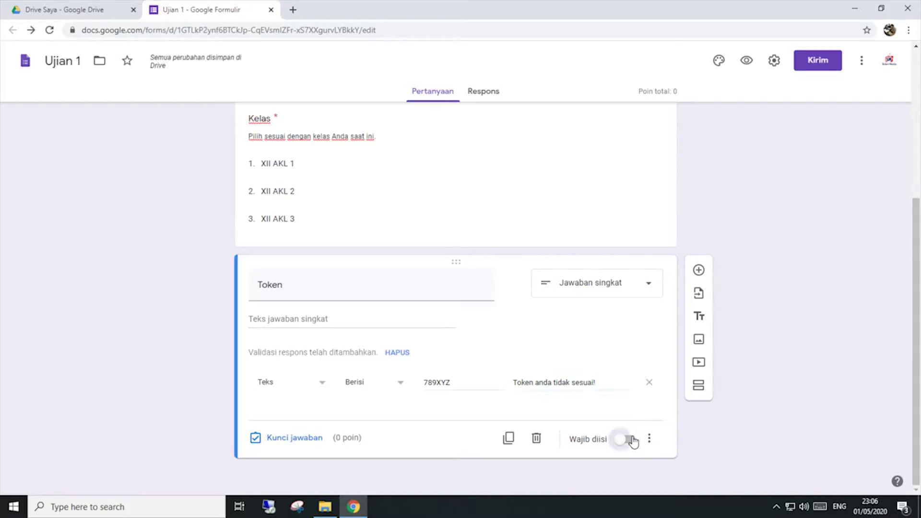
click(649, 438)
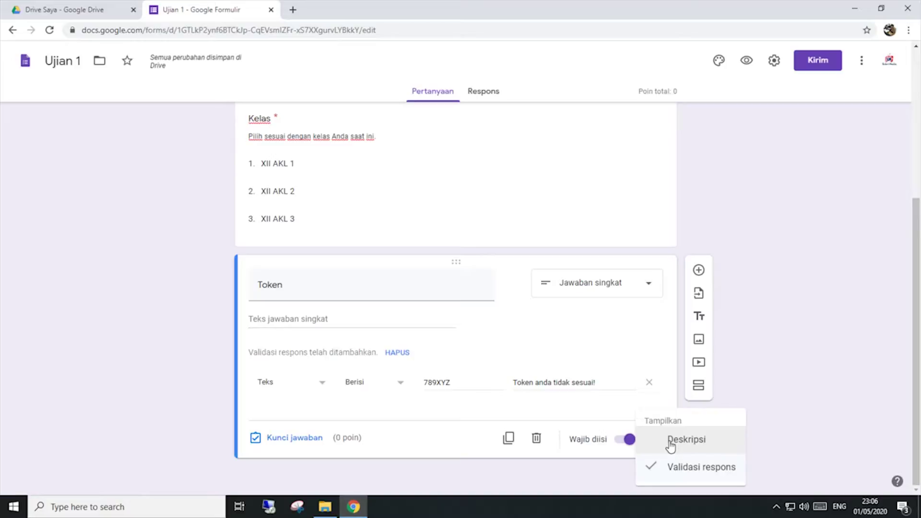
click(671, 440)
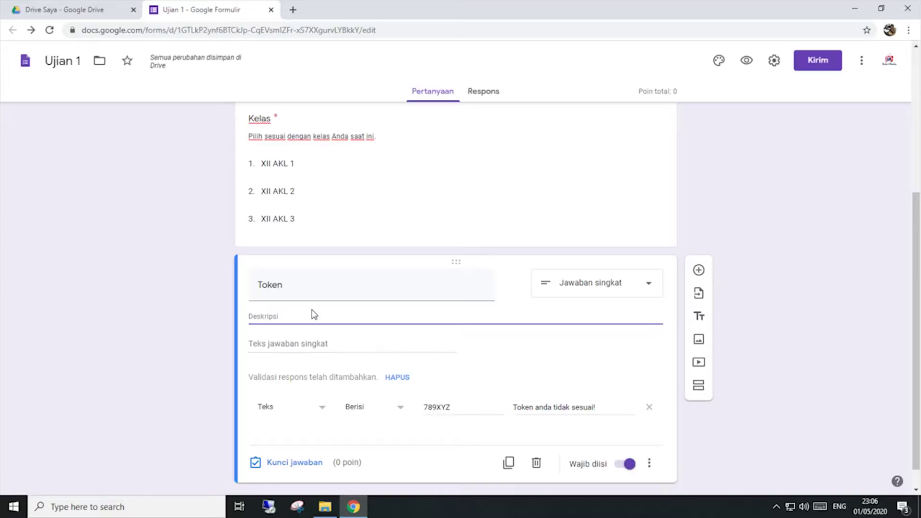
text(Masukan )
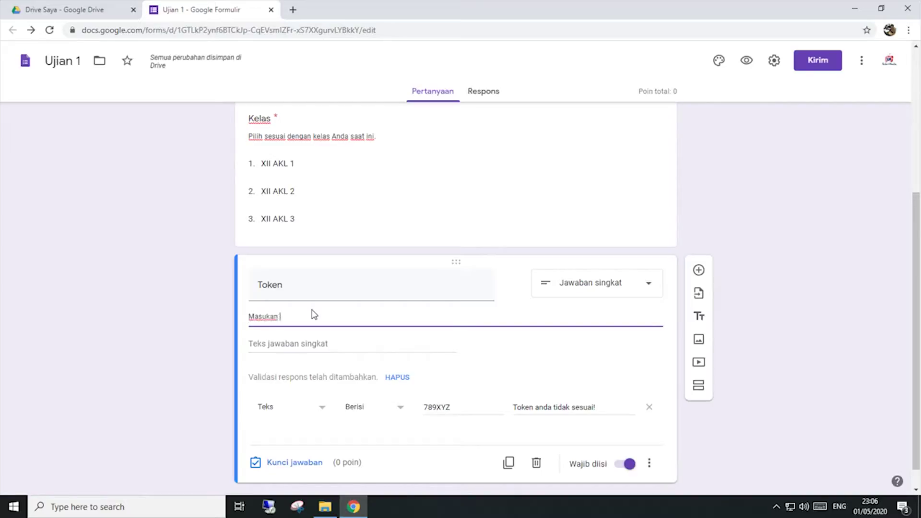
text(token yang dib)
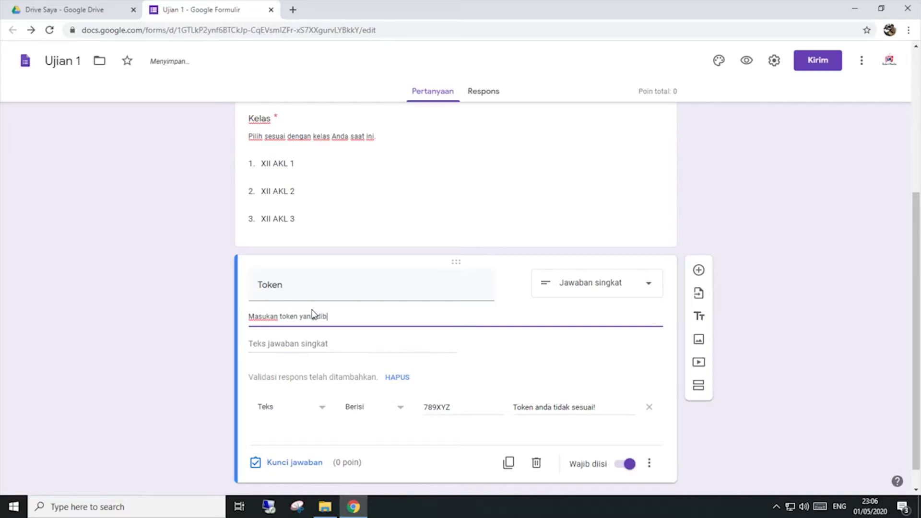
text(erikan oleh guru)
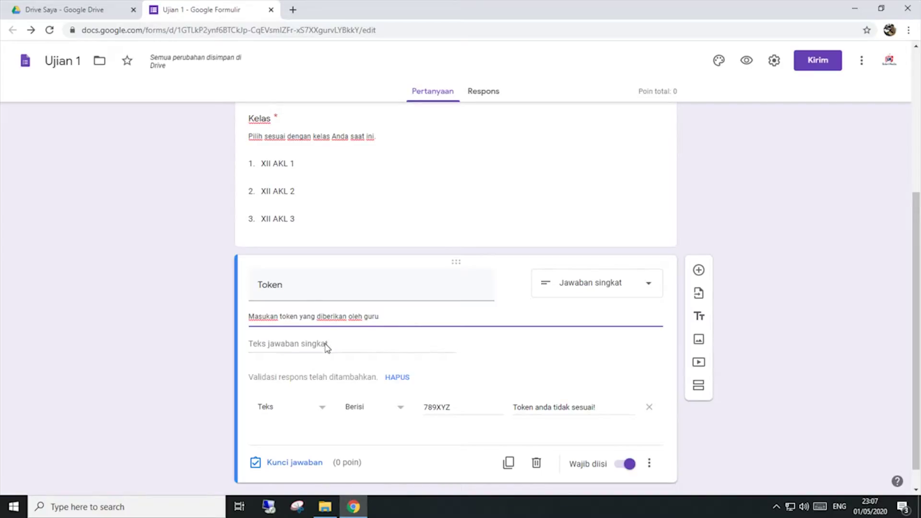
scroll(327, 353, down, 1)
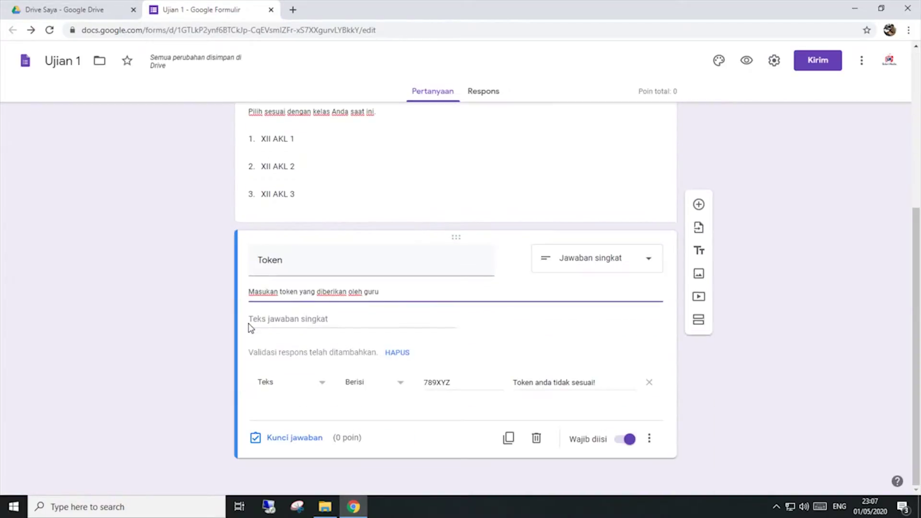
scroll(552, 178, up, 5)
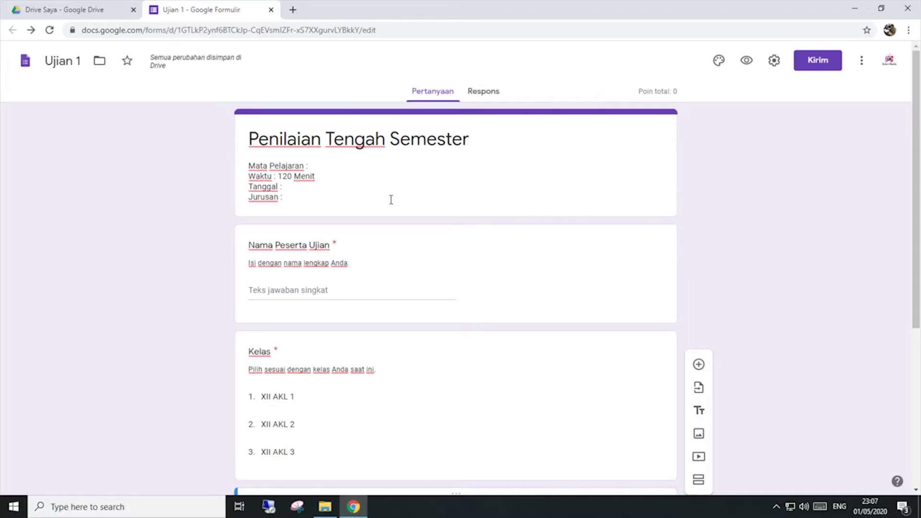
scroll(301, 314, down, 1)
scroll(302, 315, up, 1)
scroll(288, 290, down, 3)
scroll(288, 290, up, 3)
scroll(352, 326, down, 5)
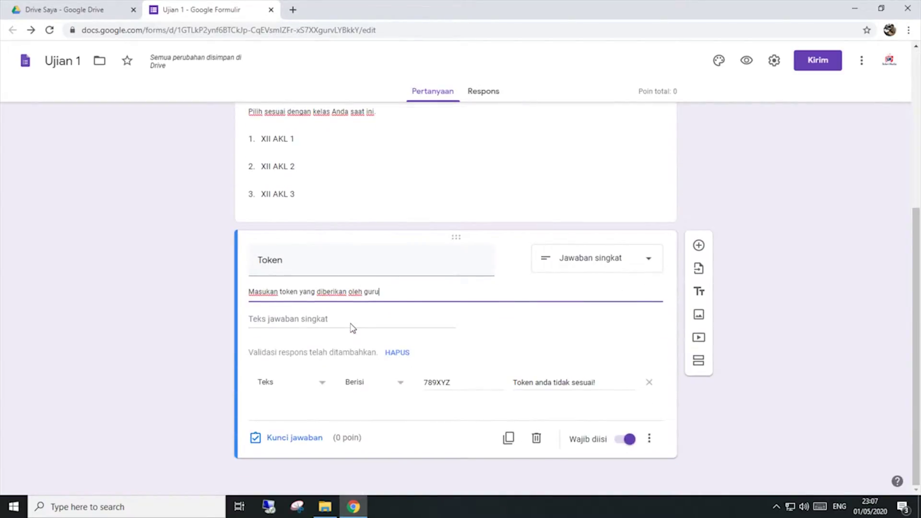
scroll(352, 327, up, 5)
scroll(356, 313, down, 4)
scroll(357, 318, up, 4)
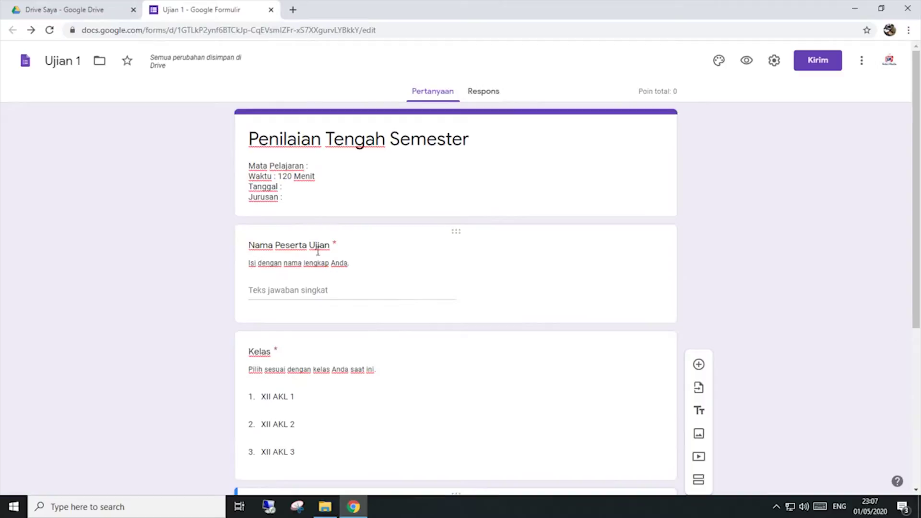
scroll(335, 317, down, 5)
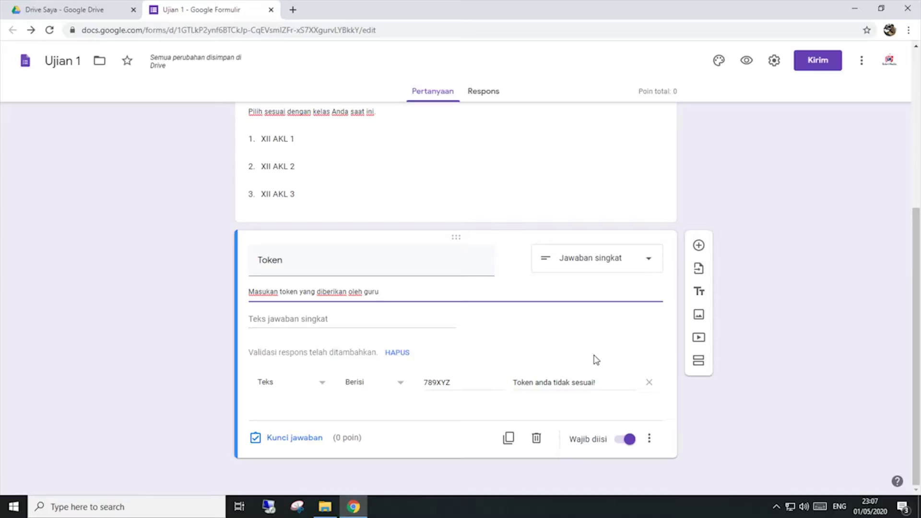
scroll(596, 359, up, 3)
scroll(596, 360, down, 3)
Step: Add a section titled 'Pilihan Ganda' described as 'Pilih jawaban yang paling tepat menurut anda.'
click(697, 366)
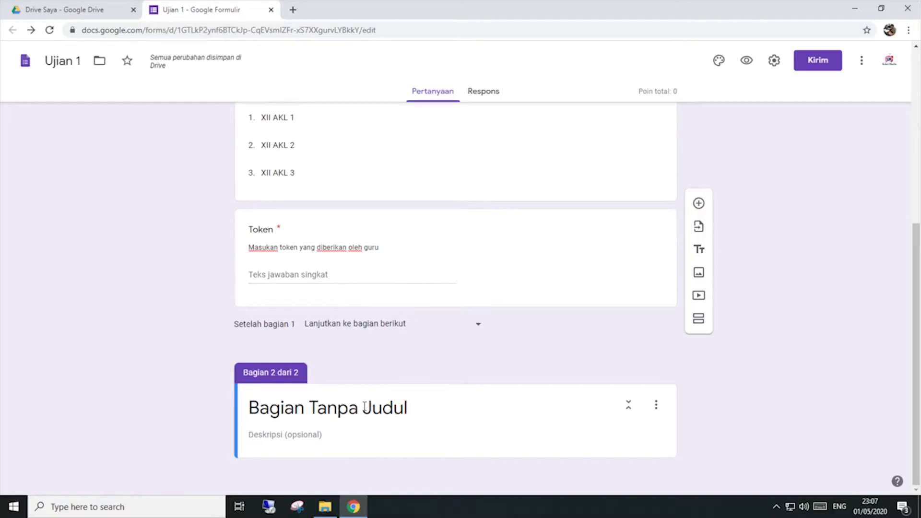
click(419, 409)
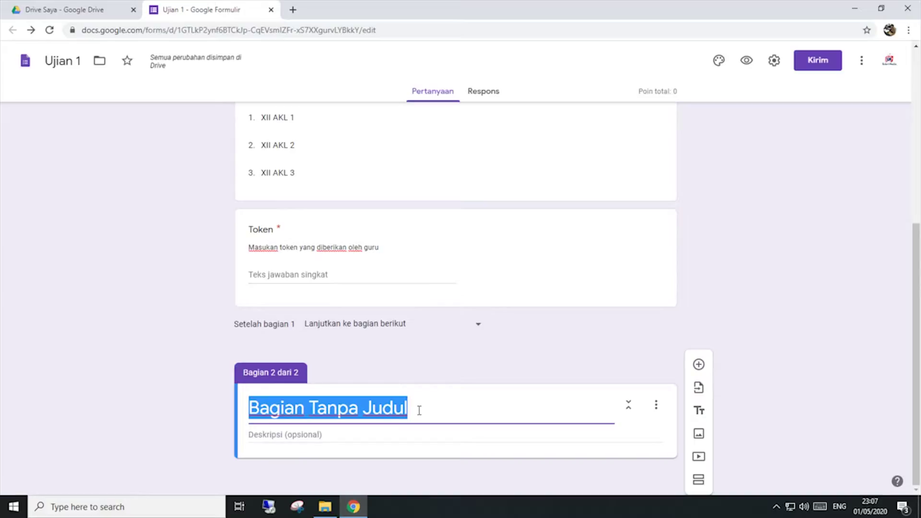
text(Pilihan Ganda)
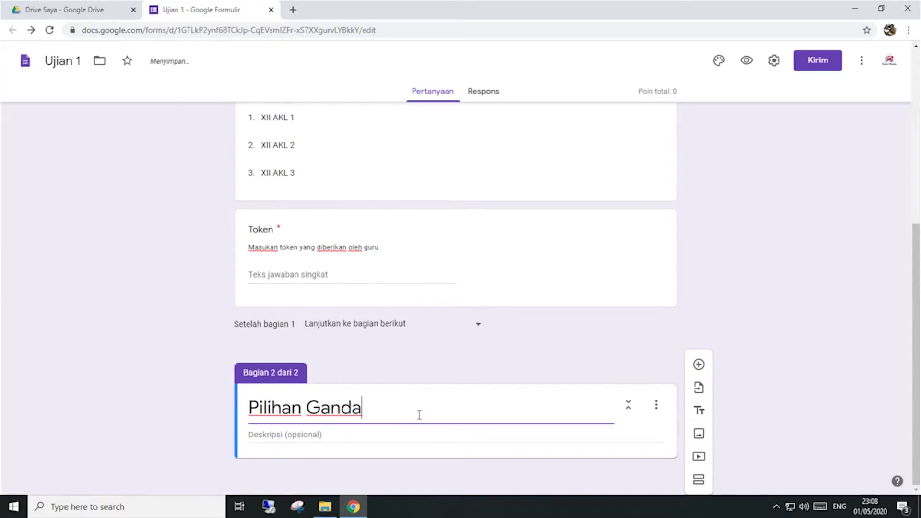
click(392, 436)
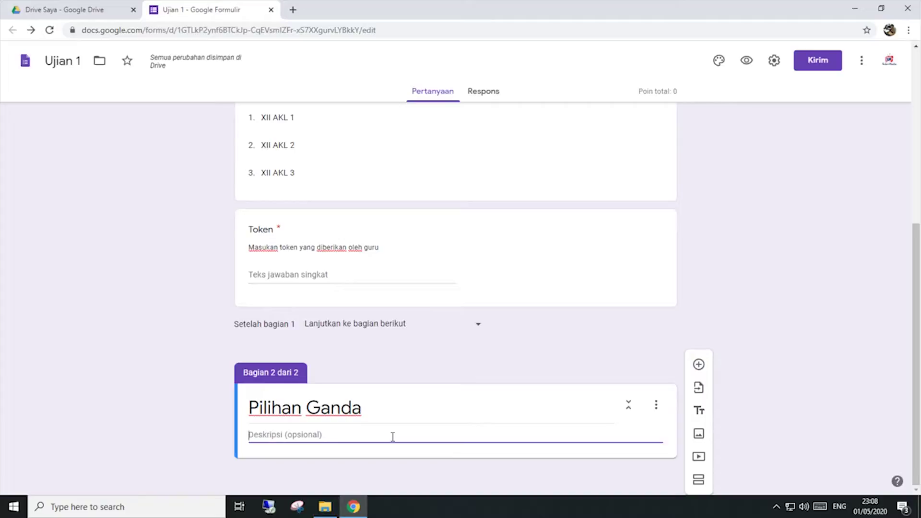
text(Pilih )
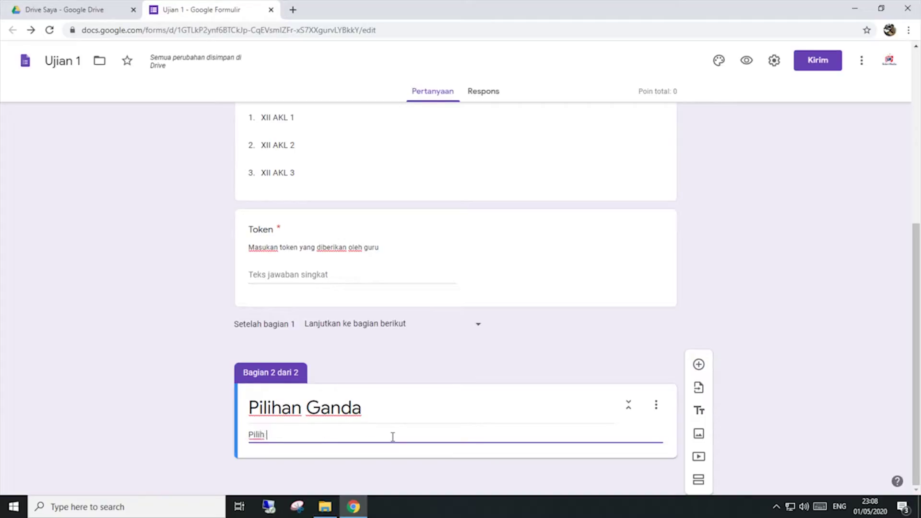
text(jawaban ya)
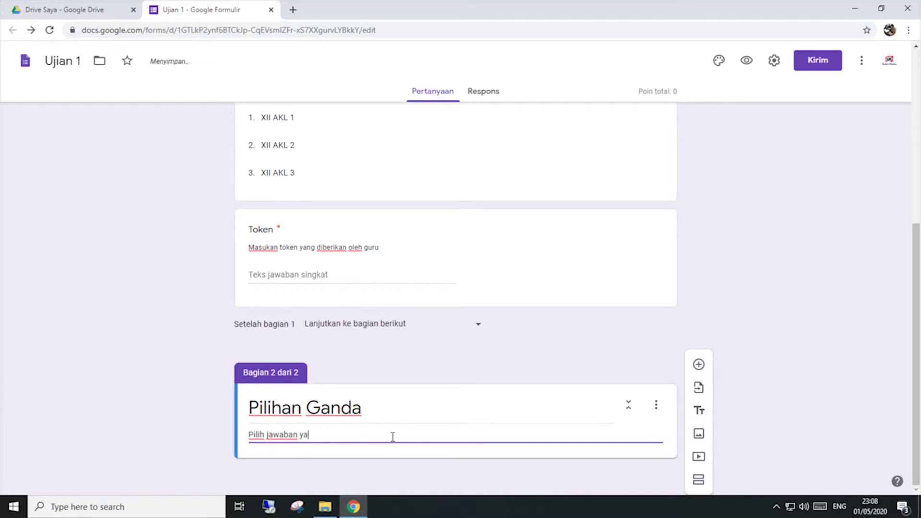
text(ng paling )
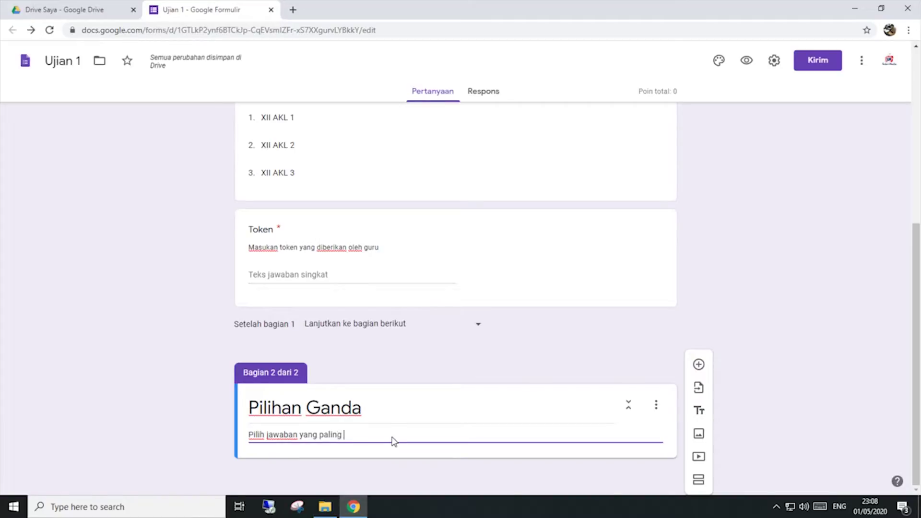
text(tepat m)
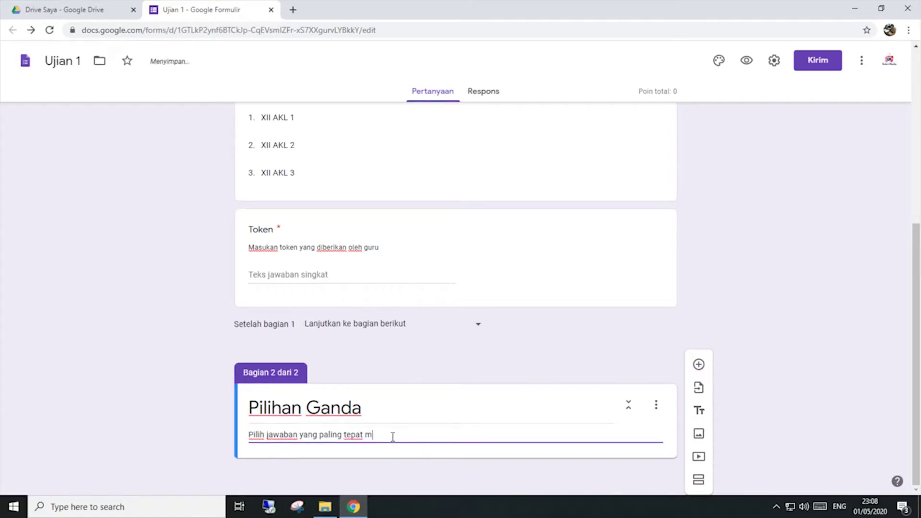
text(enurut anda.)
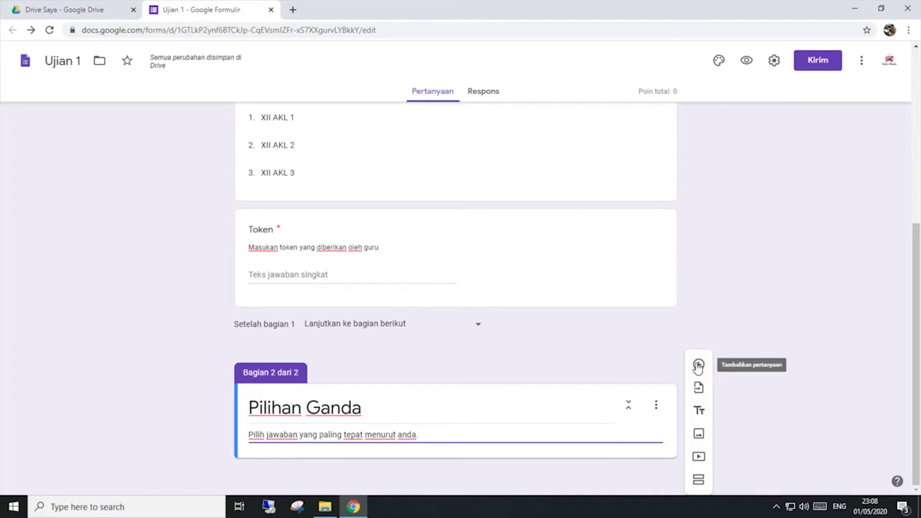
Step: Add a blank multiple-choice question under the Pilihan Ganda description, then bring up the BANK SOAL folder
click(697, 366)
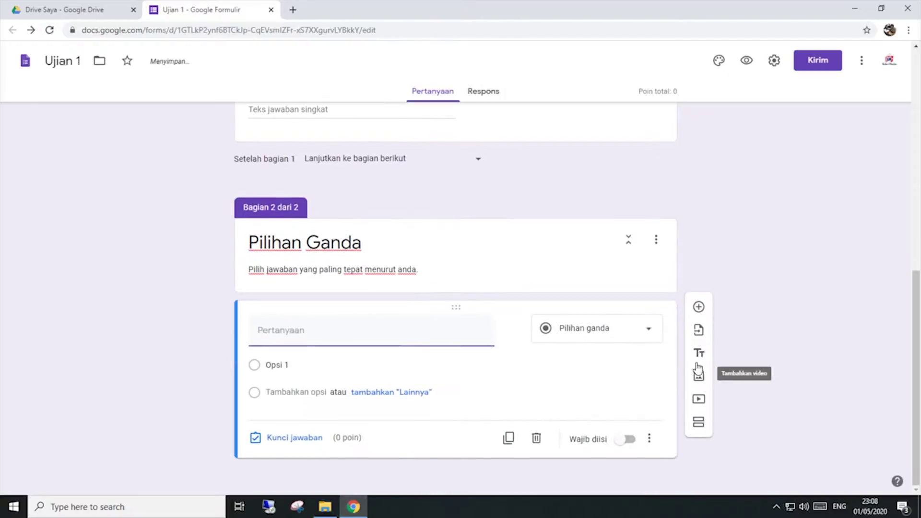
click(397, 330)
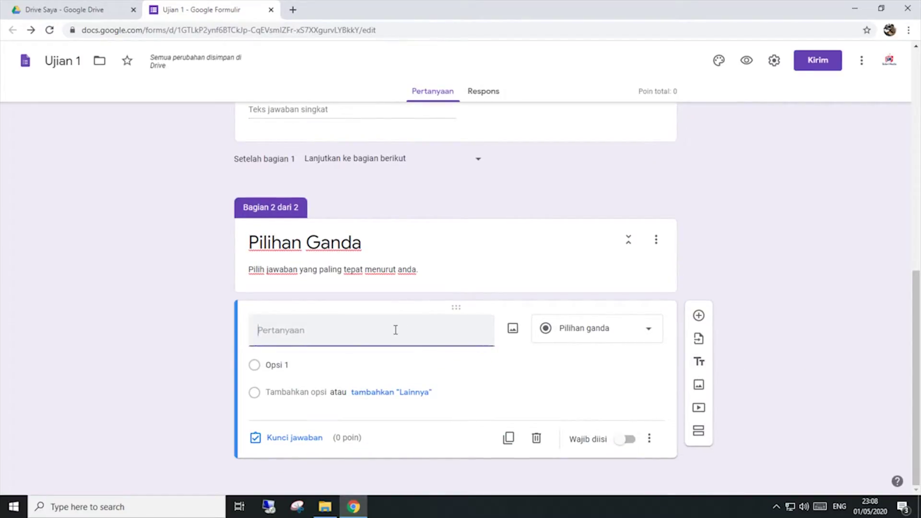
click(326, 507)
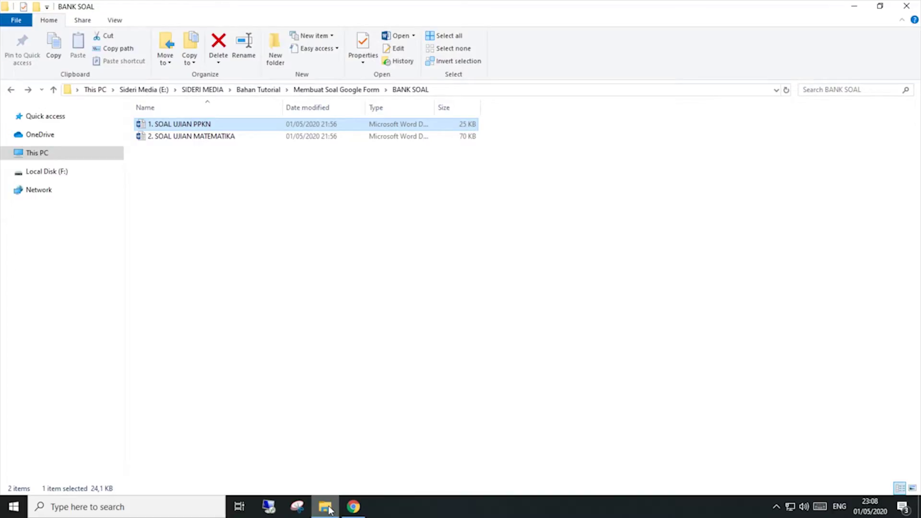
Step: Open '1. SOAL UJIAN PPKN' in Word, copy question 1's text, and return to the form
double_click(248, 125)
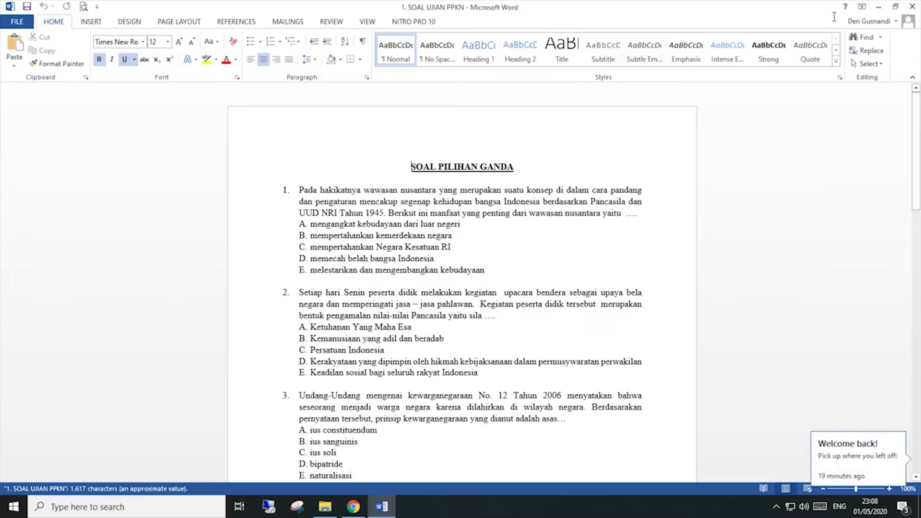
click(393, 203)
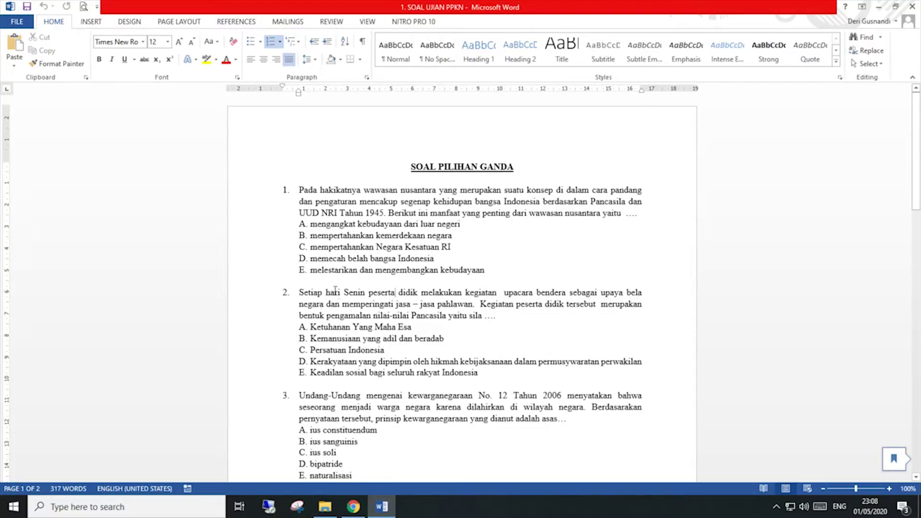
drag(658, 214, 304, 191)
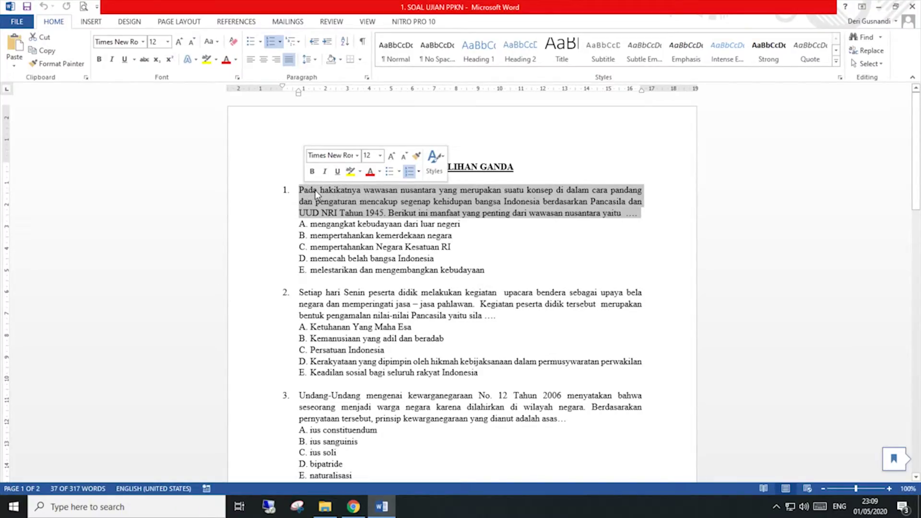
right_click(315, 194)
click(331, 214)
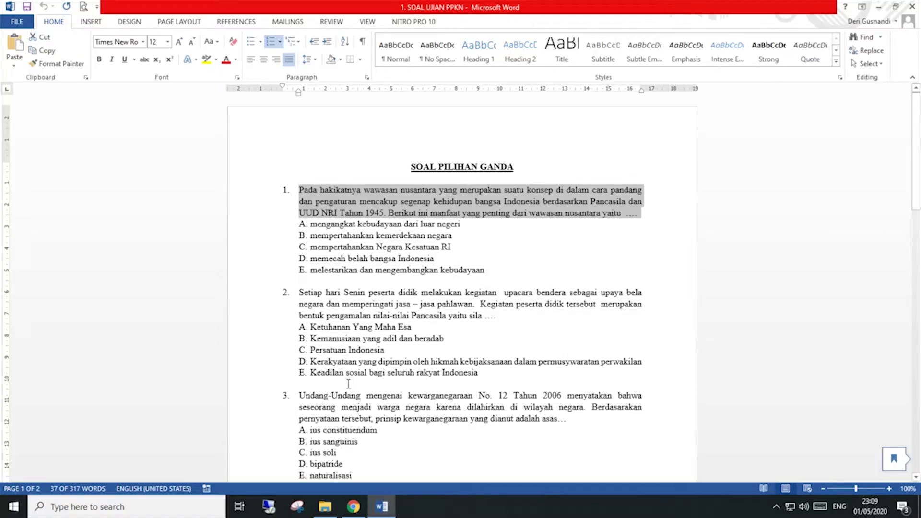
click(354, 508)
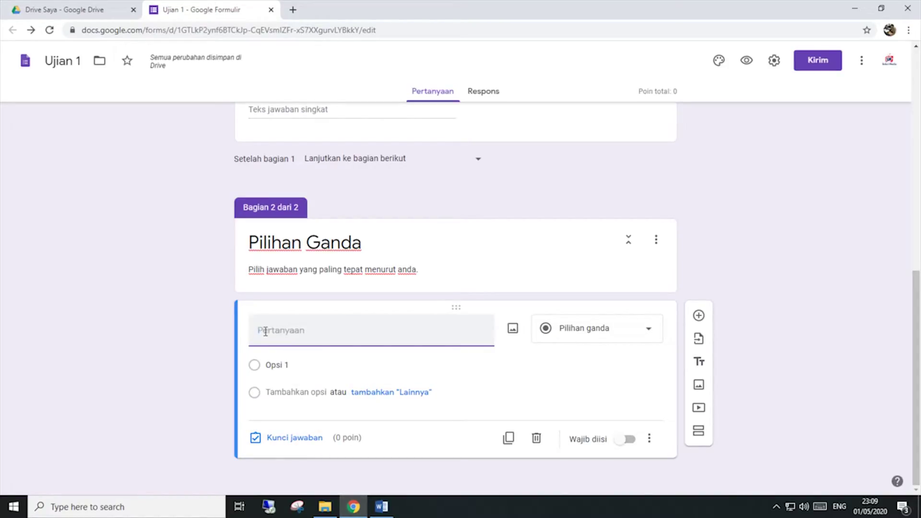
Step: Paste question 1's wawasan nusantara text as the question and delete its leading '1.' number
right_click(266, 334)
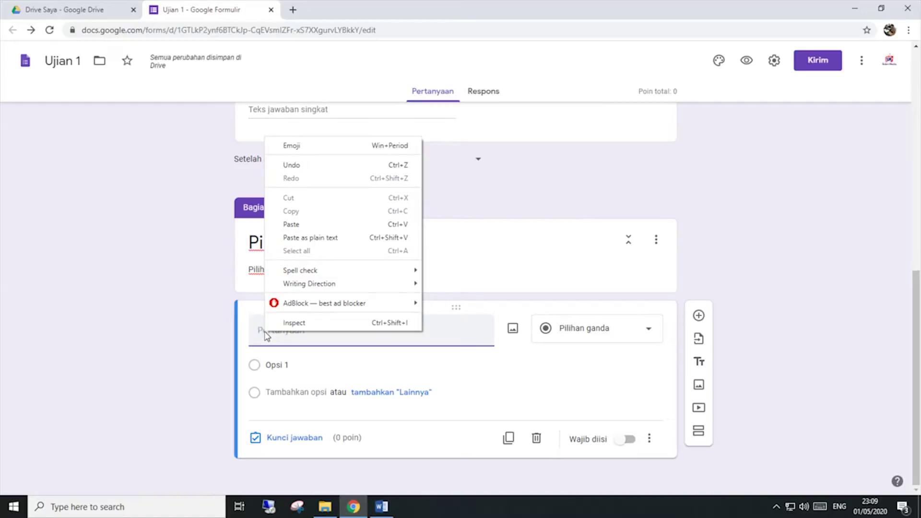
click(307, 224)
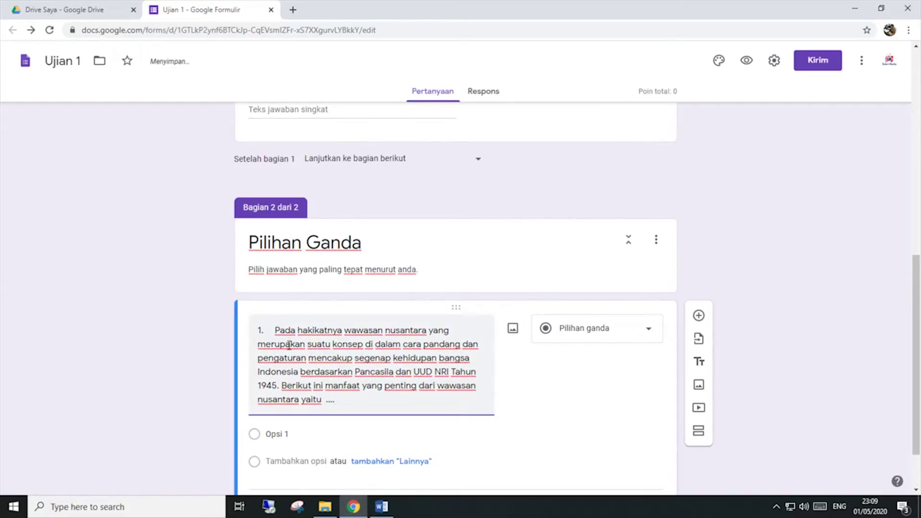
click(277, 330)
key(BackSpace)
key(BackSpace)
key(BackSpace)
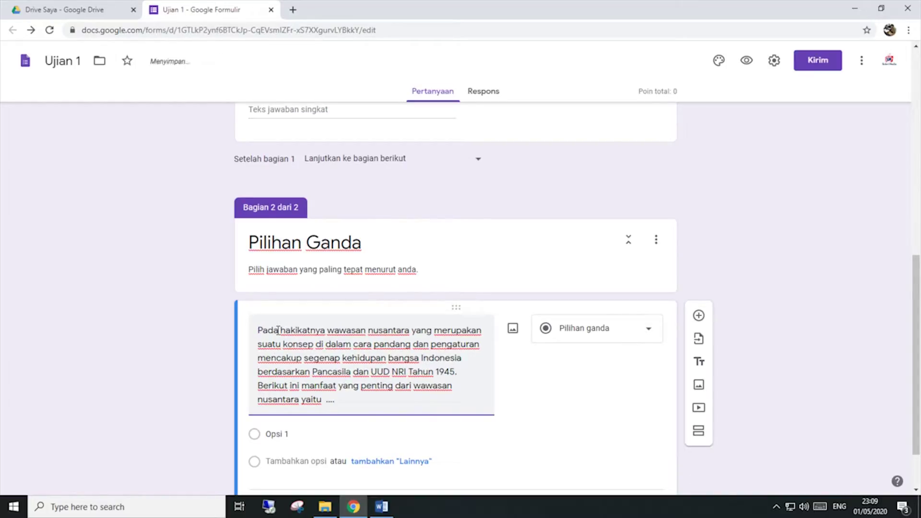
click(777, 68)
Step: Keep question-order shuffling on in the Presentasi settings and save them
click(480, 121)
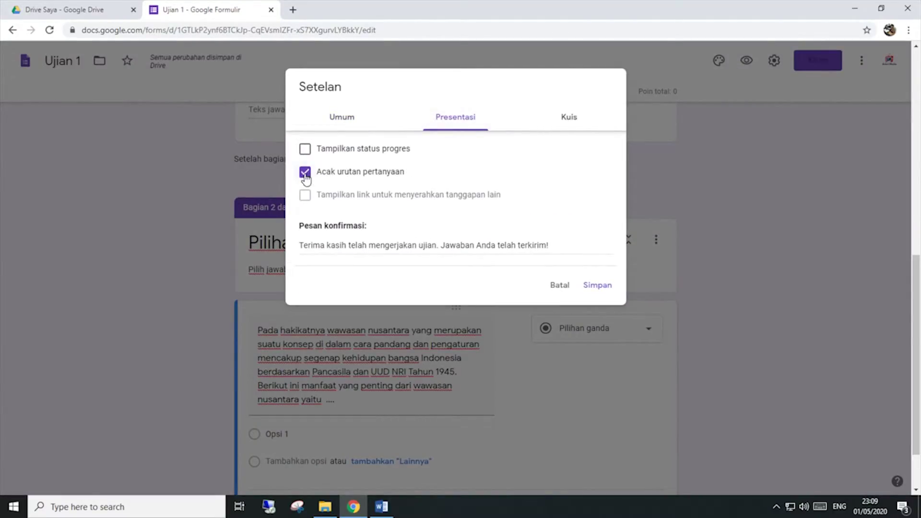
click(600, 290)
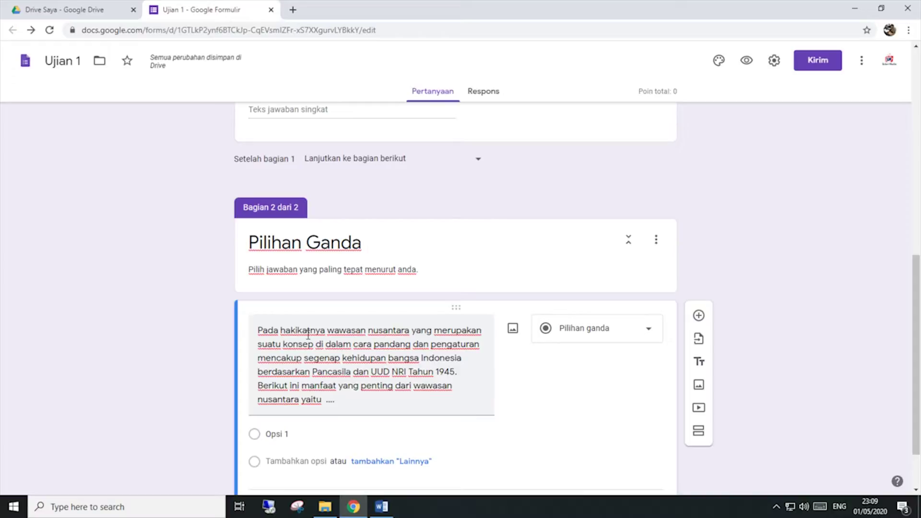
scroll(309, 335, down, 2)
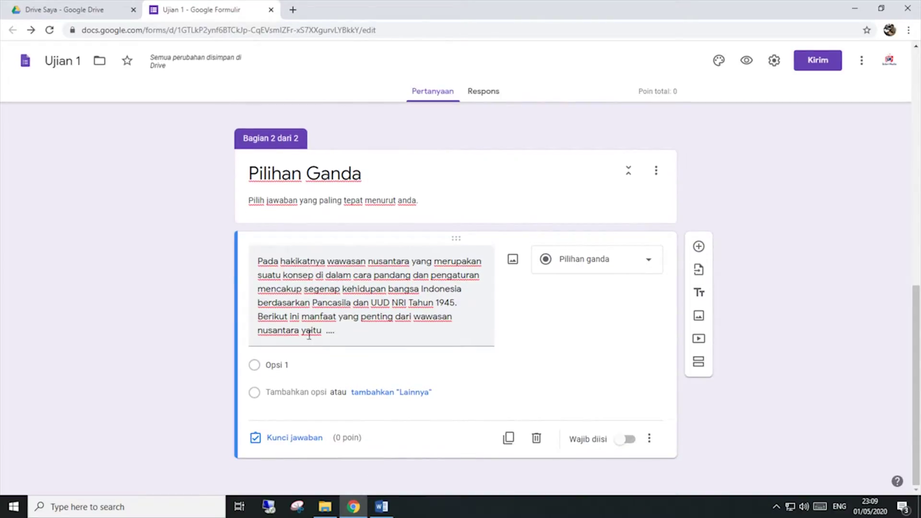
triple_click(344, 335)
click(377, 333)
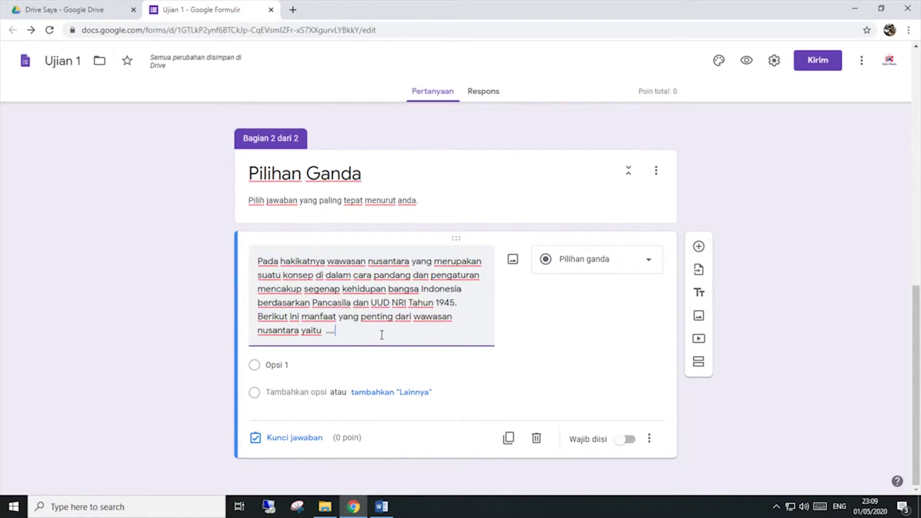
scroll(497, 368, up, 6)
scroll(497, 367, down, 6)
click(262, 262)
text(1945)
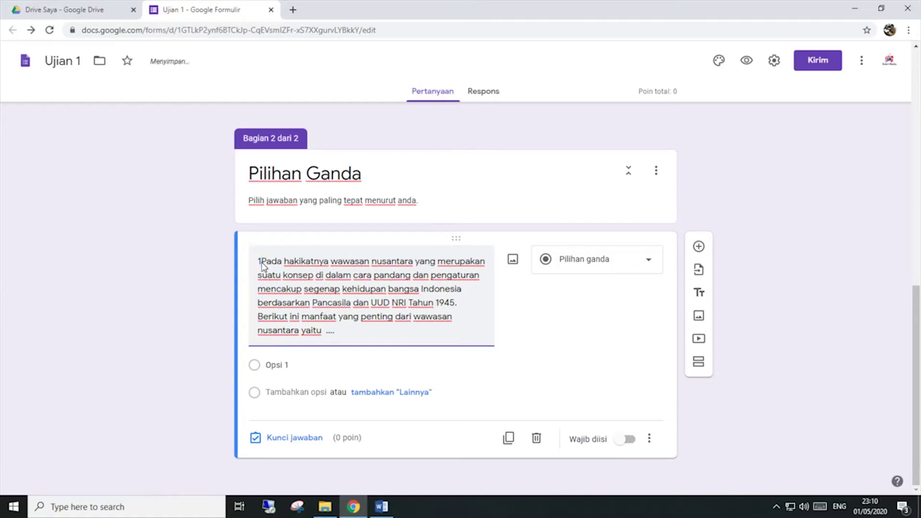
text(.)
key(BackSpace)
key(BackSpace)
key(BackSpace)
click(774, 60)
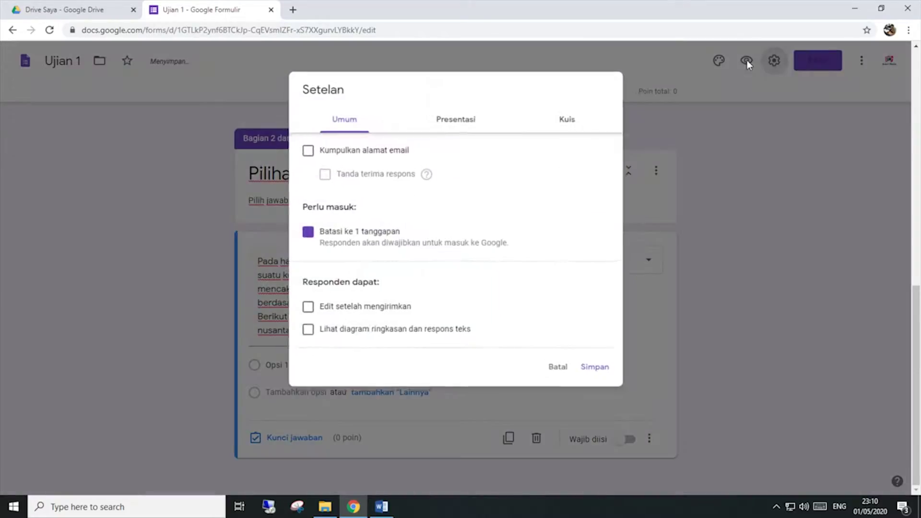
click(450, 117)
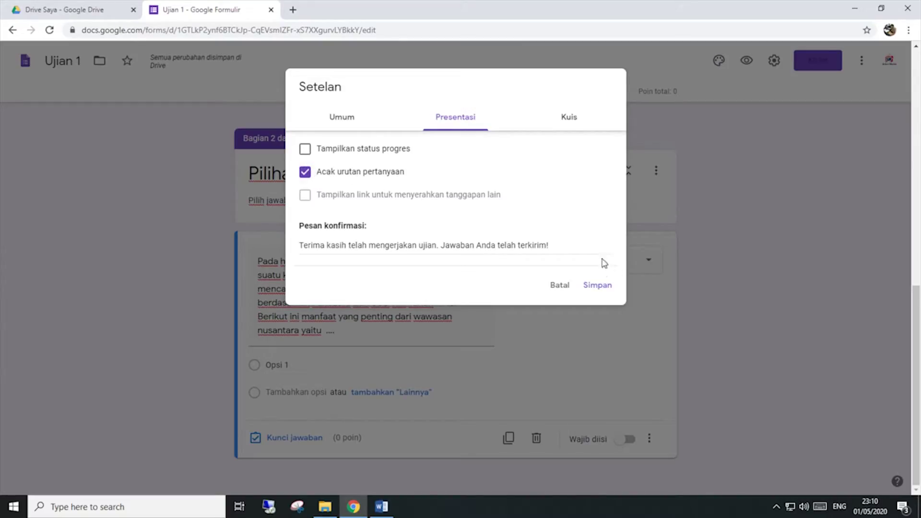
click(597, 286)
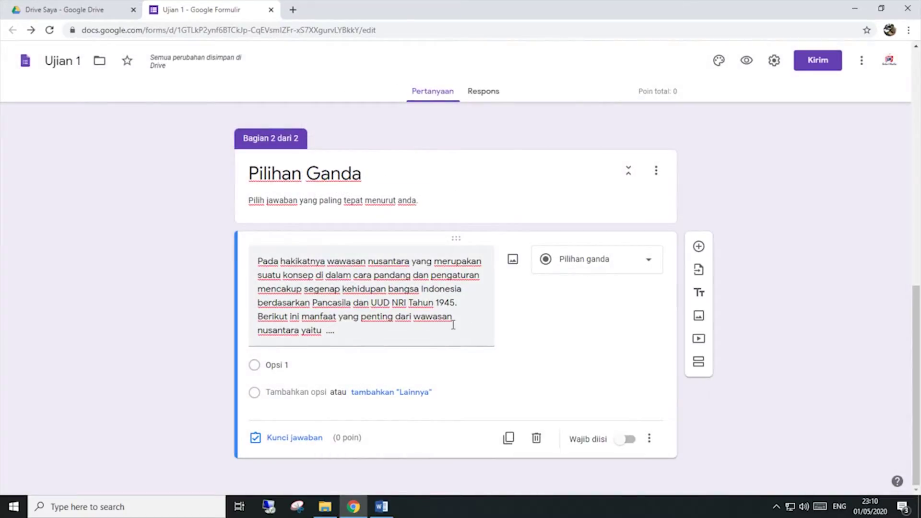
mouse_move(385, 514)
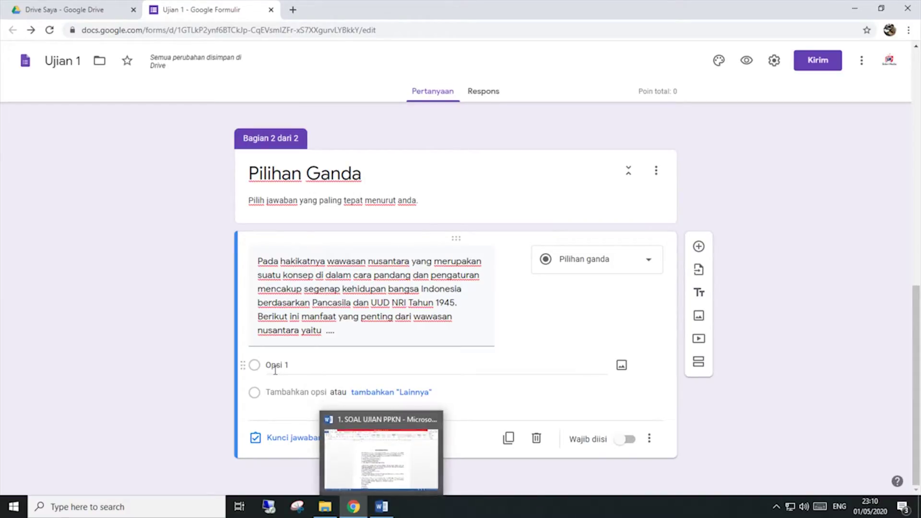
Step: Copy answer A, 'mengangkat kebudayaan dari luar negeri', from question 1 in the Word document
click(381, 507)
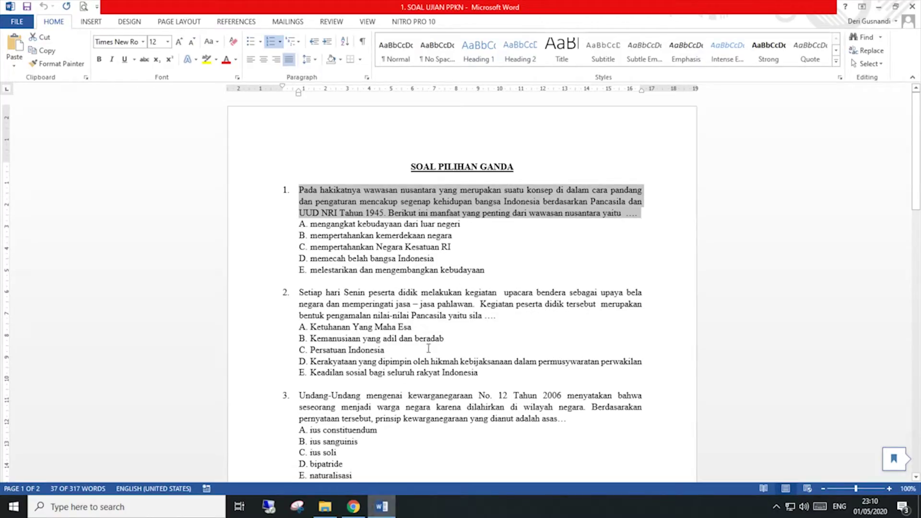
click(463, 223)
drag(463, 223, 325, 227)
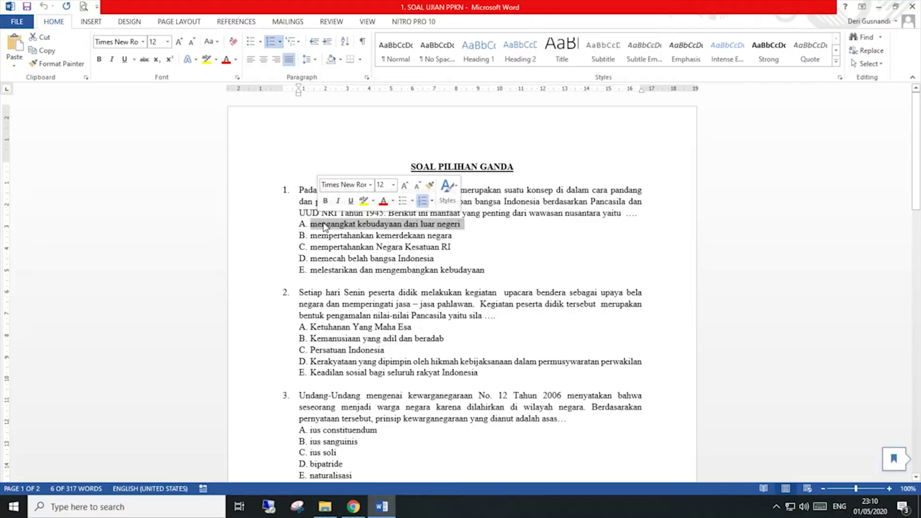
right_click(343, 226)
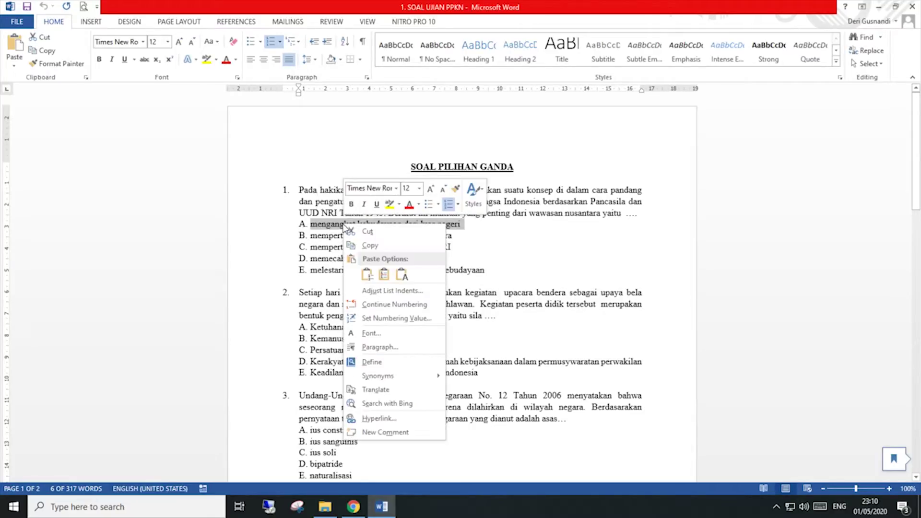
click(373, 246)
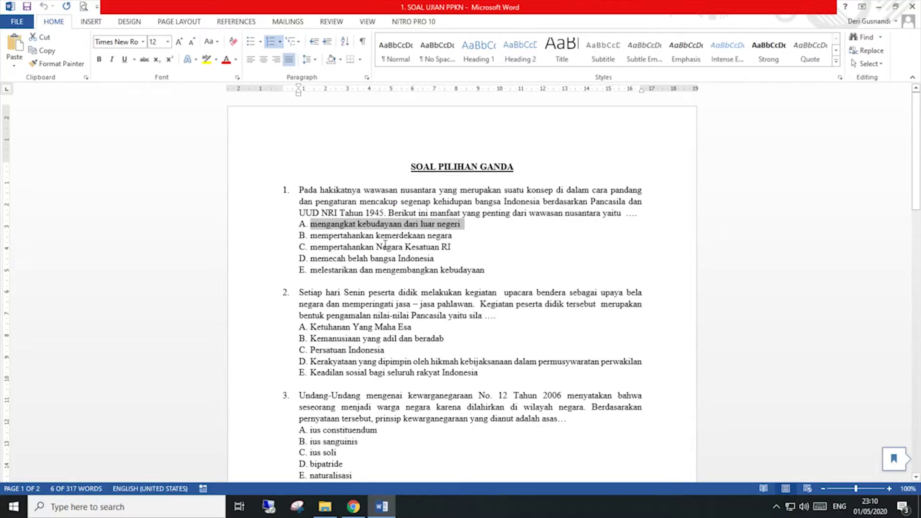
Step: Paste answer A into the first option and delete its 'A.' prefix
click(353, 506)
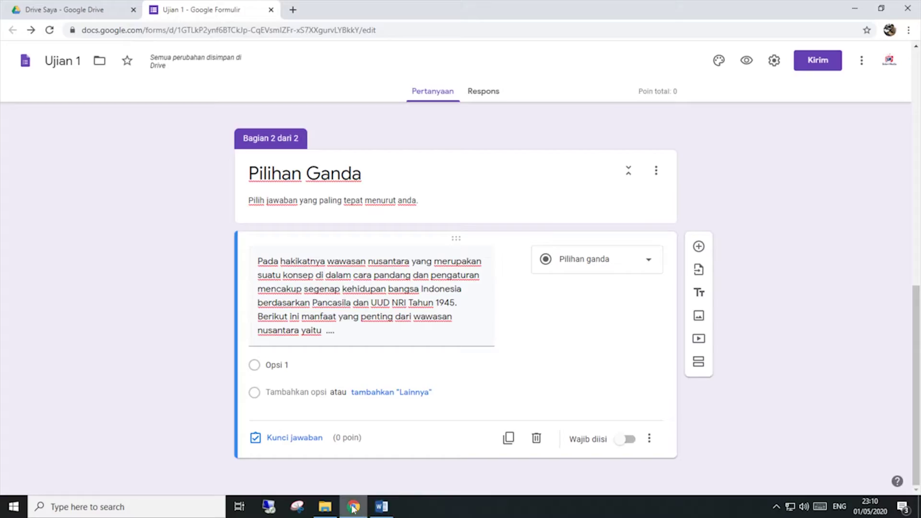
click(298, 365)
right_click(298, 364)
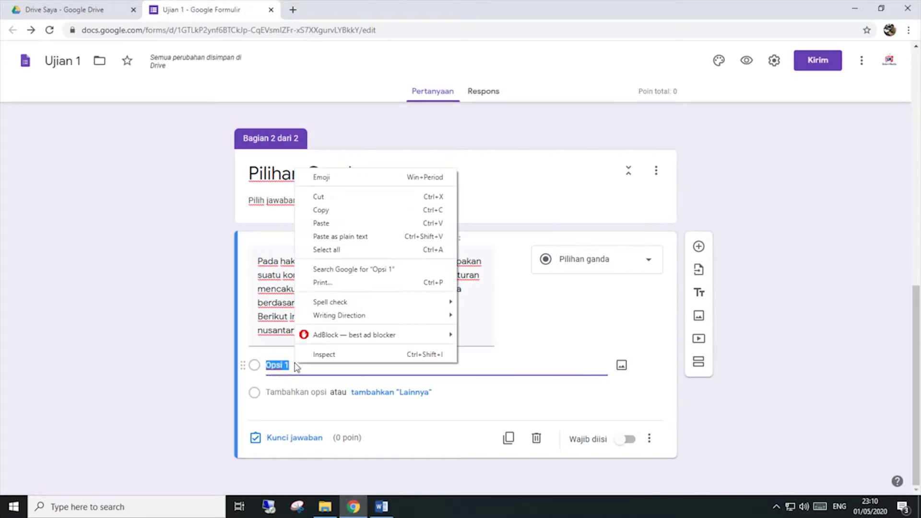
click(325, 222)
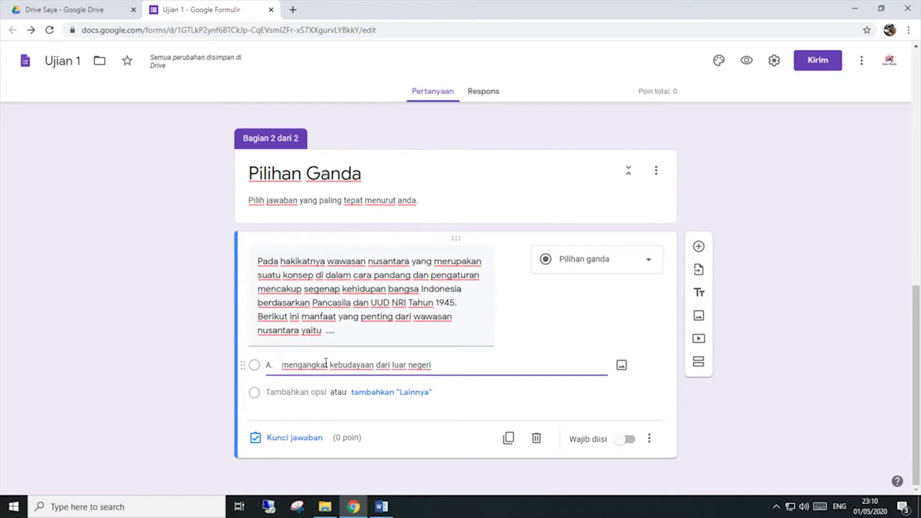
key(BackSpace)
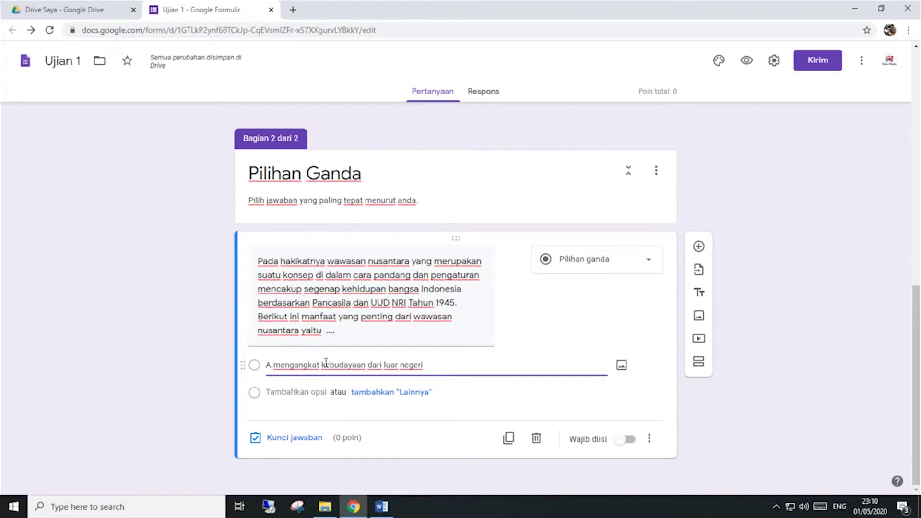
key(BackSpace)
key(BackSpace)
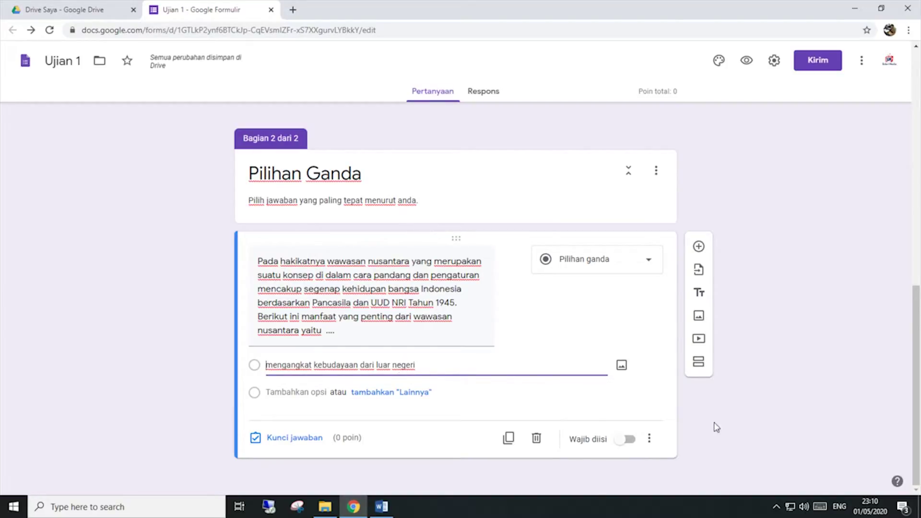
Step: Turn on Acak urutan opsi so the question shuffles its answer options
click(649, 438)
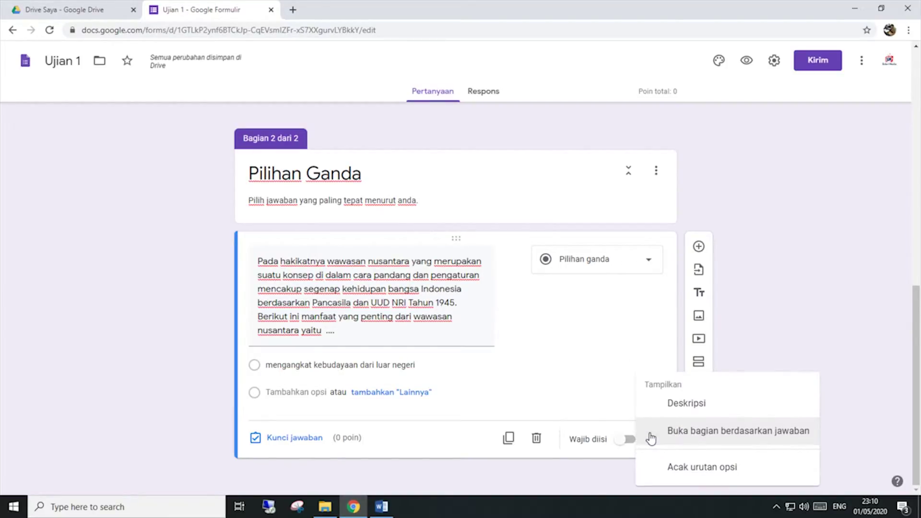
click(676, 468)
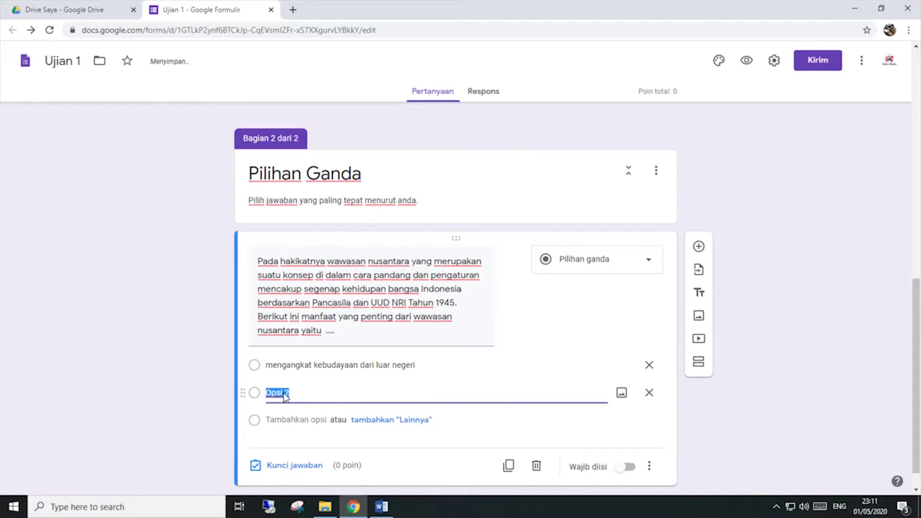
Step: Clear the second option's placeholder and copy answer B from the Word document
drag(308, 392, 204, 385)
key(BackSpace)
click(382, 507)
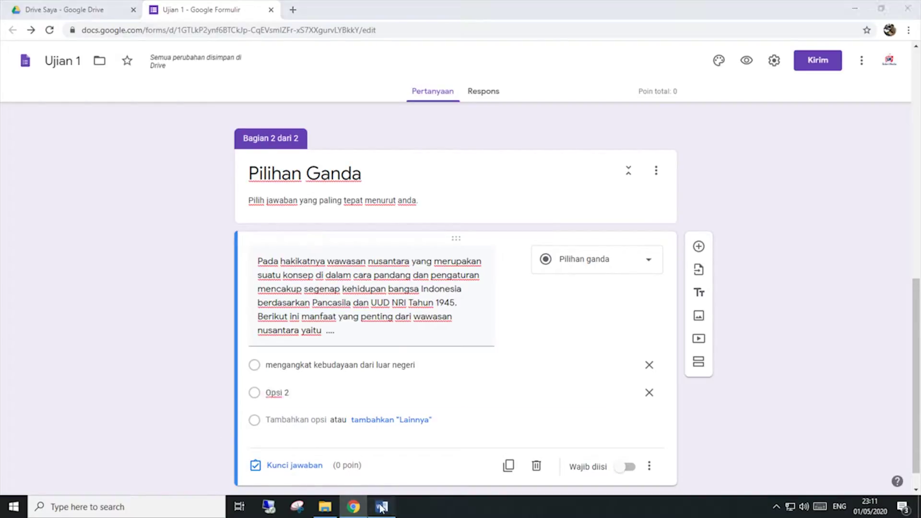
drag(463, 236, 307, 238)
right_click(315, 238)
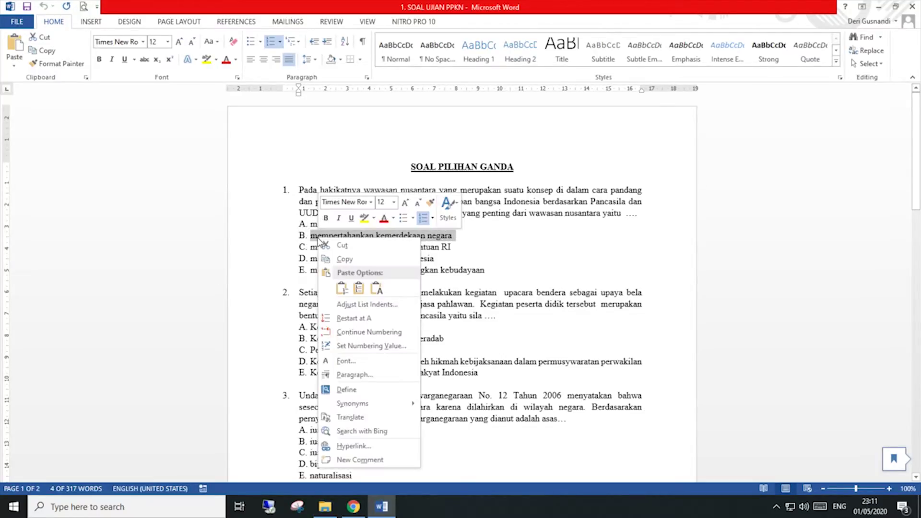
click(339, 261)
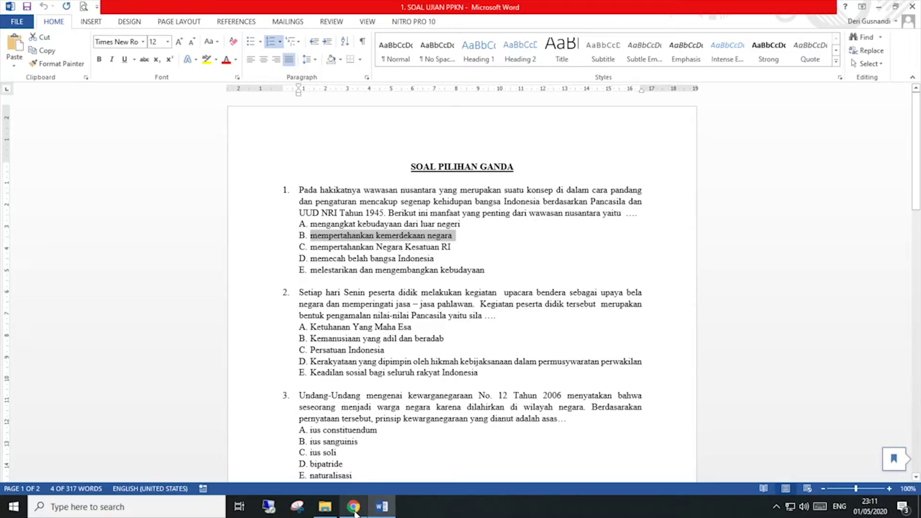
Step: Paste answer B without its 'B.' prefix, then delete that option and clear option one's text
click(354, 507)
click(264, 394)
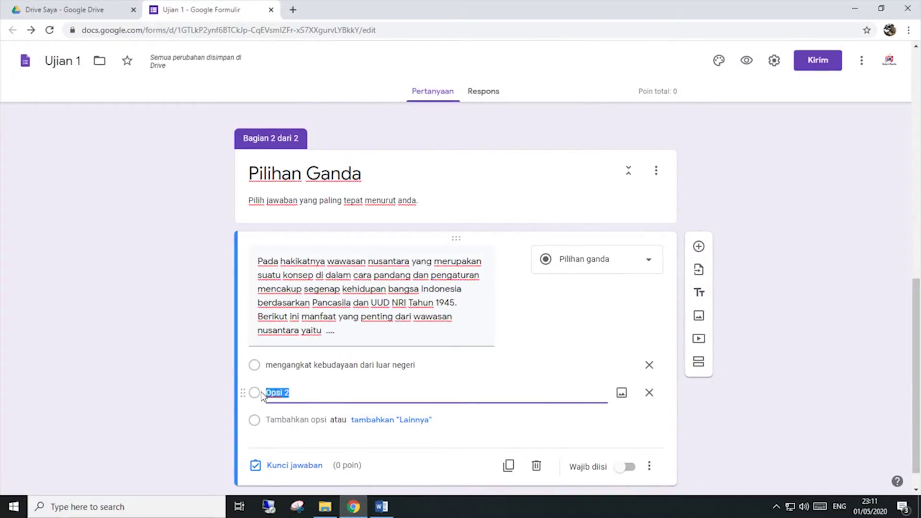
right_click(271, 392)
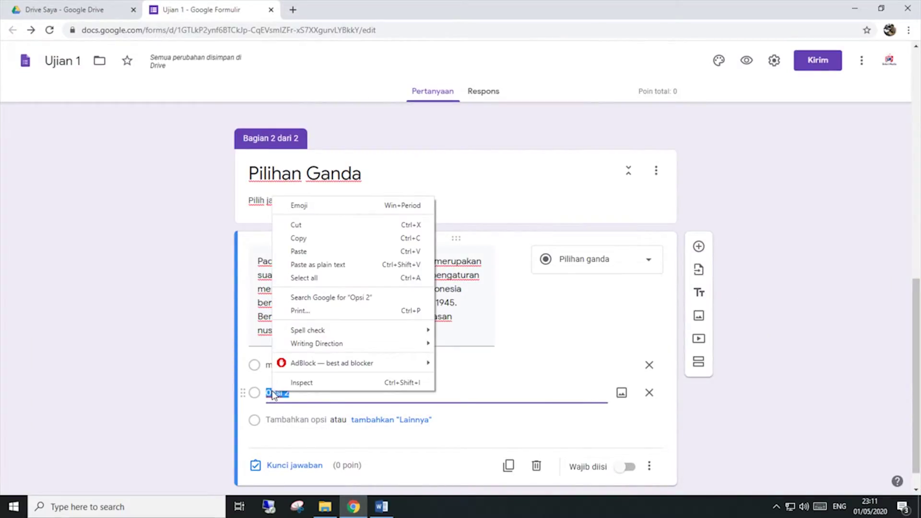
click(299, 251)
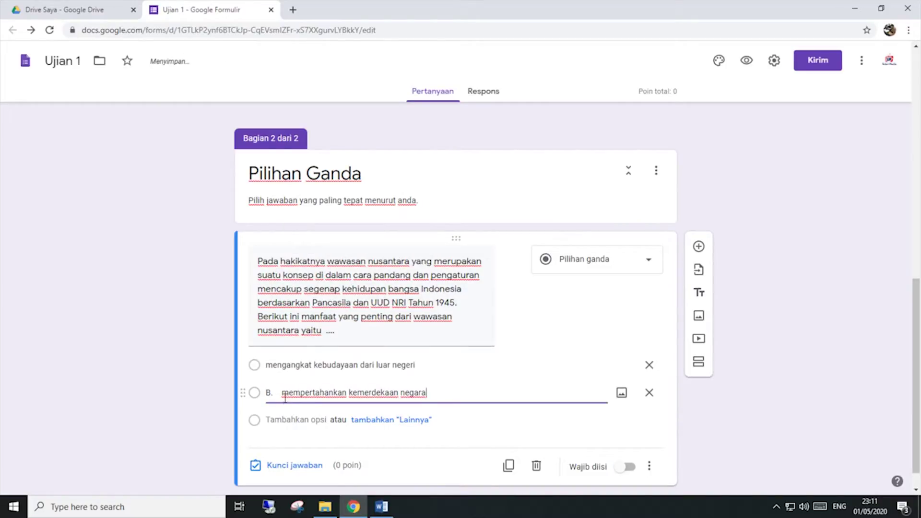
drag(285, 396, 247, 393)
key(BackSpace)
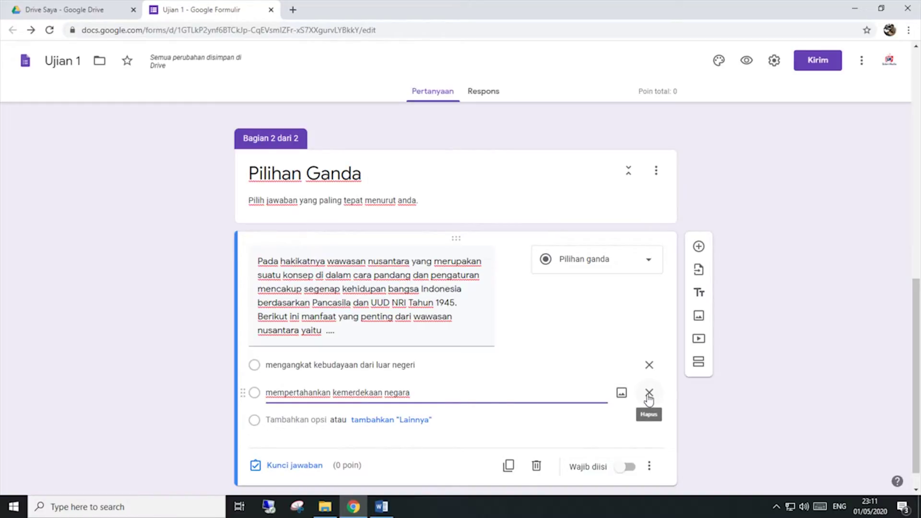
click(648, 393)
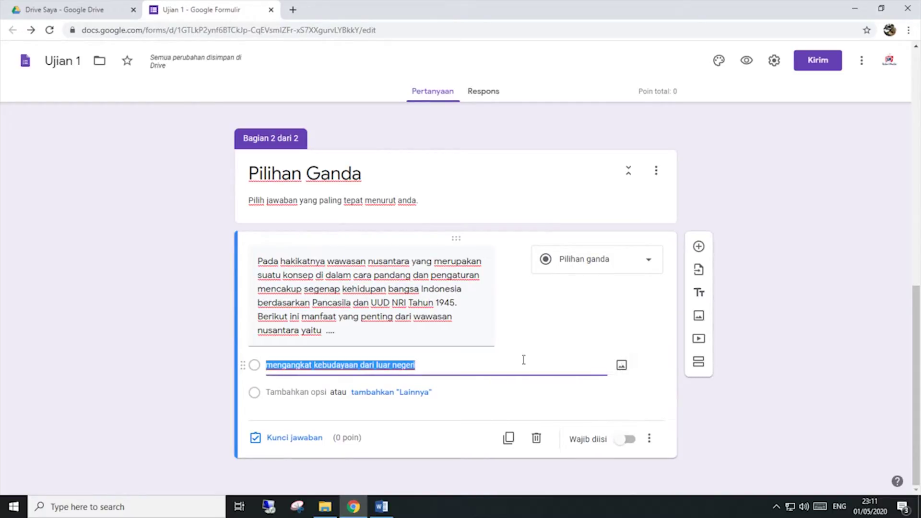
key(BackSpace)
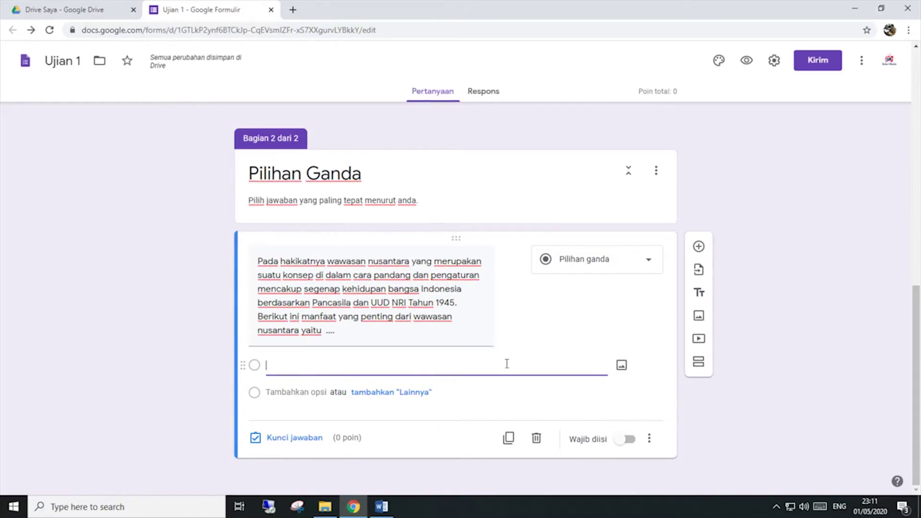
Step: Copy the wawasan nusantara question's five A–E answer choices from Word and return to the form
click(385, 509)
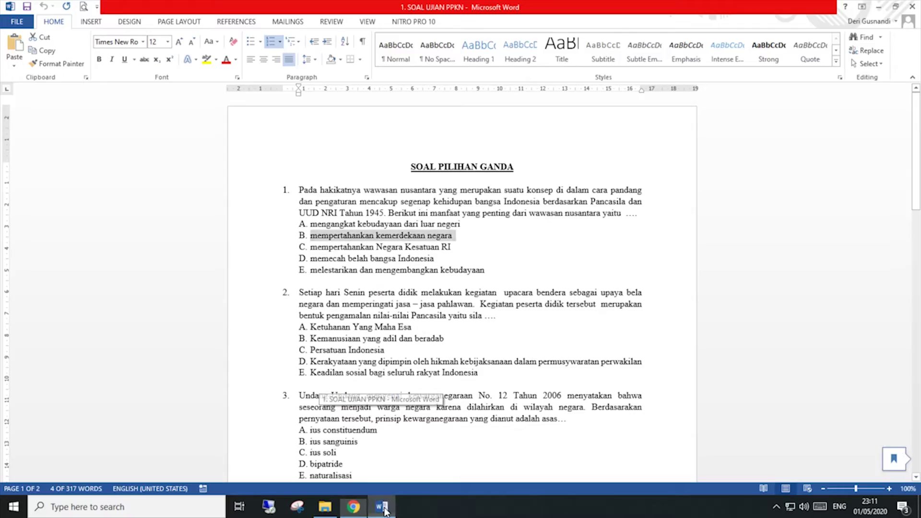
drag(485, 270, 311, 225)
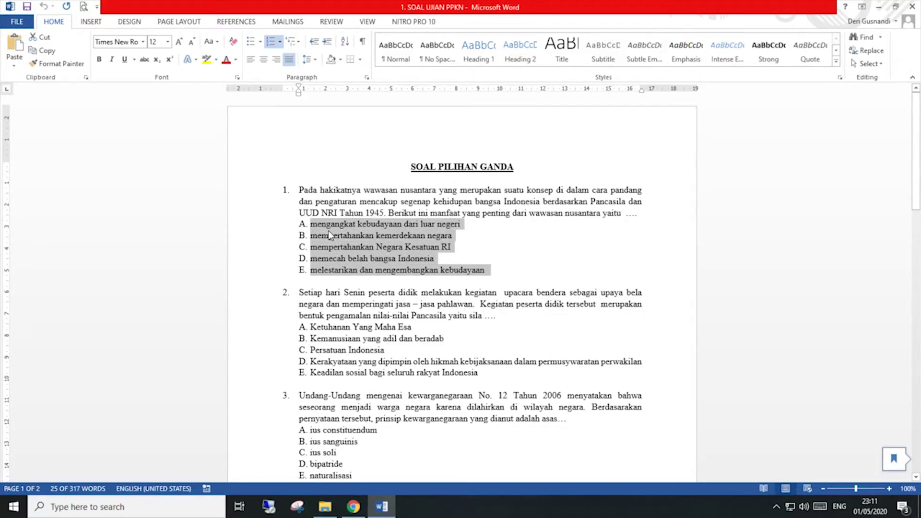
right_click(329, 232)
click(353, 252)
click(354, 507)
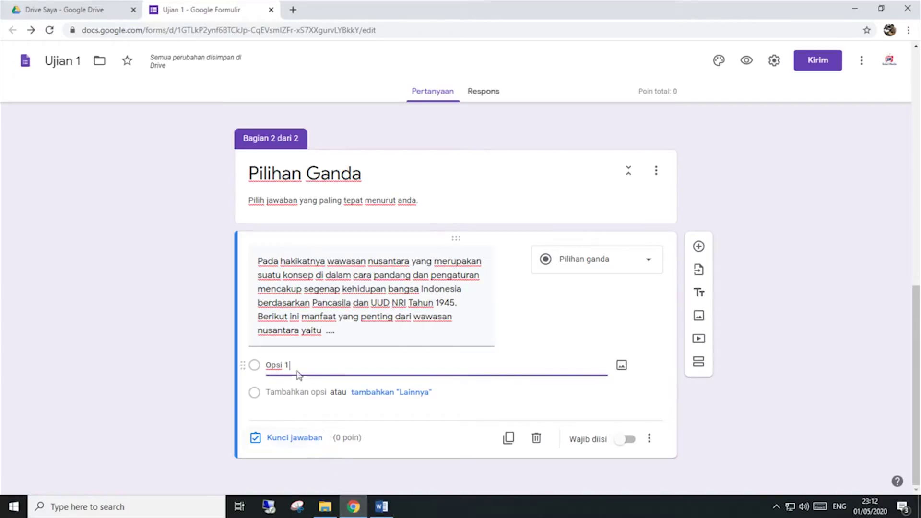
Step: Paste the five Word answer choices over the 'Opsi 1' placeholder option
drag(301, 363, 254, 365)
right_click(284, 365)
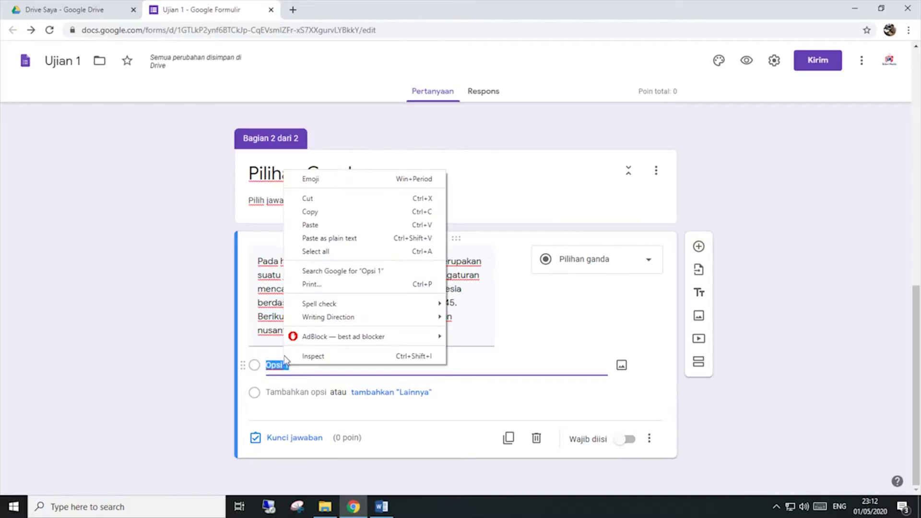
click(310, 225)
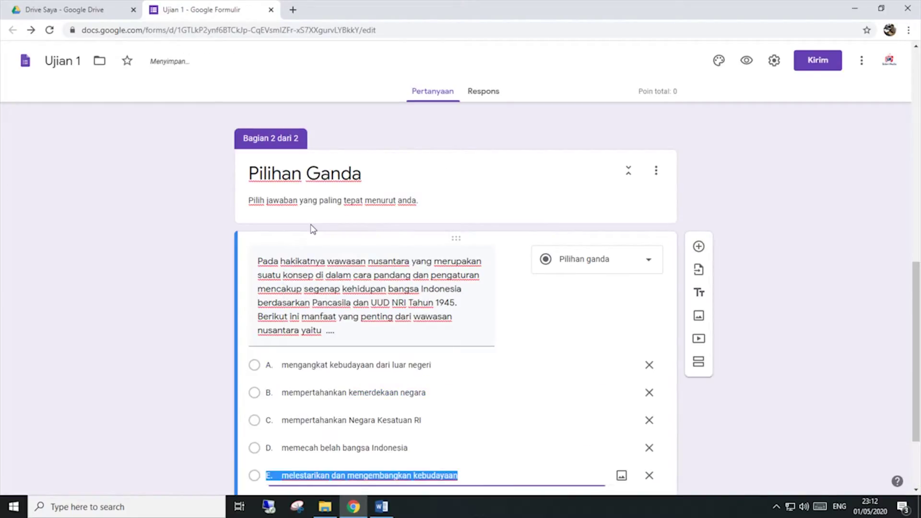
scroll(312, 229, down, 3)
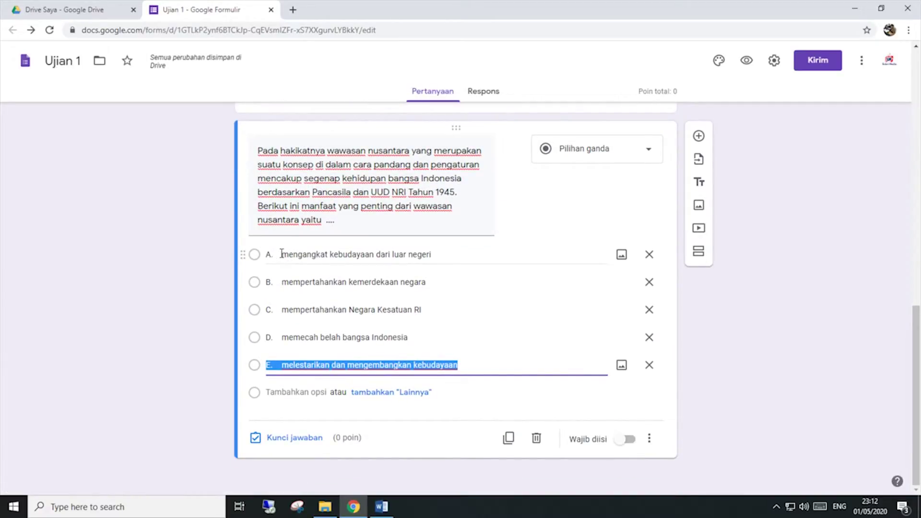
Step: Remove the 'A.' and 'B.' prefixes, recovering from an accidental deletion in options C and D
click(285, 253)
click(283, 256)
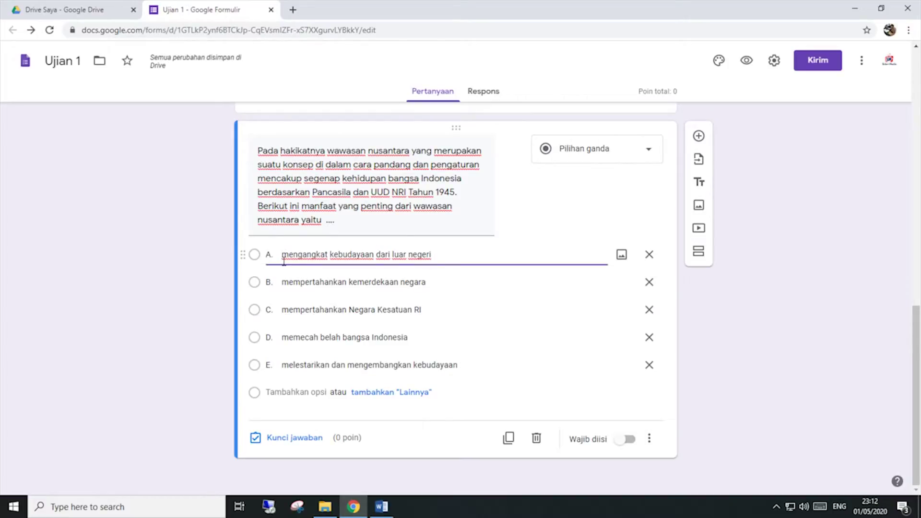
key(BackSpace)
key(BackSpace)
key(BackSpace)
click(283, 283)
click(283, 284)
key(BackSpace)
key(BackSpace)
key(BackSpace)
click(282, 310)
click(283, 311)
key(BackSpace)
key(BackSpace)
key(BackSpace)
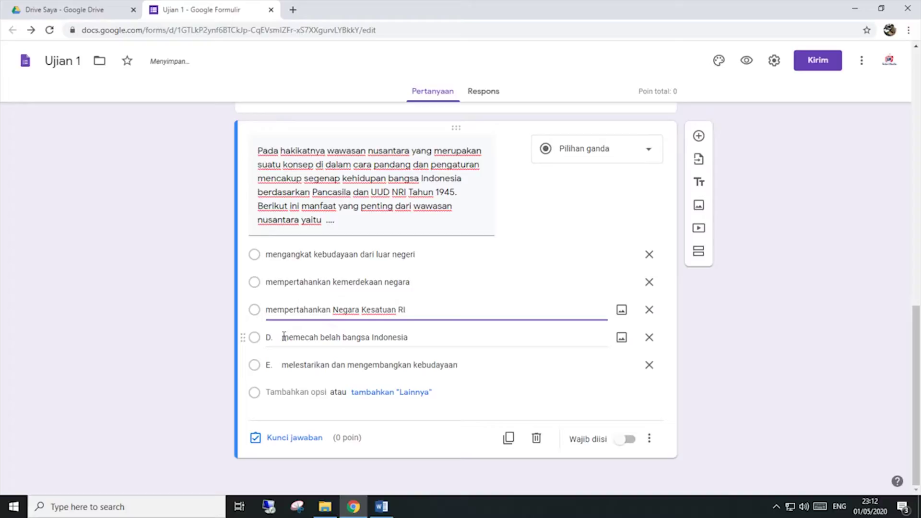
click(284, 336)
key(BackSpace)
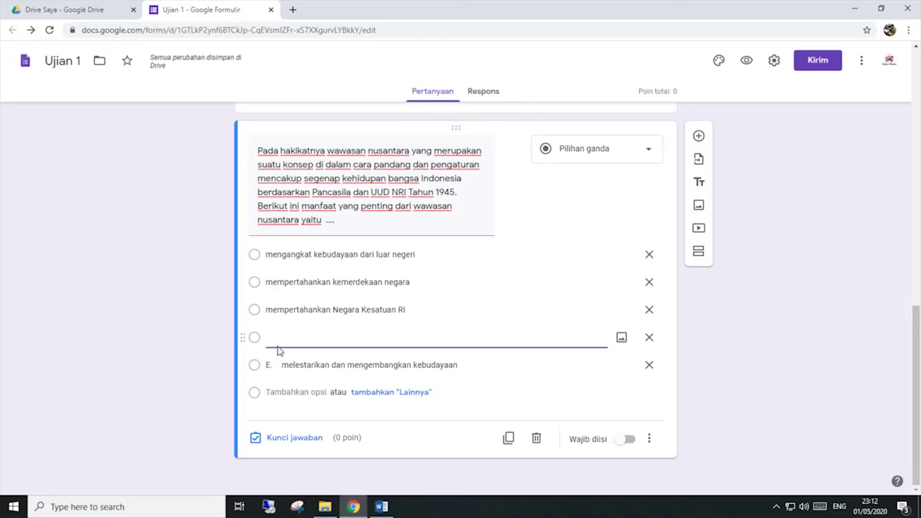
key(ctrl+v)
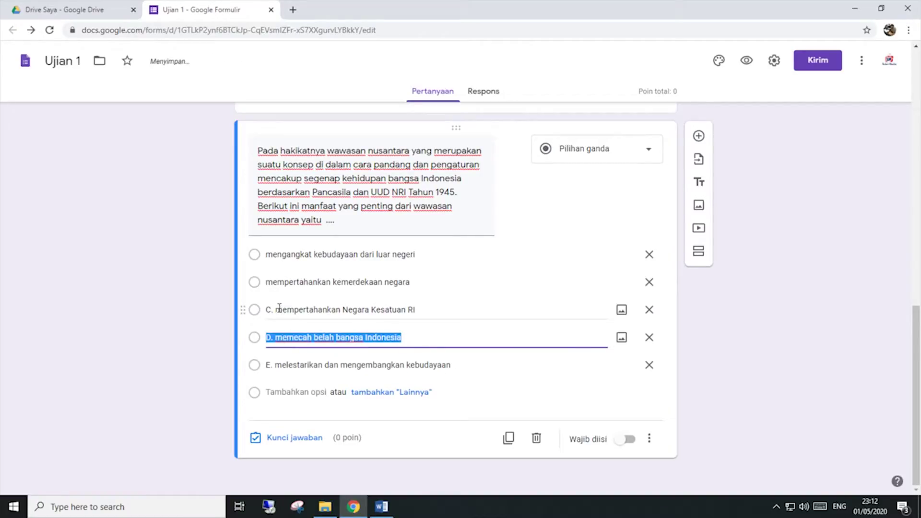
Step: Remove the 'C.', 'D.' and 'E.' prefixes from the remaining three options
click(277, 310)
click(277, 311)
key(BackSpace)
key(BackSpace)
key(BackSpace)
click(277, 338)
click(277, 338)
key(BackSpace)
key(BackSpace)
key(BackSpace)
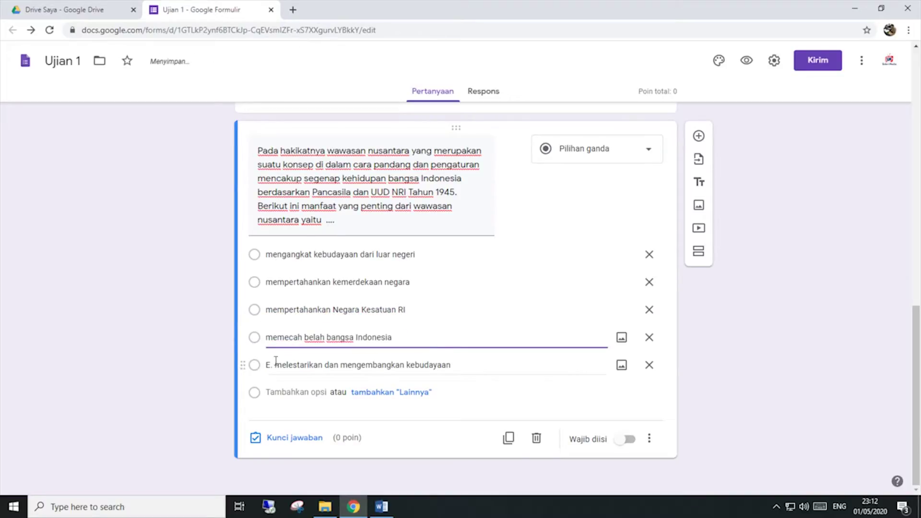
click(276, 365)
click(277, 364)
key(BackSpace)
key(BackSpace)
key(BackSpace)
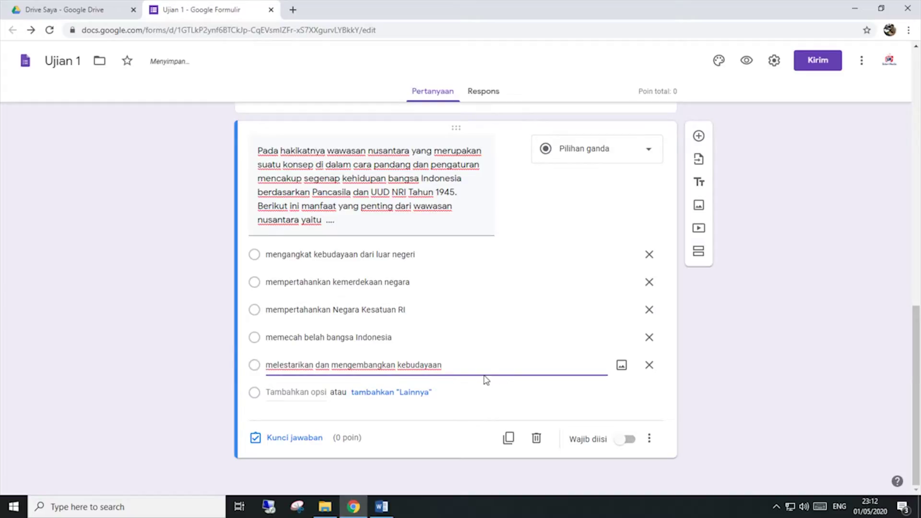
click(475, 419)
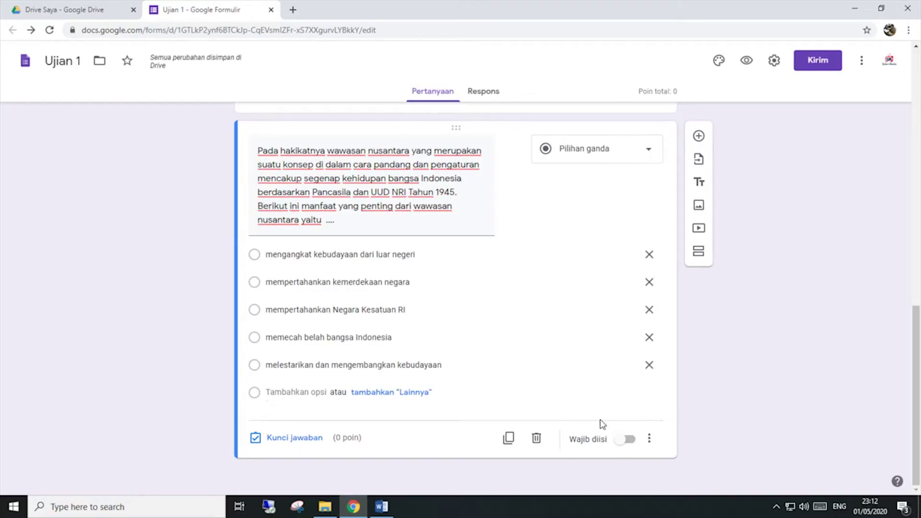
click(647, 439)
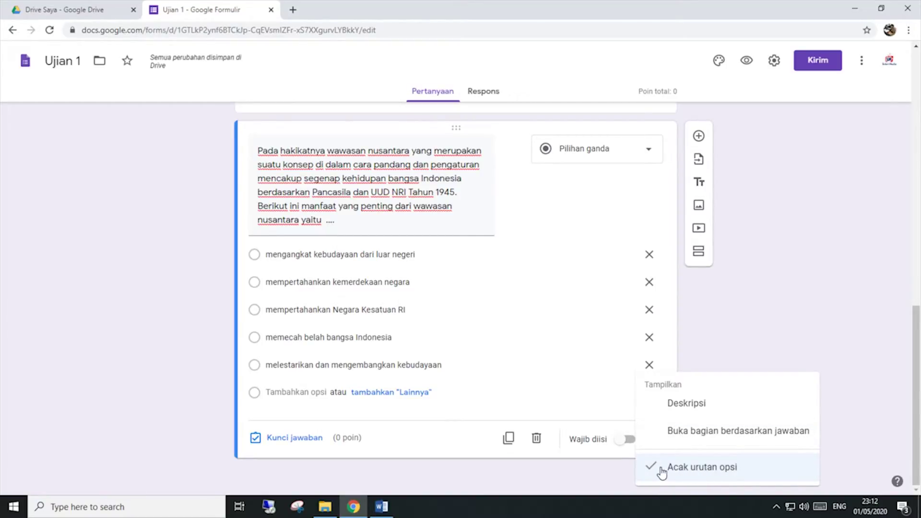
click(468, 440)
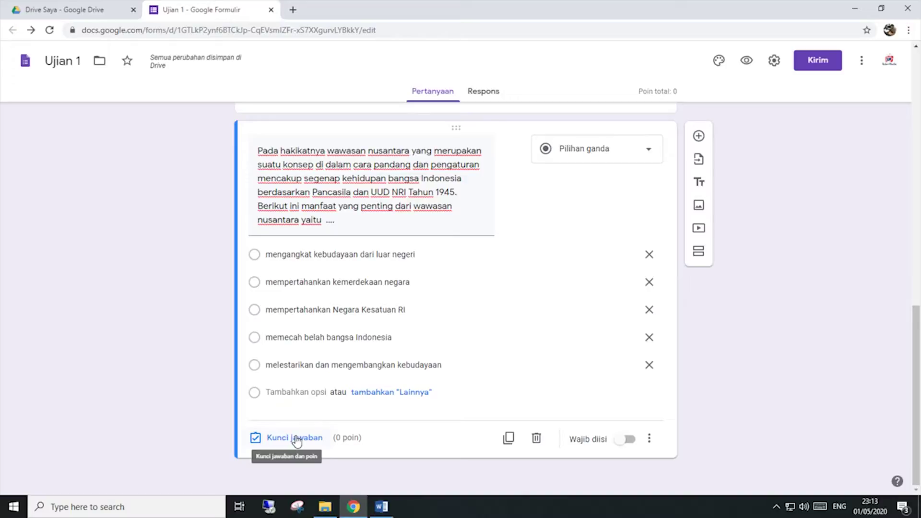
Step: In question 1's answer key, mark 'melestarikan dan mengembangkan kebudayaan' correct and set 20 points
click(296, 438)
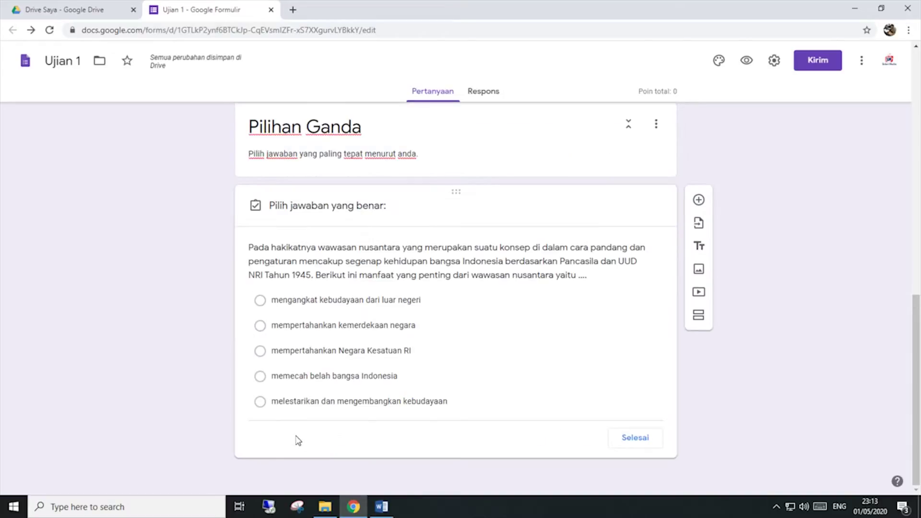
click(381, 506)
scroll(416, 428, down, 15)
scroll(432, 446, up, 15)
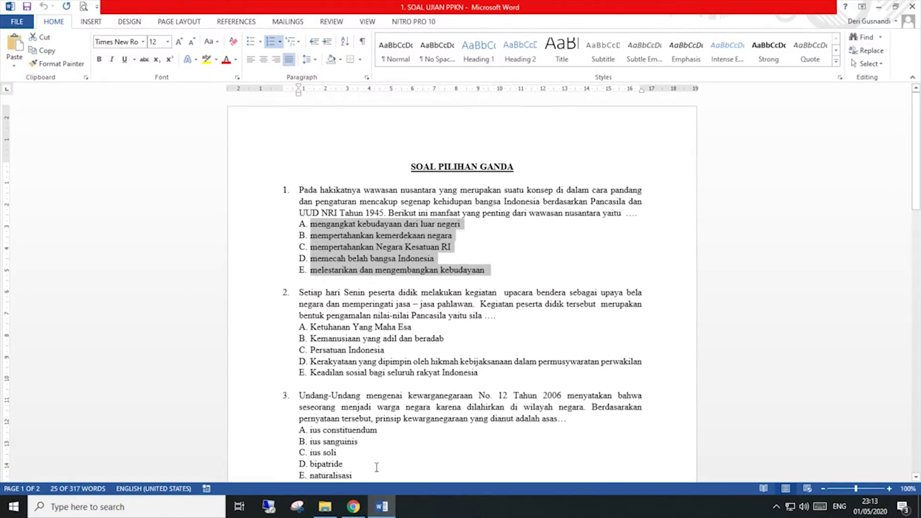
click(354, 507)
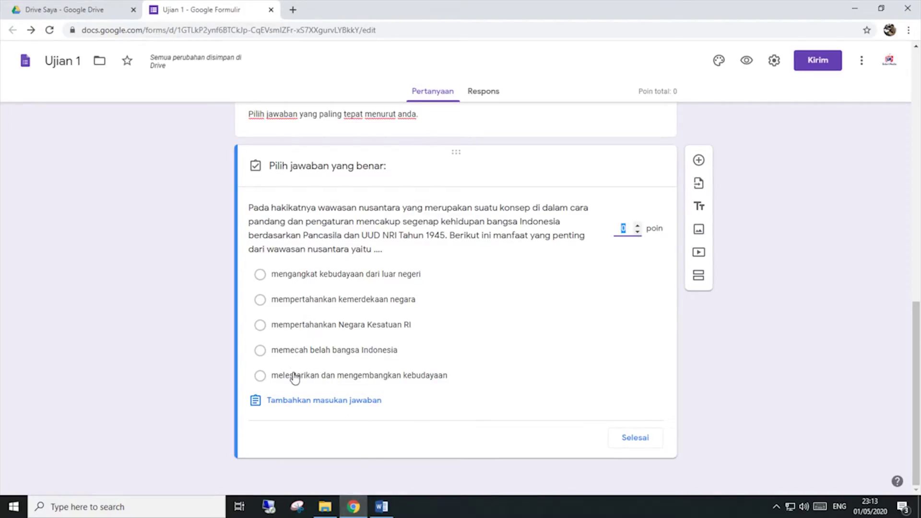
click(274, 378)
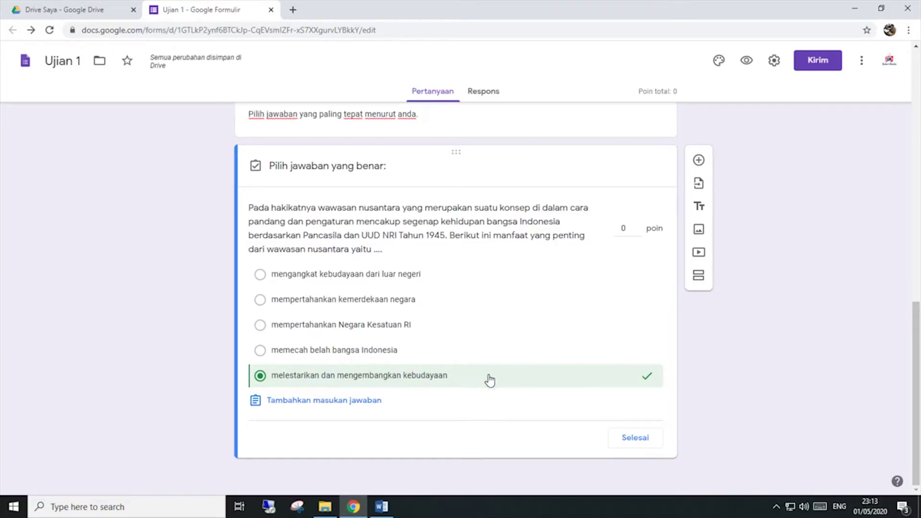
click(625, 229)
double_click(624, 228)
key(BackSpace)
text(20)
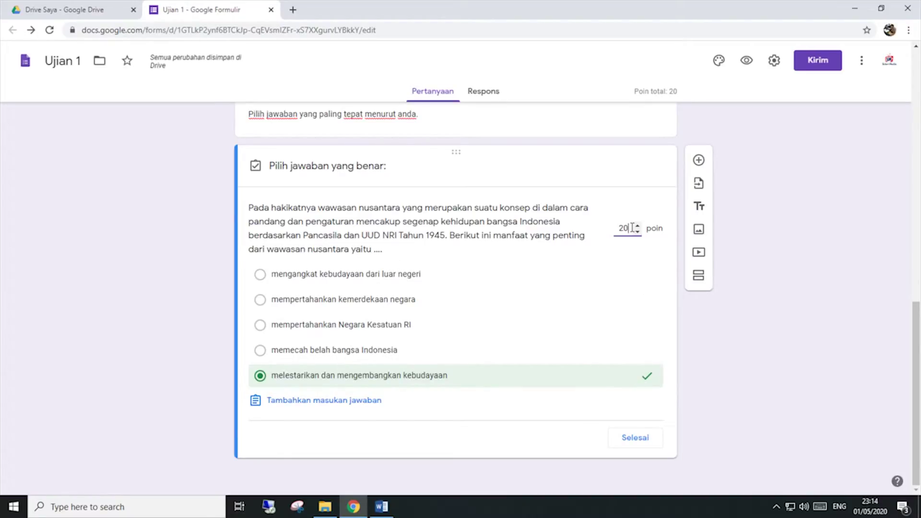
click(628, 441)
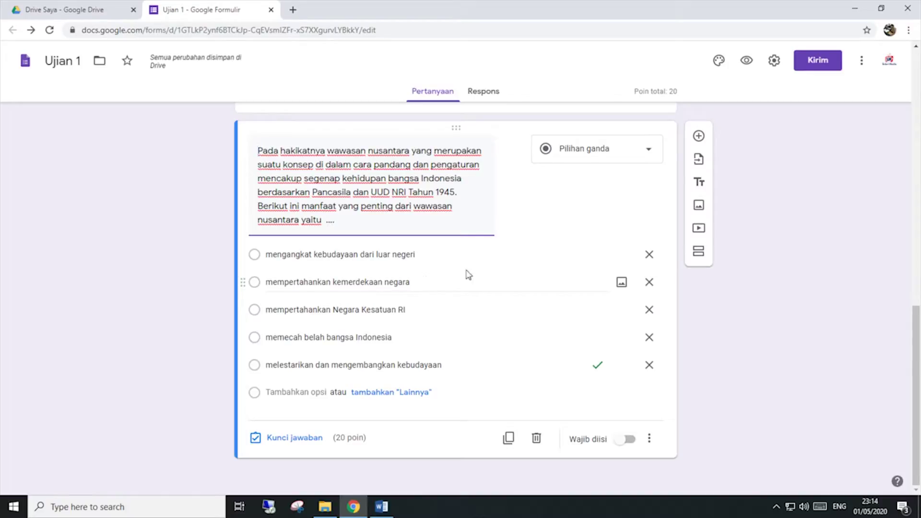
Step: Add a new question and copy question 2's upacara bendera text from Word
click(699, 137)
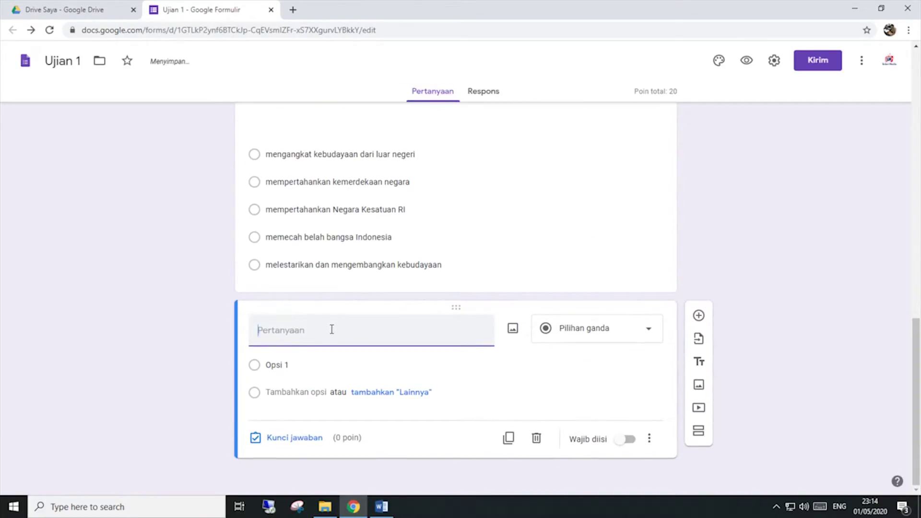
click(380, 504)
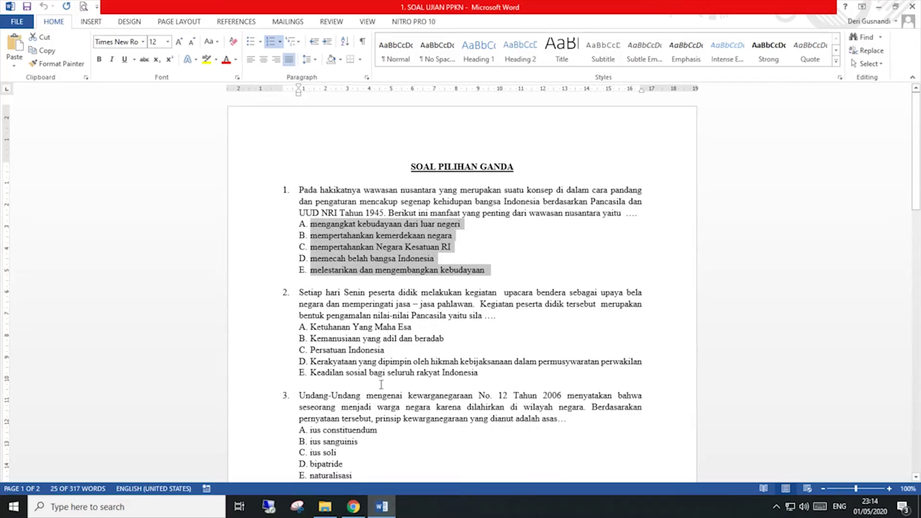
drag(522, 318, 307, 294)
right_click(307, 293)
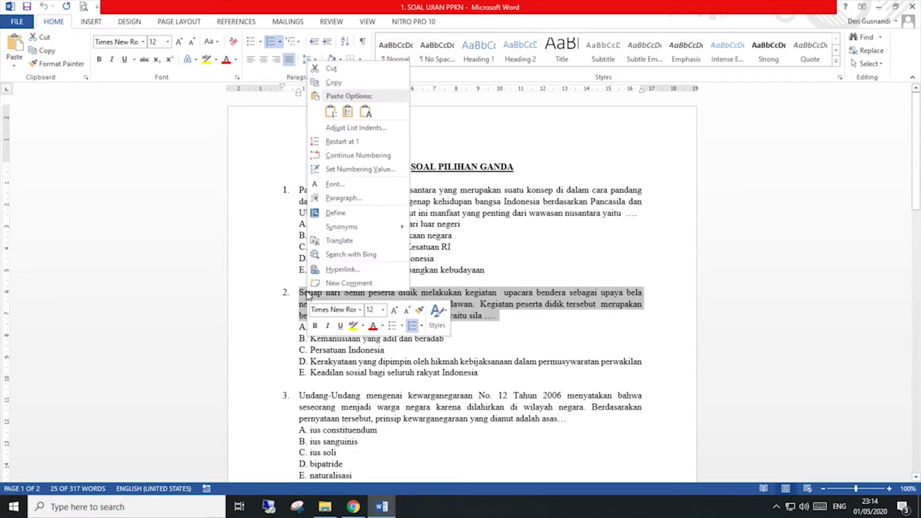
click(333, 82)
Step: Paste it as the new question's title and delete the leading '2.'
click(353, 506)
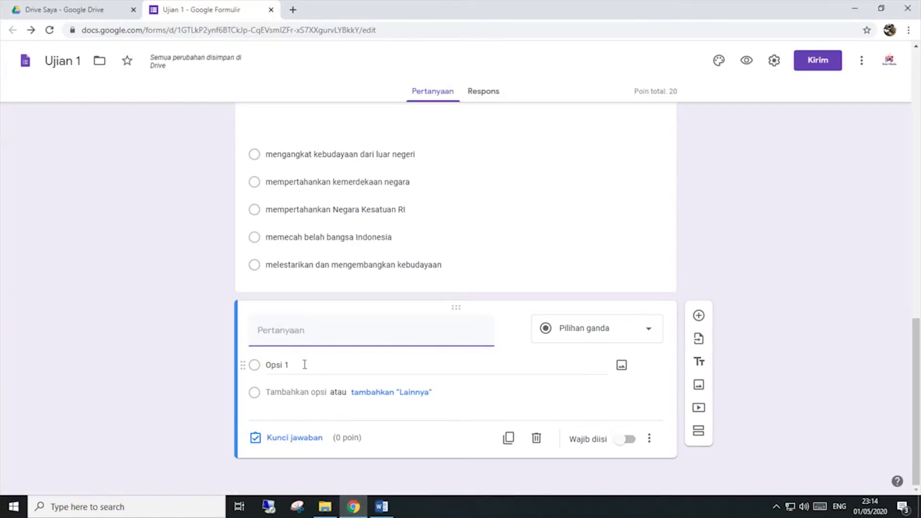
right_click(273, 334)
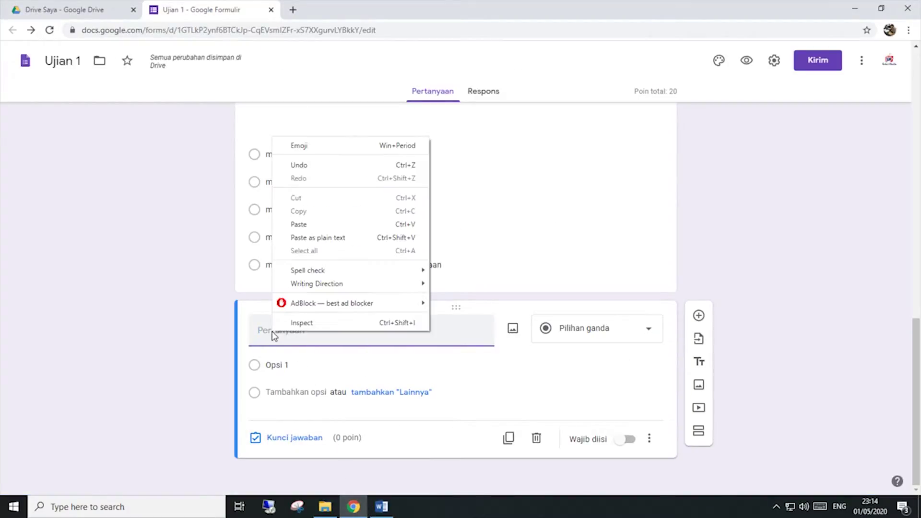
click(301, 225)
drag(274, 331, 221, 335)
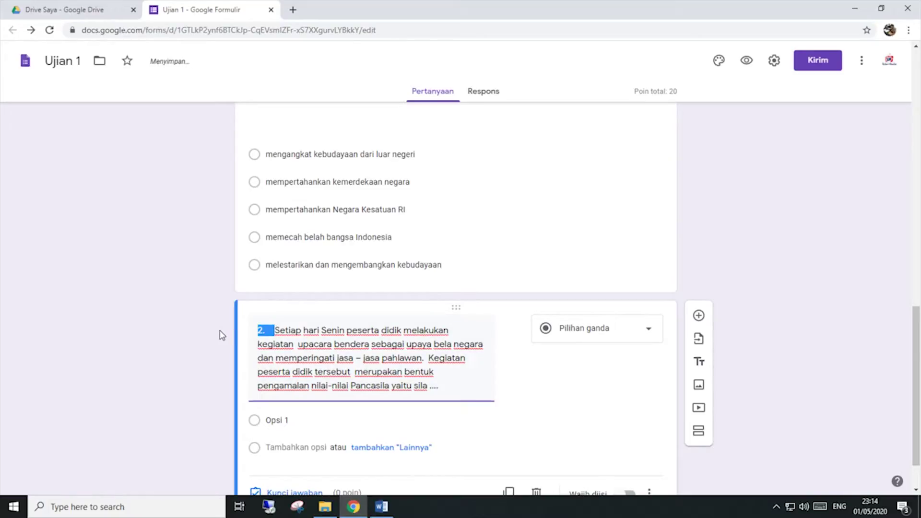
key(BackSpace)
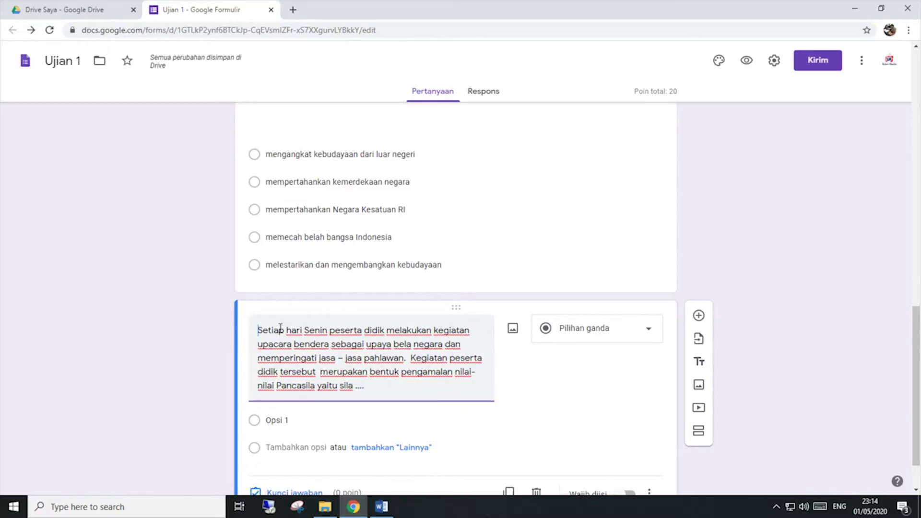
click(382, 507)
Step: Copy question 2's A–E Pancasila choices from Word and paste them over the placeholder option
scroll(506, 343, down, 1)
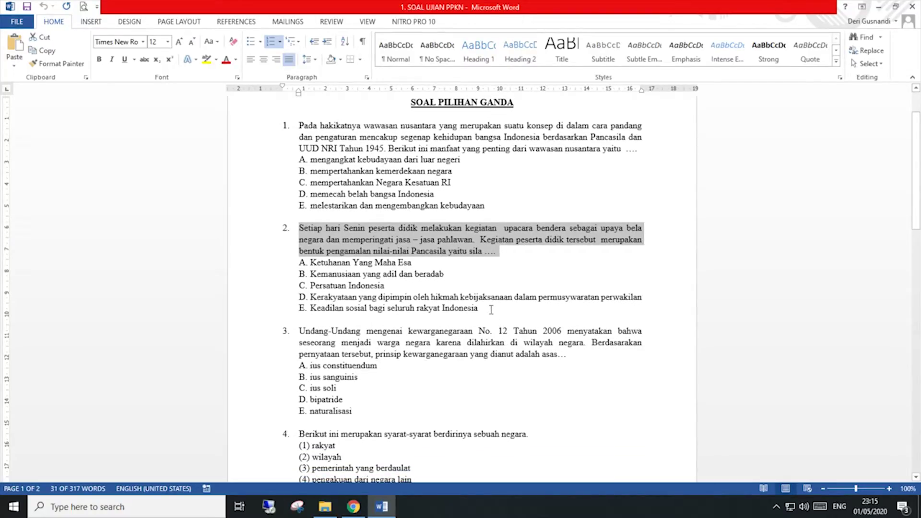
drag(491, 309, 324, 267)
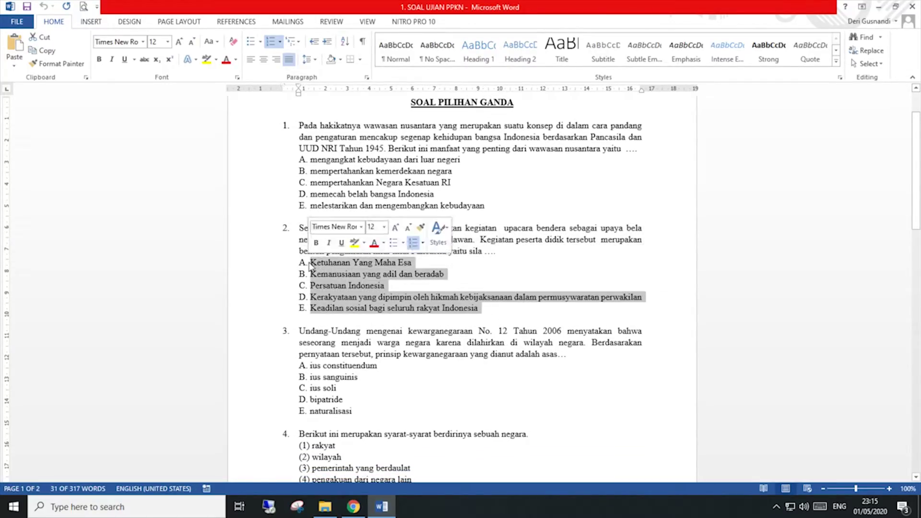
right_click(324, 264)
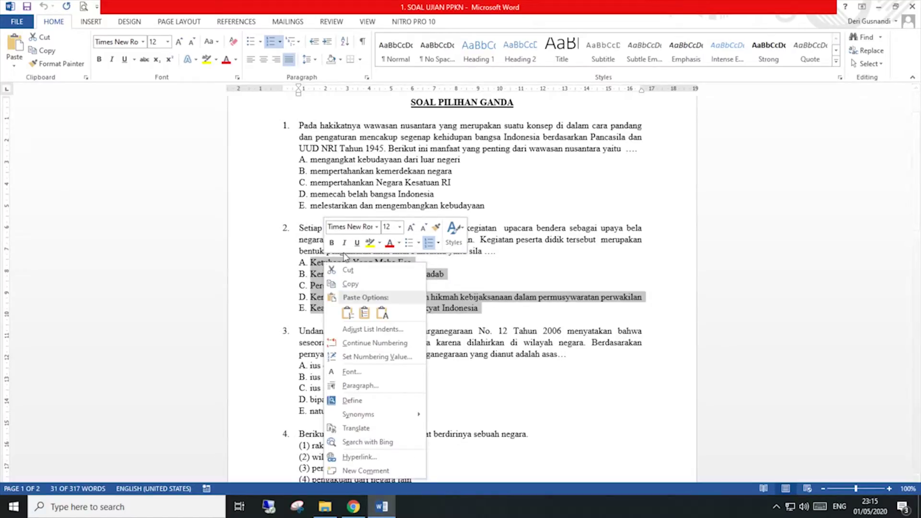
click(354, 286)
click(363, 505)
click(272, 364)
right_click(273, 365)
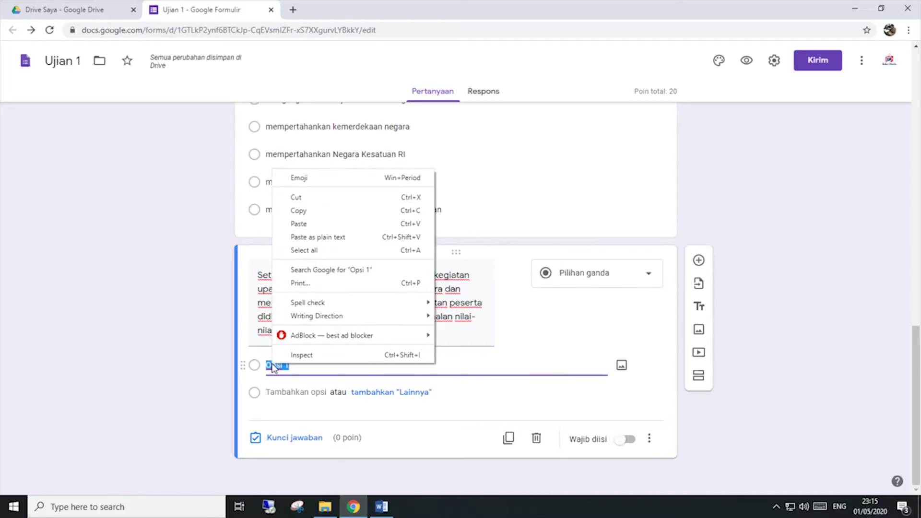
click(308, 223)
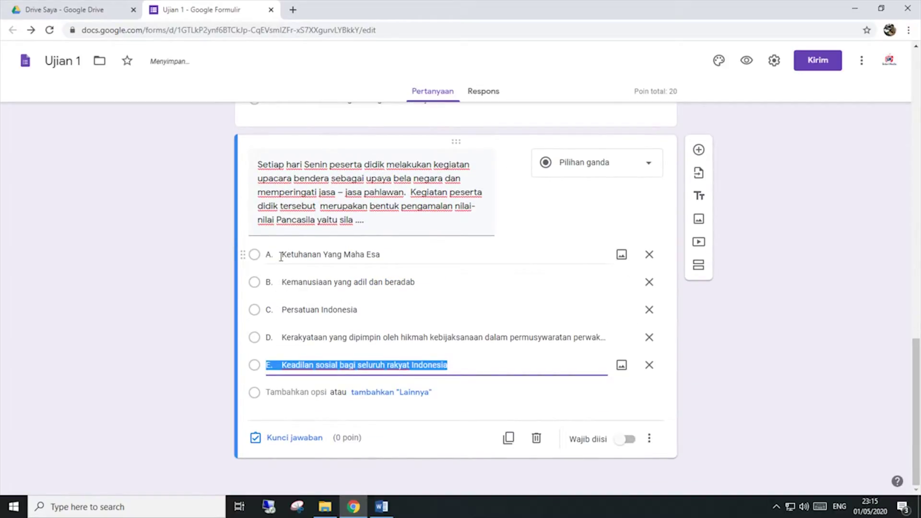
Step: Strip the A.–E. prefixes from all five options, Ketuhanan Yang Maha Esa through Keadilan sosial
click(282, 254)
click(283, 255)
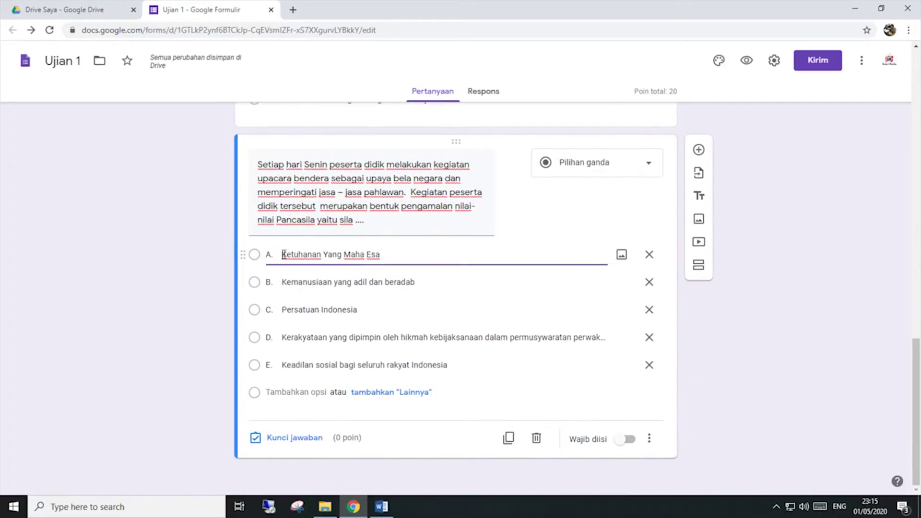
key(Delete)
key(Delete)
key(Delete)
click(283, 282)
click(283, 282)
key(BackSpace)
key(BackSpace)
key(BackSpace)
click(283, 310)
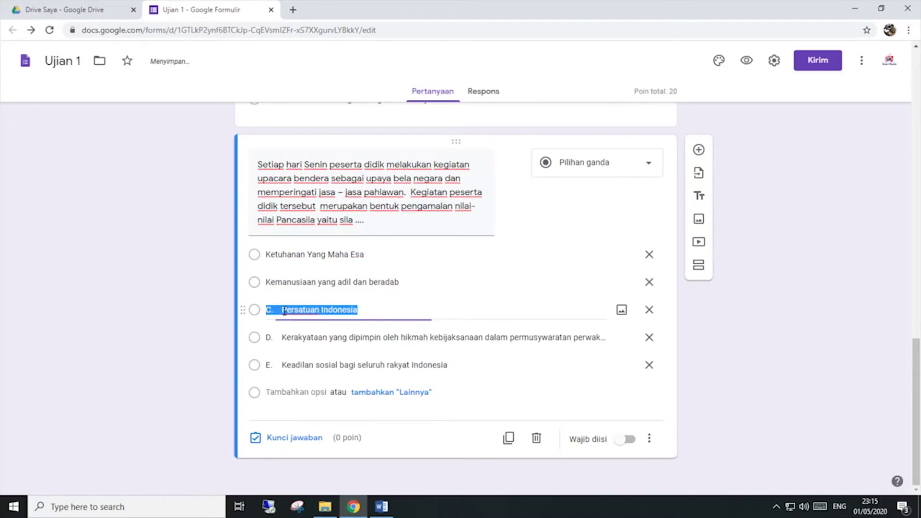
click(283, 310)
key(BackSpace)
key(BackSpace)
key(BackSpace)
click(284, 337)
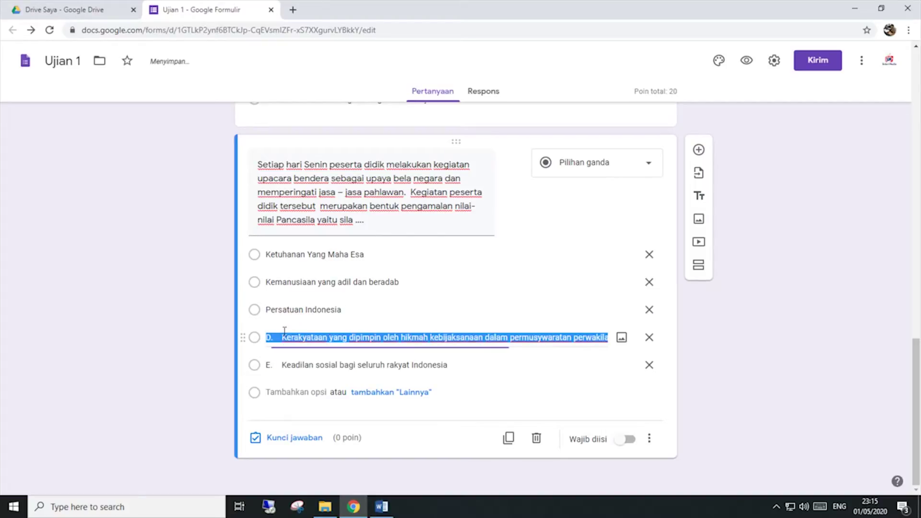
click(283, 337)
key(BackSpace)
key(BackSpace)
key(BackSpace)
click(284, 364)
click(284, 363)
key(BackSpace)
key(BackSpace)
key(BackSpace)
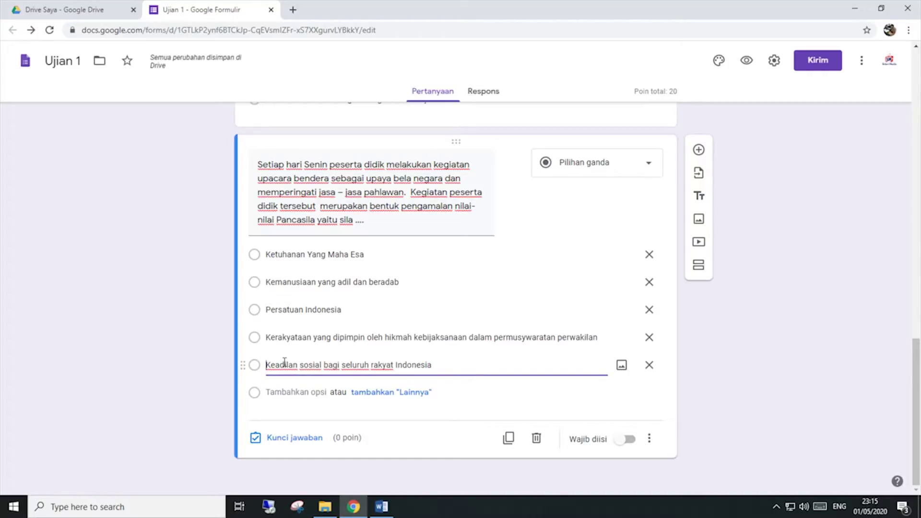
Step: Enable 'Acak urutan opsi', then mark Persatuan Indonesia as the correct answer worth 20 points
click(650, 444)
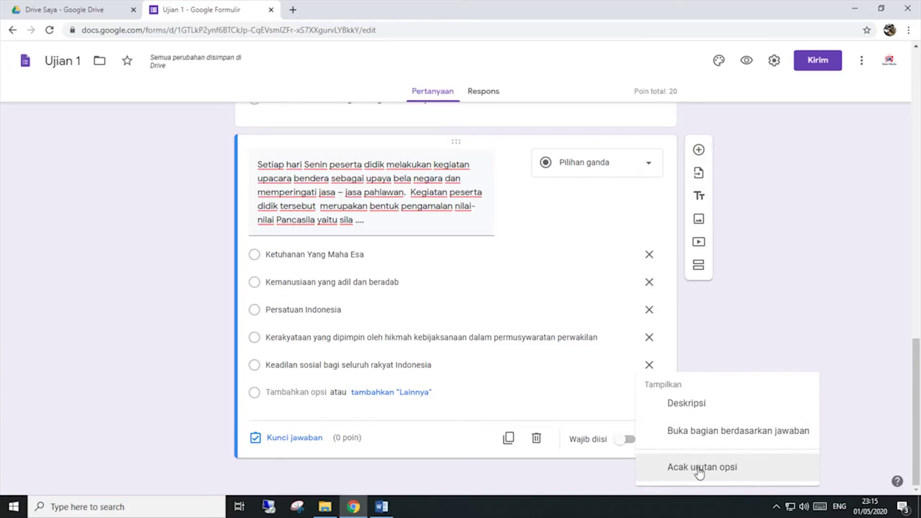
click(698, 471)
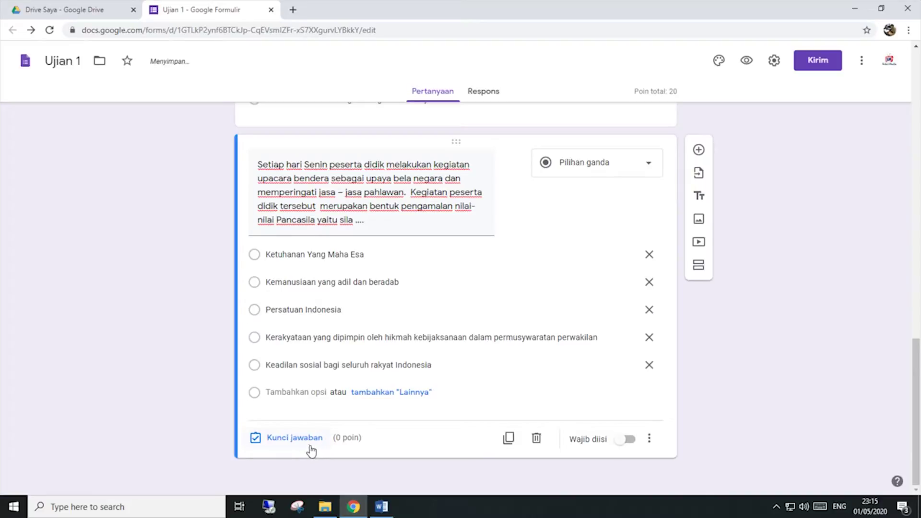
click(286, 438)
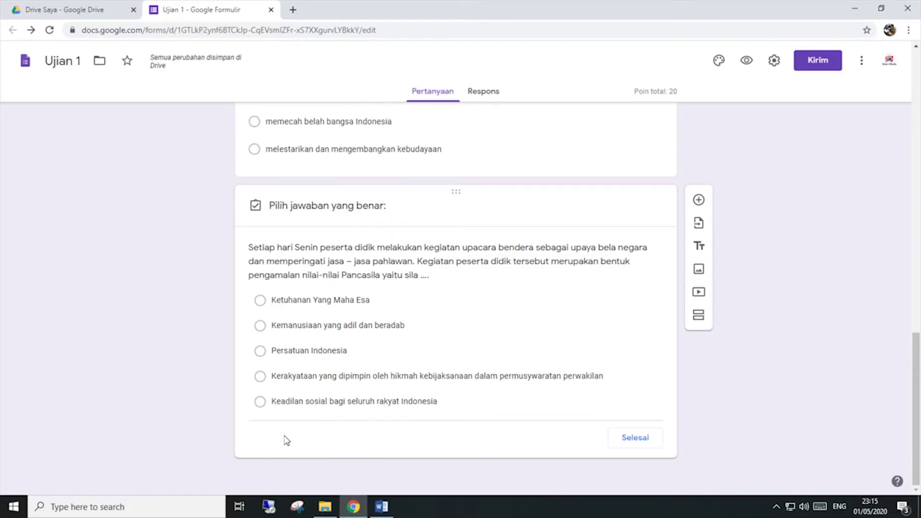
click(381, 507)
scroll(400, 401, down, 15)
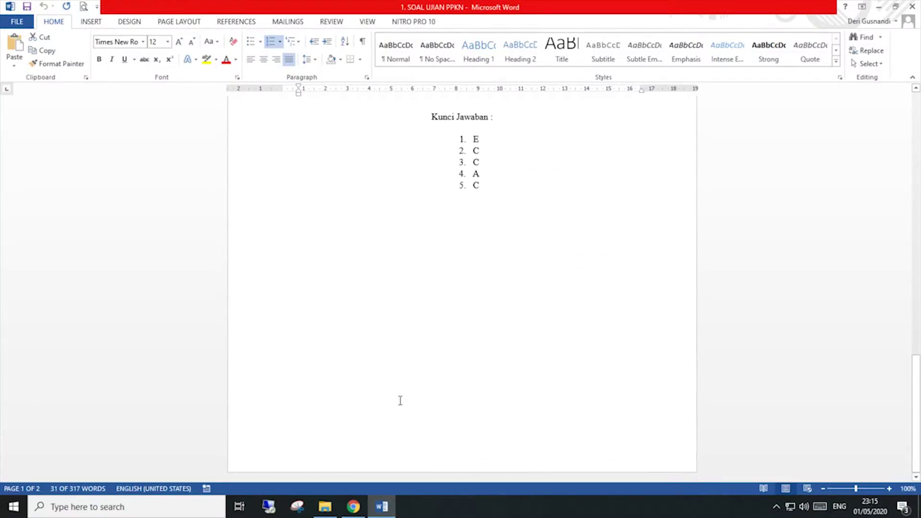
scroll(376, 477, up, 10)
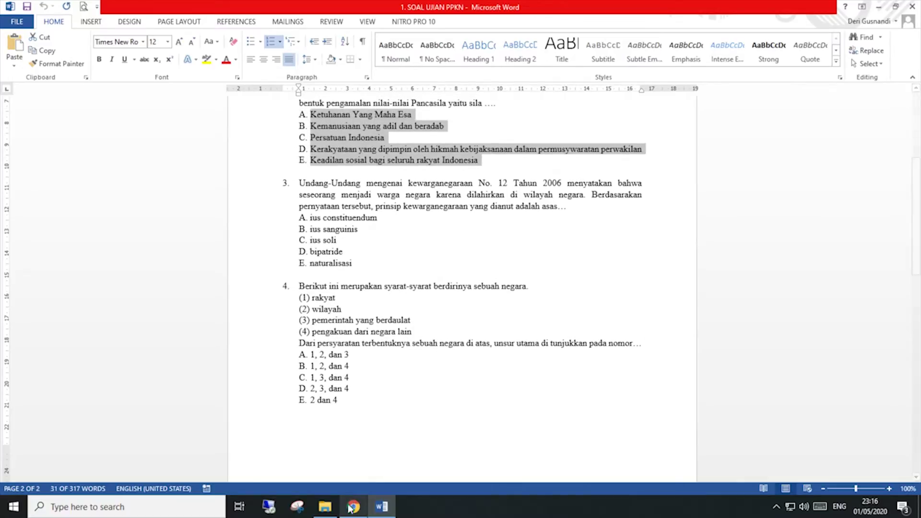
click(353, 507)
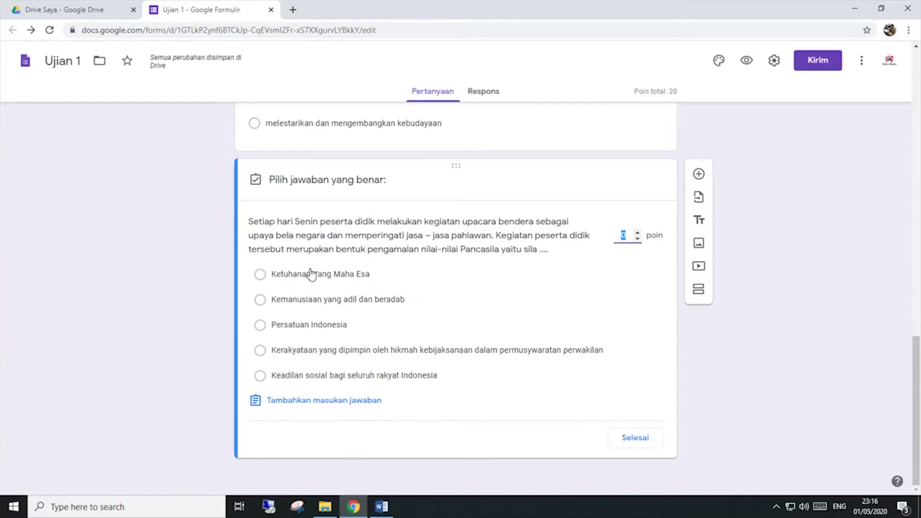
click(307, 325)
click(629, 236)
key(BackSpace)
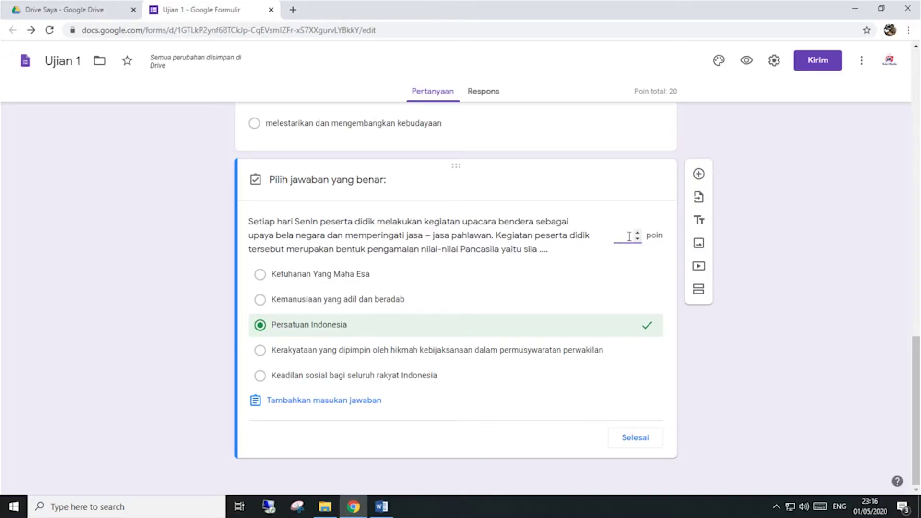
text(20)
click(624, 438)
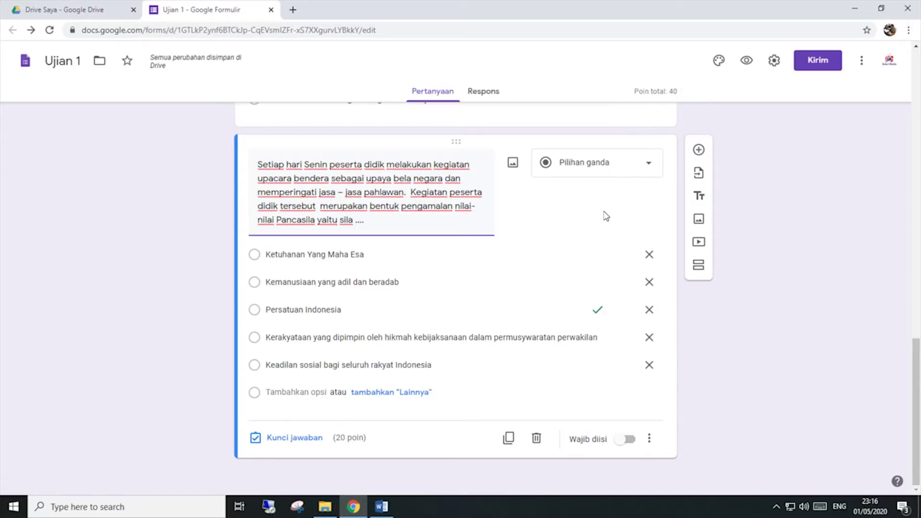
scroll(584, 220, up, 8)
scroll(584, 220, down, 5)
scroll(443, 205, up, 3)
scroll(422, 220, down, 6)
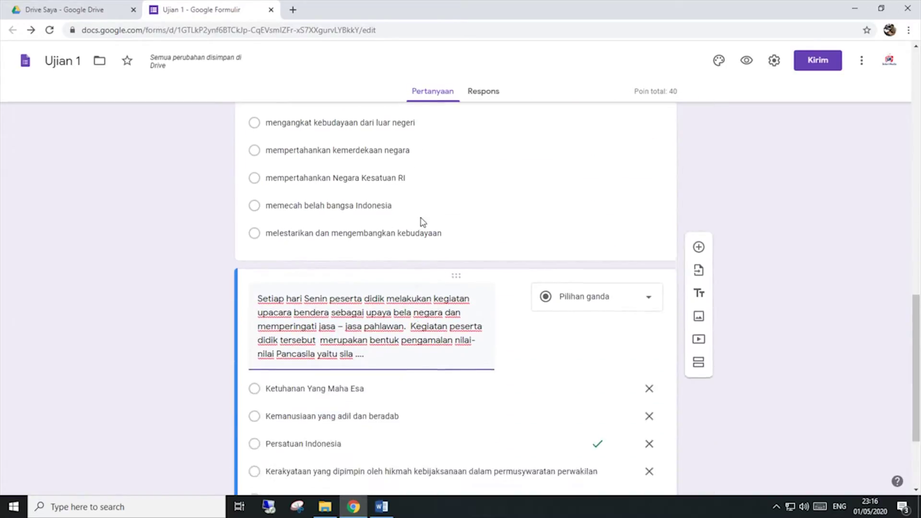
scroll(483, 283, up, 8)
scroll(484, 284, down, 3)
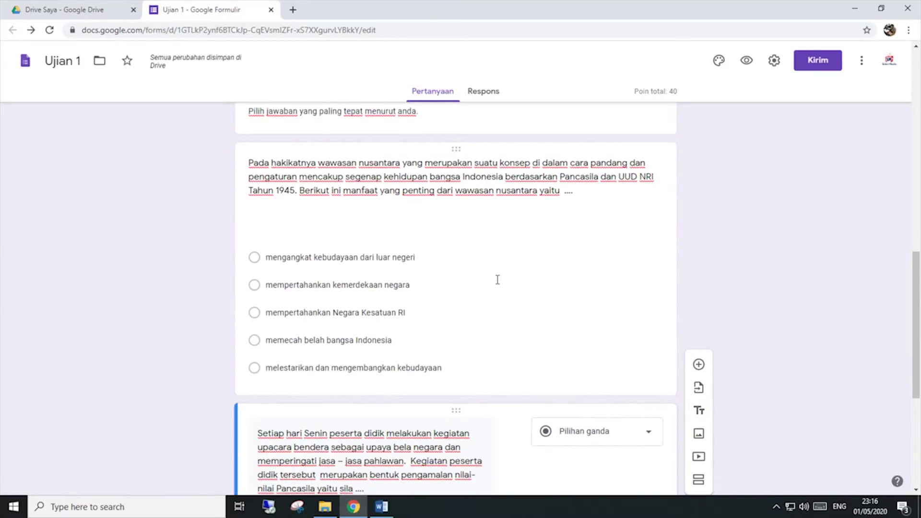
scroll(463, 254, down, 5)
scroll(501, 273, up, 5)
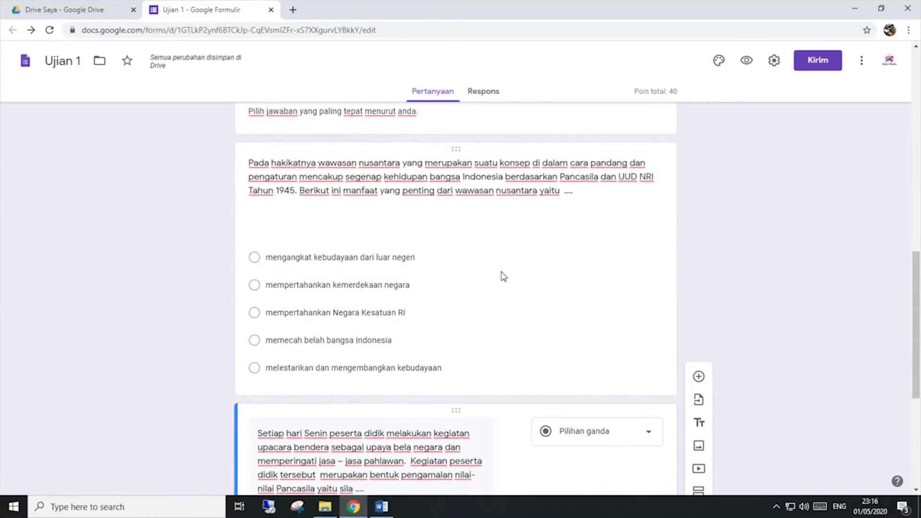
scroll(503, 268, down, 4)
scroll(499, 279, down, 2)
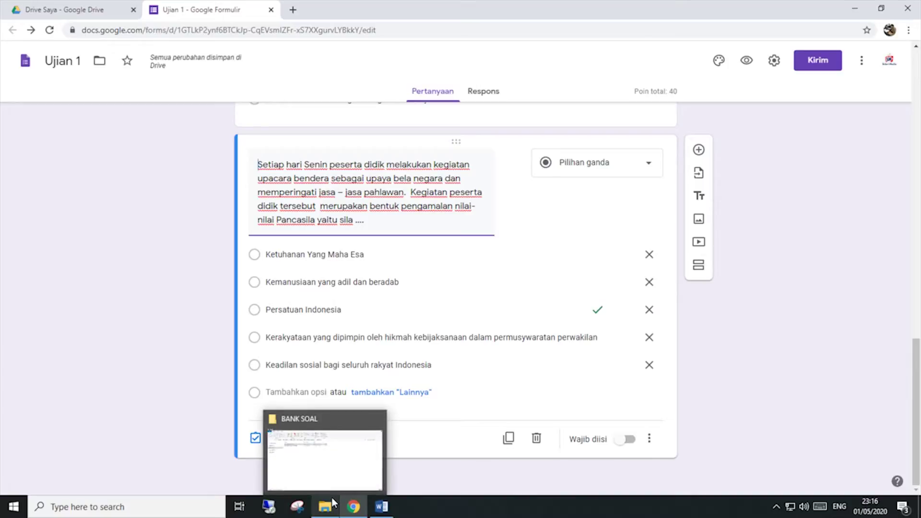
scroll(420, 236, up, 5)
scroll(425, 478, down, 5)
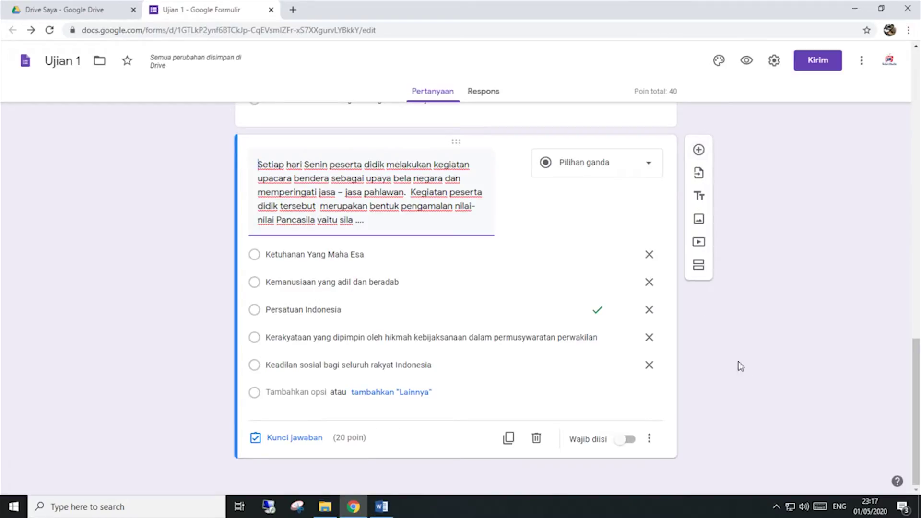
Step: Add a new question and open '2. SOAL UJIAN MATEMATIKA' from the BANK SOAL folder
click(699, 150)
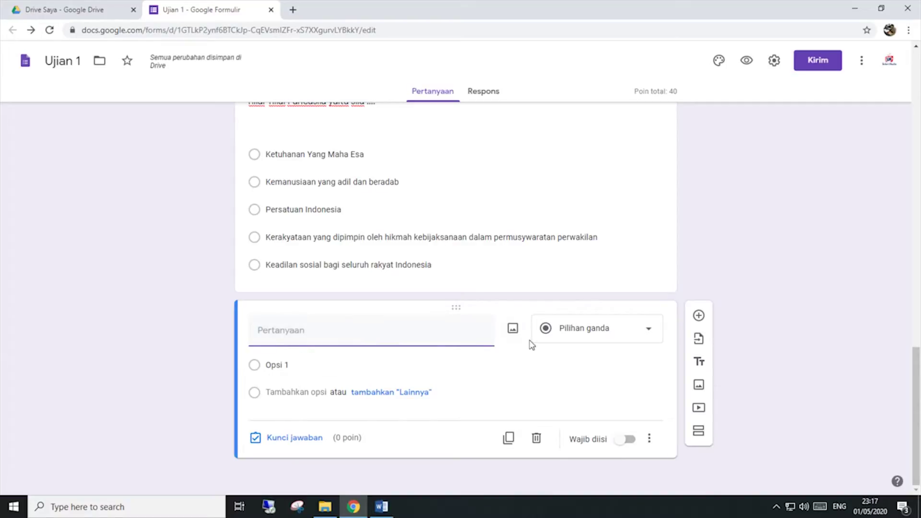
click(324, 509)
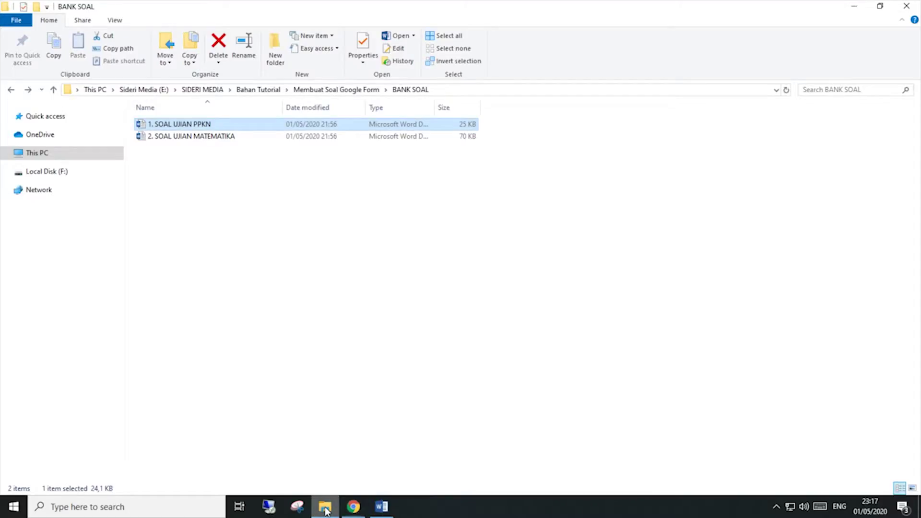
click(185, 139)
double_click(186, 139)
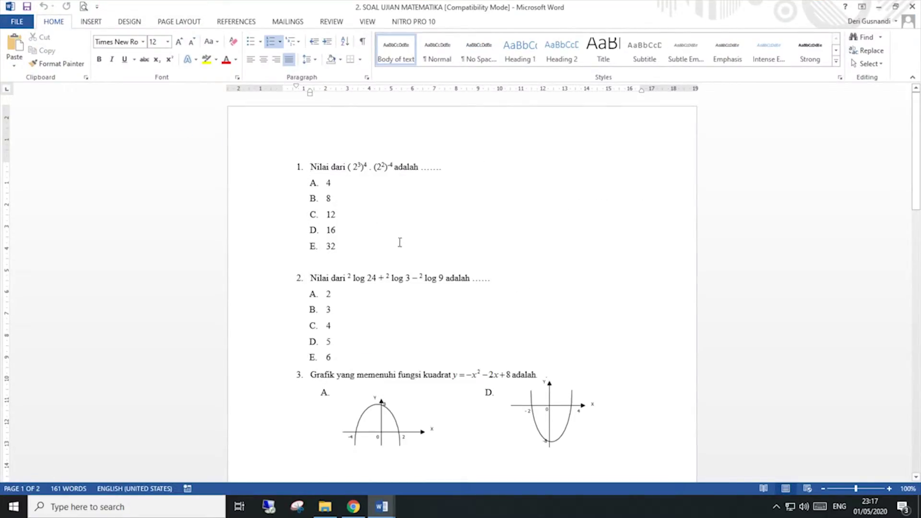
Step: Copy question 1's exponent question text from the math exam document
click(311, 166)
click(407, 232)
scroll(395, 246, down, 2)
scroll(394, 247, up, 2)
drag(367, 164, 363, 165)
drag(441, 168, 320, 172)
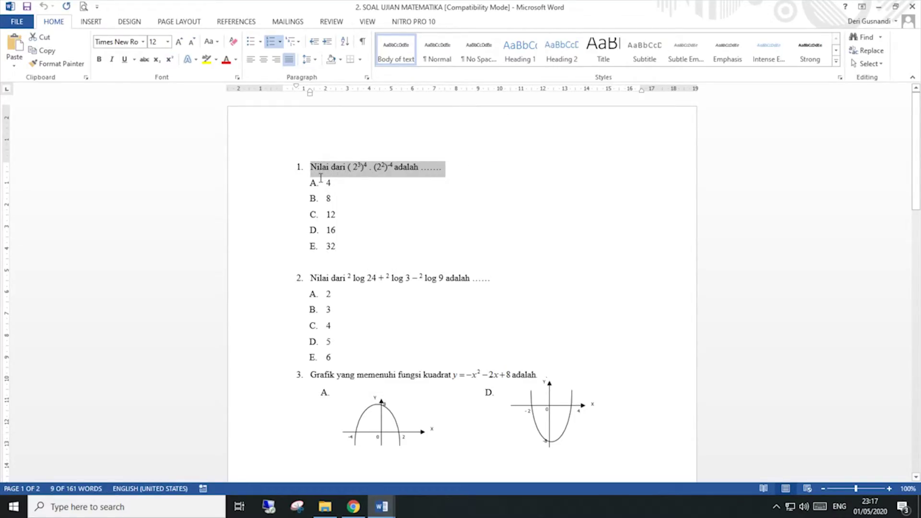
right_click(367, 167)
click(393, 188)
click(353, 506)
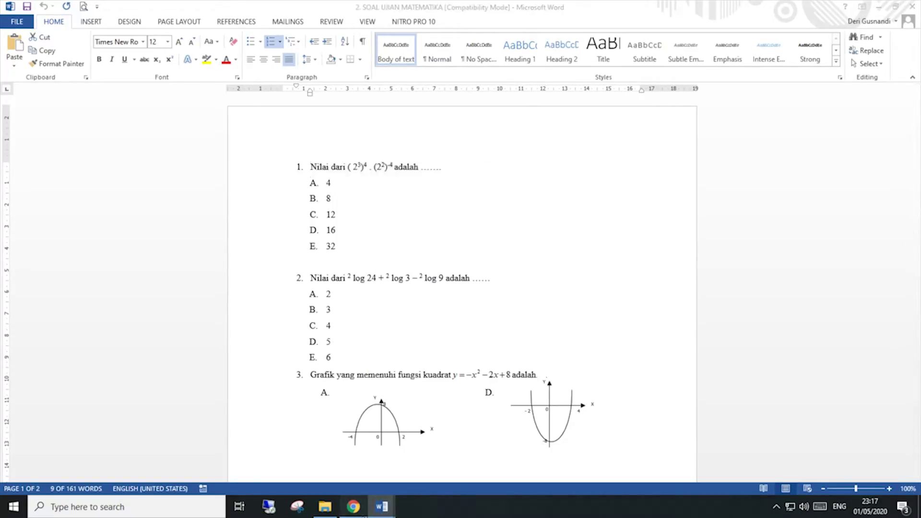
Step: Paste the math question into the new title, delete it, and bring back the MATEMATIKA document
right_click(300, 331)
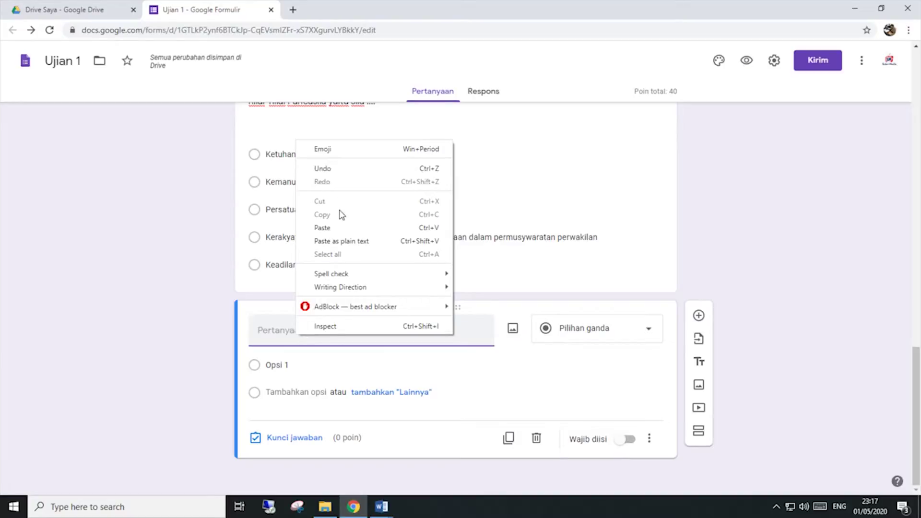
click(341, 228)
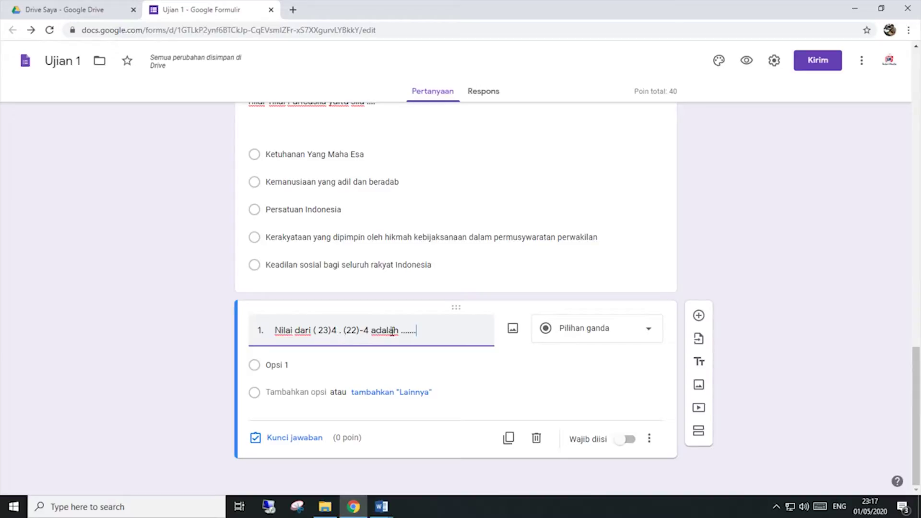
drag(424, 330, 237, 331)
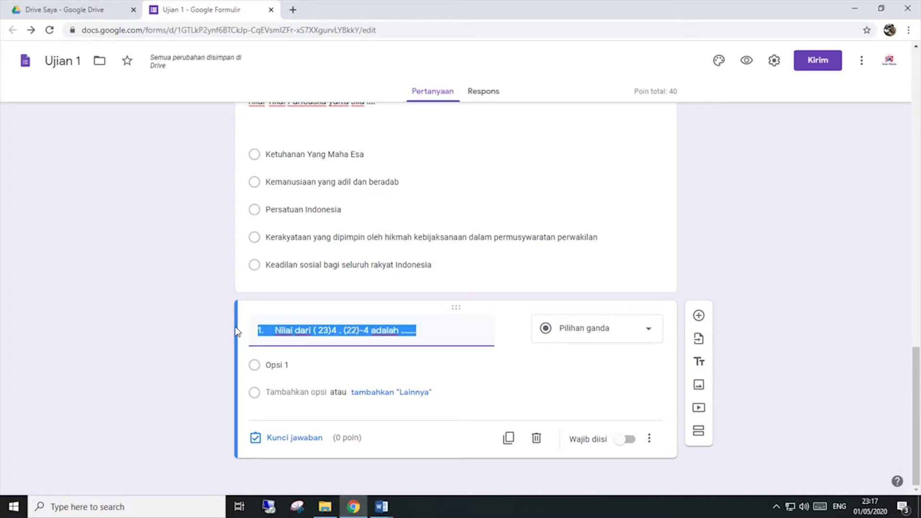
key(BackSpace)
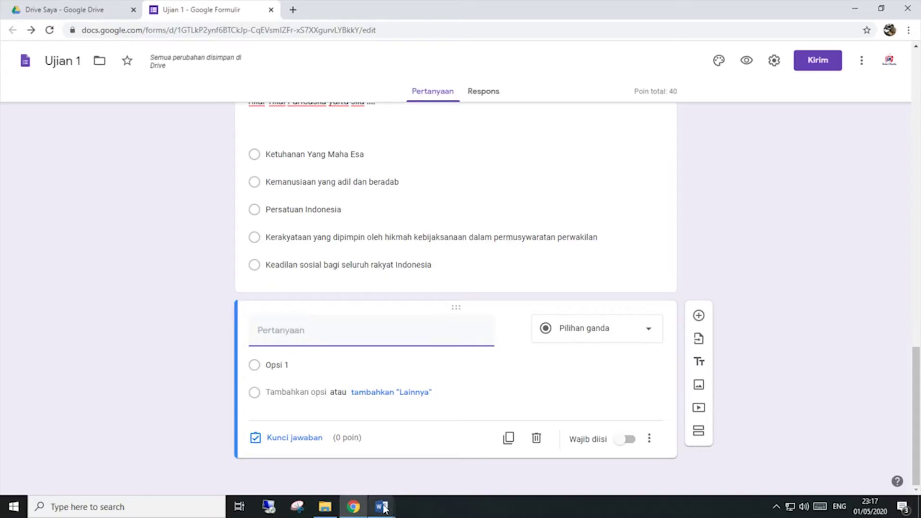
mouse_move(383, 509)
click(416, 473)
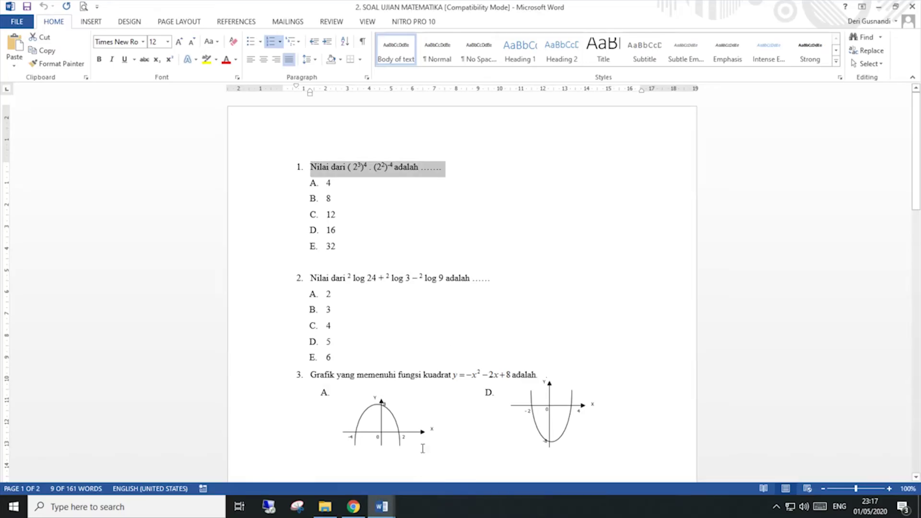
click(477, 230)
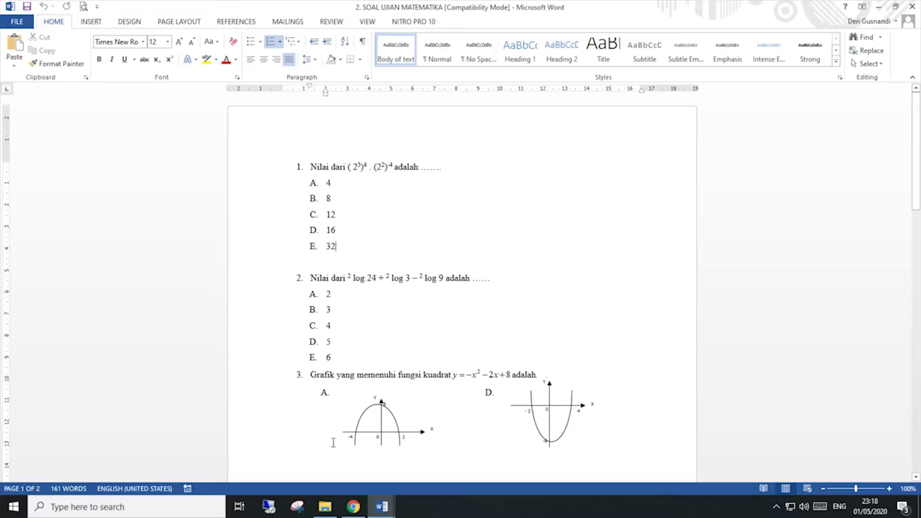
Step: Launch the Snipping Tool by searching 'Snip' and move its window to the lower left
click(110, 507)
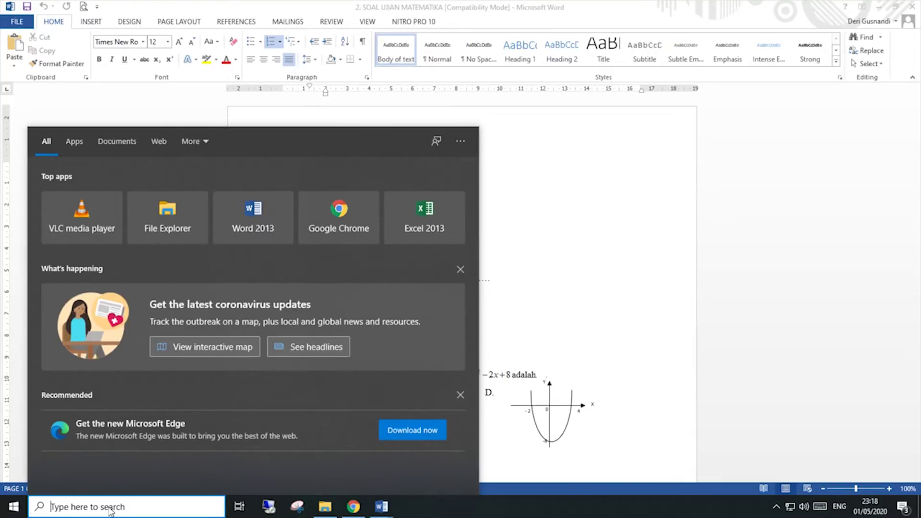
text(Si)
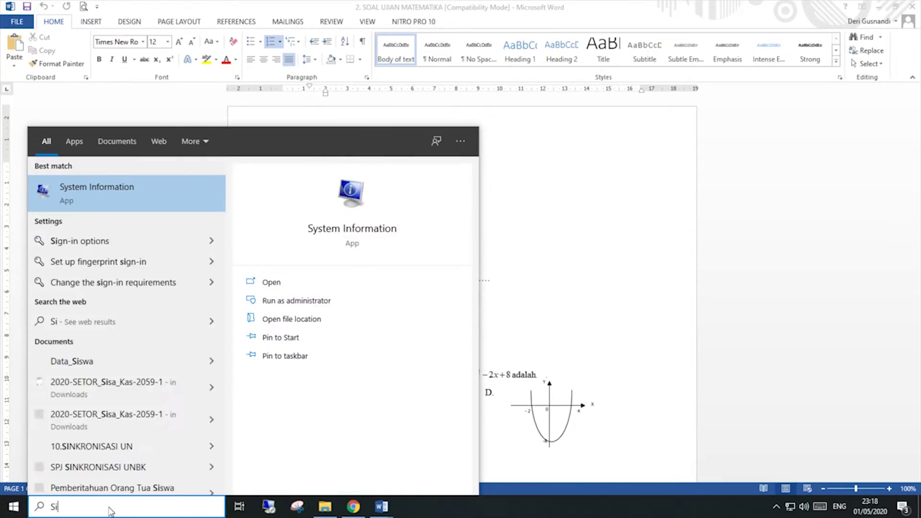
key(BackSpace)
text(nip)
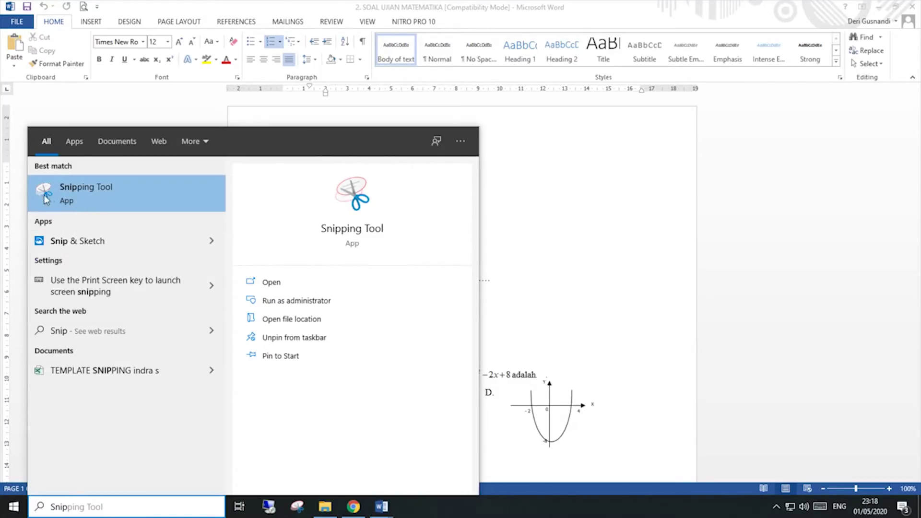
click(112, 197)
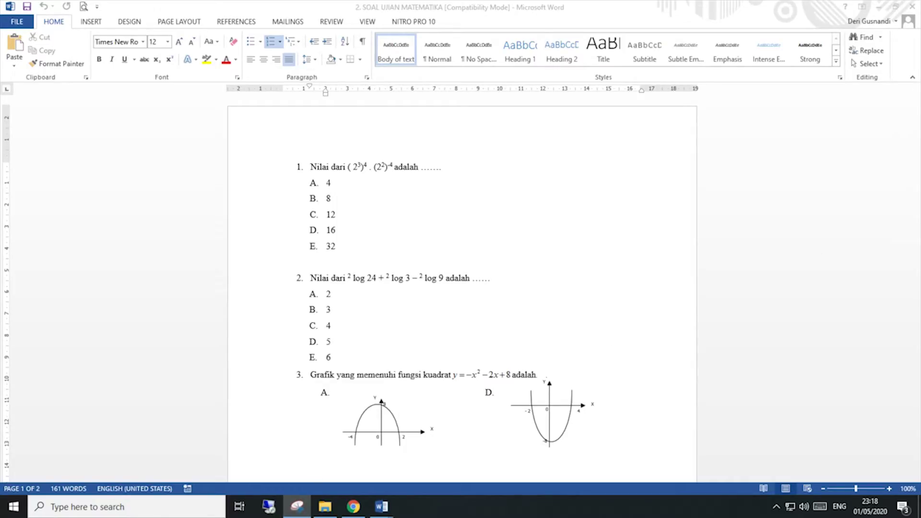
drag(701, 110, 86, 302)
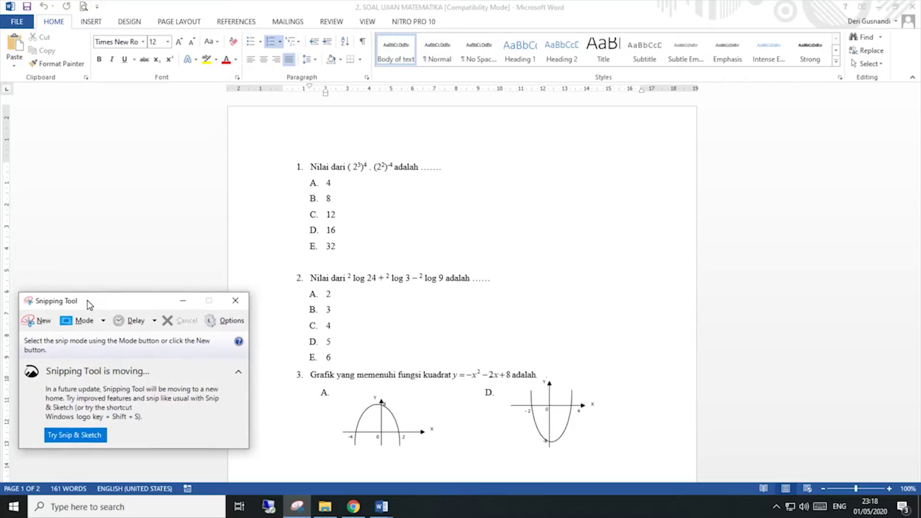
Step: Snip question 1's text, 'Nilai dari (2^3)^4 . (2^2)^-4 adalah …', from the Word exam
click(42, 323)
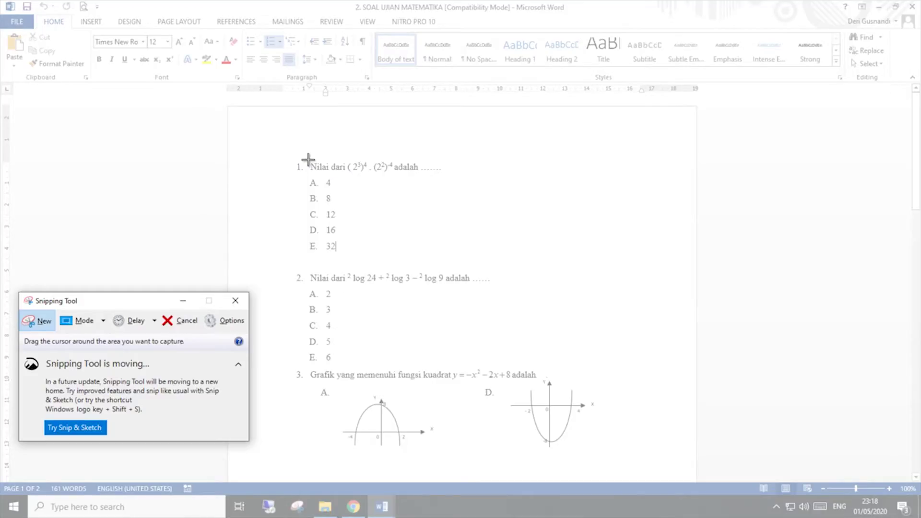
drag(307, 158, 445, 178)
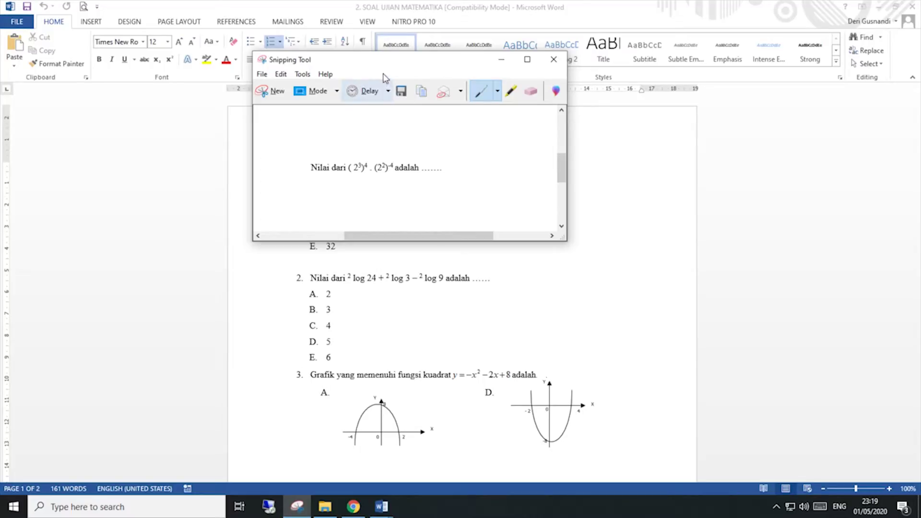
drag(387, 70, 510, 158)
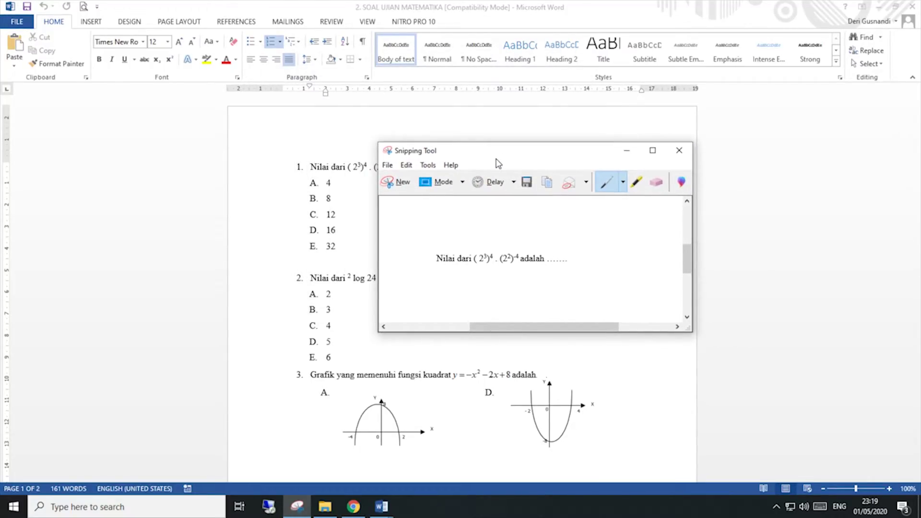
Step: Point the Save Snip dialog at E:\SIDERI MEDIA\Bahan Tutorial
click(526, 181)
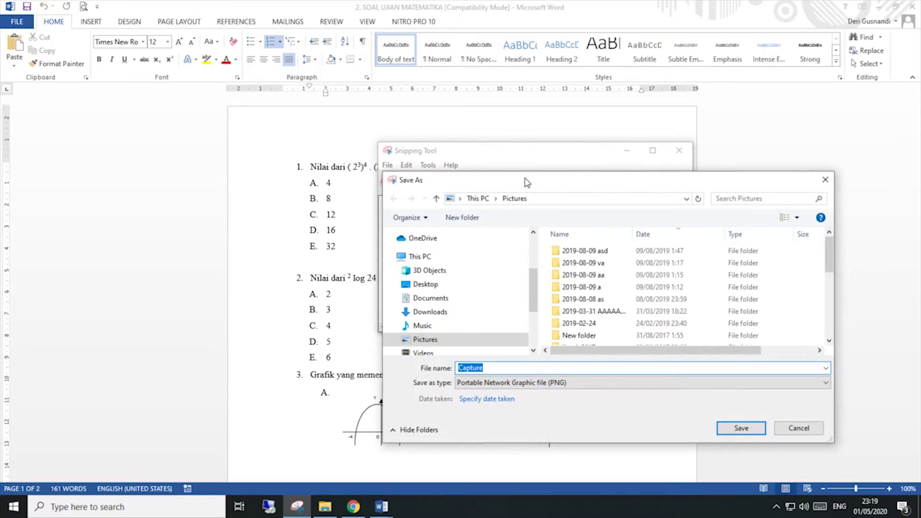
drag(536, 280, 532, 305)
click(465, 290)
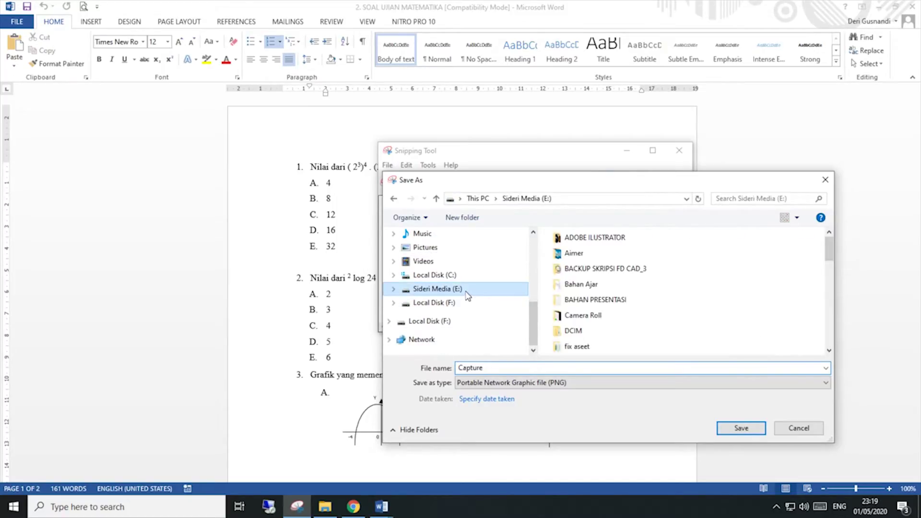
scroll(588, 319, down, 8)
scroll(589, 327, up, 6)
click(586, 343)
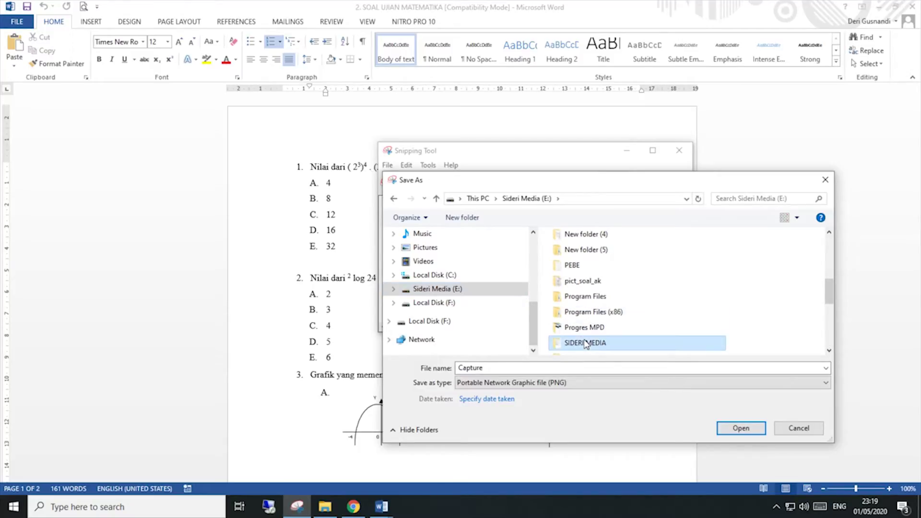
double_click(585, 342)
double_click(589, 252)
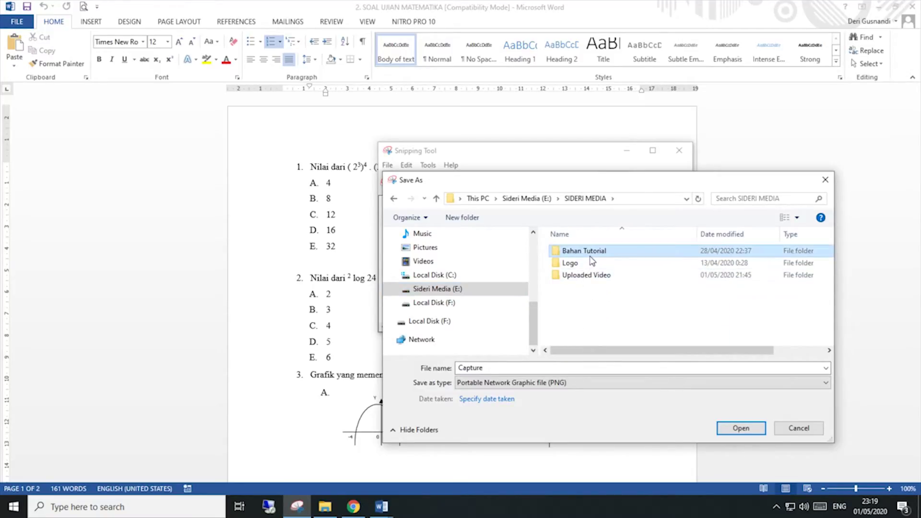
Step: Save the snip as PNG file MAT01 and minimise the Snipping Tool
double_click(497, 367)
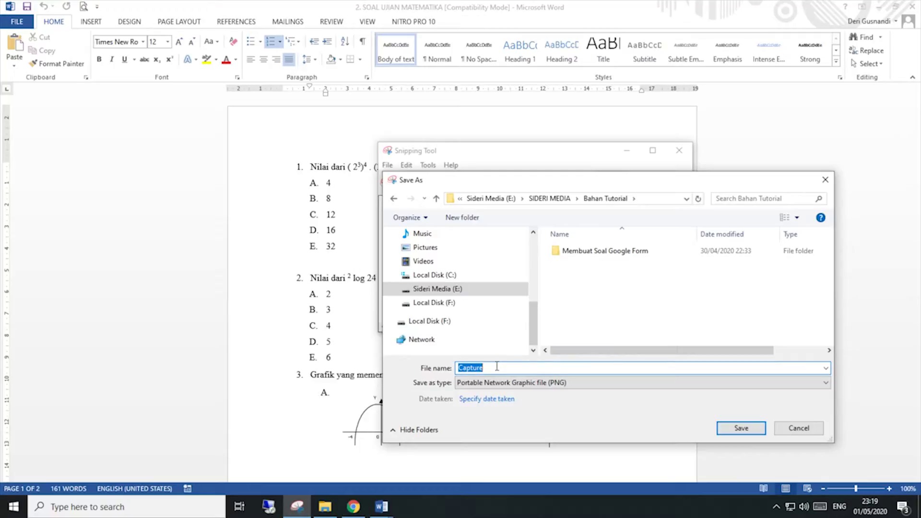
text(M)
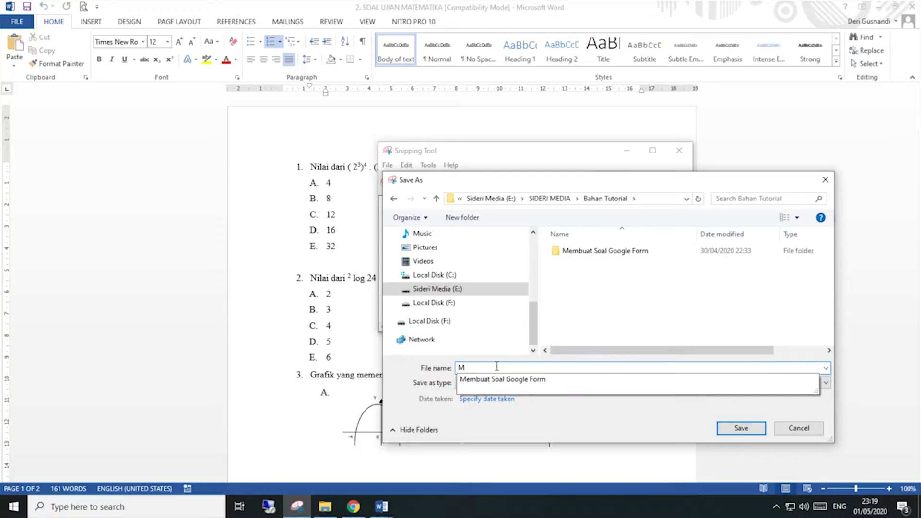
text(AT01)
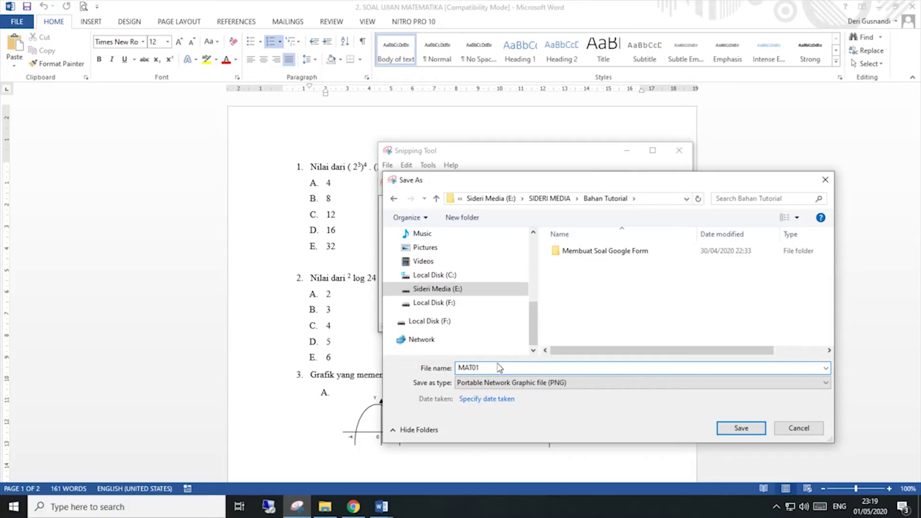
click(485, 386)
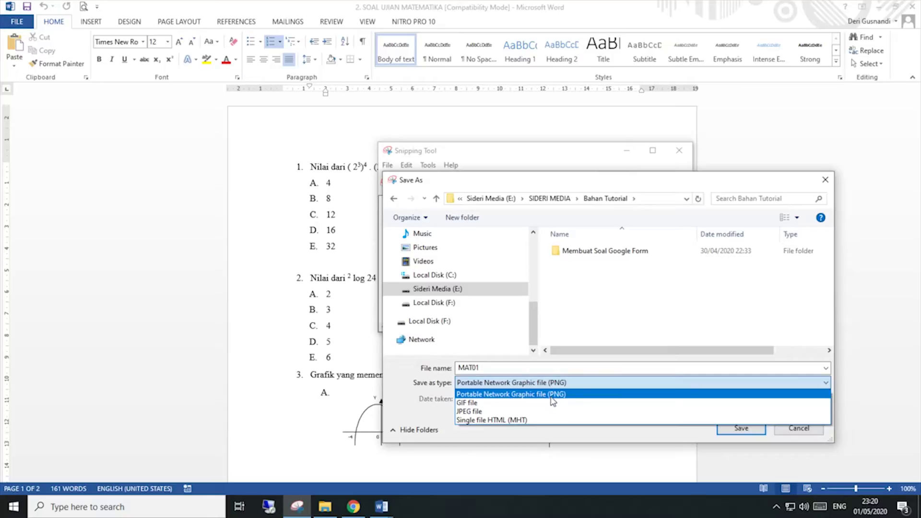
click(566, 398)
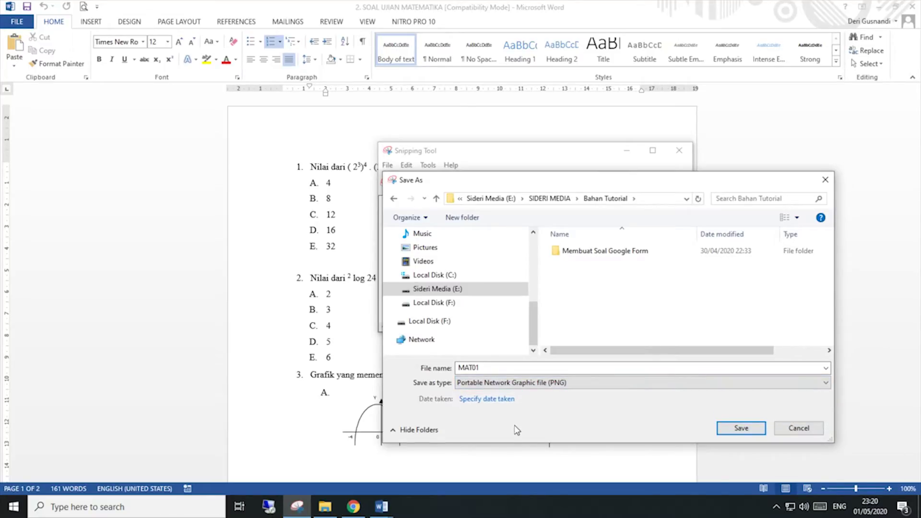
click(725, 430)
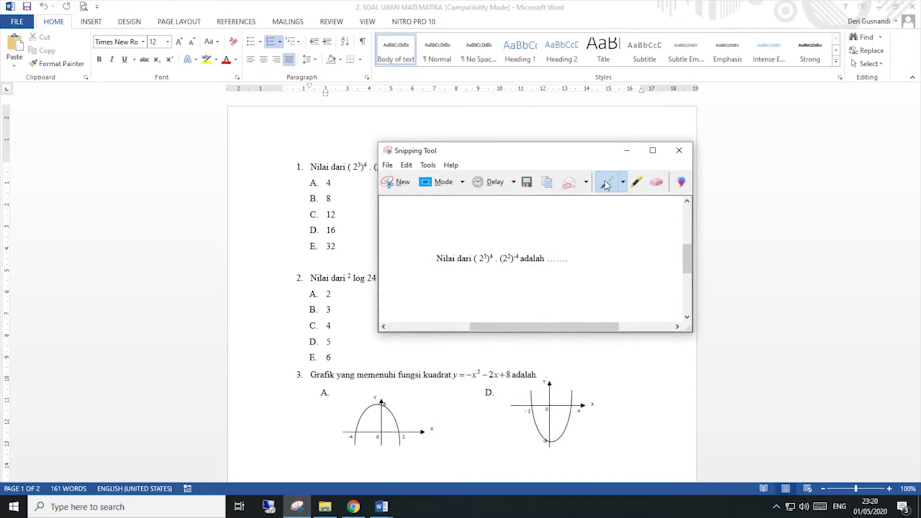
click(627, 152)
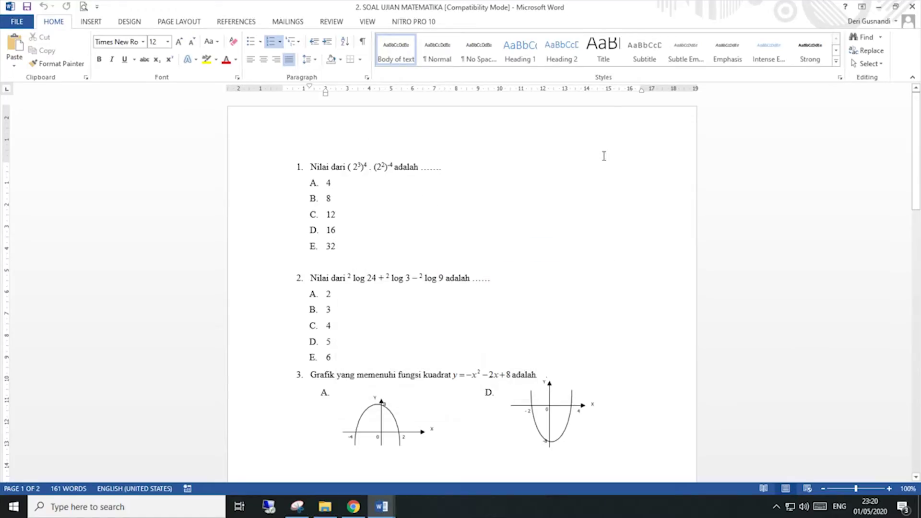
Step: Upload MAT01 from E:\SIDERI MEDIA\Bahan Tutorial as the new question's image
click(353, 507)
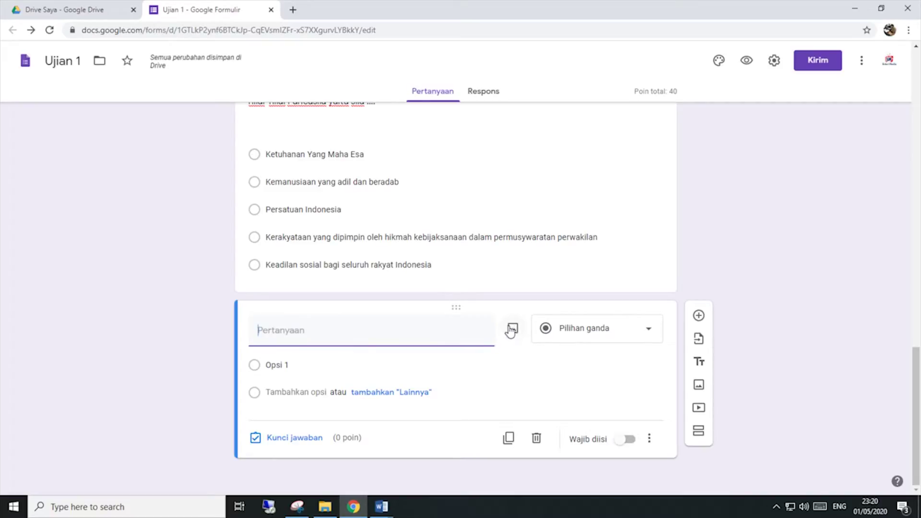
click(510, 331)
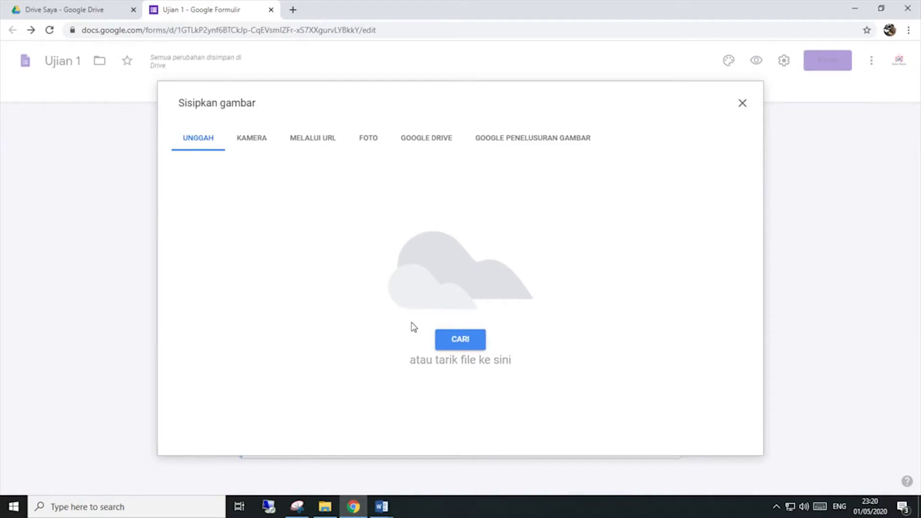
click(465, 345)
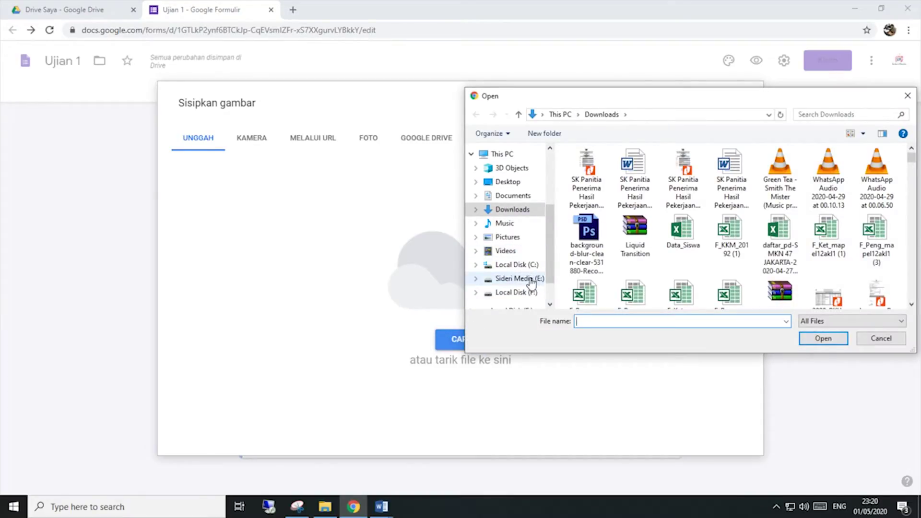
click(531, 279)
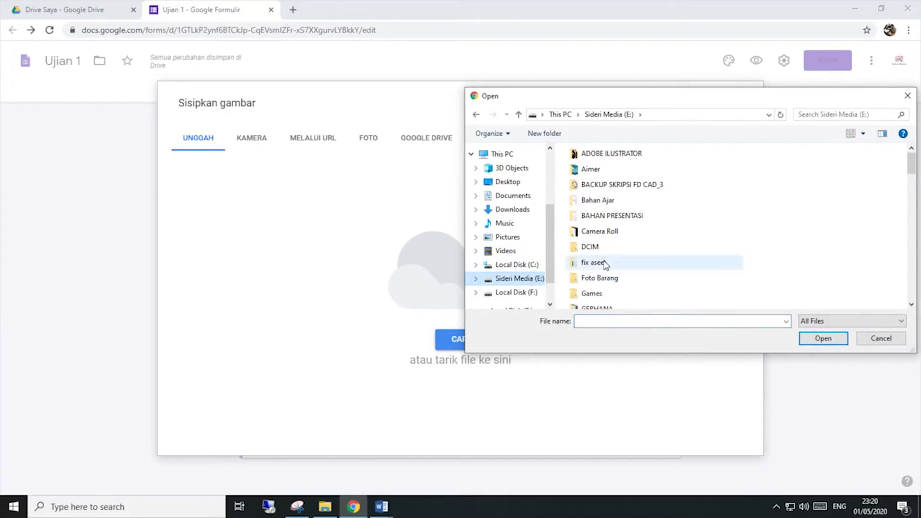
scroll(603, 264, down, 5)
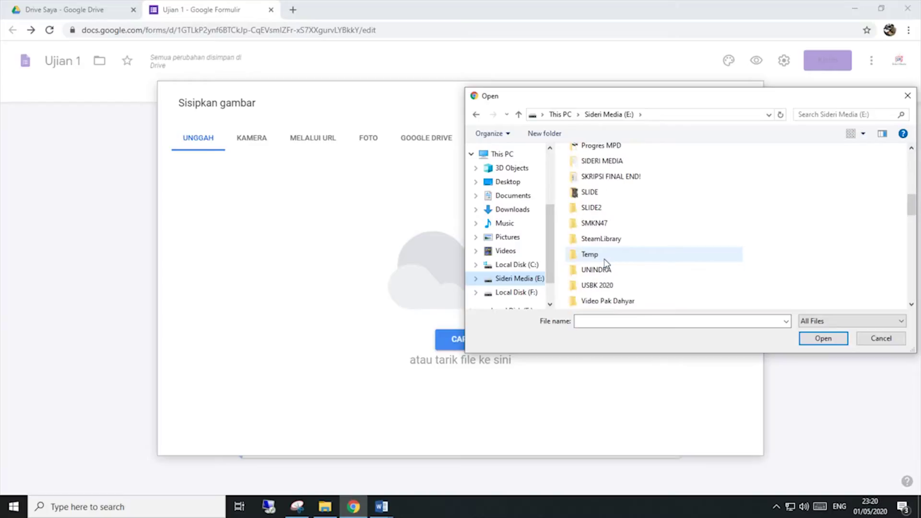
double_click(613, 161)
double_click(618, 167)
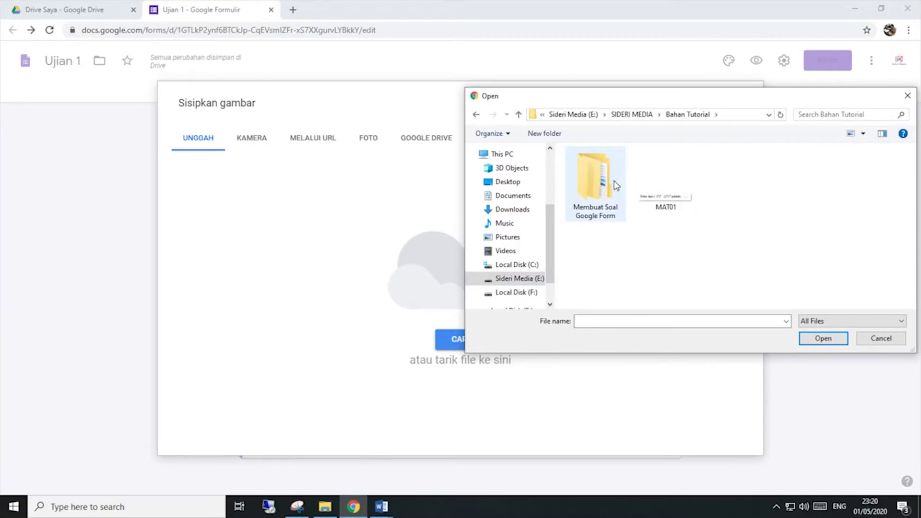
click(665, 191)
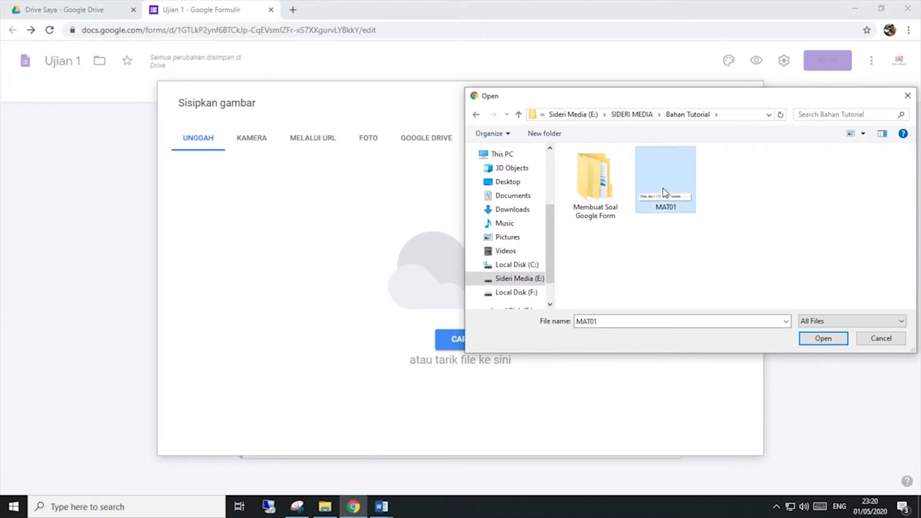
click(823, 338)
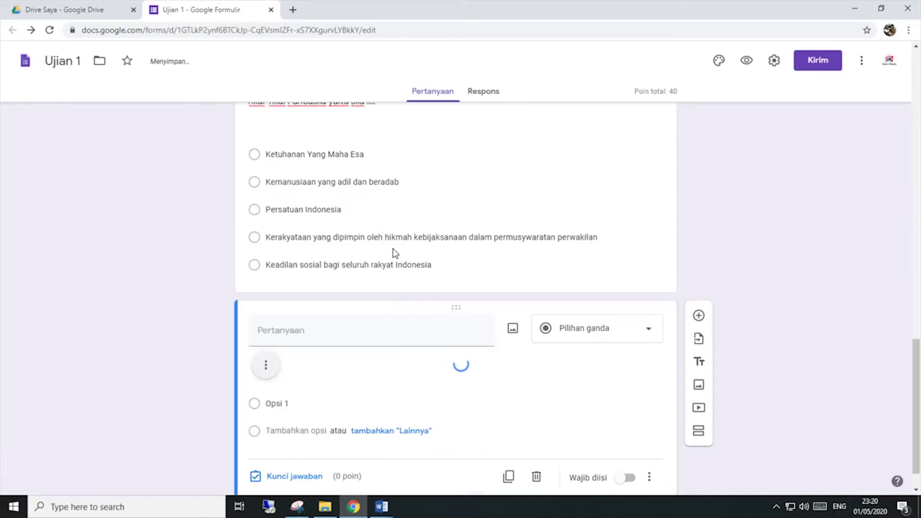
scroll(391, 251, down, 1)
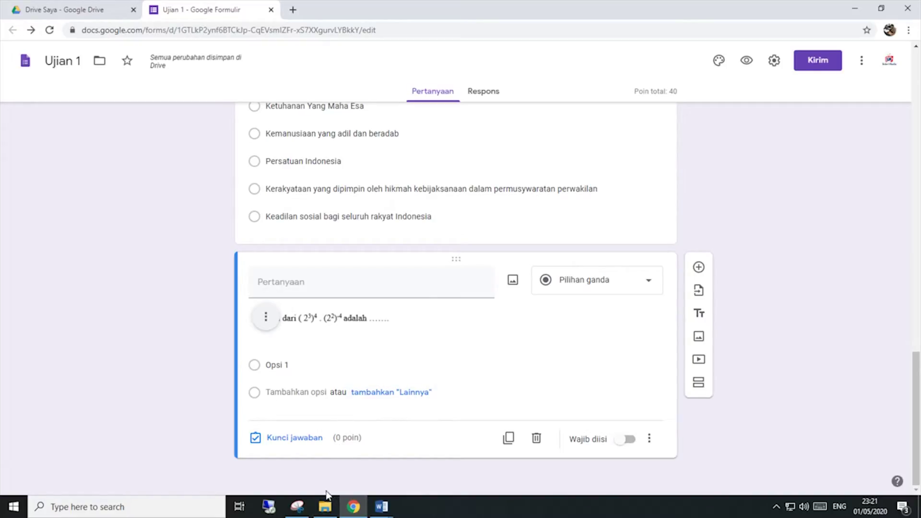
click(379, 507)
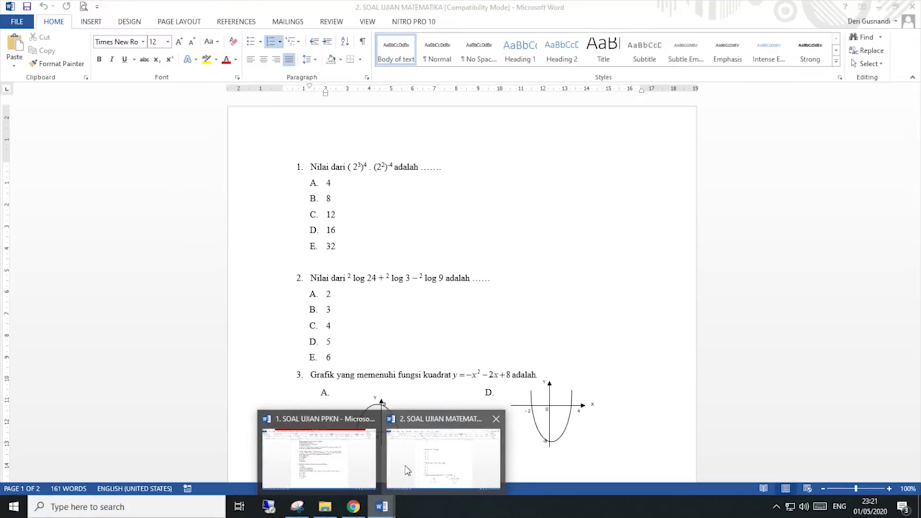
Step: Copy question 1's answer choices A–E (4 through 32) from the Word math exam
click(407, 470)
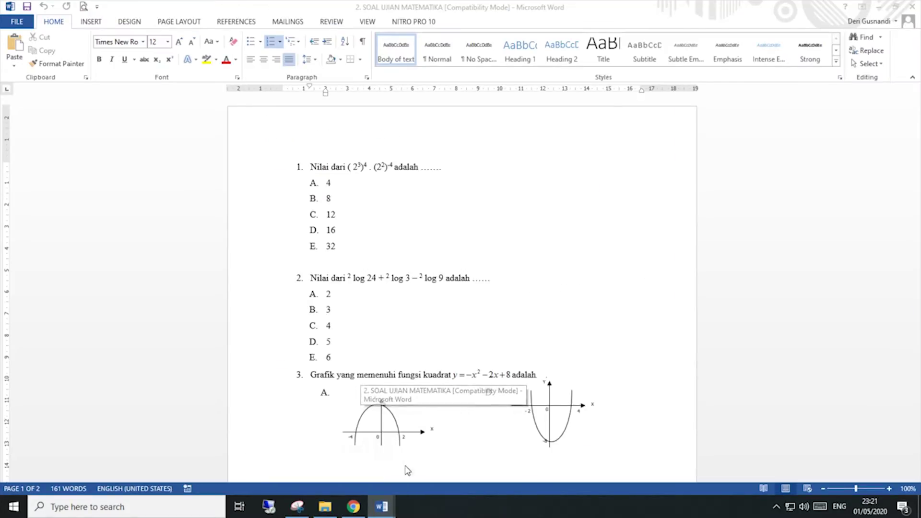
drag(337, 246, 295, 186)
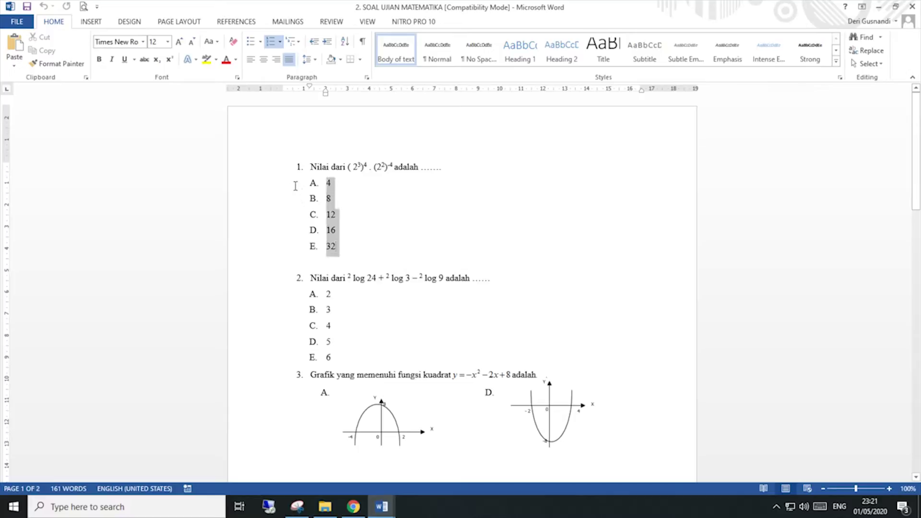
right_click(329, 202)
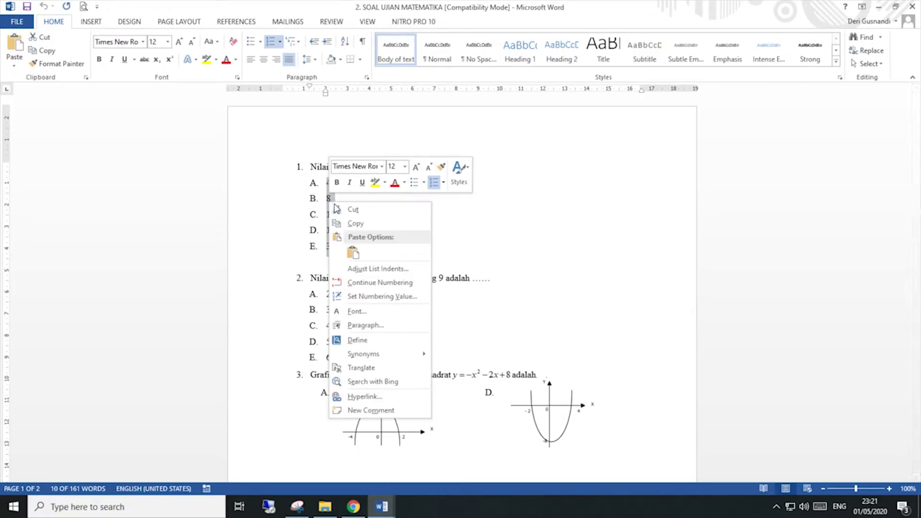
click(338, 223)
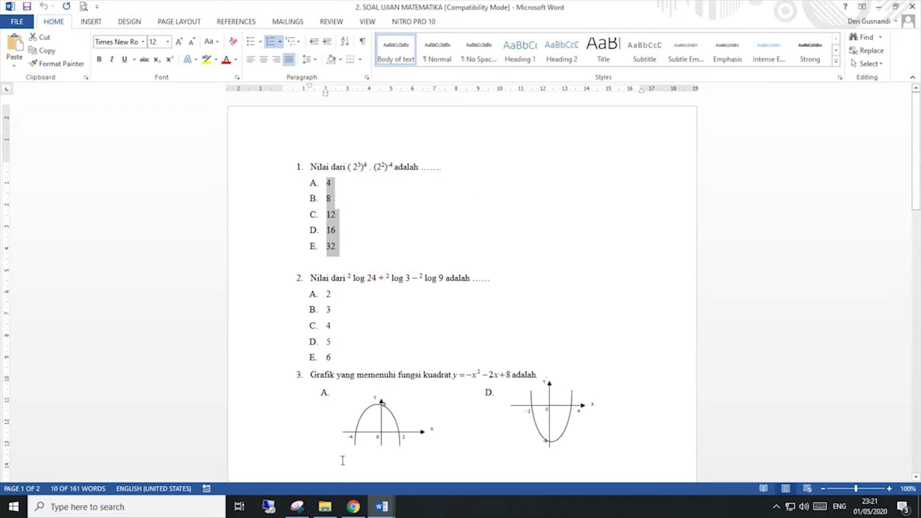
mouse_move(349, 513)
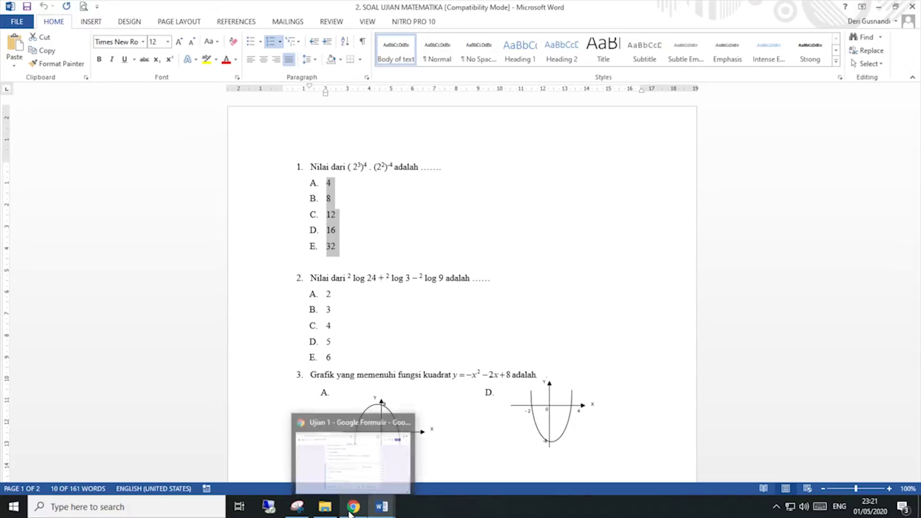
click(346, 453)
click(307, 365)
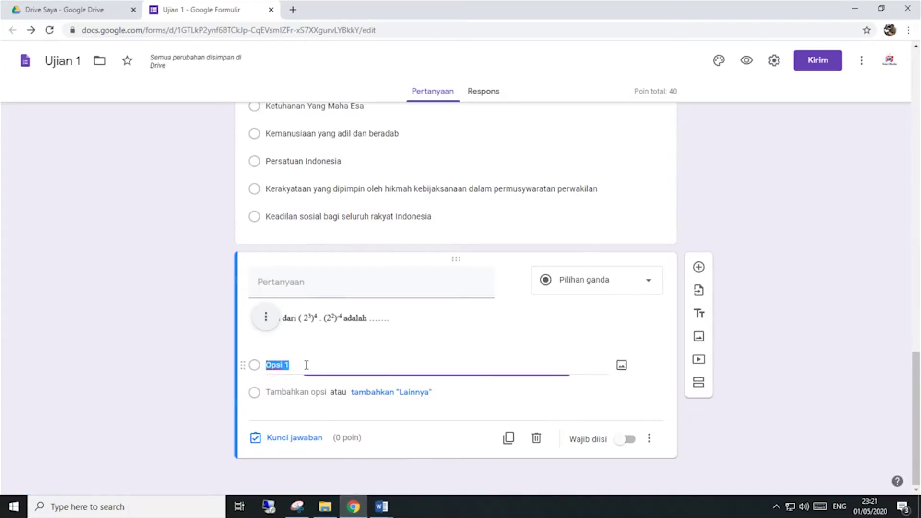
Step: Paste answers 4, 8, 12, 16, 32 as options and remove the A.–C. prefixes
right_click(282, 365)
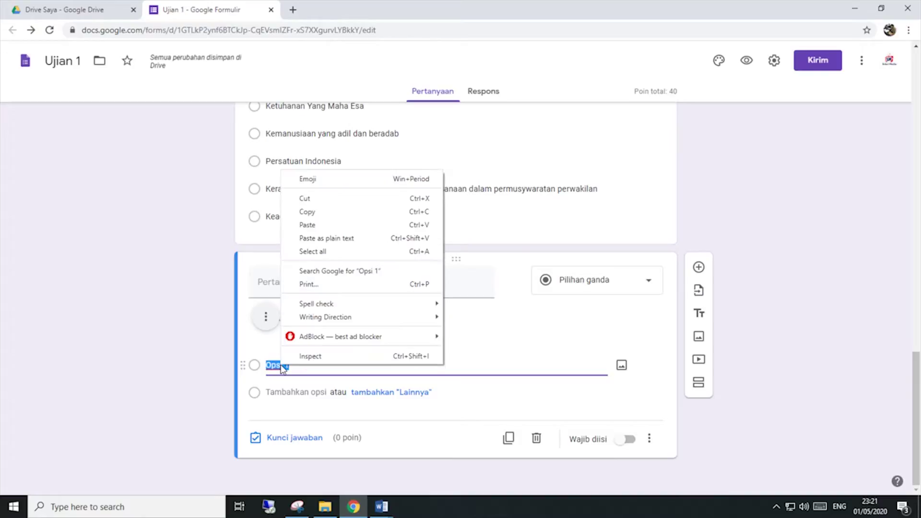
click(307, 225)
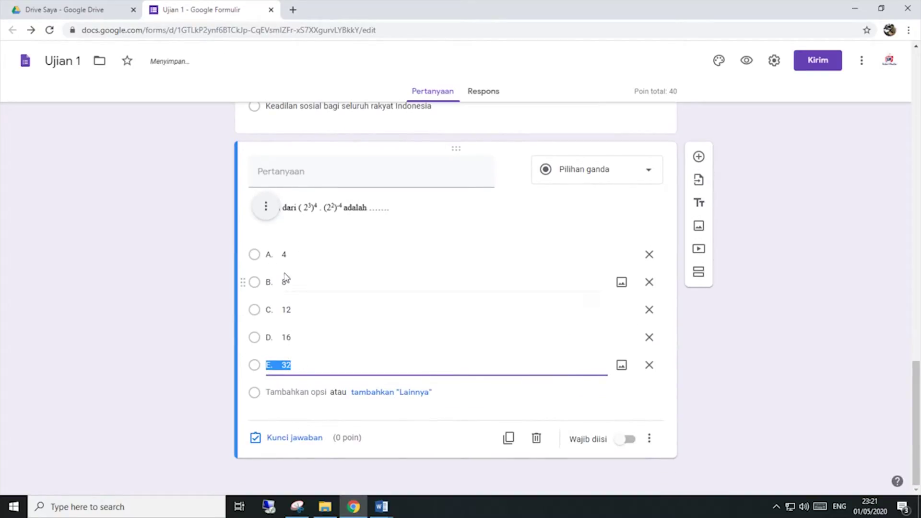
click(282, 255)
click(281, 255)
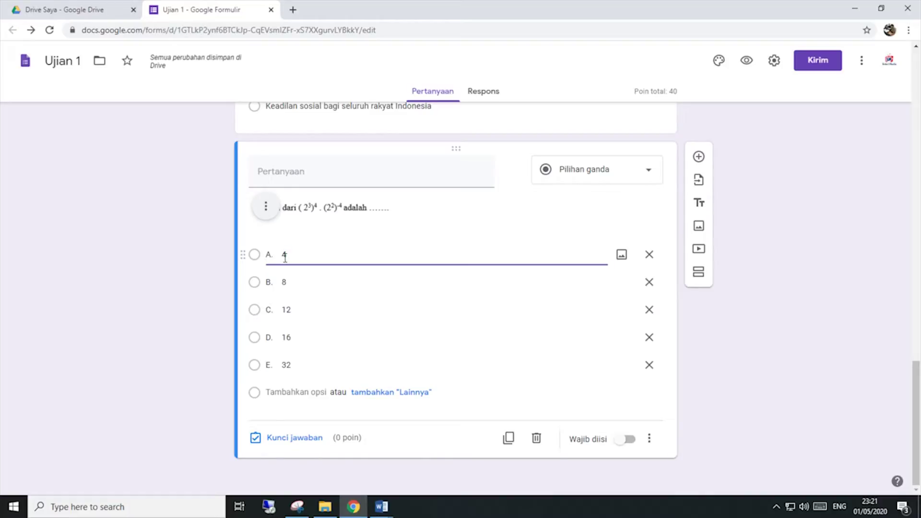
key(BackSpace)
click(282, 282)
click(282, 282)
key(BackSpace)
key(BackSpace)
key(BackSpace)
click(283, 309)
click(283, 309)
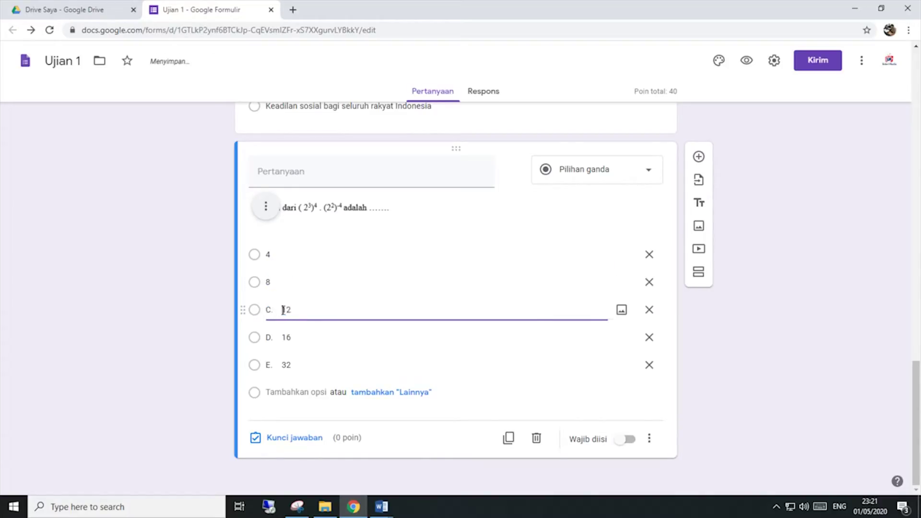
key(BackSpace)
key(BackSpace)
key(BackSpace)
Step: Remove the D. and E. prefixes and turn on Acak urutan opsi
click(283, 337)
click(283, 336)
key(BackSpace)
key(BackSpace)
key(BackSpace)
click(283, 364)
click(284, 365)
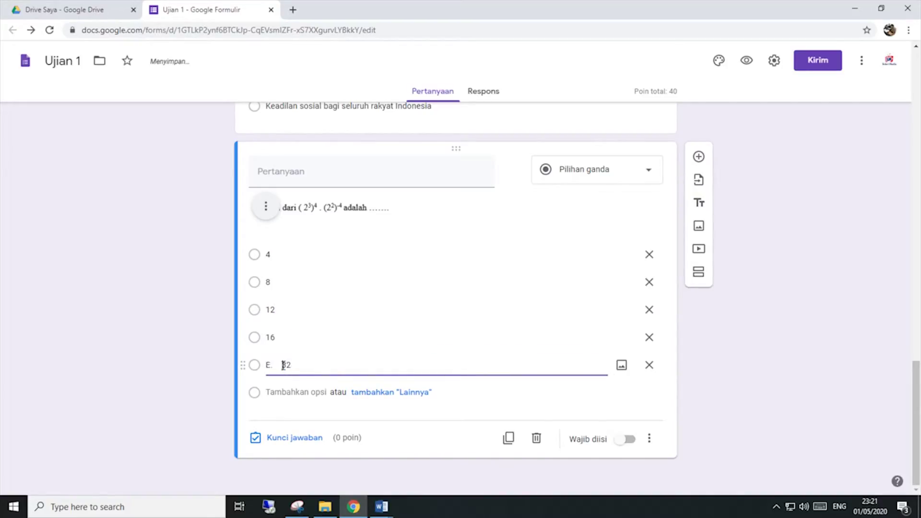
key(BackSpace)
key(BackSpace)
key(BackSpace)
click(647, 439)
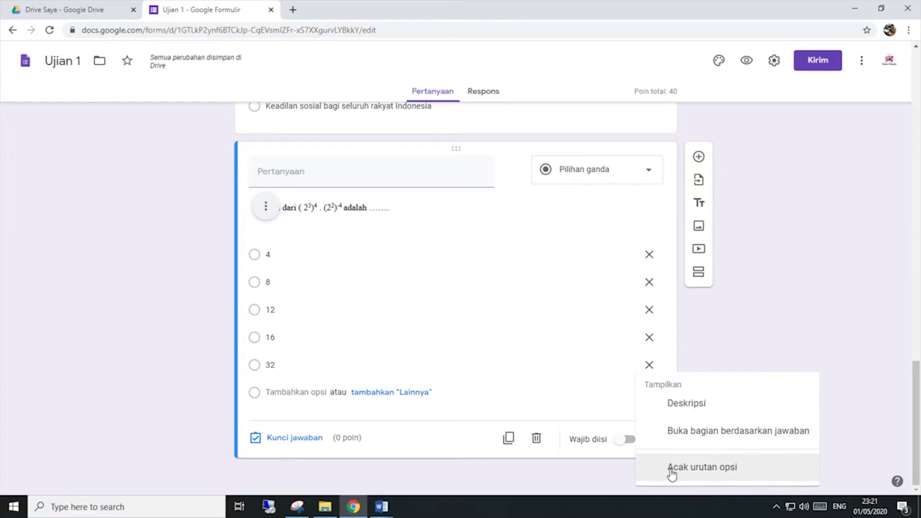
click(671, 472)
Step: In the answer key, mark 16 correct and set the question to 20 points
click(295, 438)
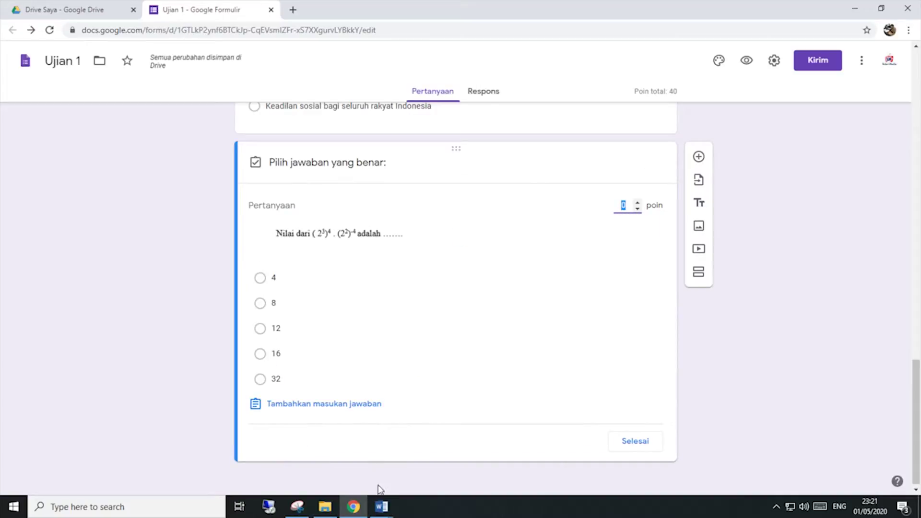
click(382, 506)
scroll(489, 425, down, 10)
scroll(493, 428, down, 15)
scroll(394, 476, up, 10)
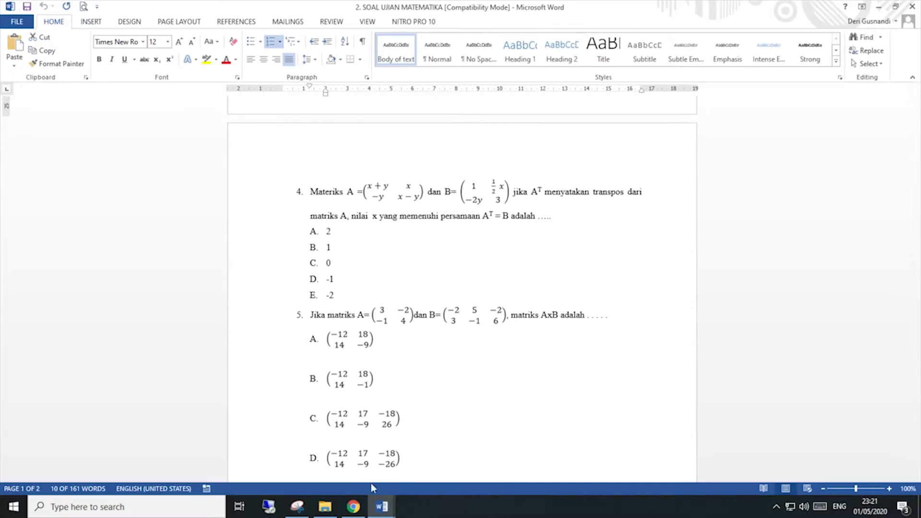
click(354, 506)
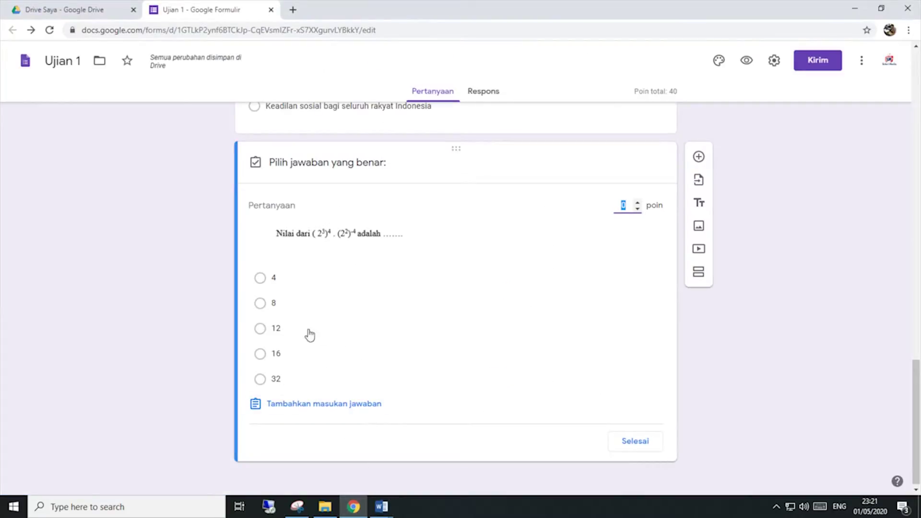
click(273, 354)
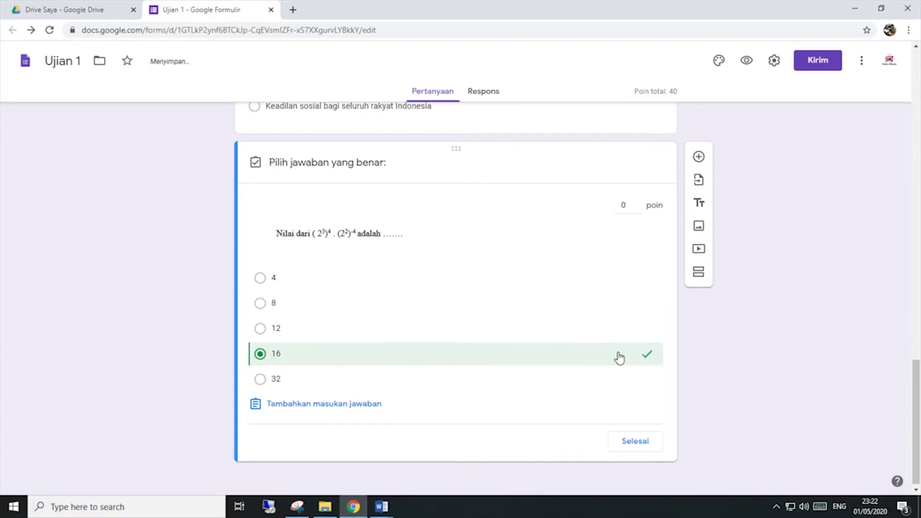
click(627, 205)
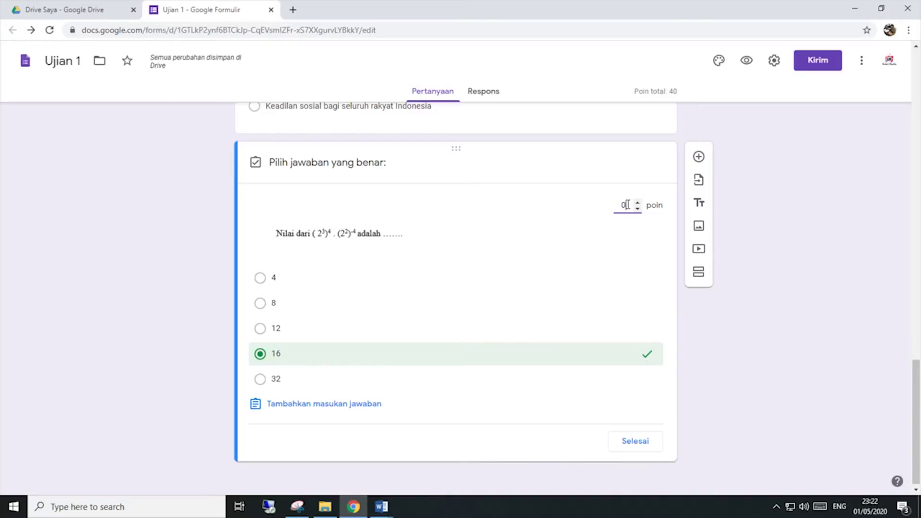
text(20)
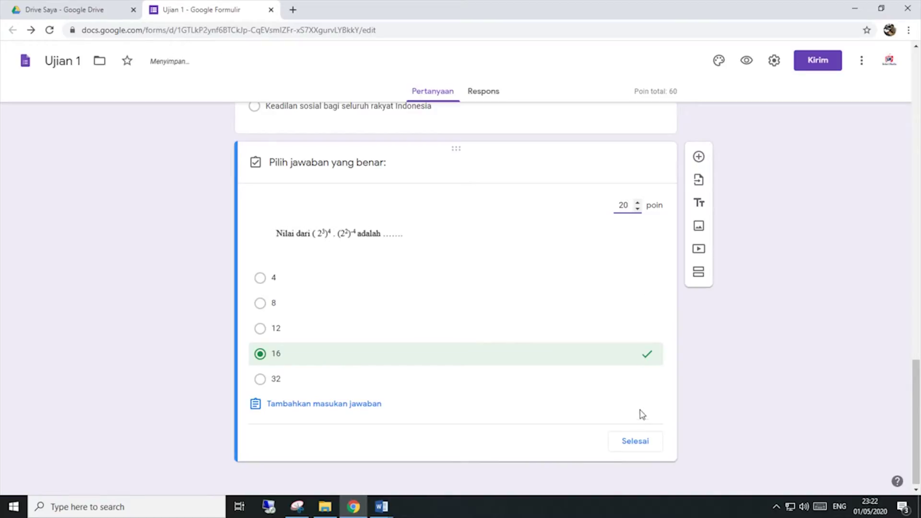
click(635, 442)
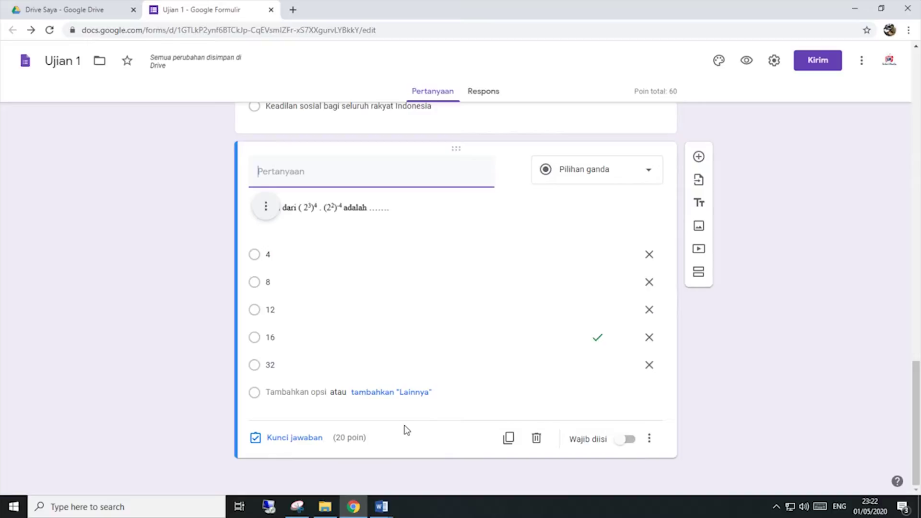
click(384, 506)
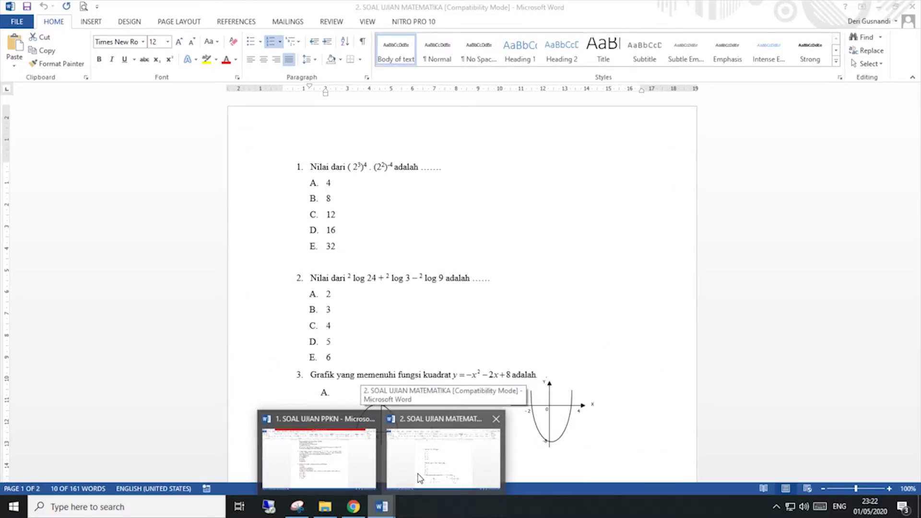
Step: Scroll the SOAL UJIAN MATEMATIKA document down to question 3
click(424, 472)
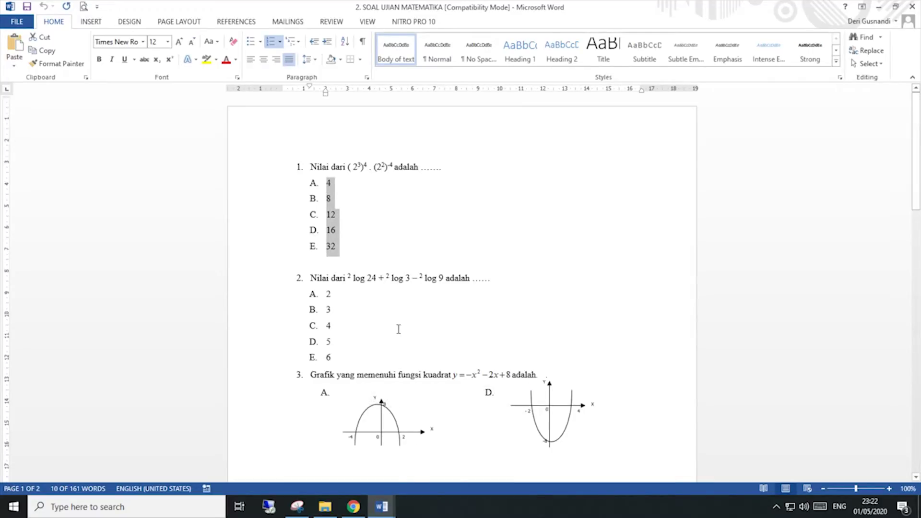
scroll(399, 329, down, 3)
scroll(398, 330, down, 4)
scroll(397, 329, up, 4)
scroll(397, 329, down, 2)
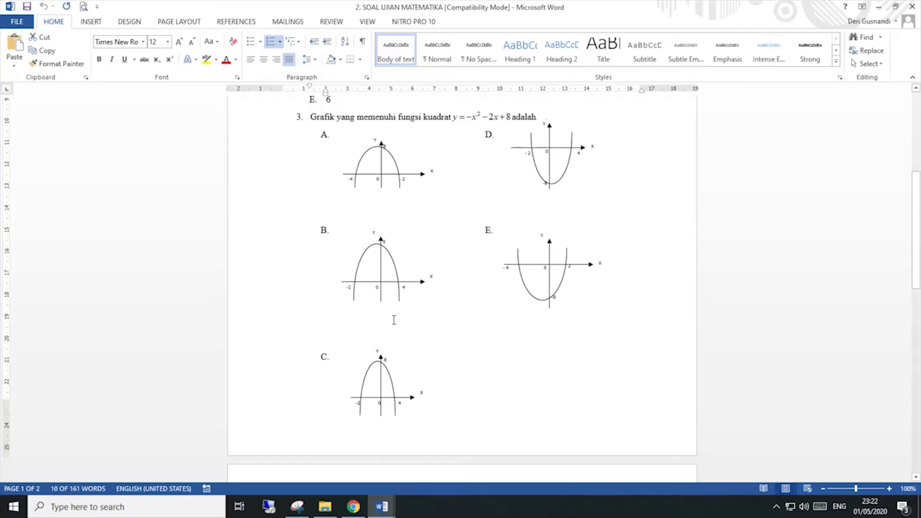
scroll(394, 319, down, 4)
scroll(394, 320, up, 5)
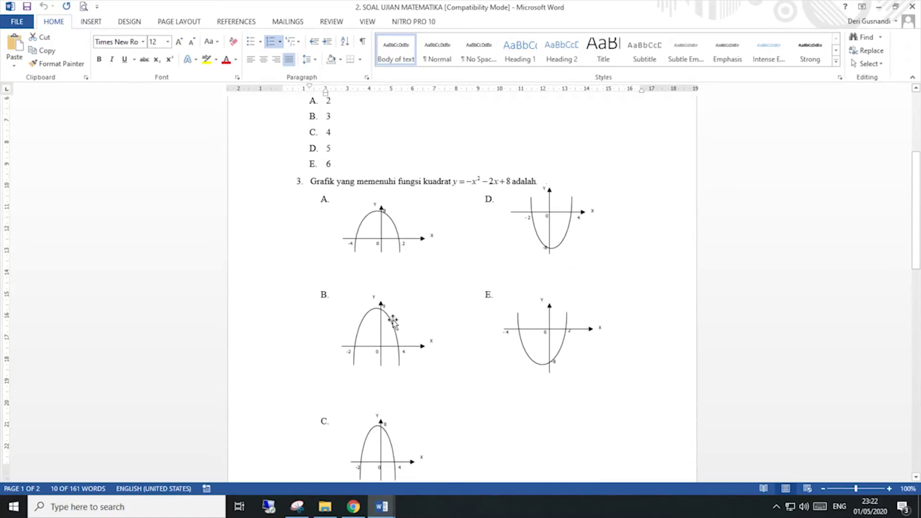
scroll(394, 320, down, 1)
Step: Select and deselect question 3's text line, then restore the Snipping Tool
drag(314, 118, 537, 121)
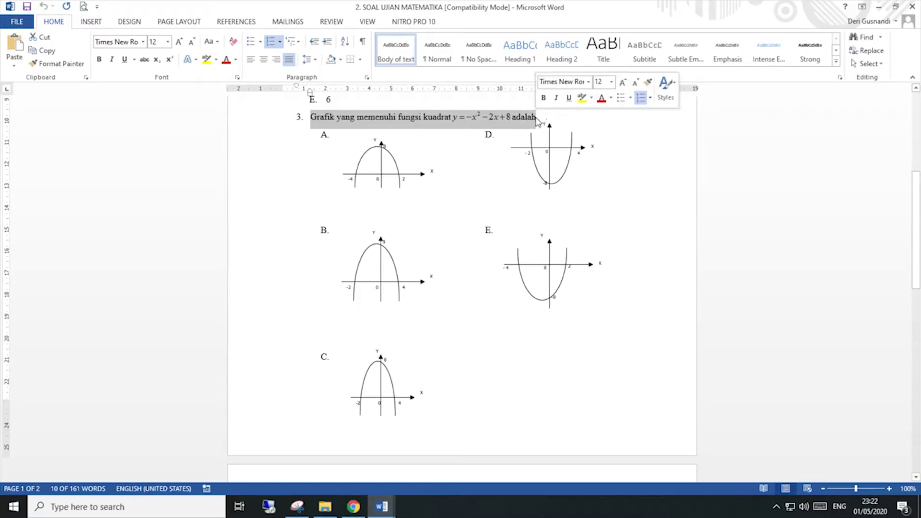
click(249, 170)
click(643, 208)
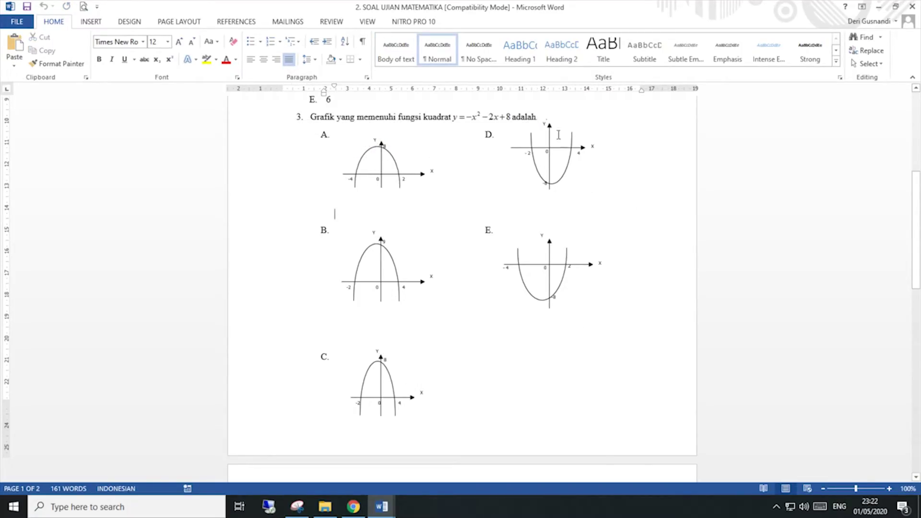
click(667, 162)
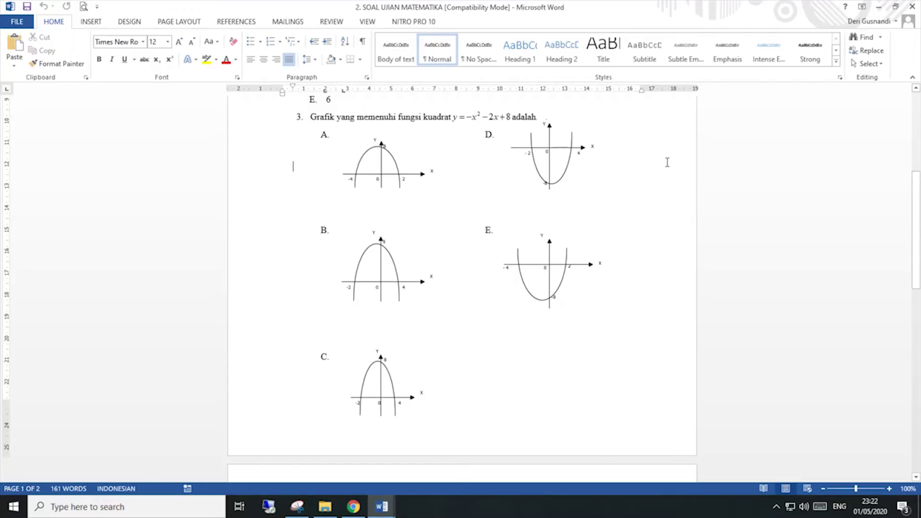
click(539, 112)
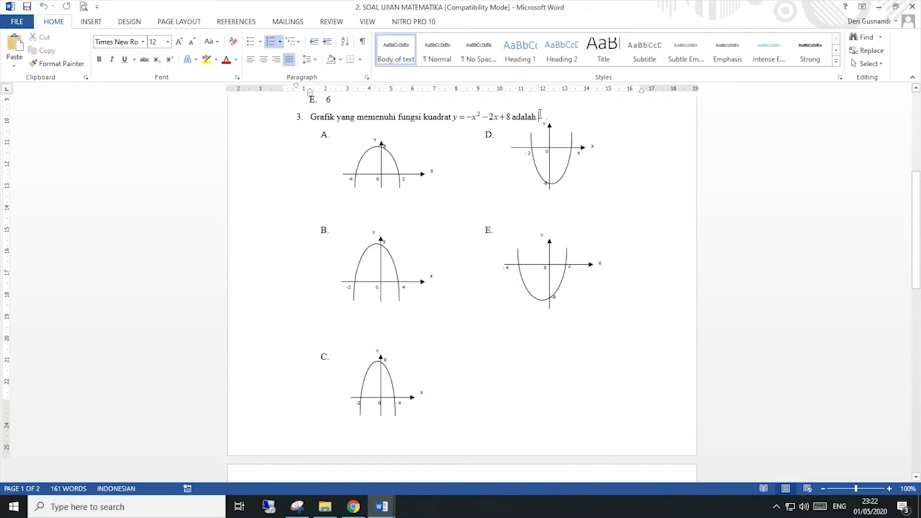
click(297, 506)
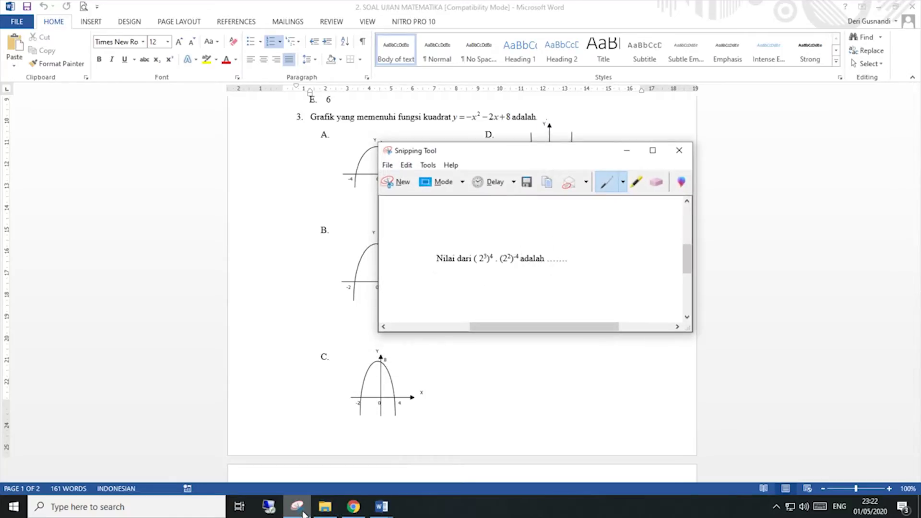
Step: Snip question 3's text line after cancelling a first capture attempt
click(398, 190)
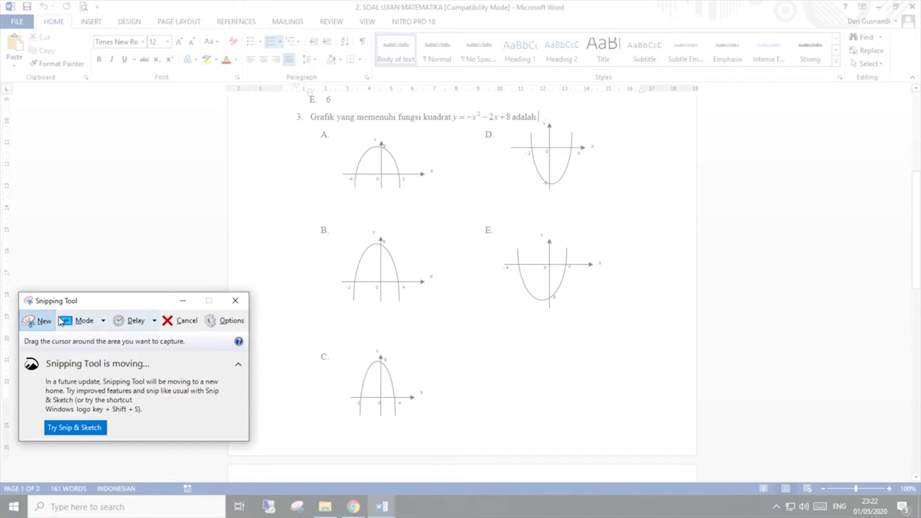
key(Escape)
scroll(432, 138, up, 3)
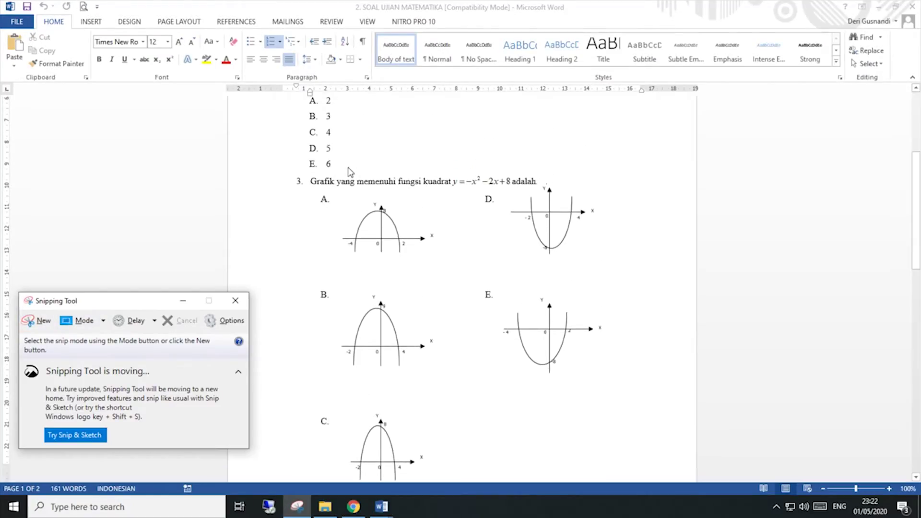
click(342, 148)
scroll(435, 274, down, 3)
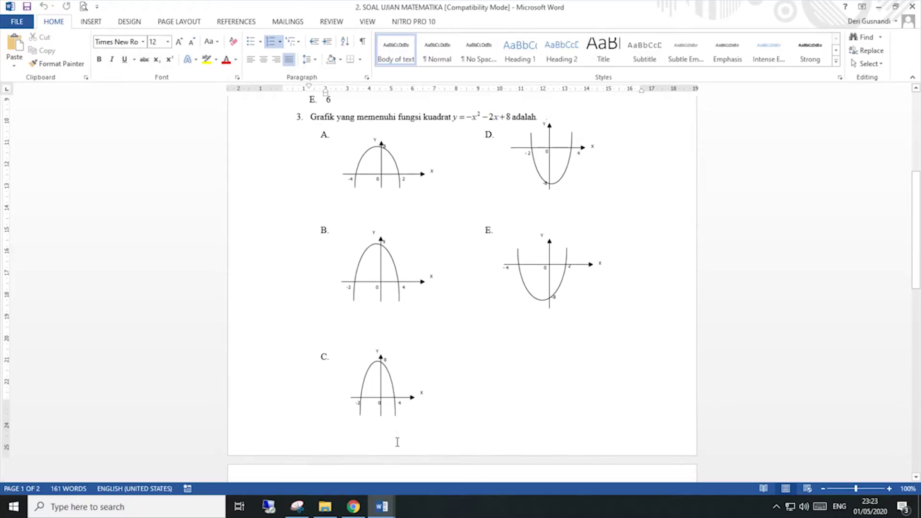
click(297, 506)
click(29, 321)
drag(308, 109, 569, 124)
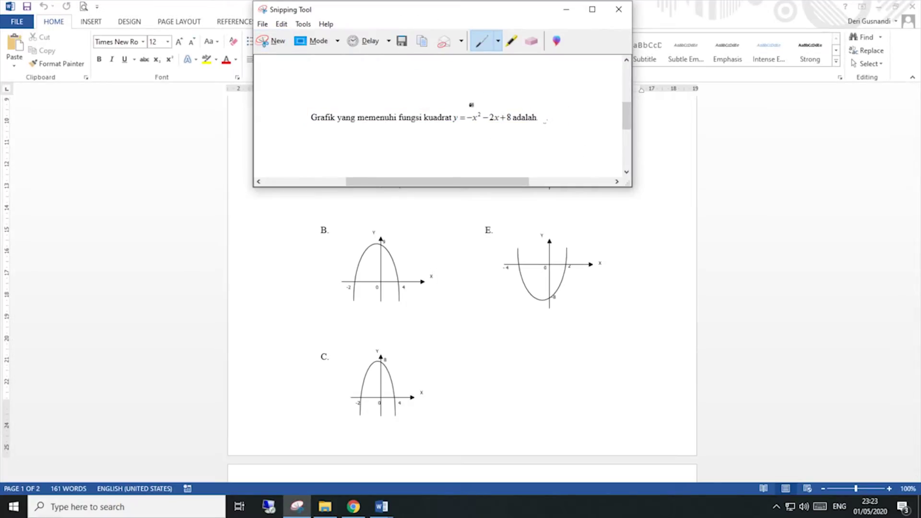
Step: Save the question 3 text snip as MAT02
drag(432, 12, 451, 139)
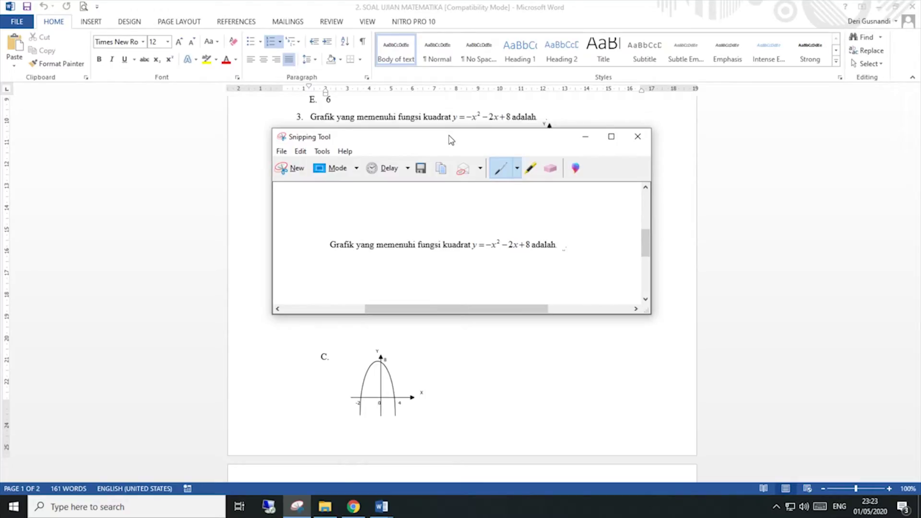
click(420, 167)
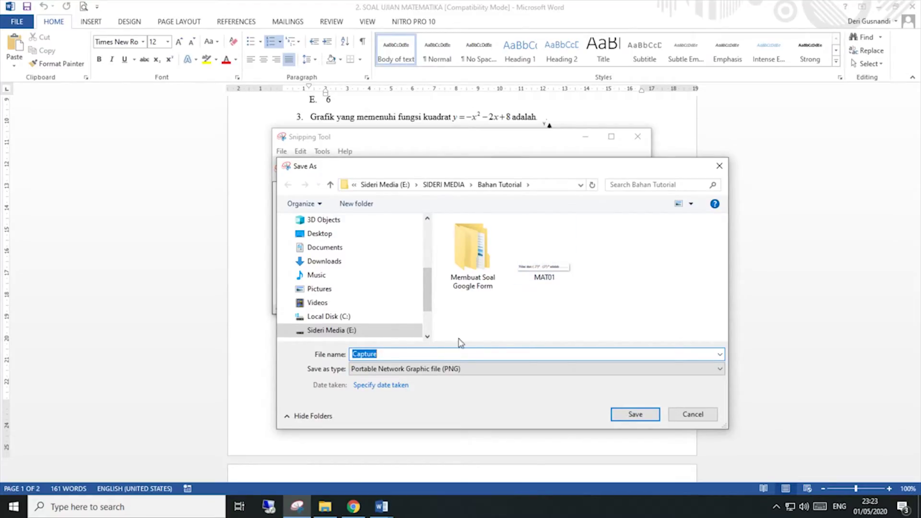
text(M)
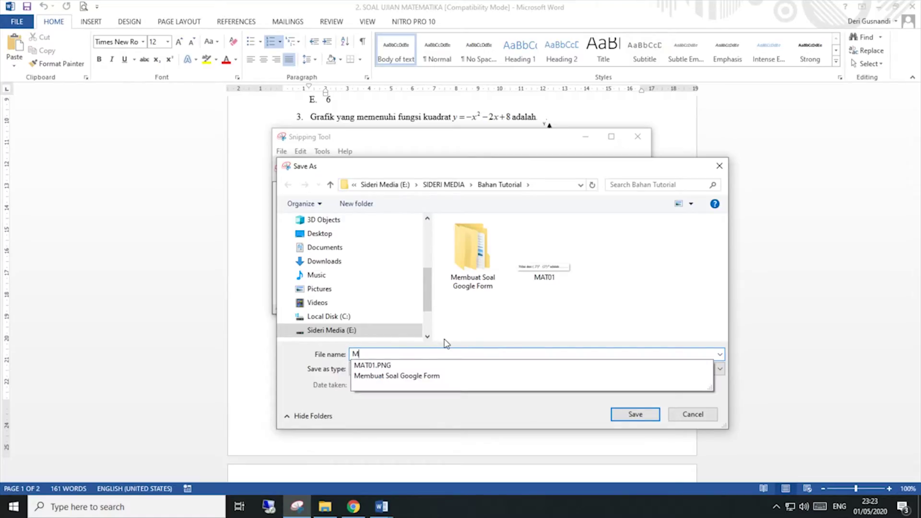
text(AT0)
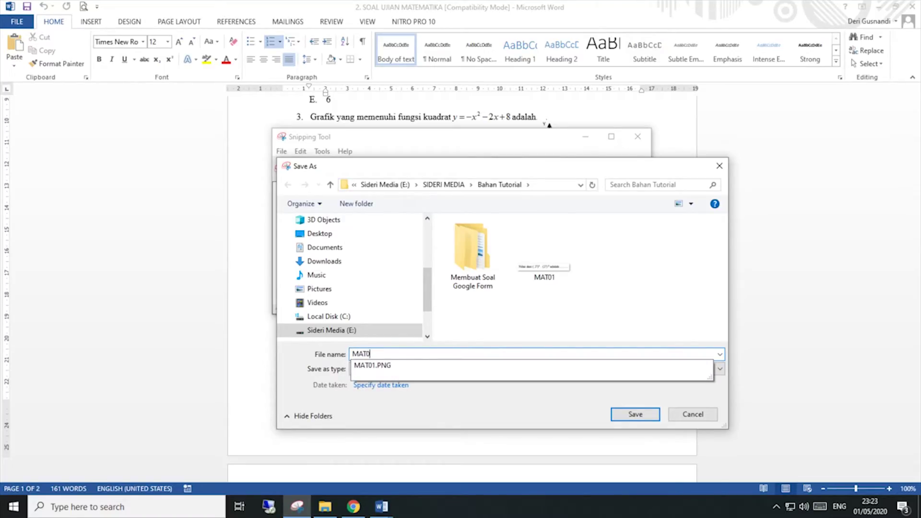
text(2)
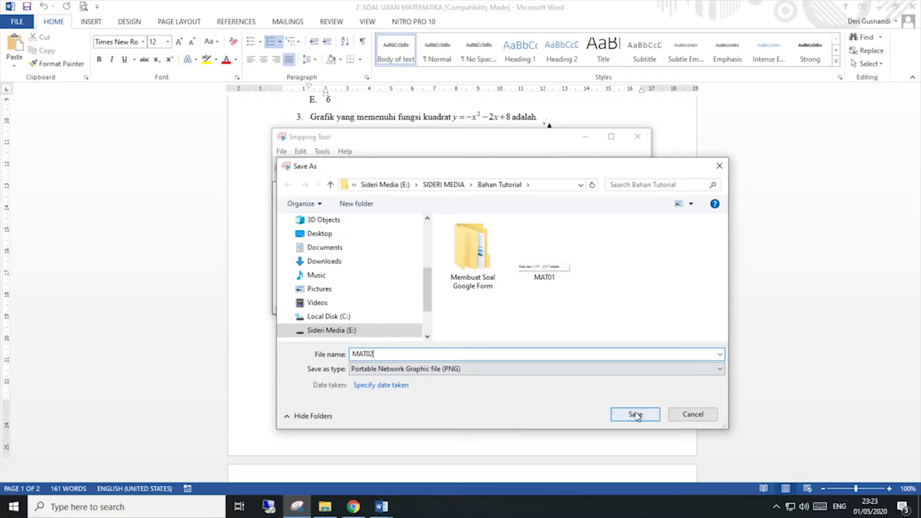
click(636, 415)
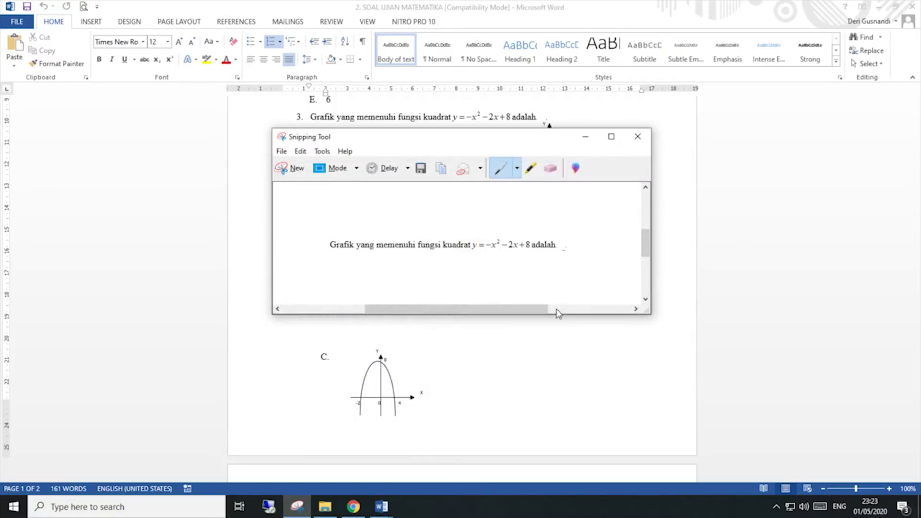
Step: Snip question 3's graph A and save it as MAT02A
click(174, 177)
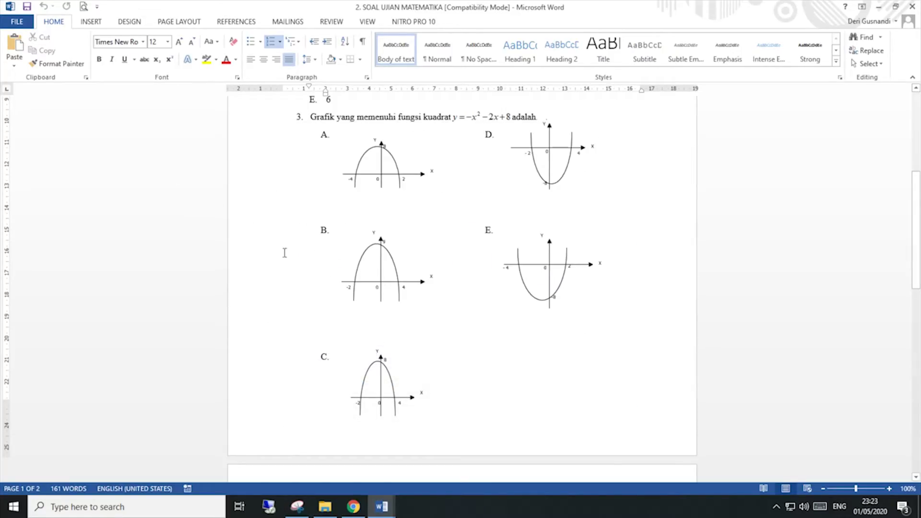
click(297, 506)
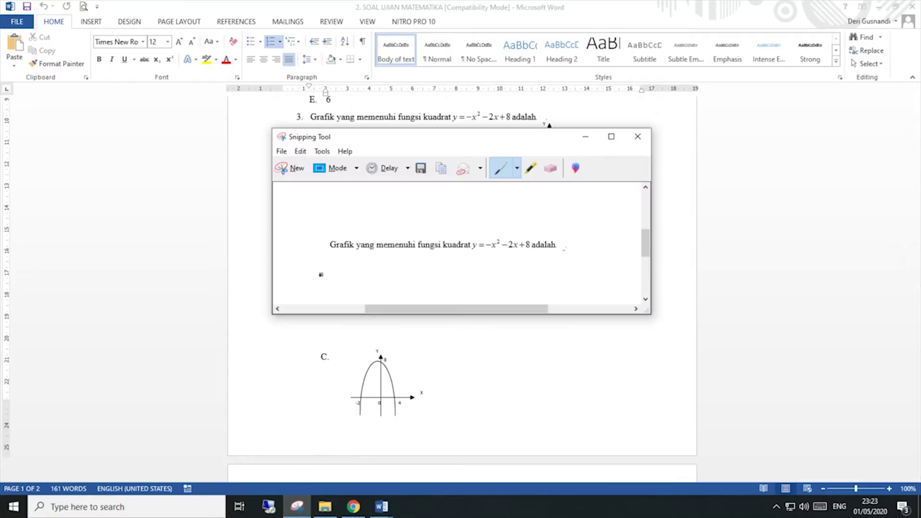
click(296, 169)
drag(340, 124, 437, 202)
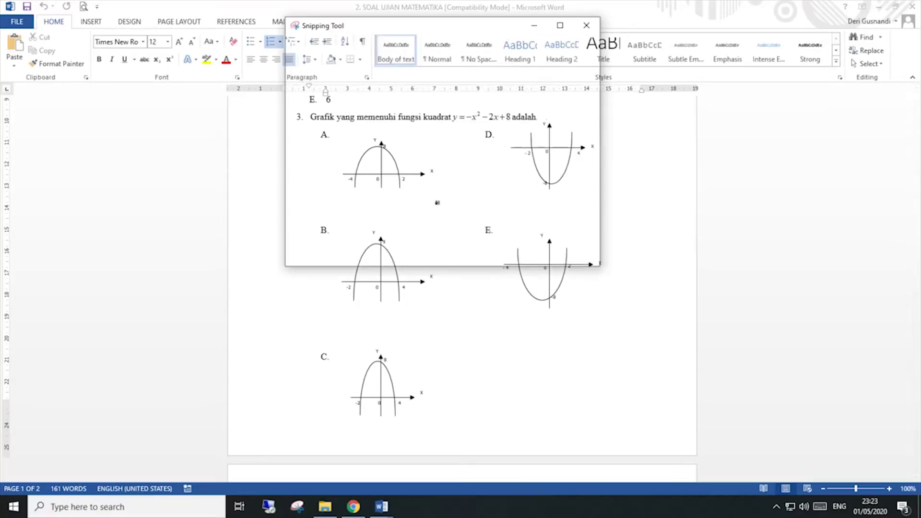
click(433, 57)
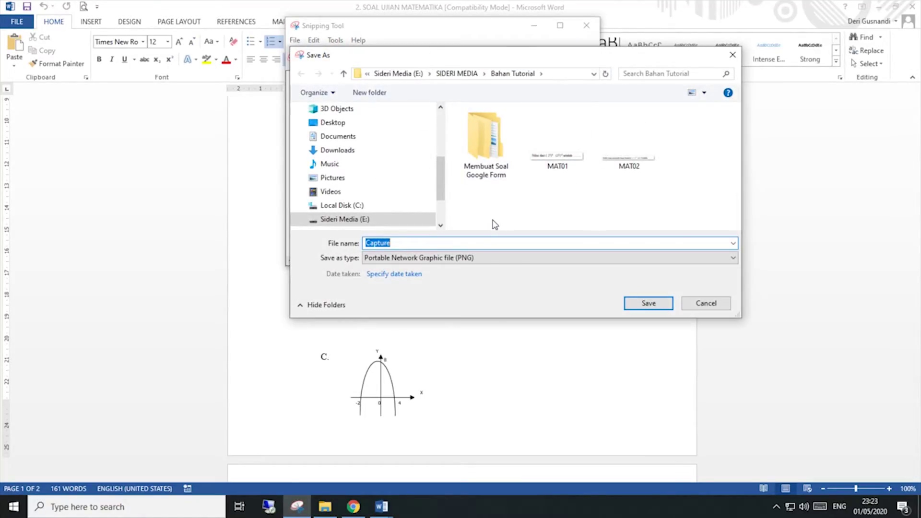
text(MAT0)
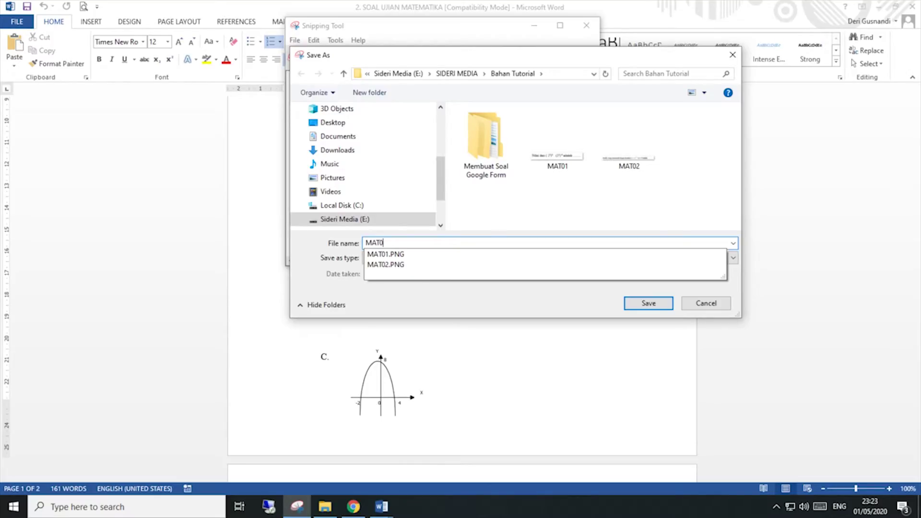
text(2A)
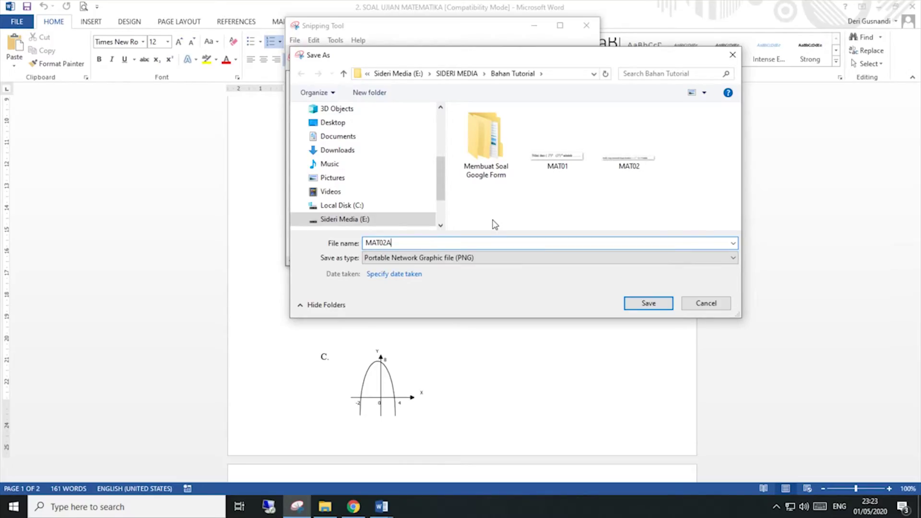
click(627, 302)
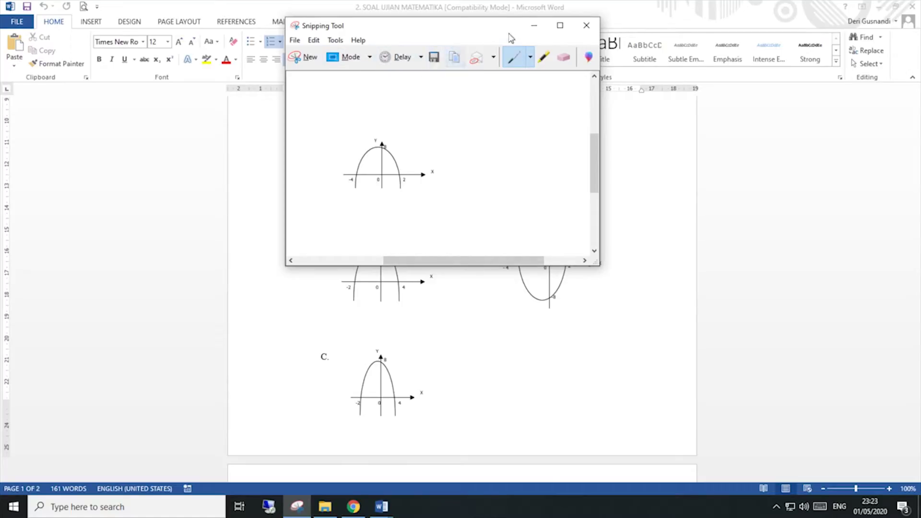
Step: Snip graph B and save it as MAT02B
click(305, 57)
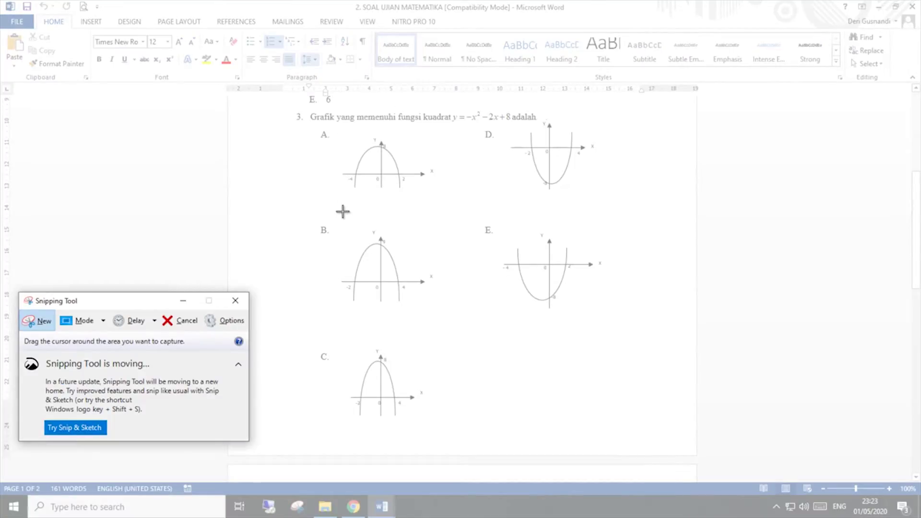
drag(334, 220, 438, 311)
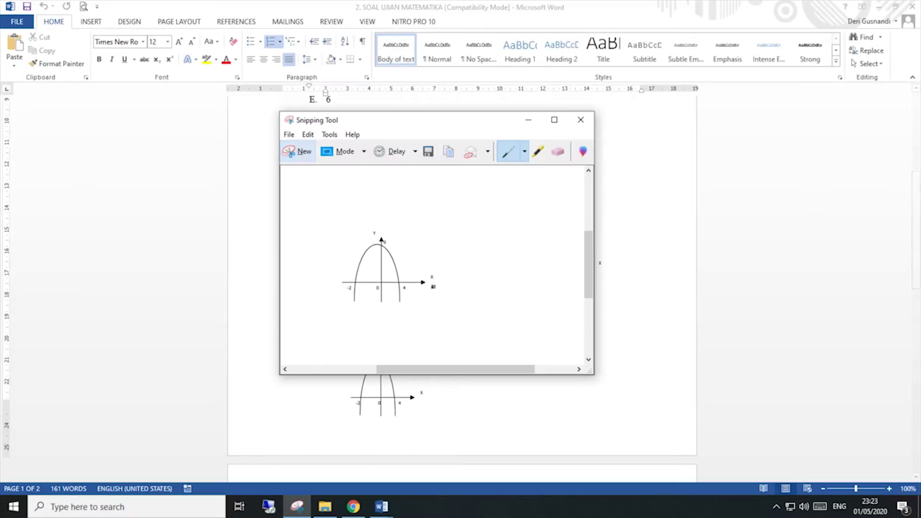
click(429, 152)
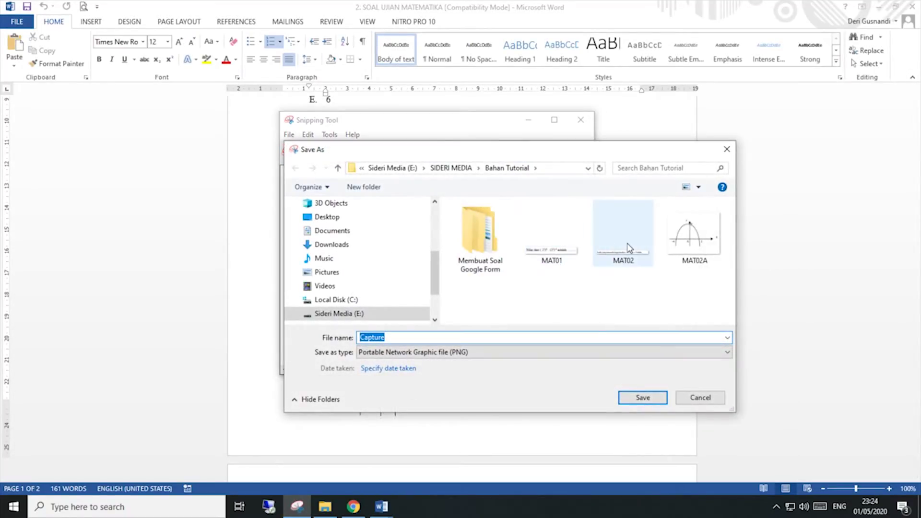
text(MAT02)
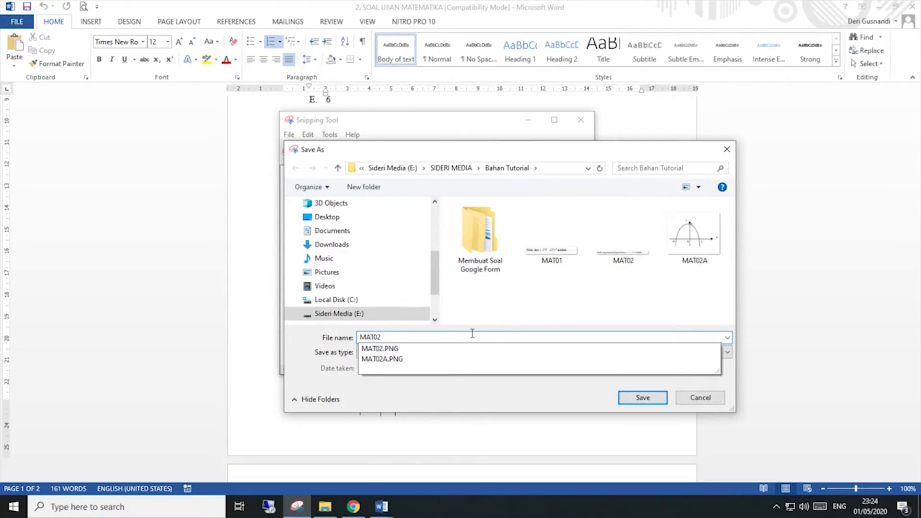
text(B)
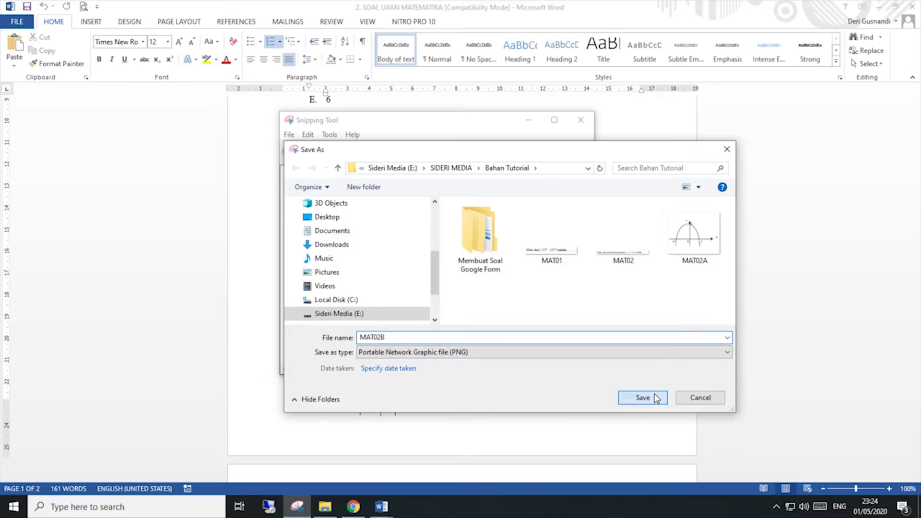
click(657, 398)
Step: Snip graph C and save it as MAT02C
click(302, 151)
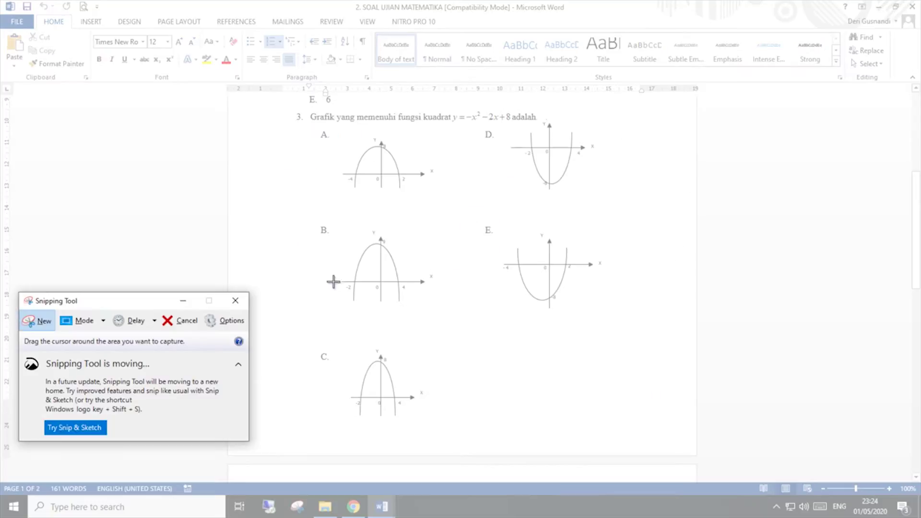
drag(339, 340, 431, 430)
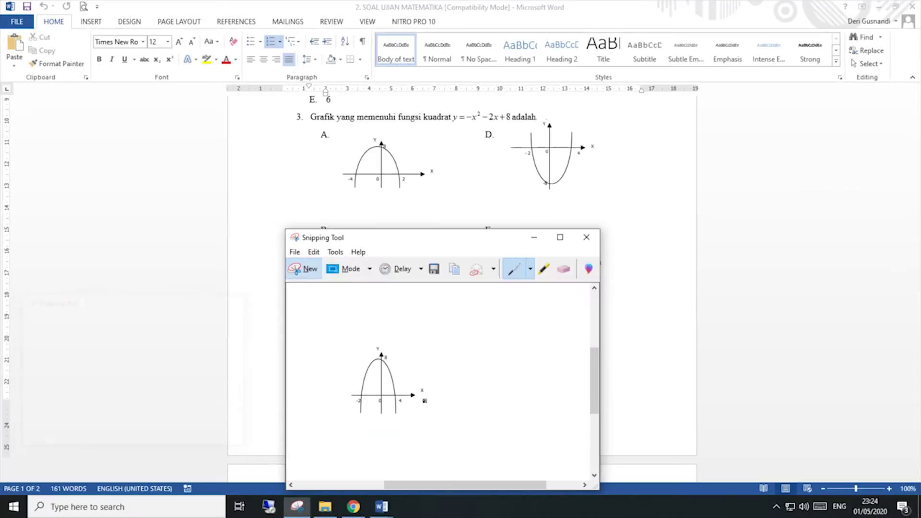
click(434, 272)
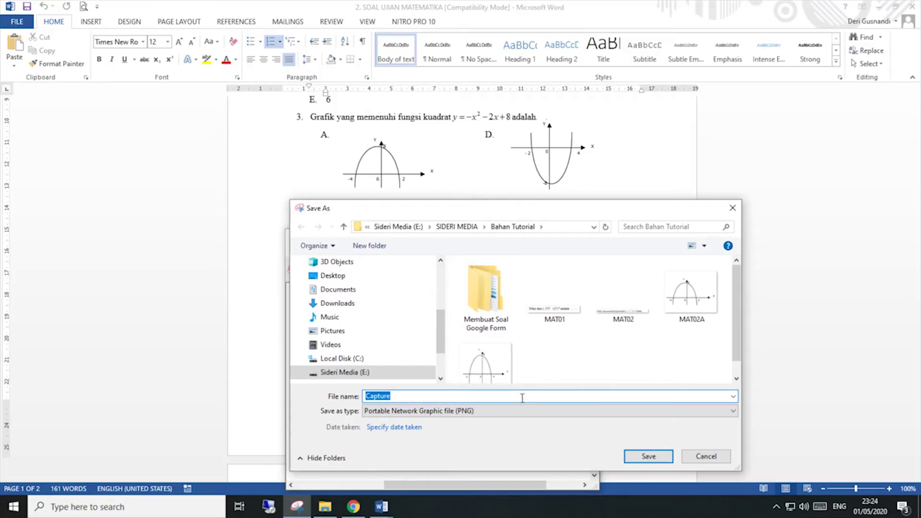
scroll(536, 349, down, 1)
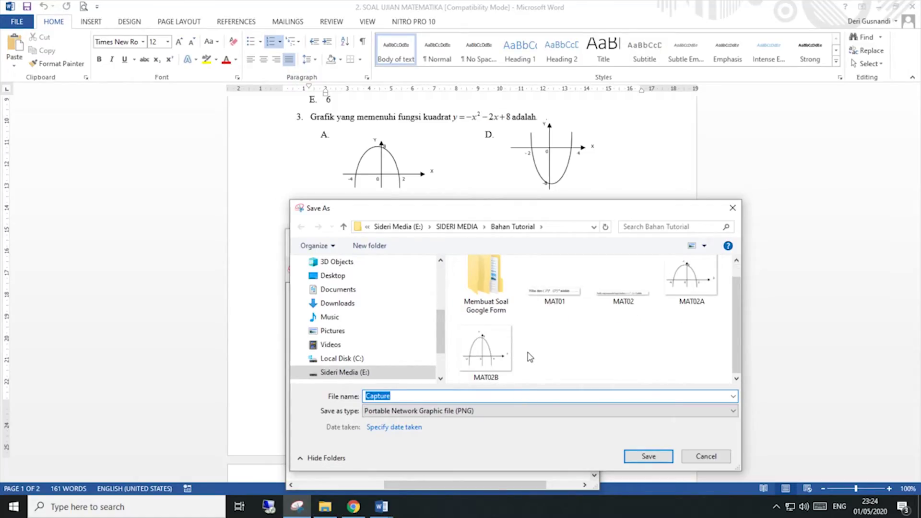
text(MAT02)
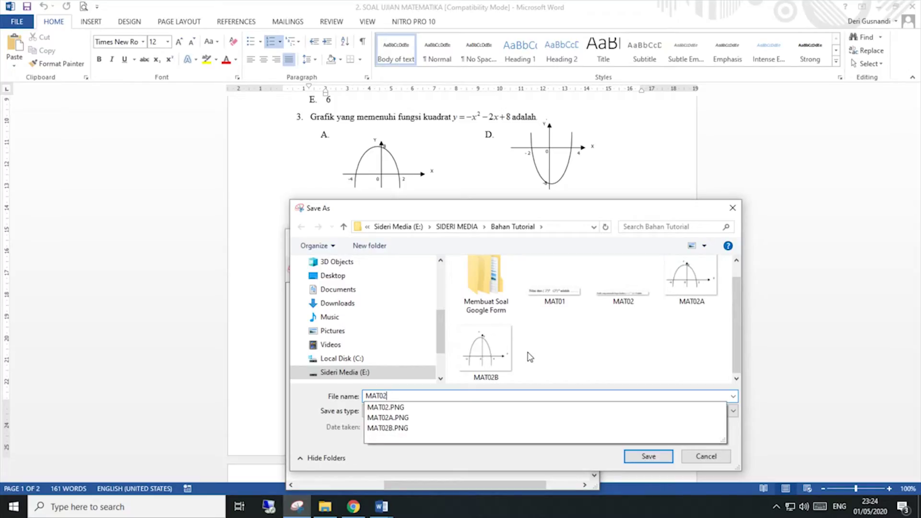
text(C)
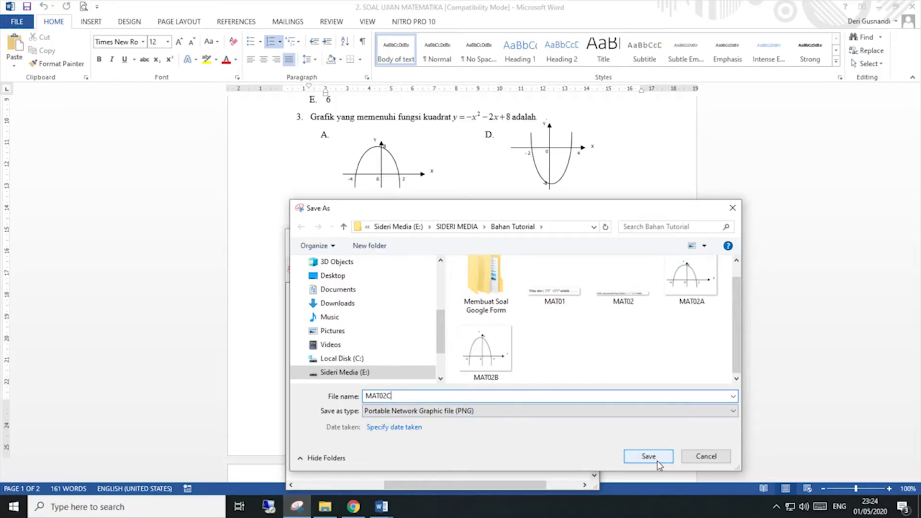
click(648, 456)
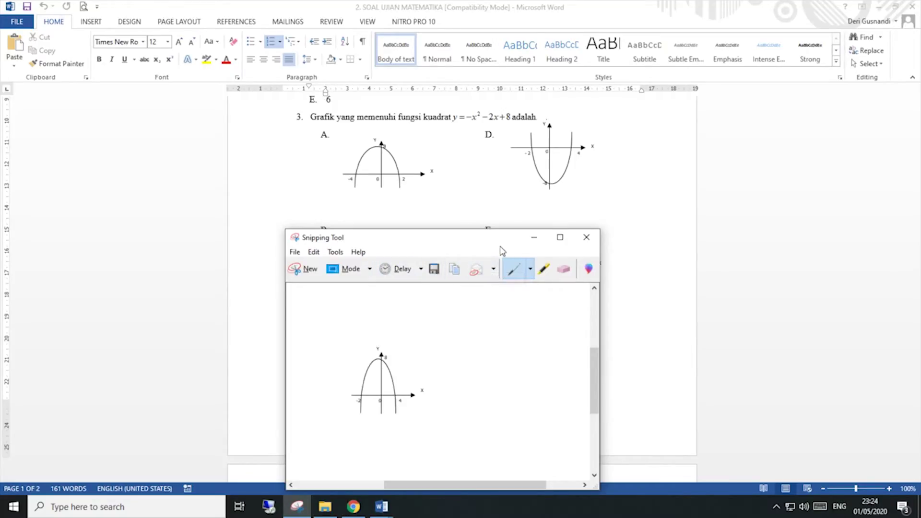
Step: Snip graph D and save it as MAT02D
key(ctrl+n)
drag(506, 119, 600, 200)
key(ctrl+s)
text(MAT02D)
click(801, 301)
Step: Snip graph E, save it as MAT02E, and put the Snipping Tool away
click(466, 53)
drag(497, 220, 612, 325)
click(579, 150)
click(787, 291)
drag(544, 339, 573, 340)
text(E)
click(806, 397)
click(692, 120)
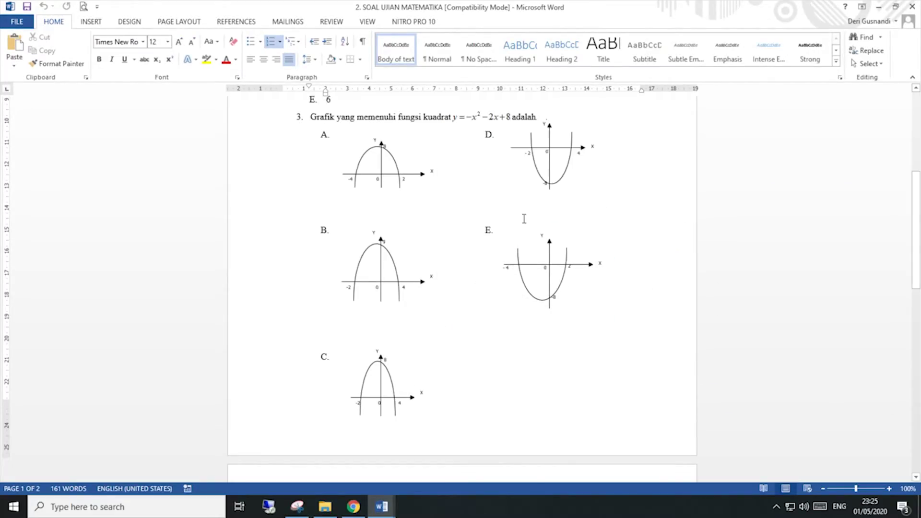
scroll(530, 239, down, 3)
scroll(537, 261, up, 4)
scroll(538, 262, up, 2)
scroll(536, 261, down, 3)
Step: Add a new question to the quiz and upload the MAT02 quadratic-graph image into it
click(353, 509)
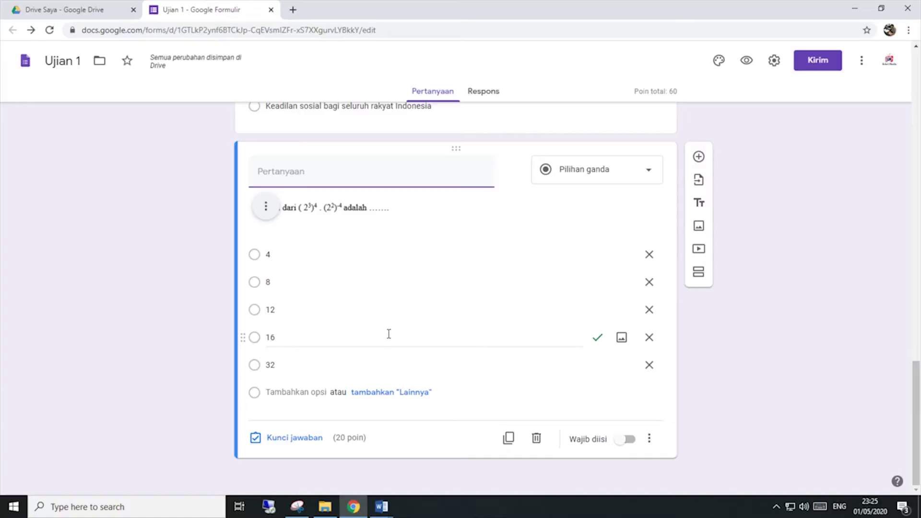
click(699, 156)
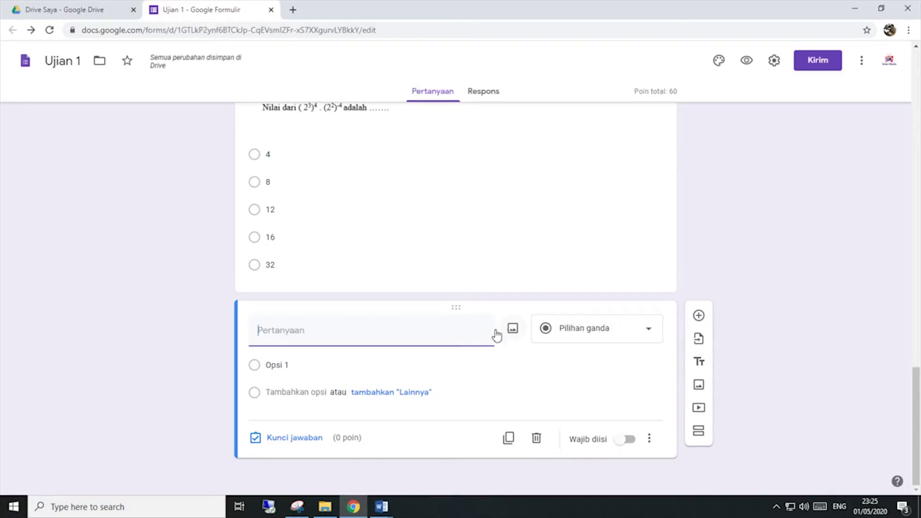
click(455, 325)
click(513, 330)
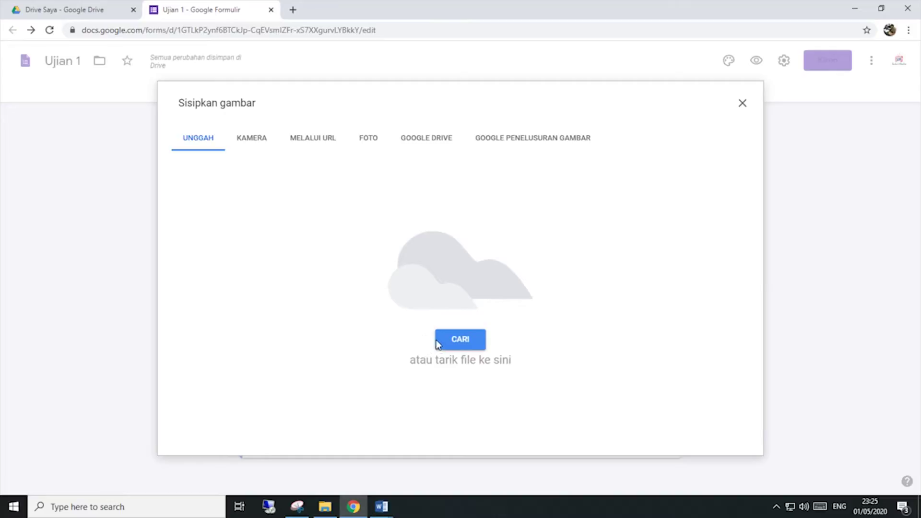
click(446, 344)
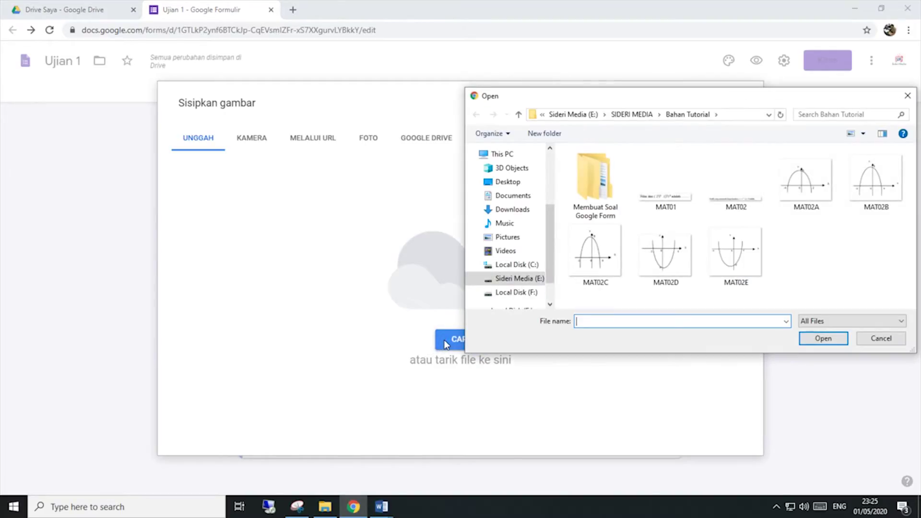
click(726, 210)
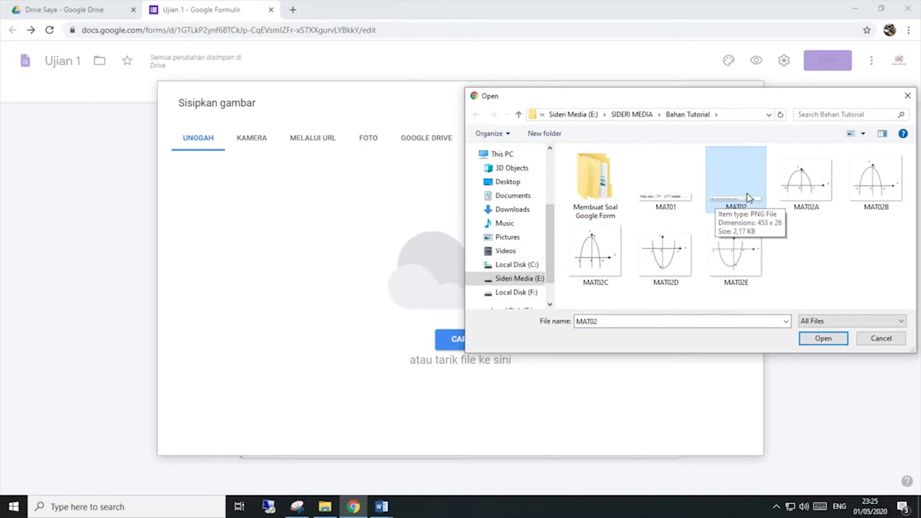
click(823, 338)
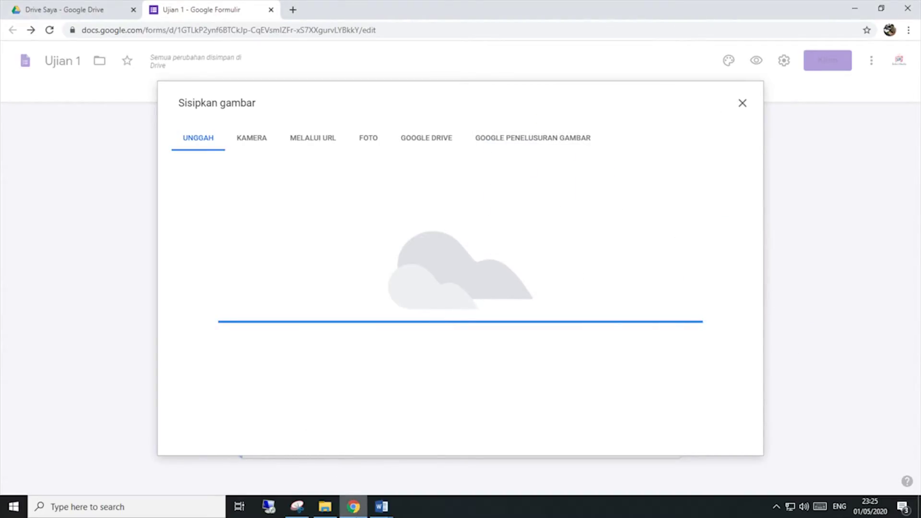
Step: Select the default 'Opsi 1' label of the first answer option
mouse_move(354, 506)
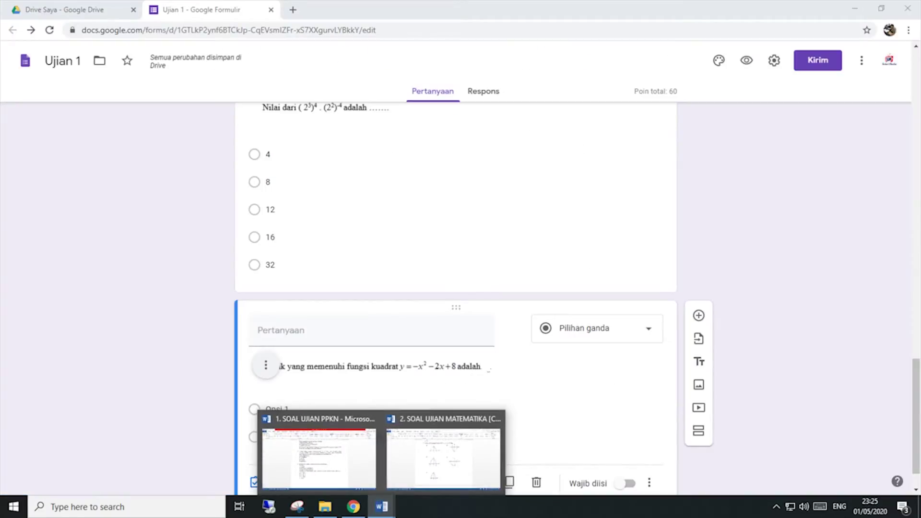
scroll(621, 407, down, 1)
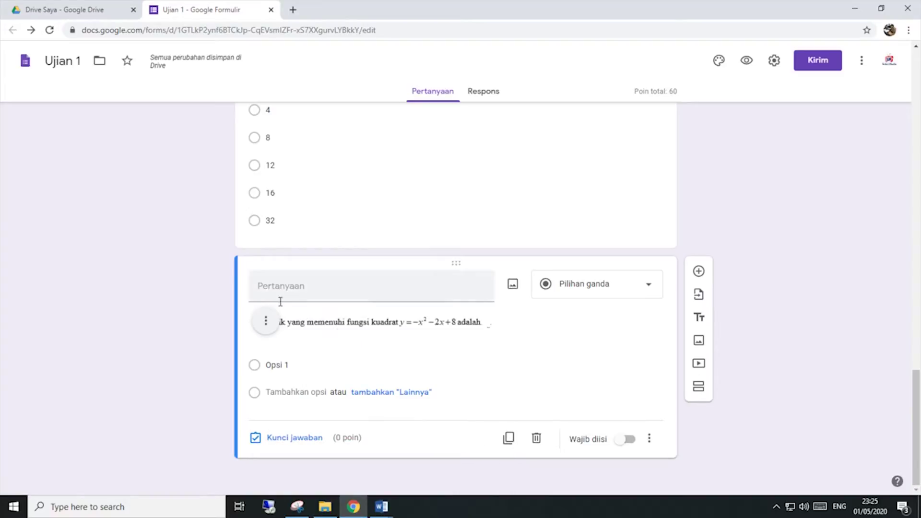
scroll(451, 349, up, 8)
scroll(449, 350, down, 8)
click(293, 363)
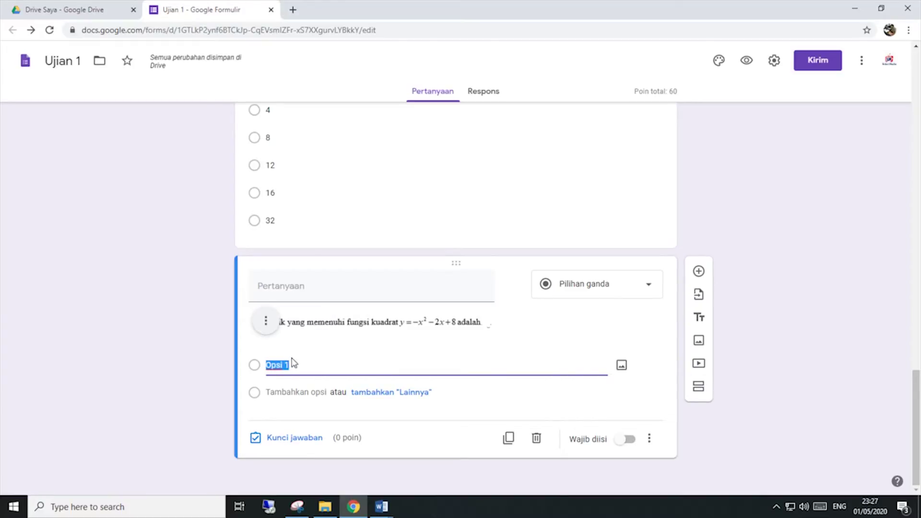
click(291, 363)
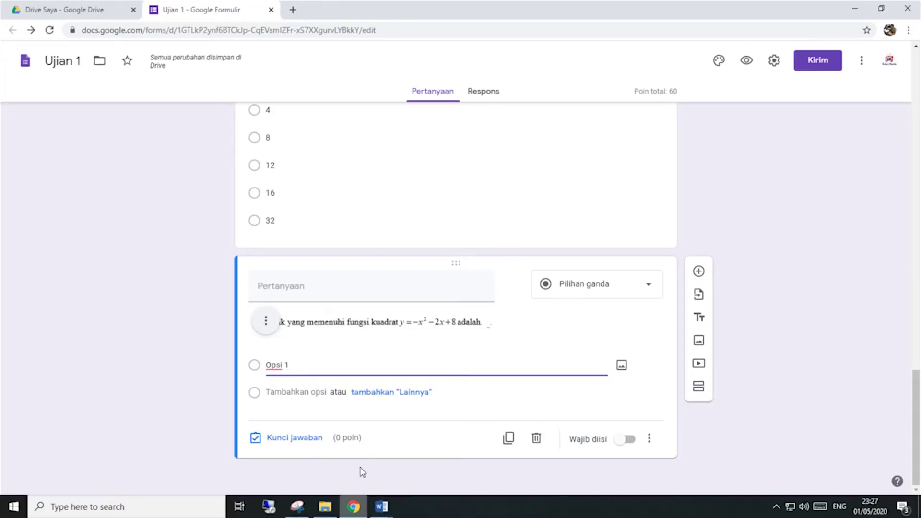
click(381, 508)
click(429, 472)
drag(508, 409, 441, 84)
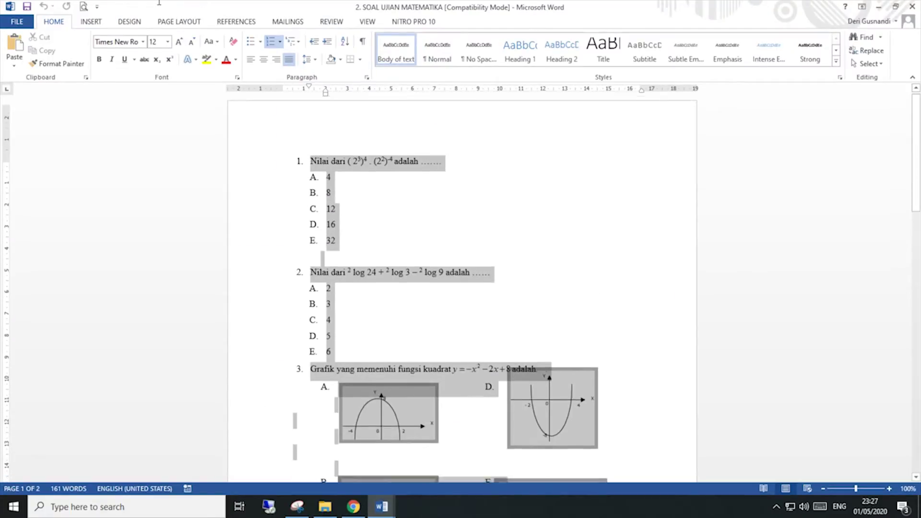
click(215, 398)
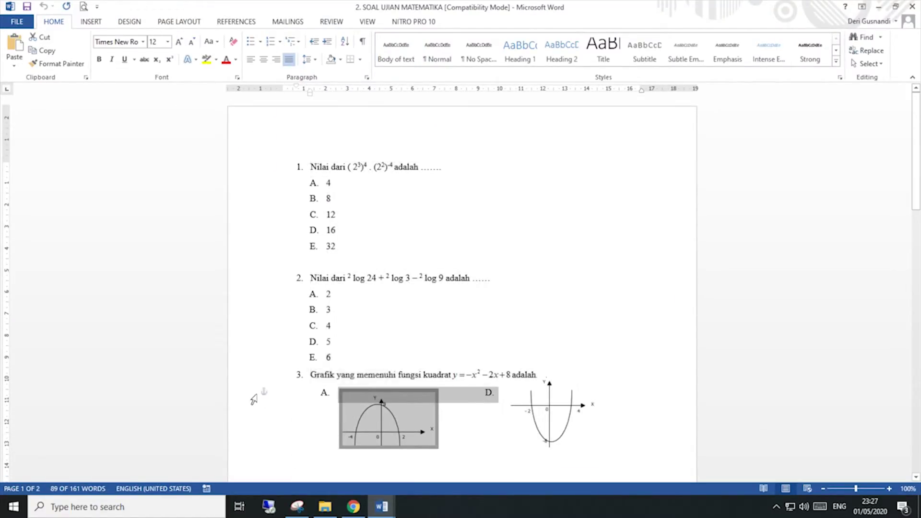
click(341, 510)
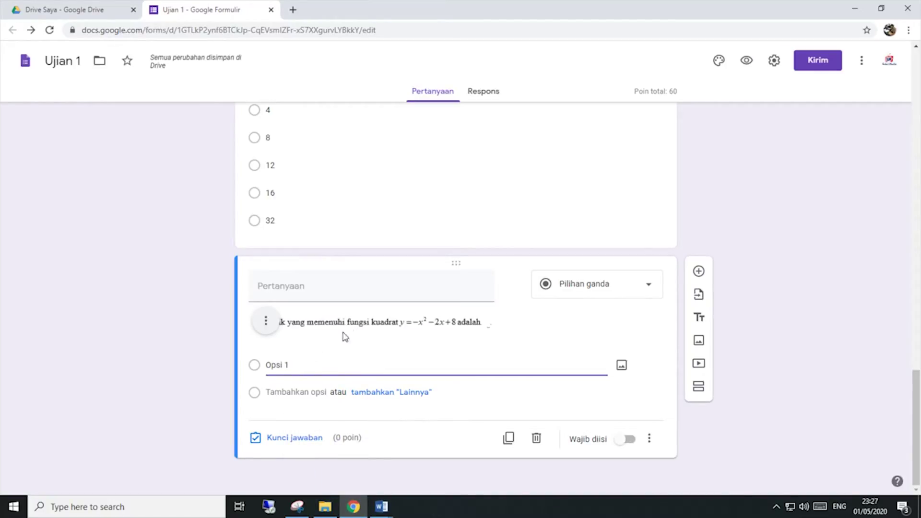
Step: Clear option 1's default label and attach the MAT02A parabola image to it
click(286, 389)
click(285, 366)
key(BackSpace)
click(621, 367)
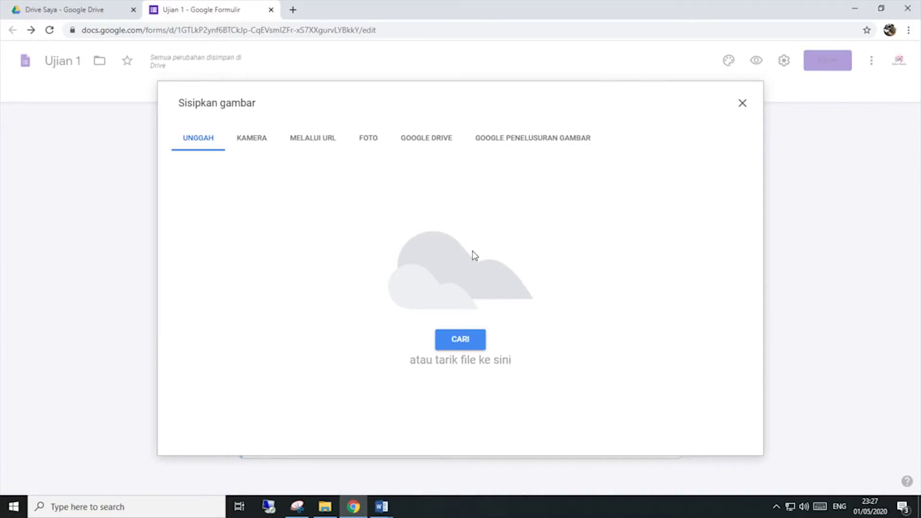
click(449, 339)
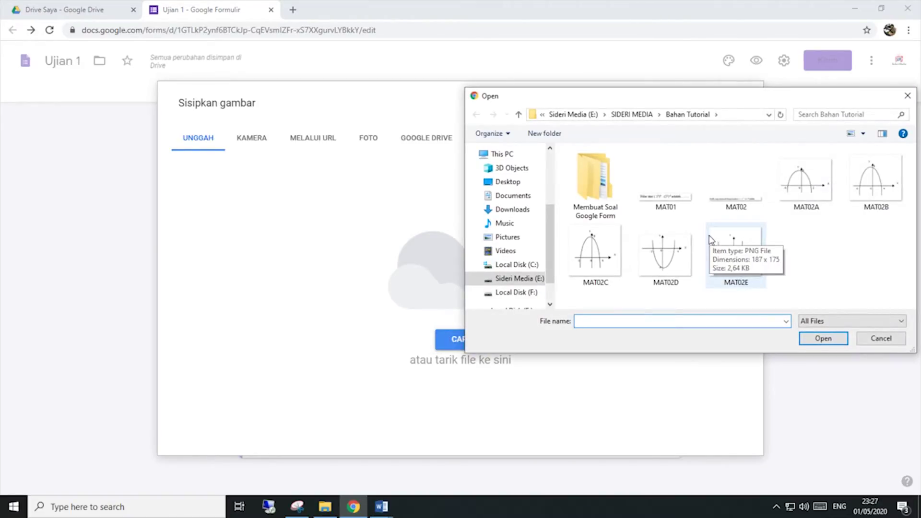
click(825, 199)
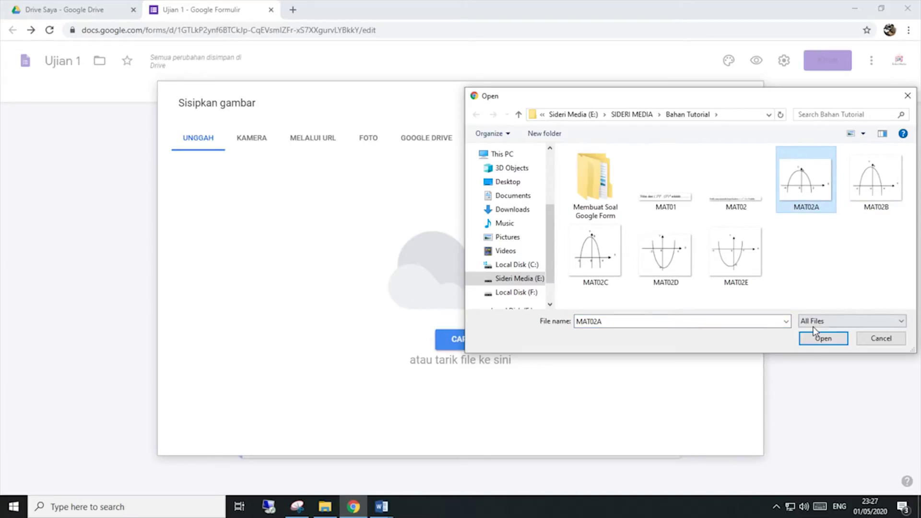
click(815, 340)
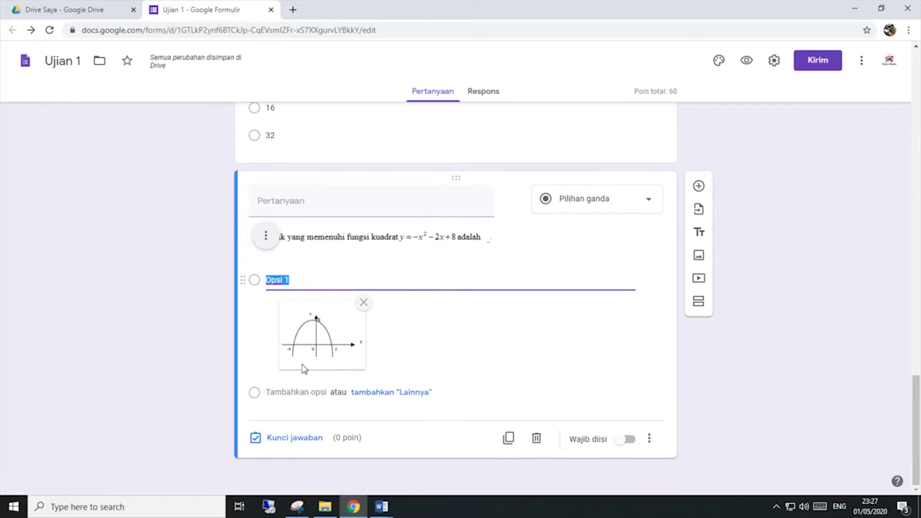
Step: Add a second answer option showing the MAT02B parabola image
click(294, 391)
click(287, 391)
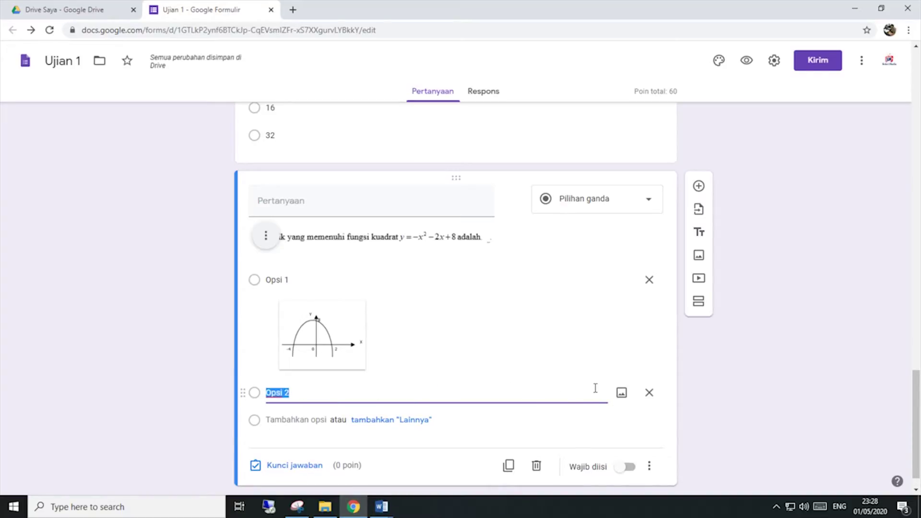
click(622, 392)
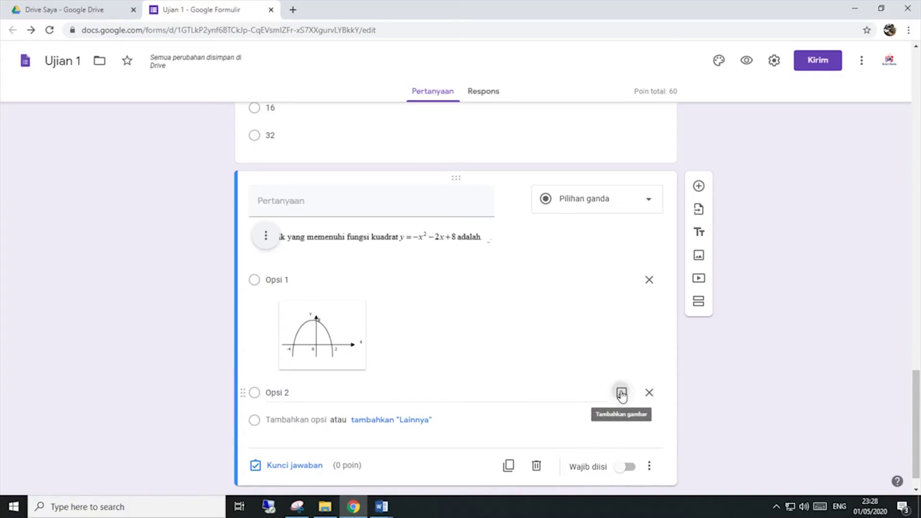
click(452, 342)
click(876, 194)
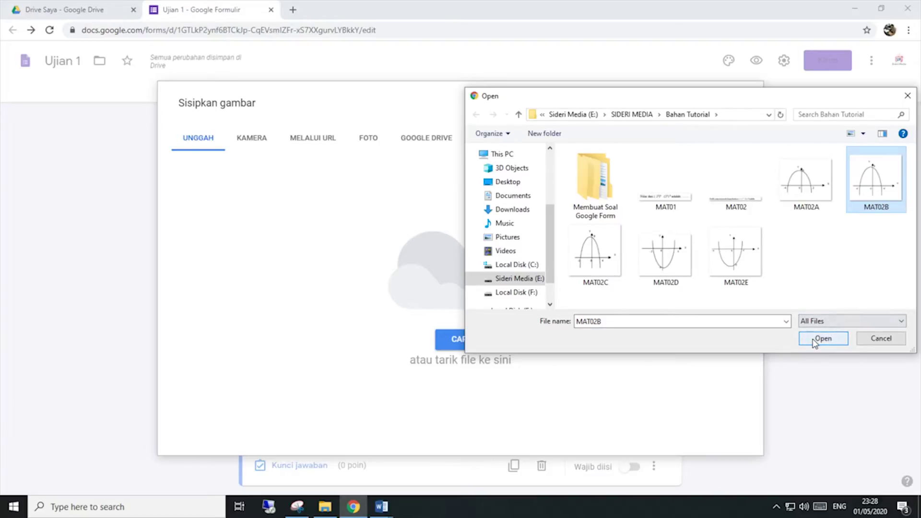
click(817, 341)
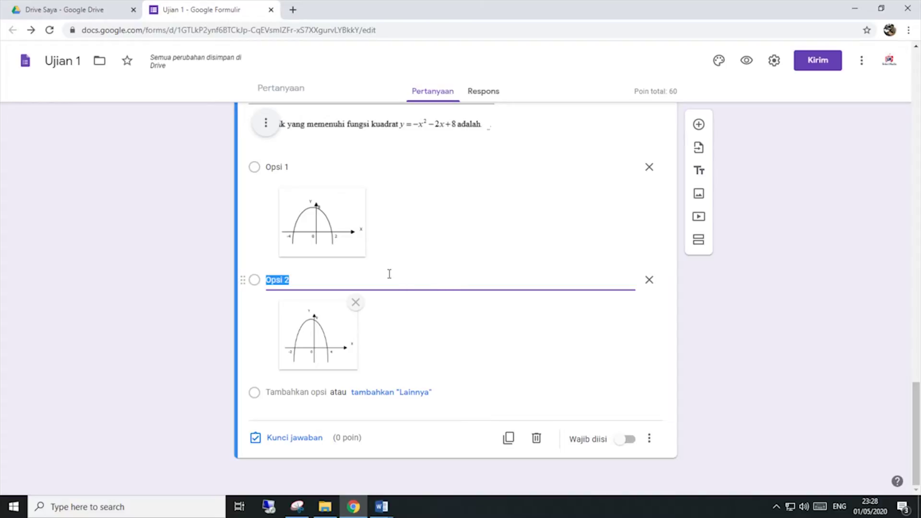
scroll(396, 276, up, 5)
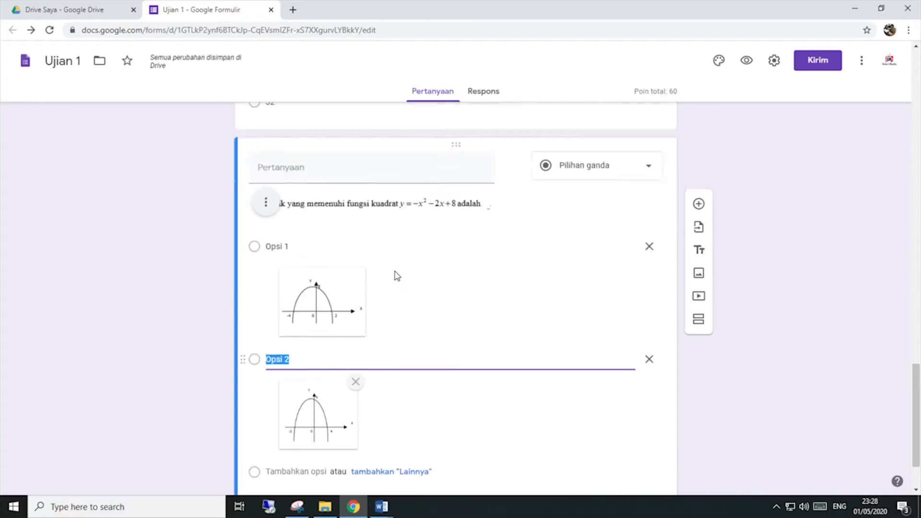
scroll(397, 275, down, 5)
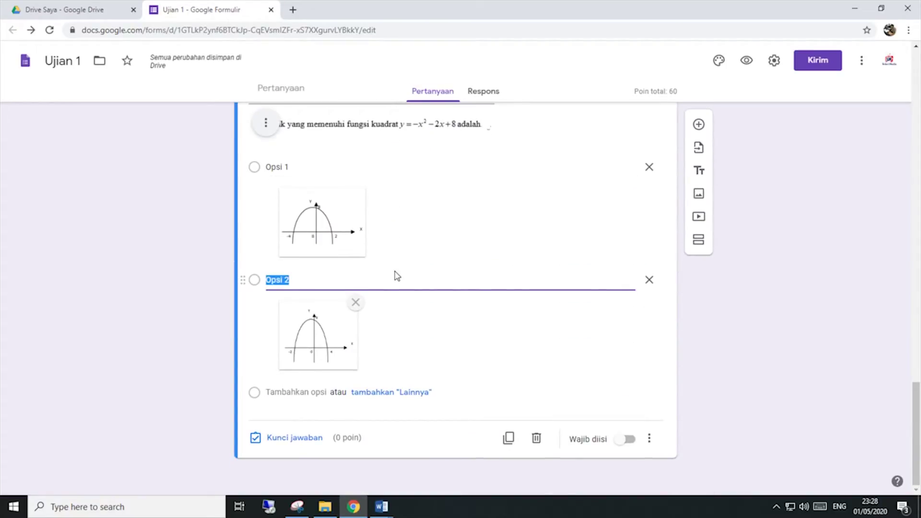
Step: Add a third answer option carrying the MAT02C parabola image
click(307, 392)
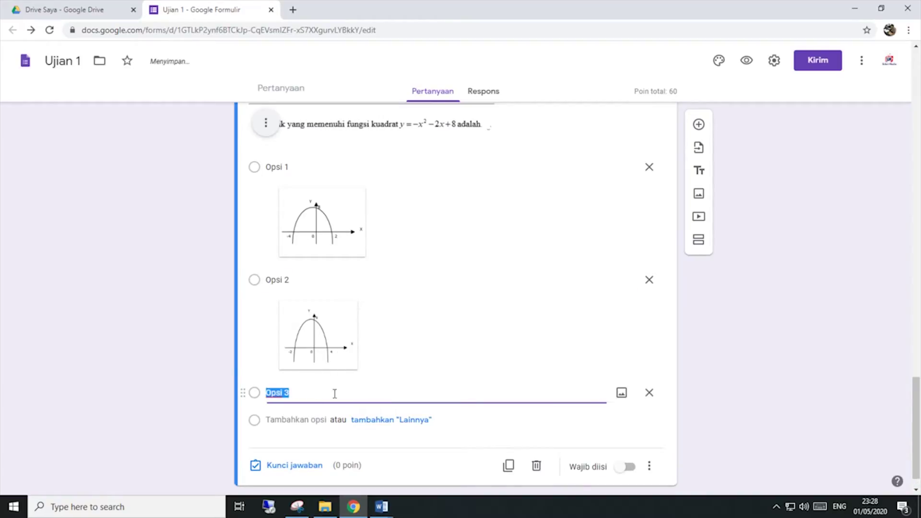
click(622, 394)
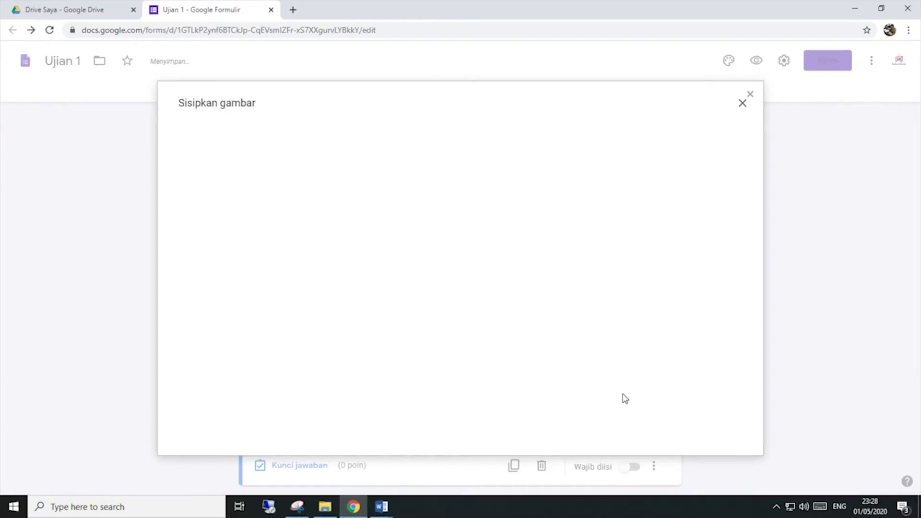
click(470, 343)
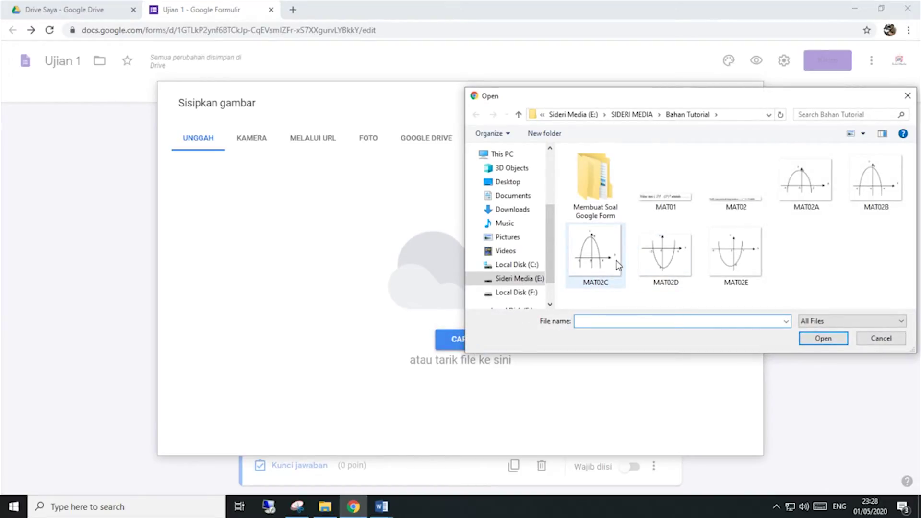
click(618, 265)
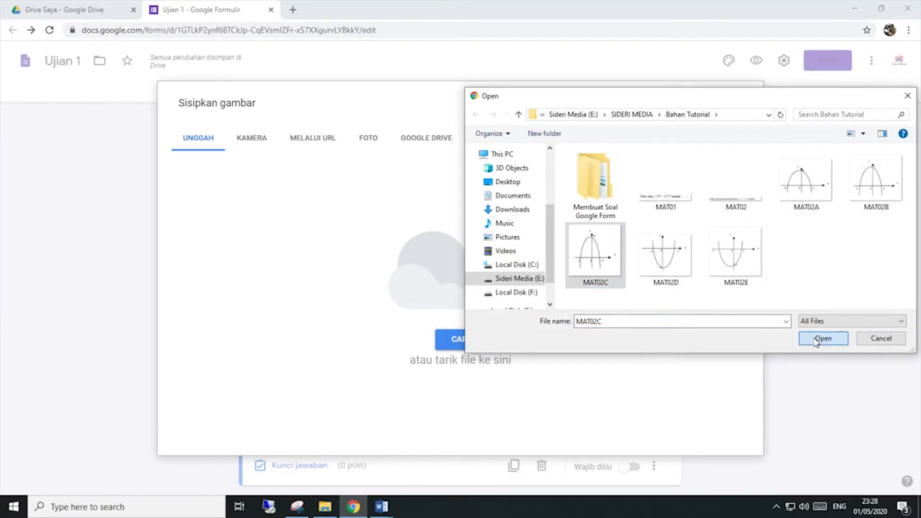
click(815, 338)
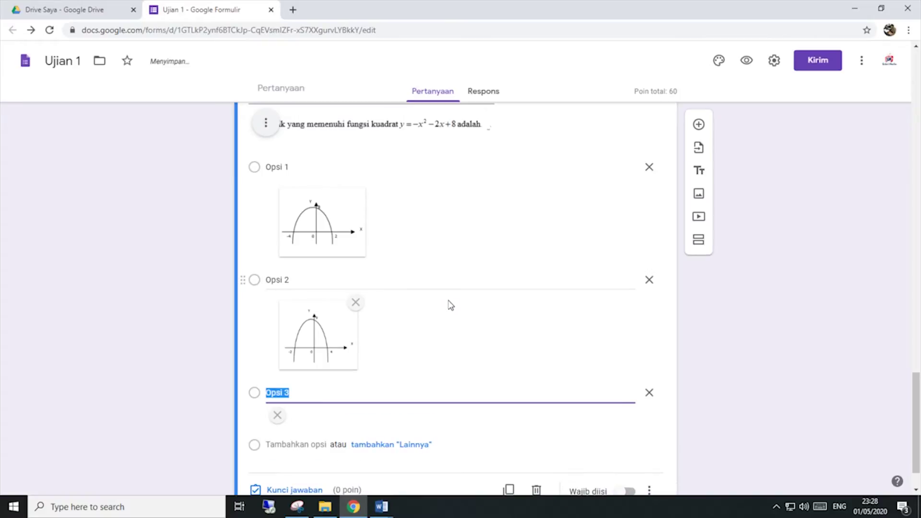
Step: Delete the default 'Opsi' label text from all three options
click(307, 170)
key(BackSpace)
click(310, 279)
key(BackSpace)
click(304, 392)
key(BackSpace)
click(310, 168)
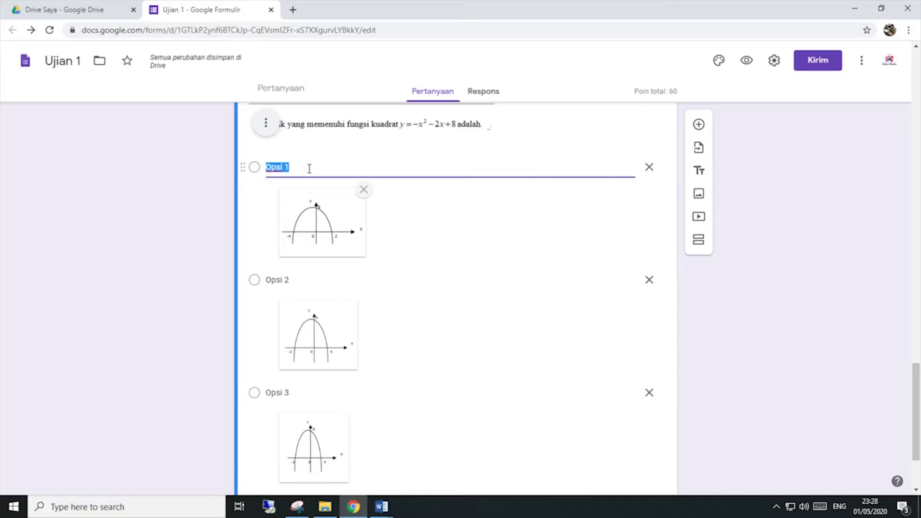
scroll(305, 180, up, 1)
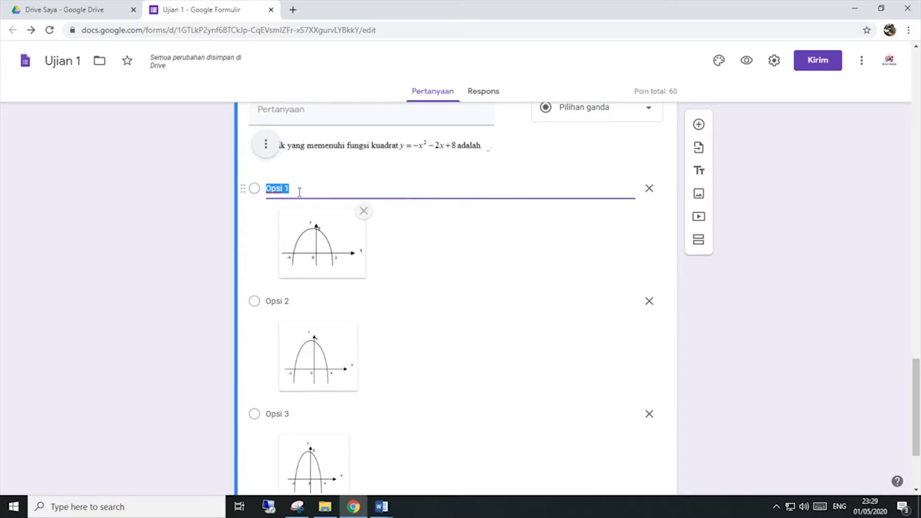
Step: Label each of the three graph options with a single period
key(BackSpace)
text(.)
click(302, 300)
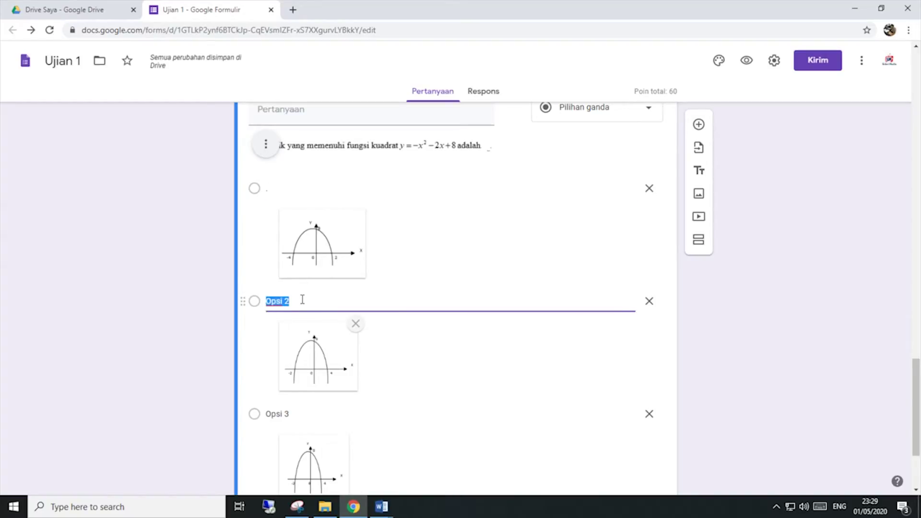
text(.)
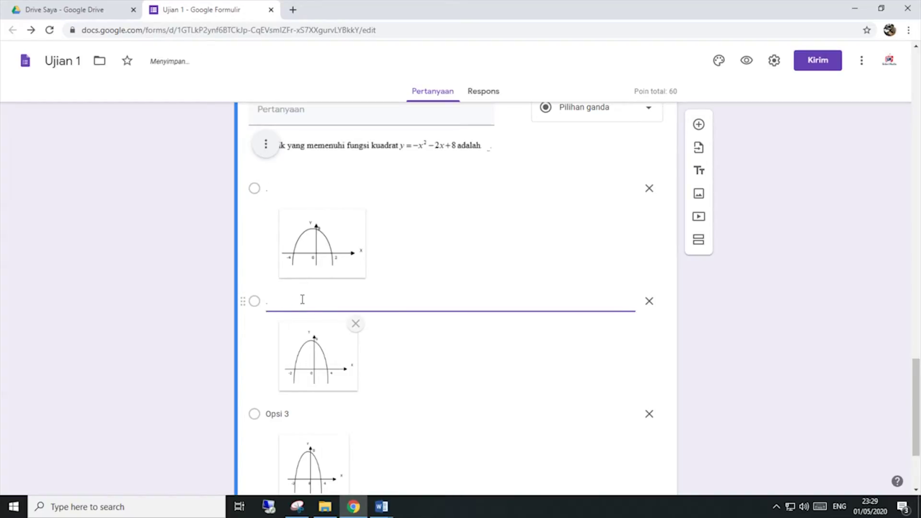
click(298, 408)
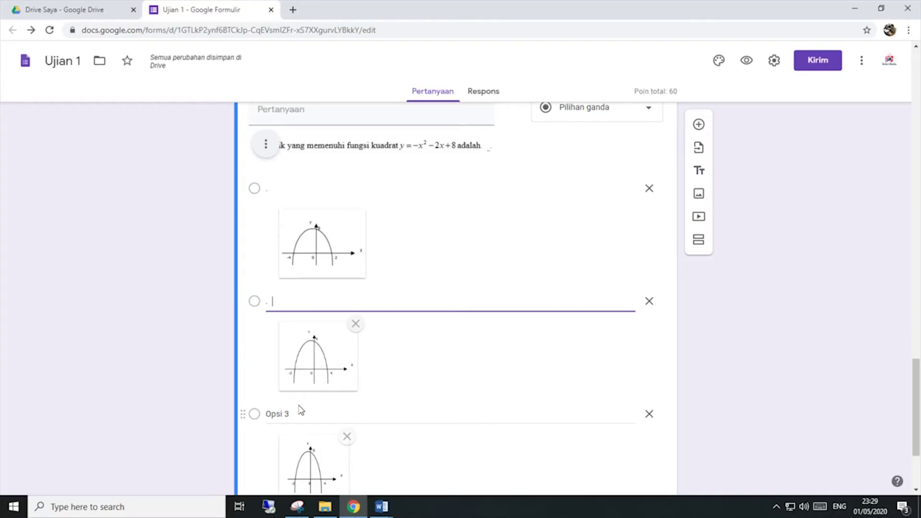
text(.)
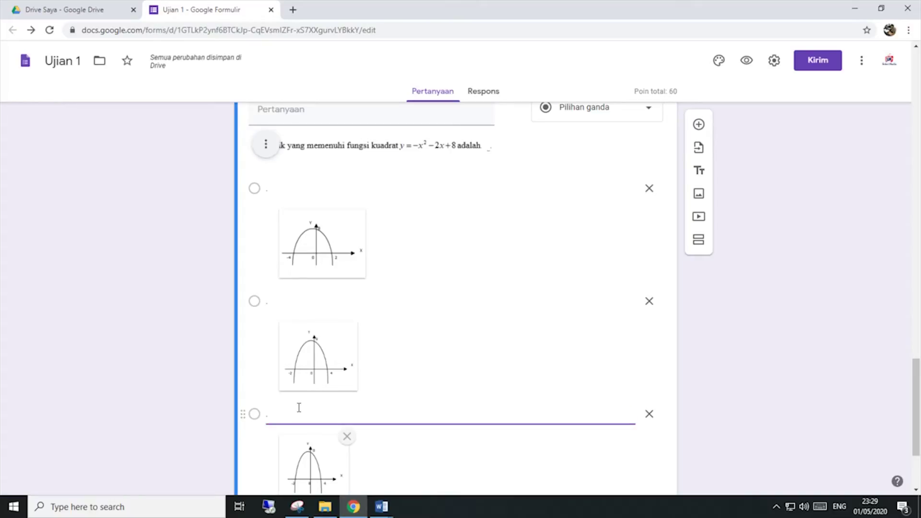
scroll(293, 410, down, 3)
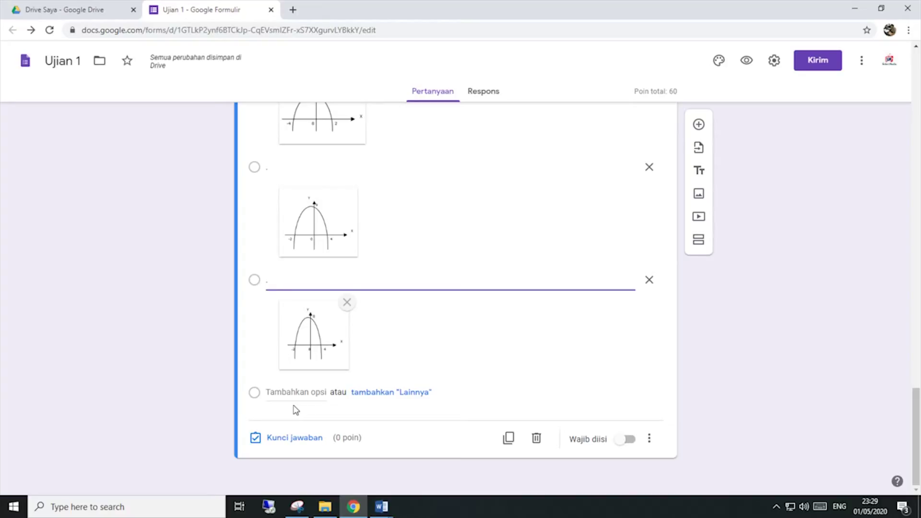
Step: Add fourth and fifth options with the MAT02D and MAT02E images, labelled with periods
click(298, 392)
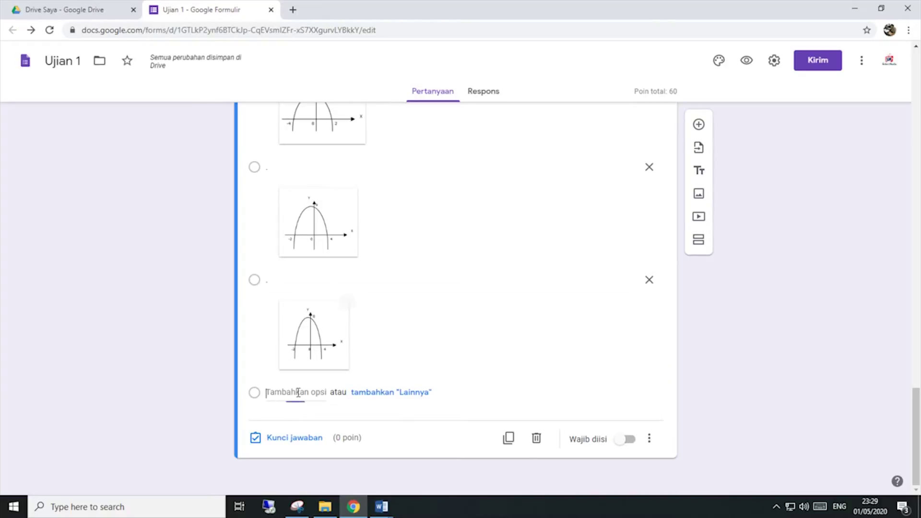
click(621, 391)
click(462, 337)
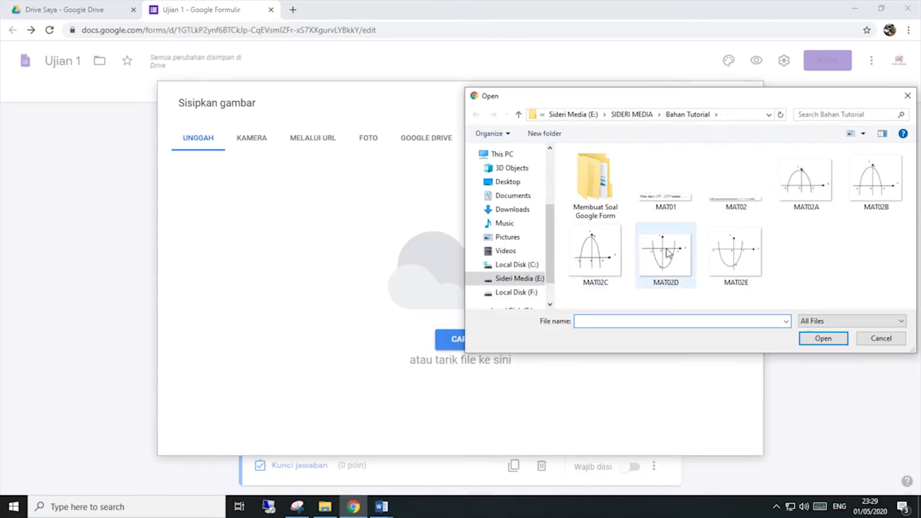
double_click(666, 254)
text(.)
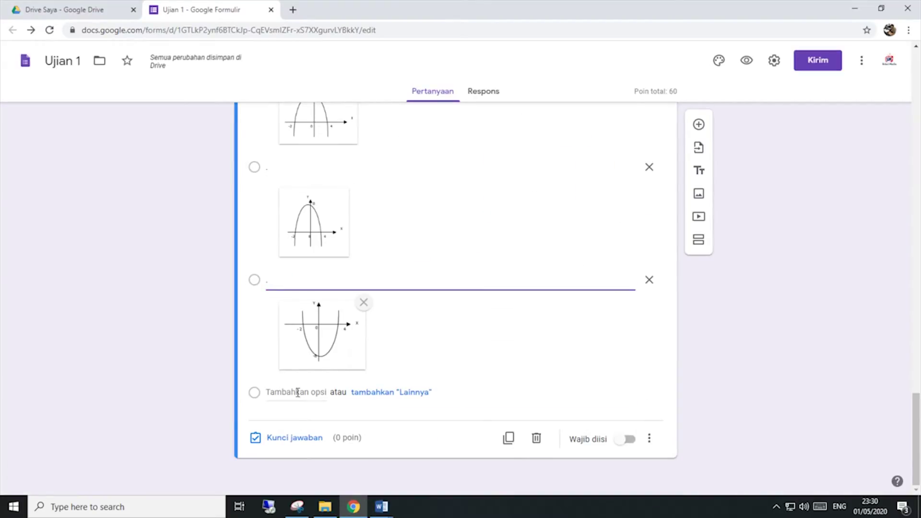
click(298, 393)
click(620, 391)
click(460, 339)
click(735, 255)
click(823, 338)
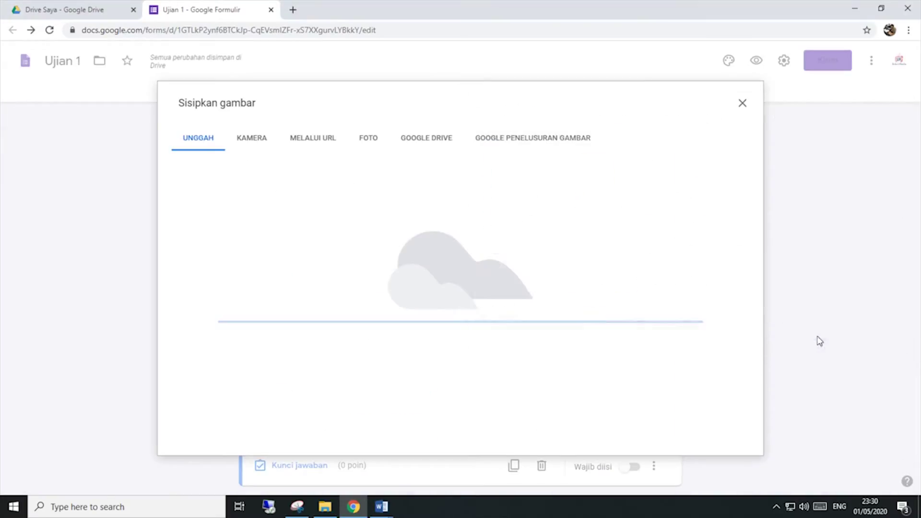
click(320, 282)
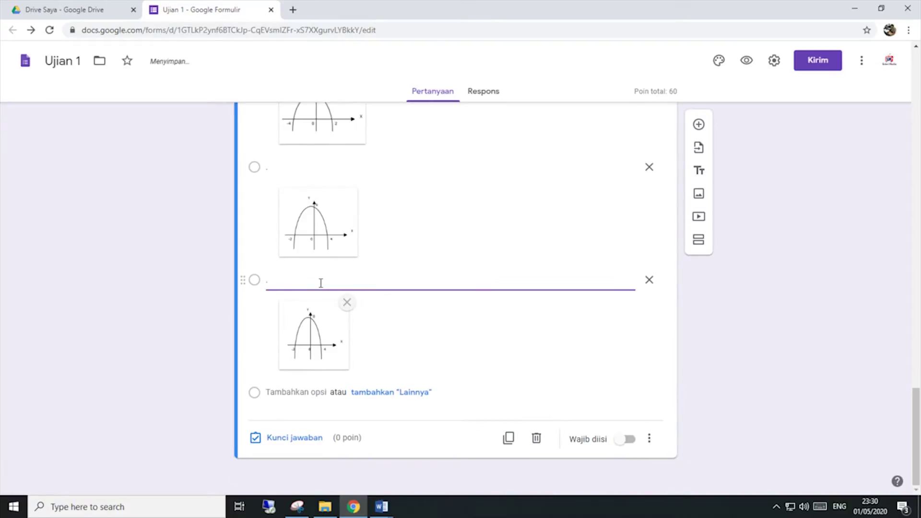
text(.)
Step: Add a fourth option after the third, attach the MAT02D graph, and label it with a period
scroll(631, 407, up, 3)
scroll(631, 407, down, 3)
scroll(630, 407, up, 3)
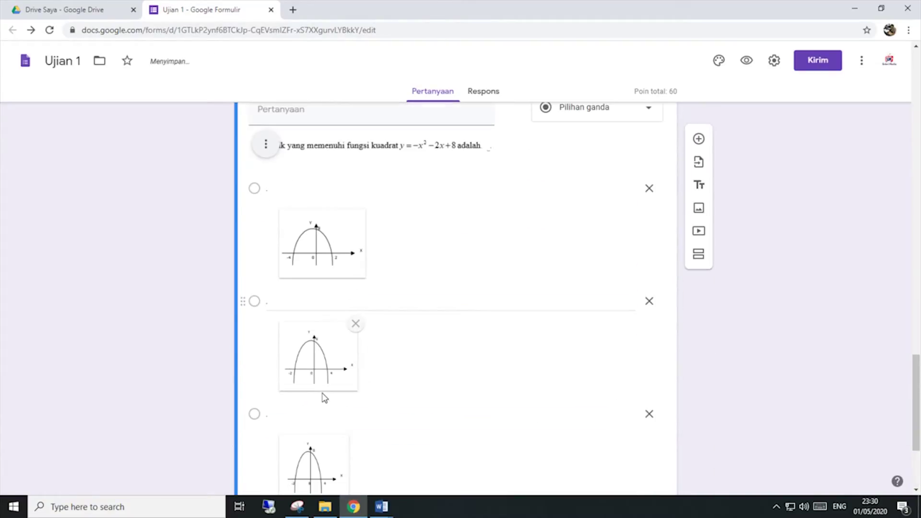
key(Return)
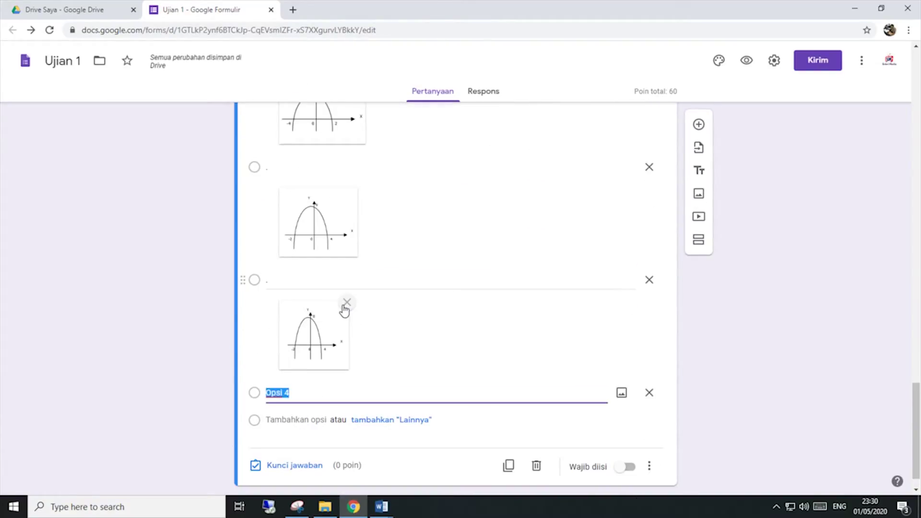
scroll(358, 321, up, 5)
scroll(339, 366, down, 5)
click(621, 392)
click(461, 339)
double_click(665, 273)
scroll(330, 325, up, 10)
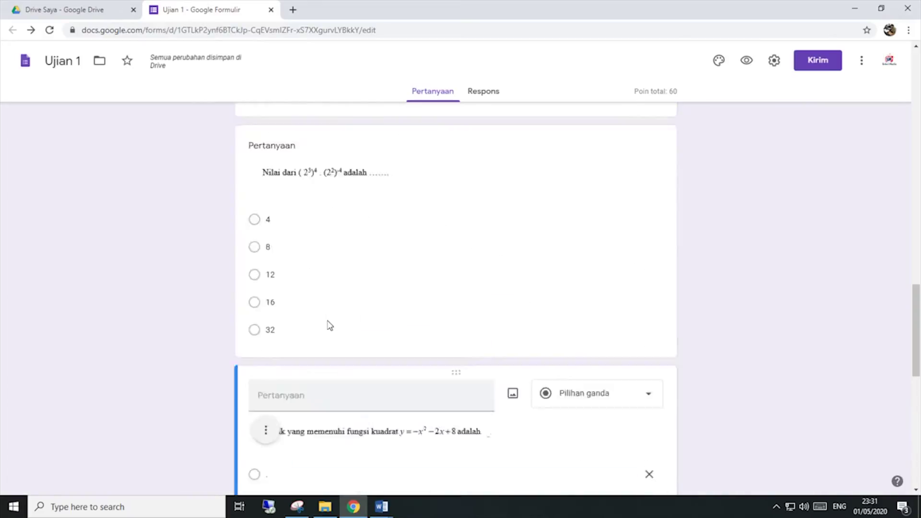
scroll(330, 325, down, 6)
click(299, 188)
click(302, 300)
click(287, 188)
click(303, 301)
click(315, 415)
scroll(315, 416, down, 5)
click(316, 281)
text(.)
Step: Add a fifth option carrying the MAT02E parabola graph image
click(282, 392)
click(620, 391)
click(458, 339)
click(716, 263)
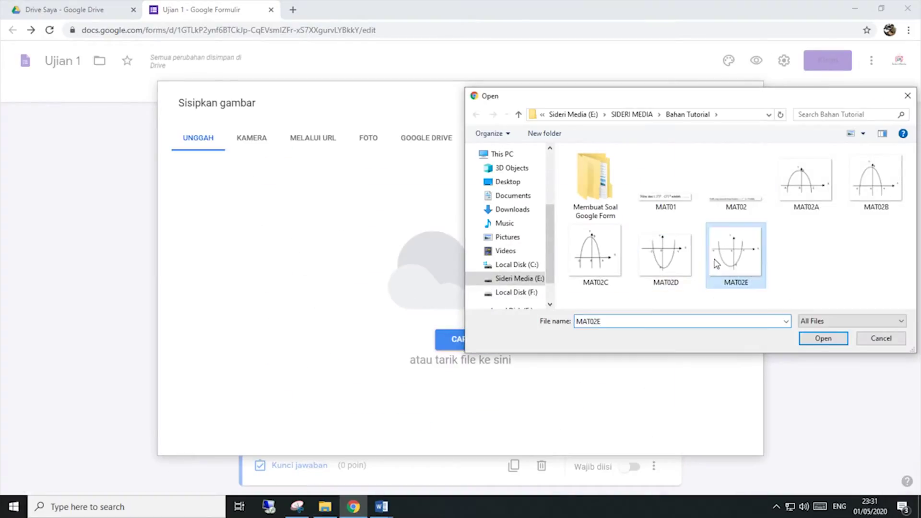
double_click(716, 264)
click(718, 362)
scroll(480, 356, up, 6)
scroll(459, 360, down, 6)
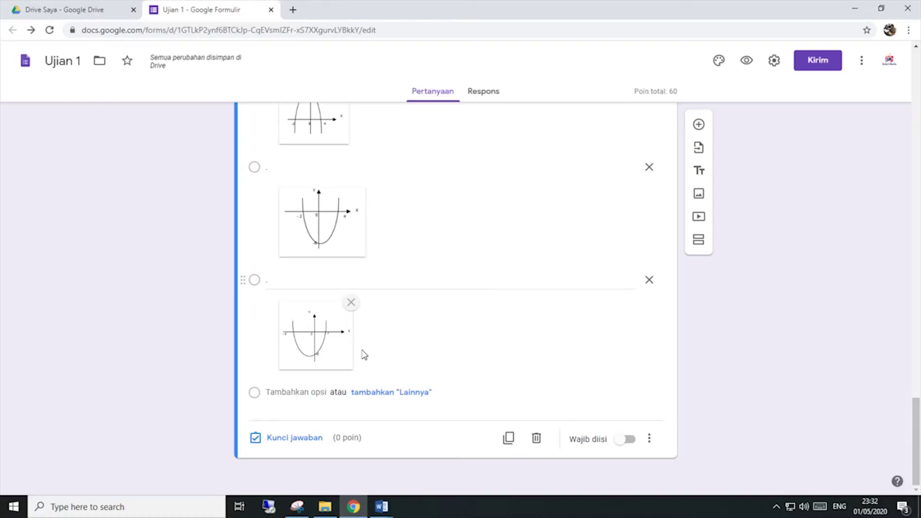
scroll(365, 355, up, 5)
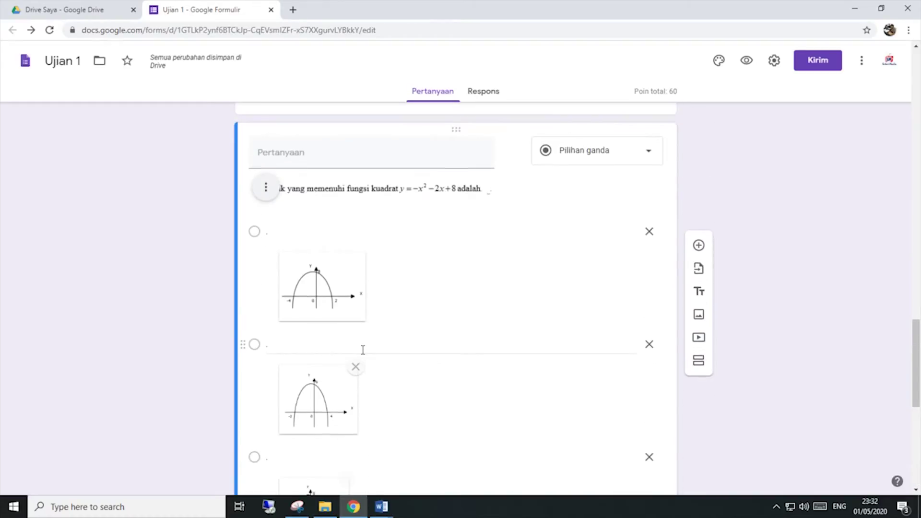
scroll(364, 355, down, 5)
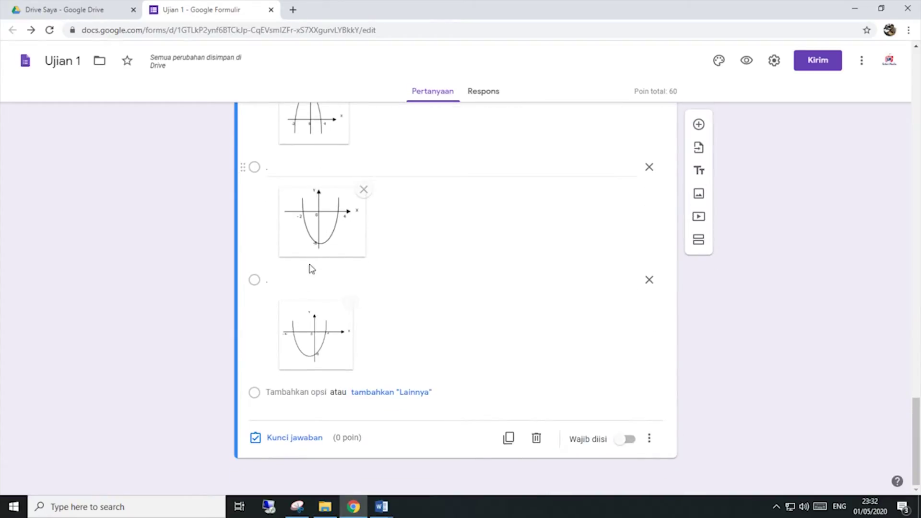
scroll(310, 269, up, 3)
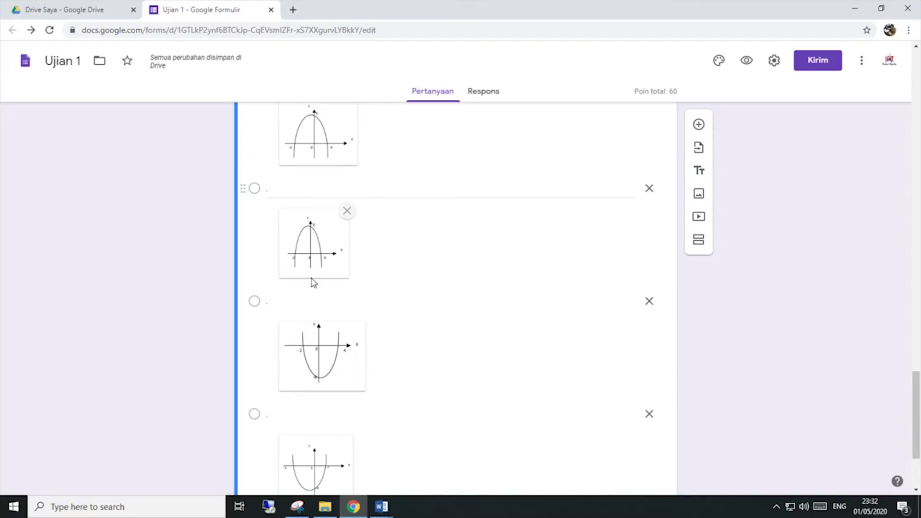
scroll(313, 282, down, 3)
scroll(312, 282, up, 3)
scroll(313, 282, down, 3)
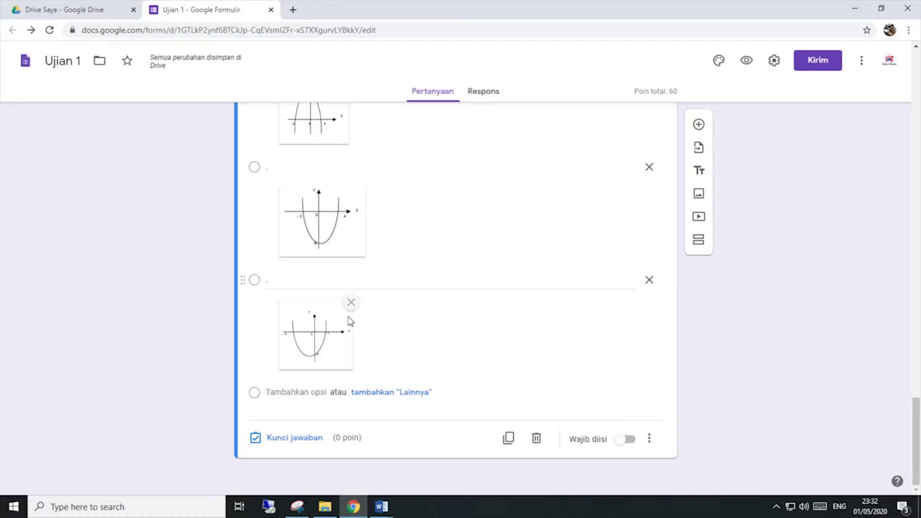
Step: Turn on option shuffling and open the answer key, checking the Word exam document for the answer
click(653, 436)
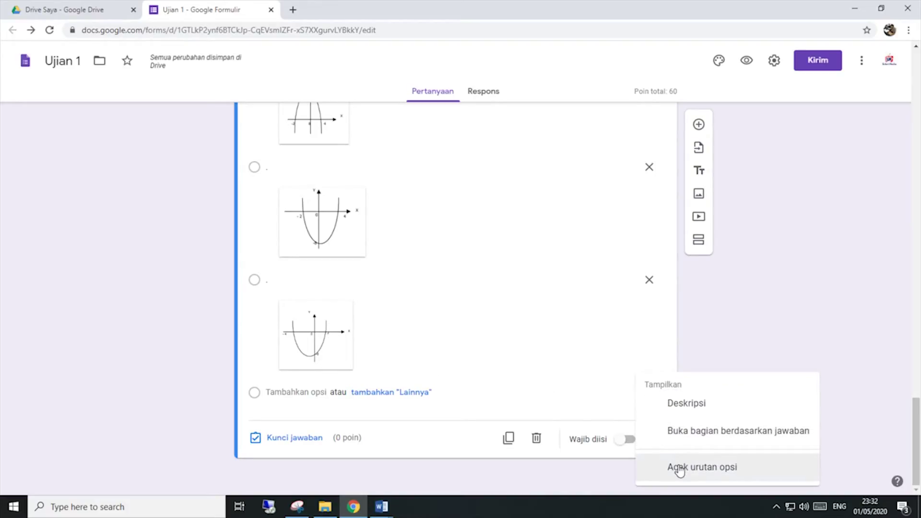
click(679, 467)
click(294, 439)
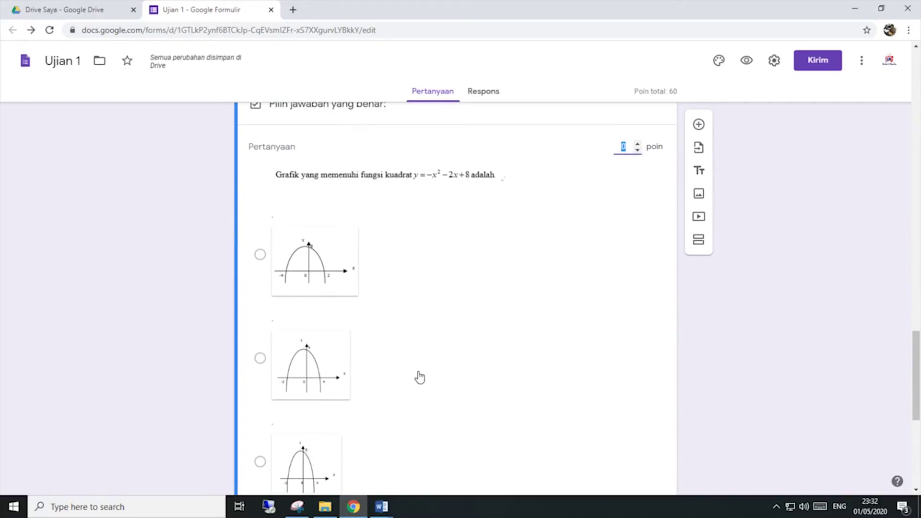
mouse_move(382, 504)
click(441, 422)
scroll(508, 336, down, 5)
scroll(524, 311, down, 15)
scroll(525, 310, up, 15)
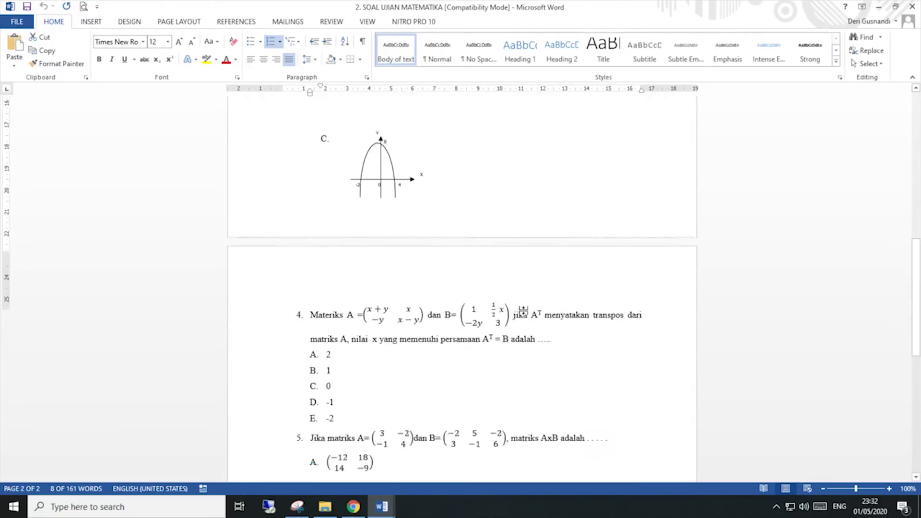
scroll(524, 311, down, 12)
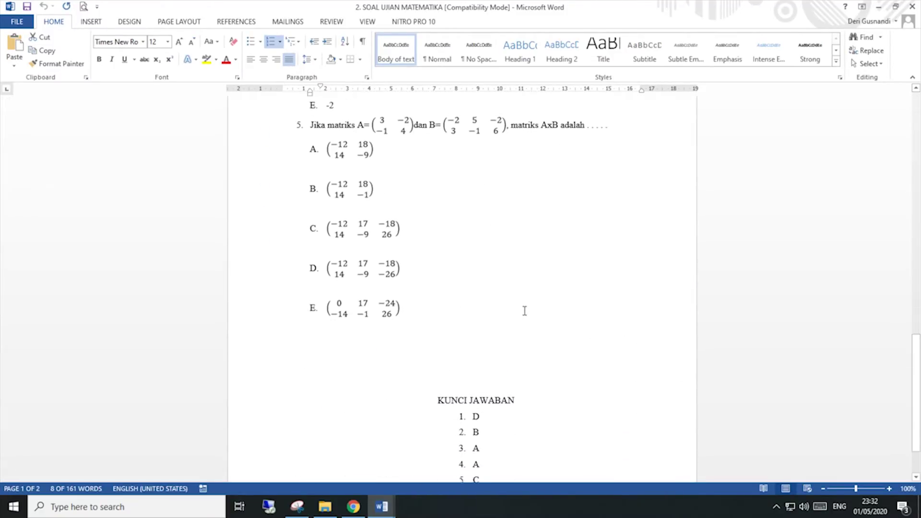
click(354, 507)
Step: Mark the first graph as correct, set the question to 20 points, and finish the answer key
click(260, 254)
click(625, 146)
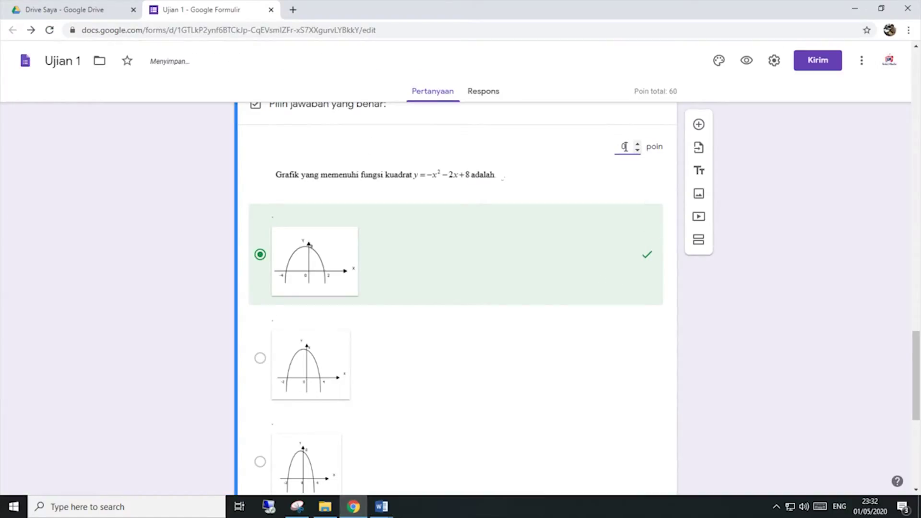
double_click(625, 146)
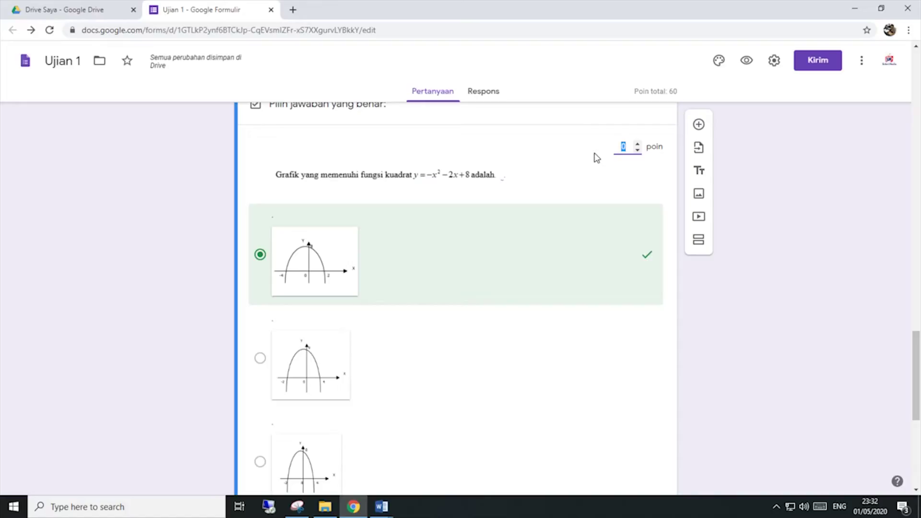
text(20)
click(747, 323)
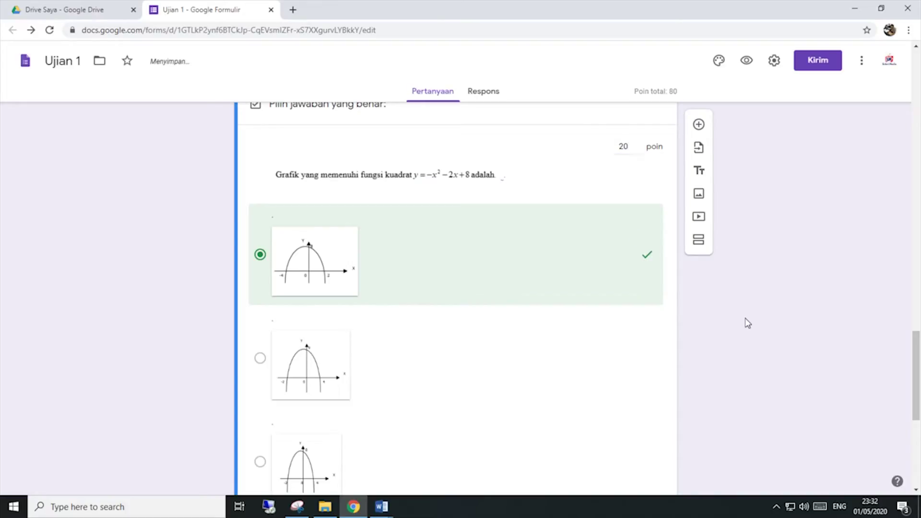
scroll(441, 225, up, 3)
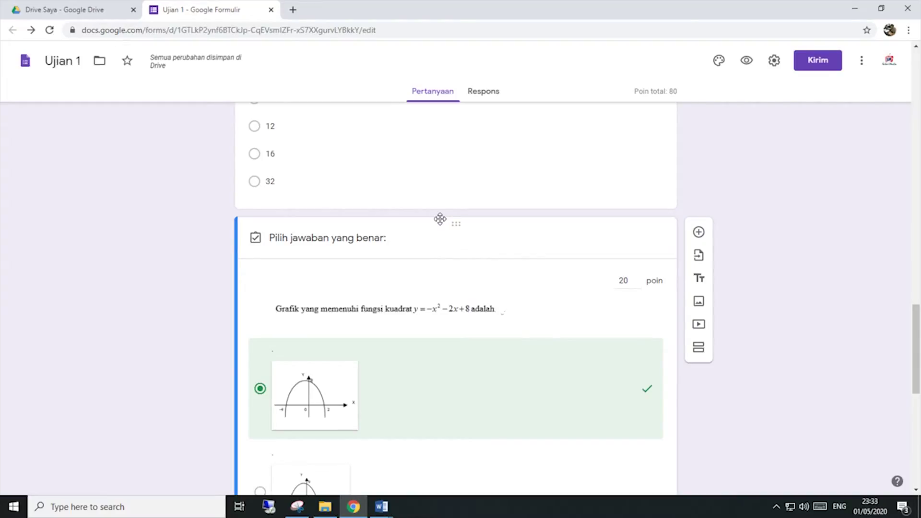
scroll(440, 220, down, 7)
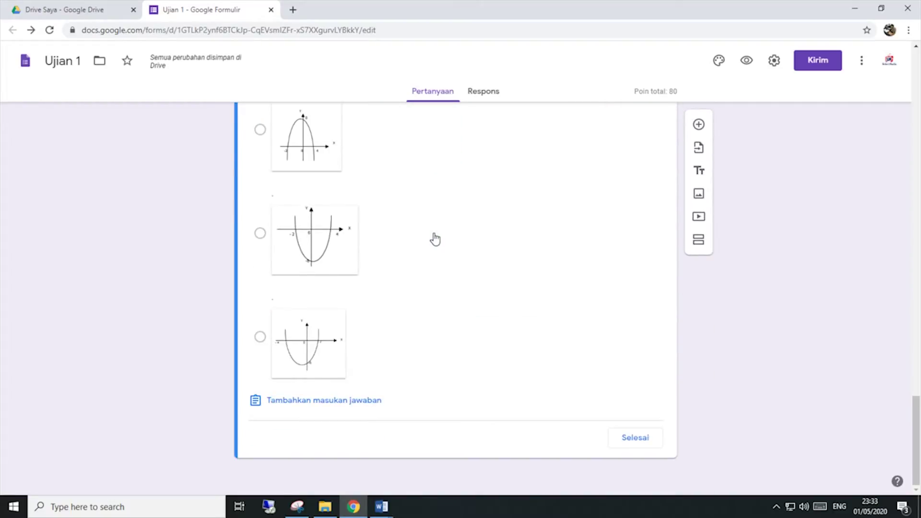
scroll(435, 238, up, 9)
scroll(436, 238, down, 7)
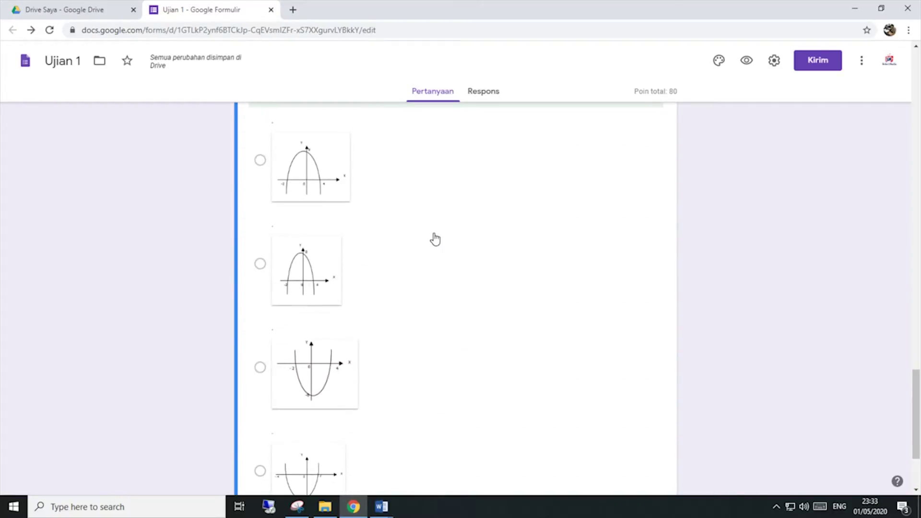
scroll(435, 239, up, 5)
scroll(435, 239, down, 2)
scroll(435, 238, down, 6)
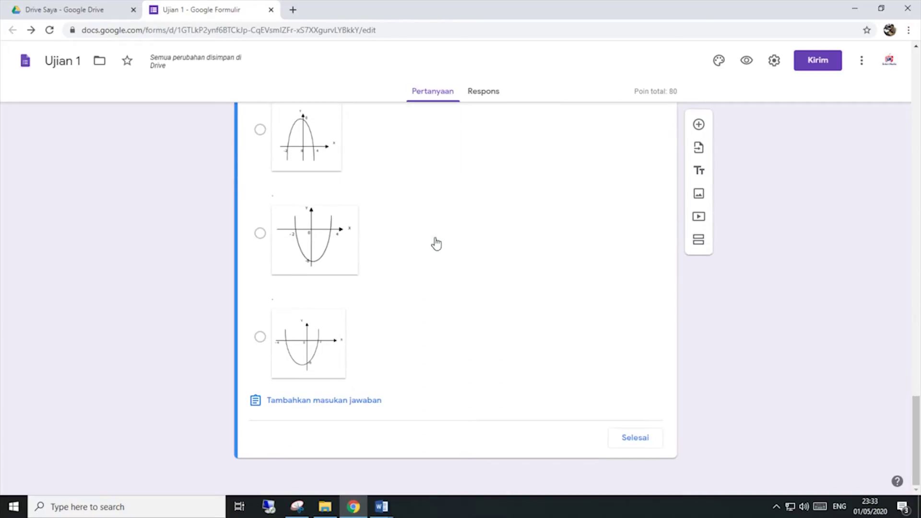
click(636, 443)
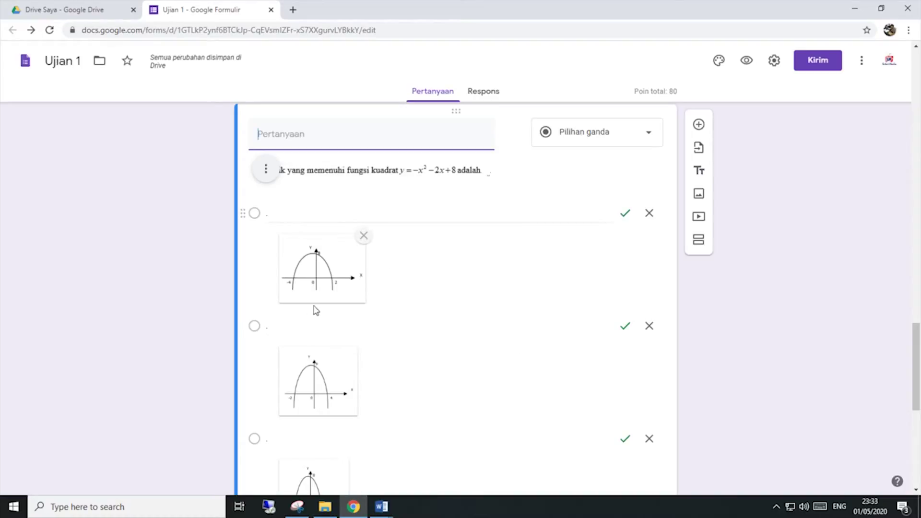
scroll(314, 422, down, 5)
scroll(312, 422, up, 5)
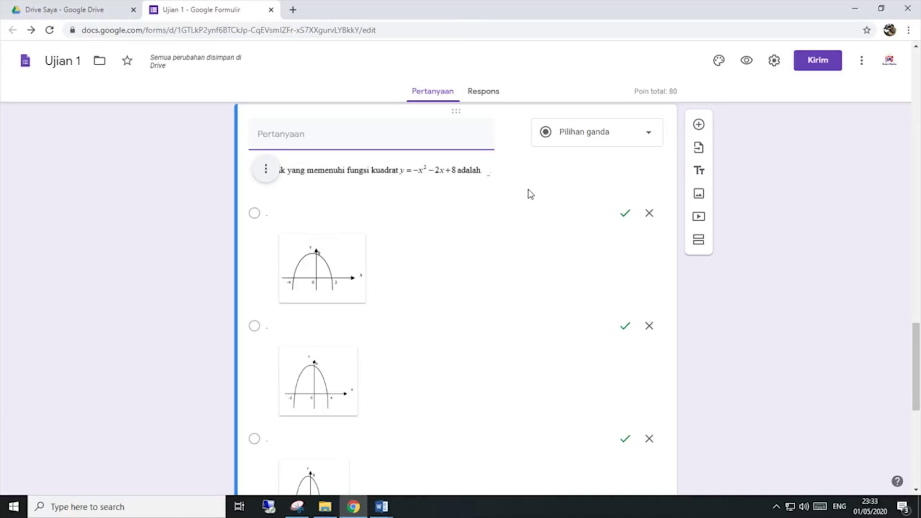
scroll(527, 213, down, 3)
scroll(526, 211, up, 3)
scroll(541, 263, down, 8)
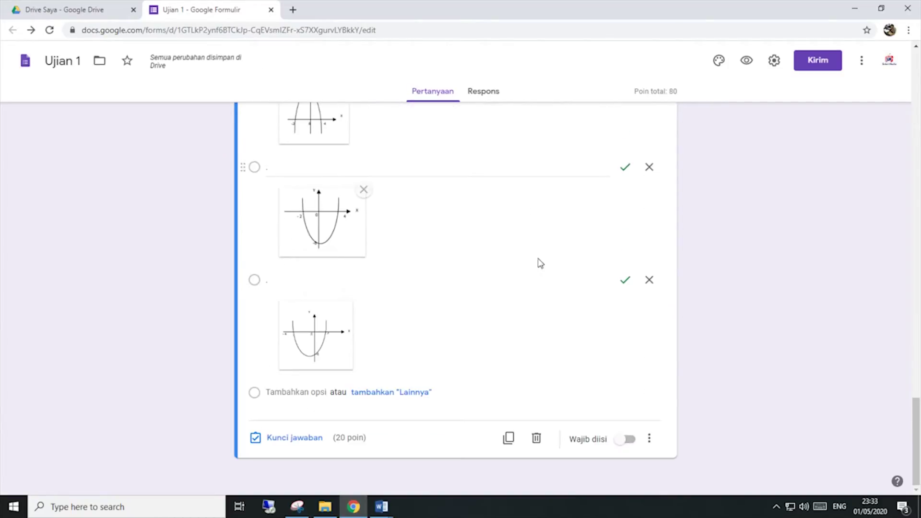
Step: Recheck the question's settings menu and consult the mathematics exam document
click(649, 438)
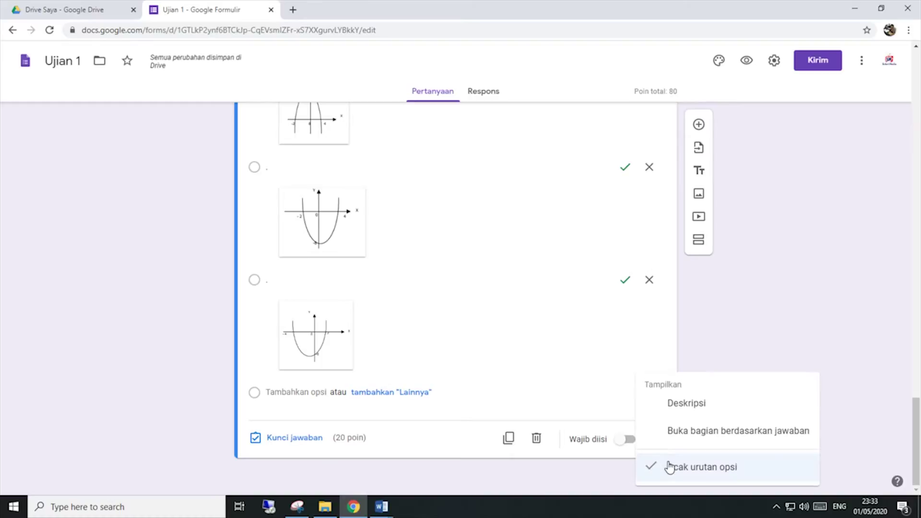
click(732, 350)
scroll(715, 346, up, 5)
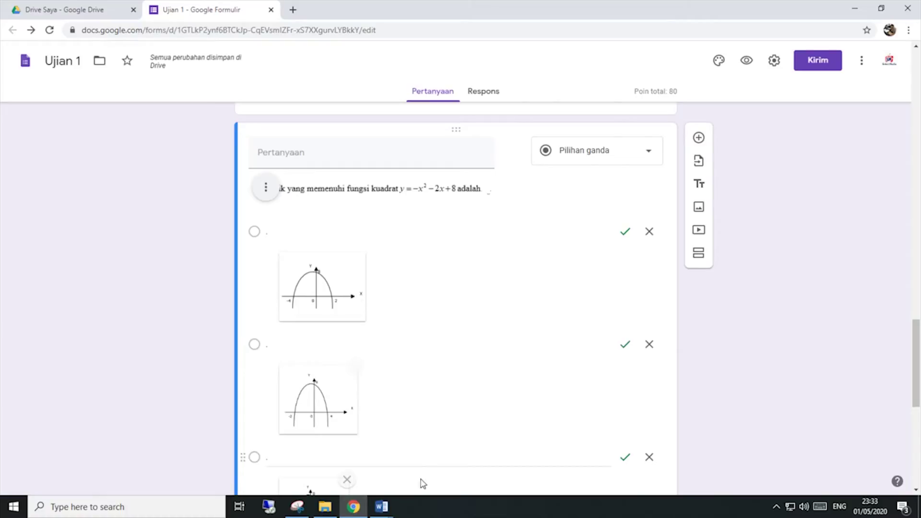
mouse_move(388, 513)
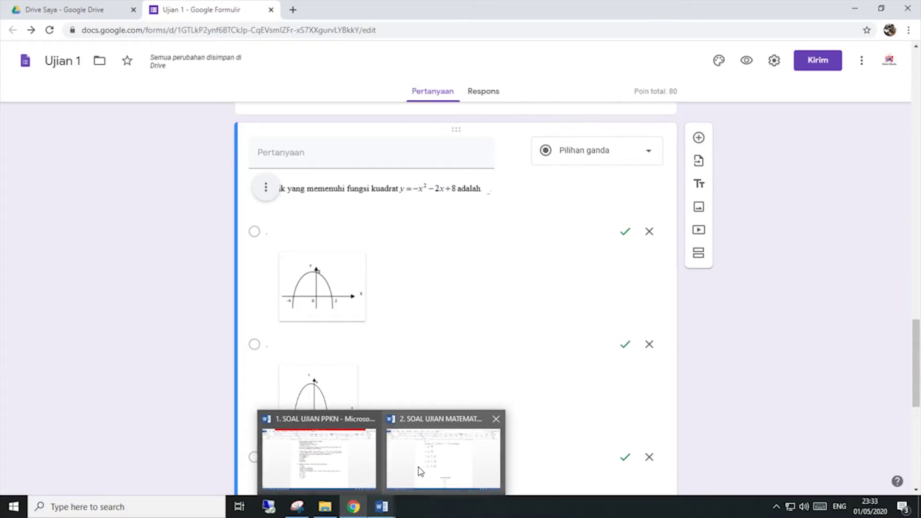
click(416, 472)
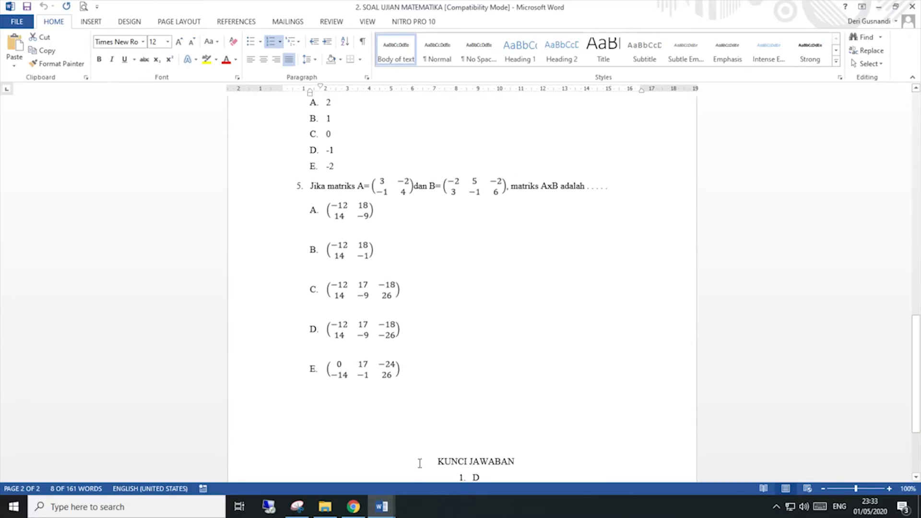
scroll(419, 463, up, 5)
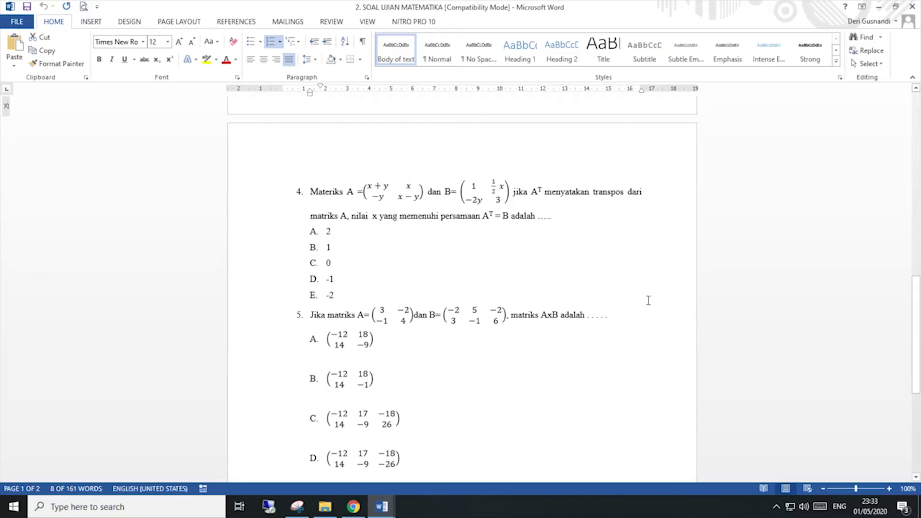
click(353, 506)
Step: Enable 'Acak urutan opsi' so the graph question's answer choices are shuffled
scroll(377, 386, down, 10)
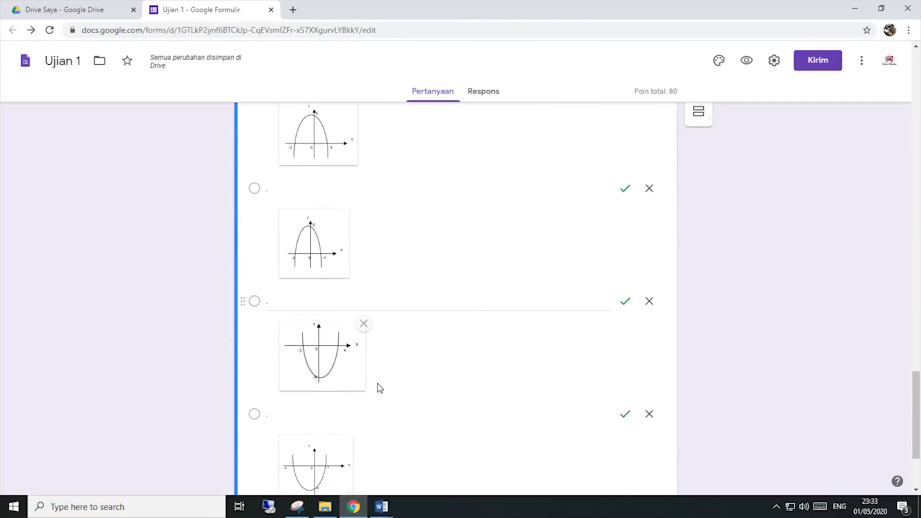
scroll(353, 403, up, 7)
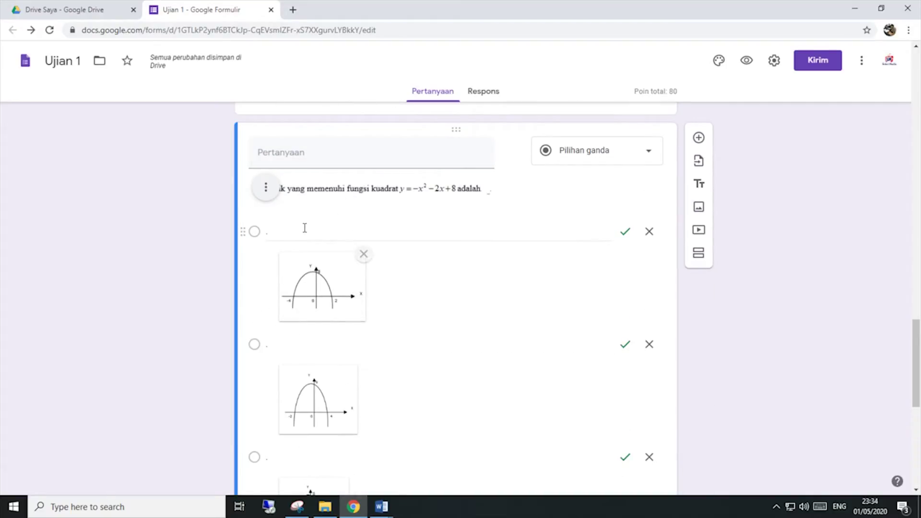
scroll(297, 427, down, 3)
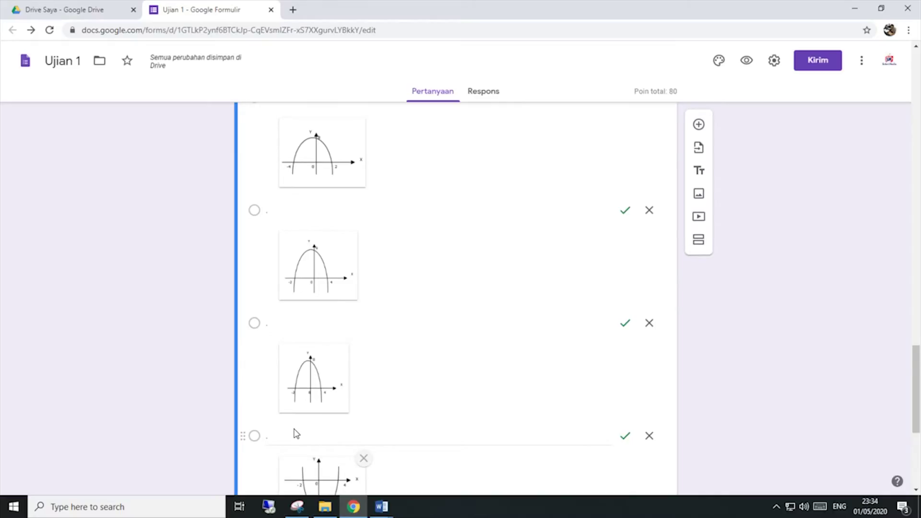
scroll(307, 432, down, 5)
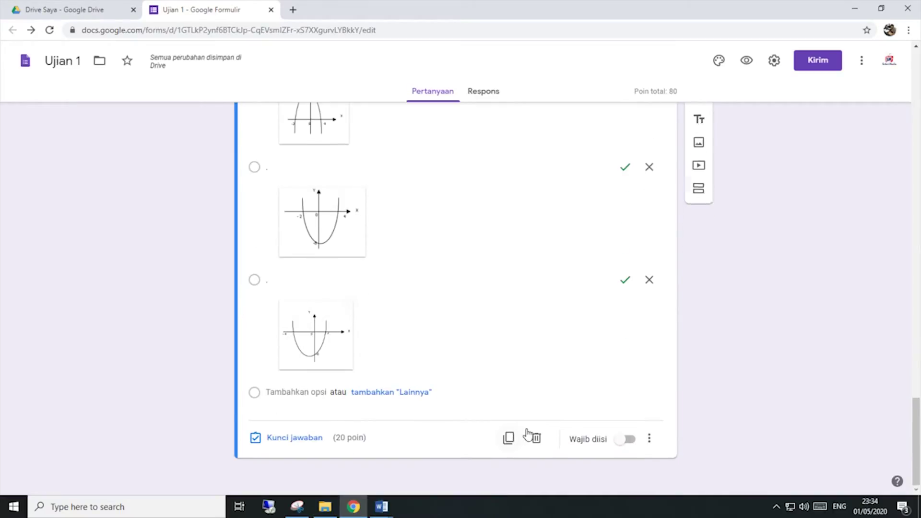
click(649, 439)
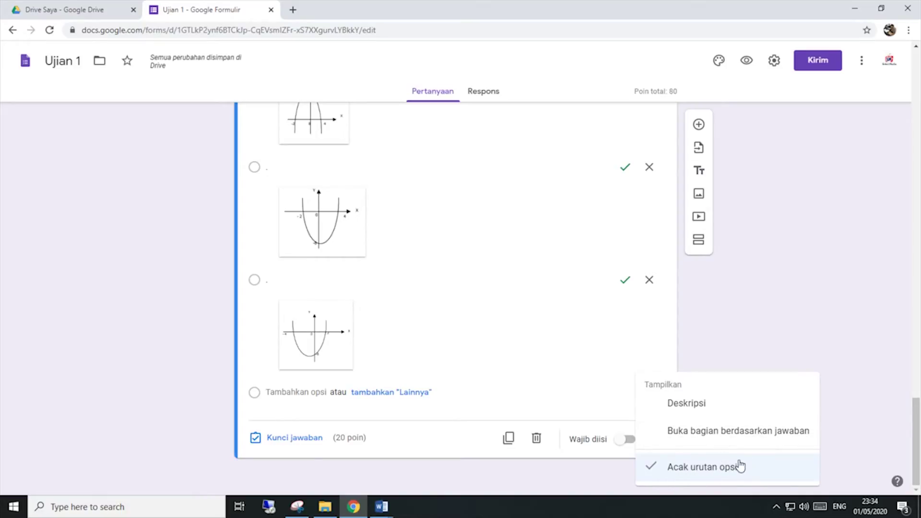
click(531, 286)
scroll(461, 279, up, 7)
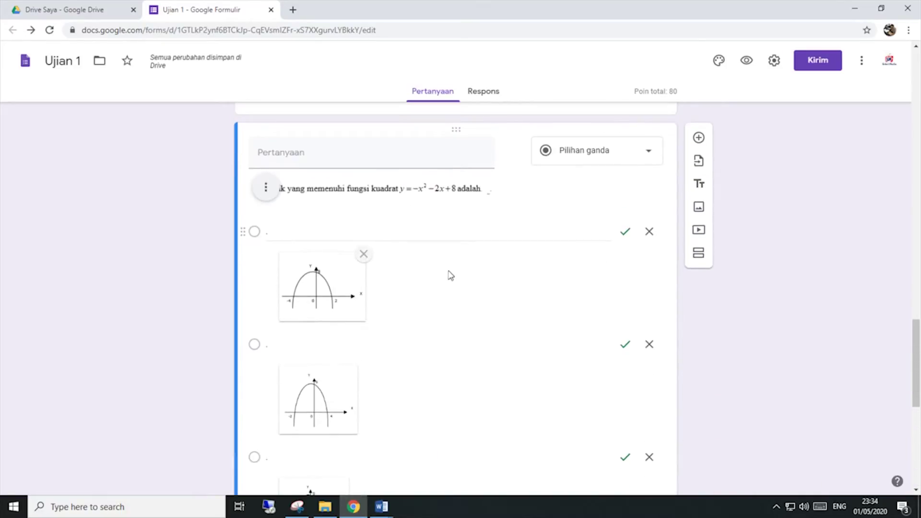
Step: Add a new blank question to the form and bring up the Word maths exam
click(698, 139)
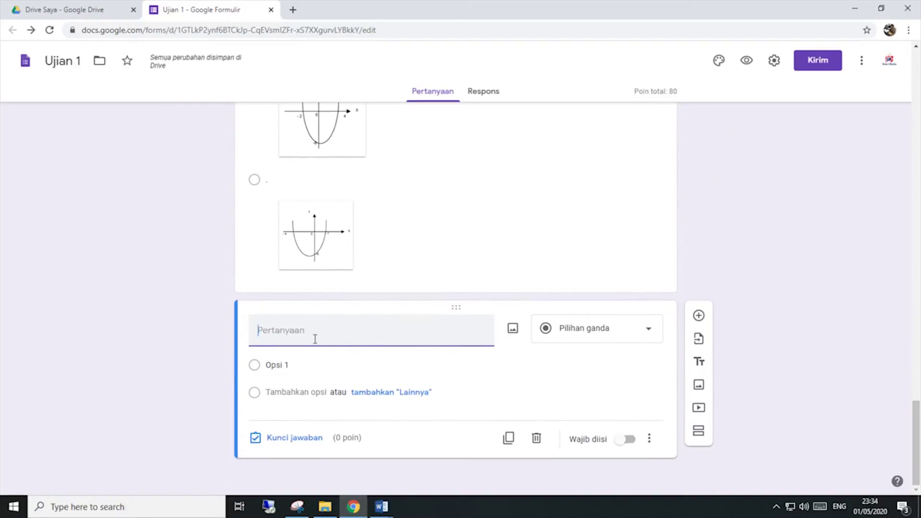
mouse_move(381, 507)
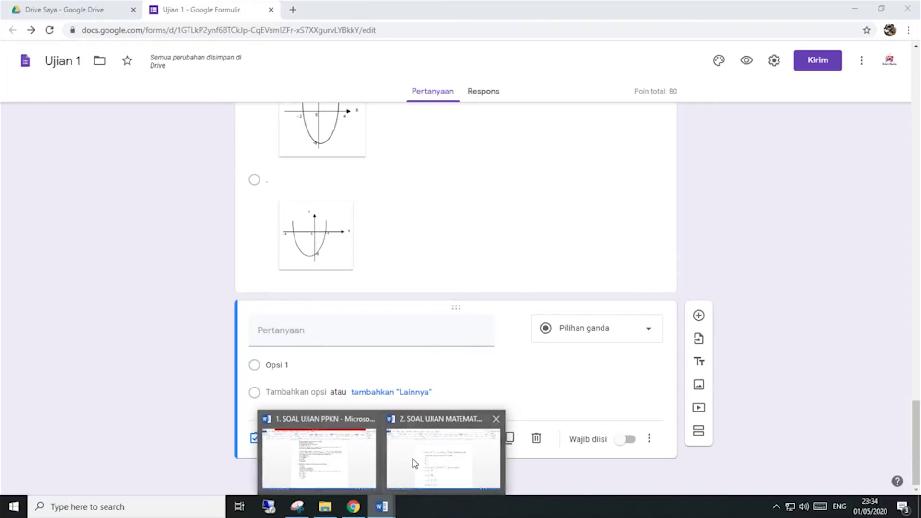
click(413, 460)
scroll(419, 372, down, 6)
scroll(419, 372, up, 2)
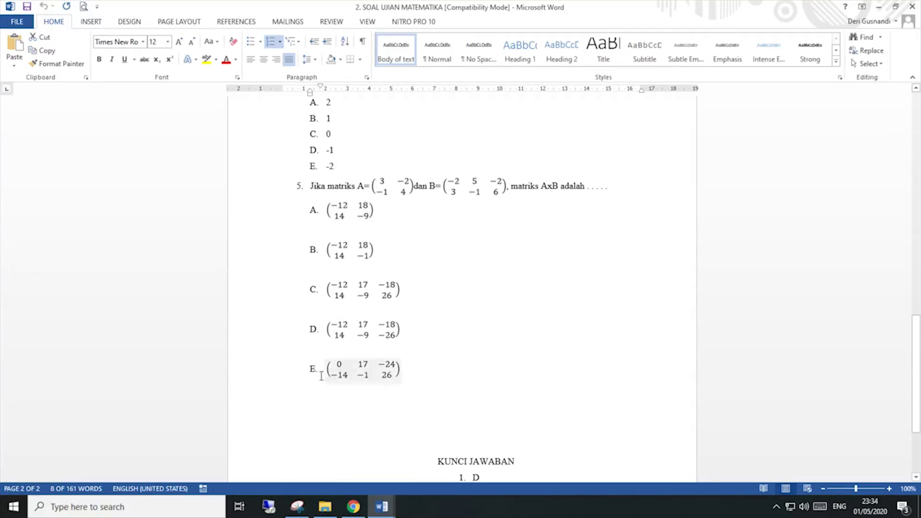
Step: Capture question 5 and its matrix answer choices with Snipping Tool
click(302, 512)
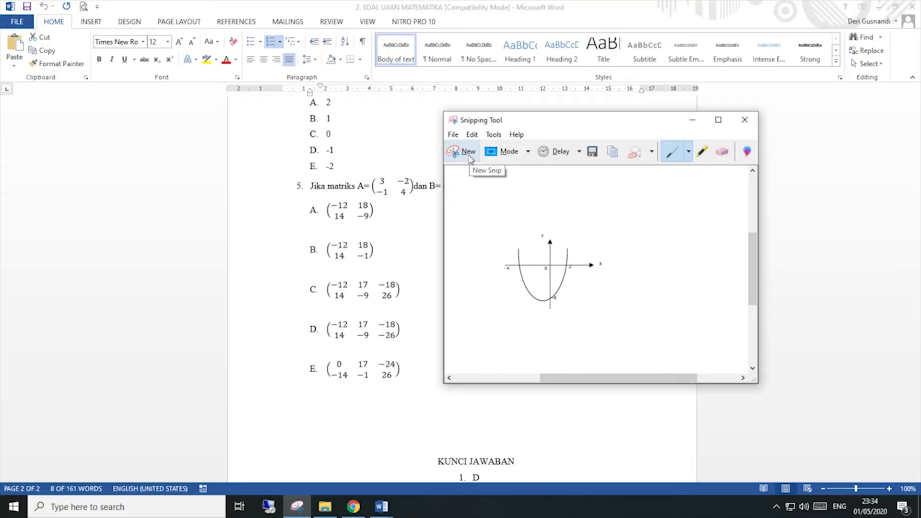
click(469, 158)
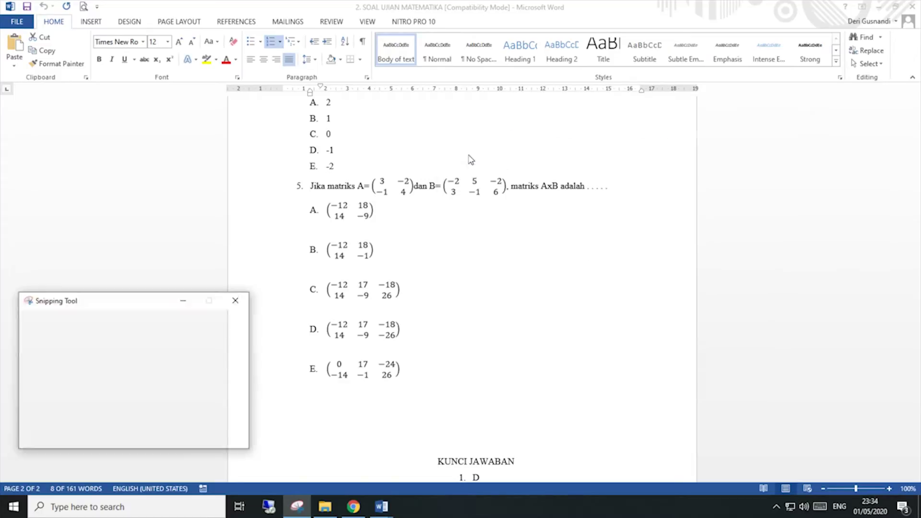
drag(306, 177, 609, 382)
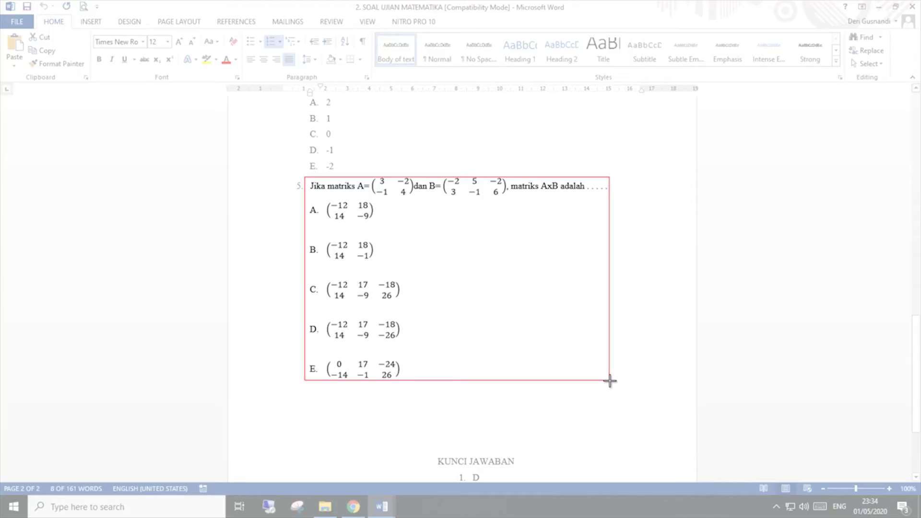
drag(609, 381, 610, 381)
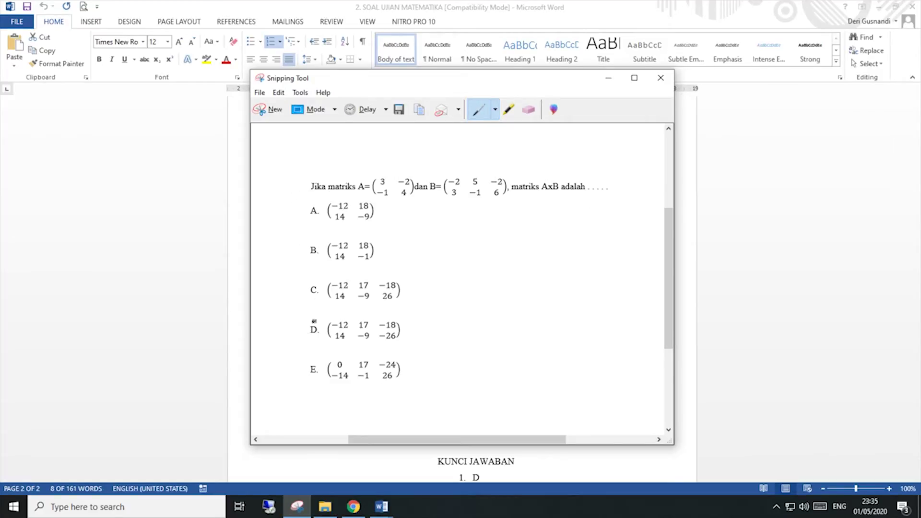
Step: Save the capture as MAT03 and return to the form in Chrome
click(399, 111)
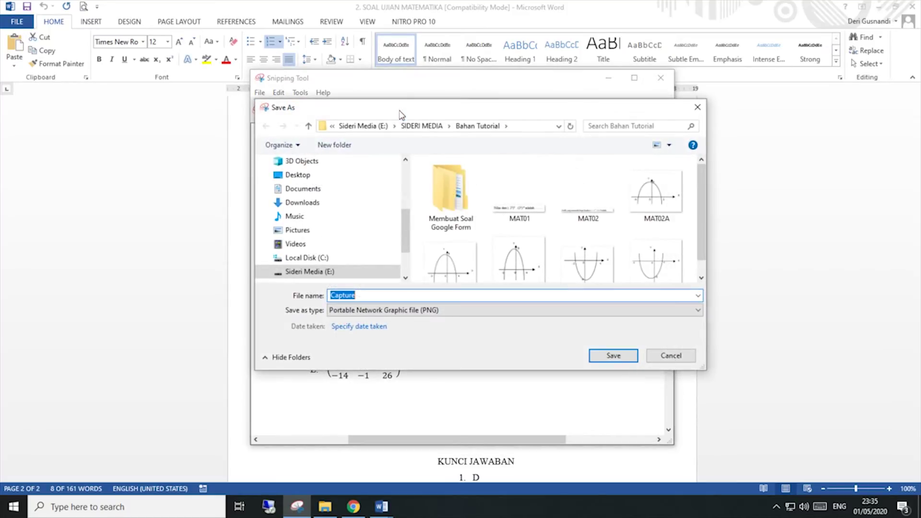
scroll(426, 240, down, 1)
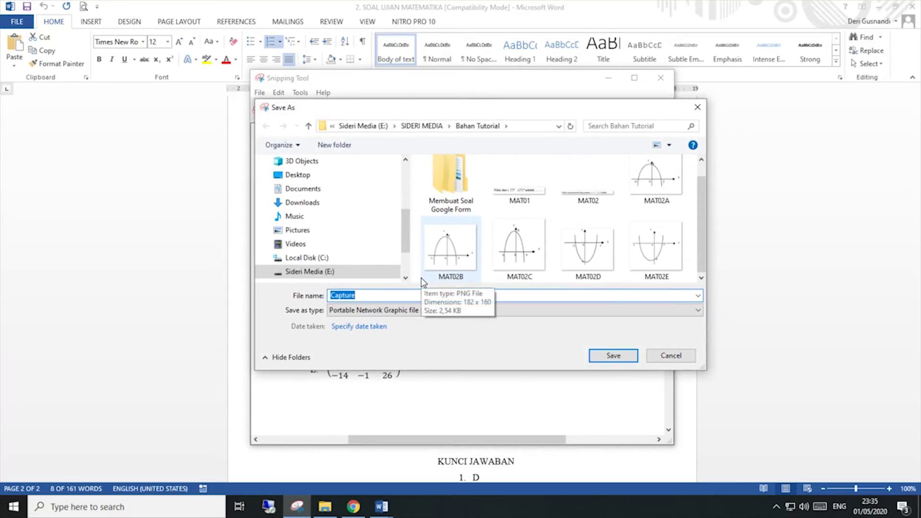
text(MAT03)
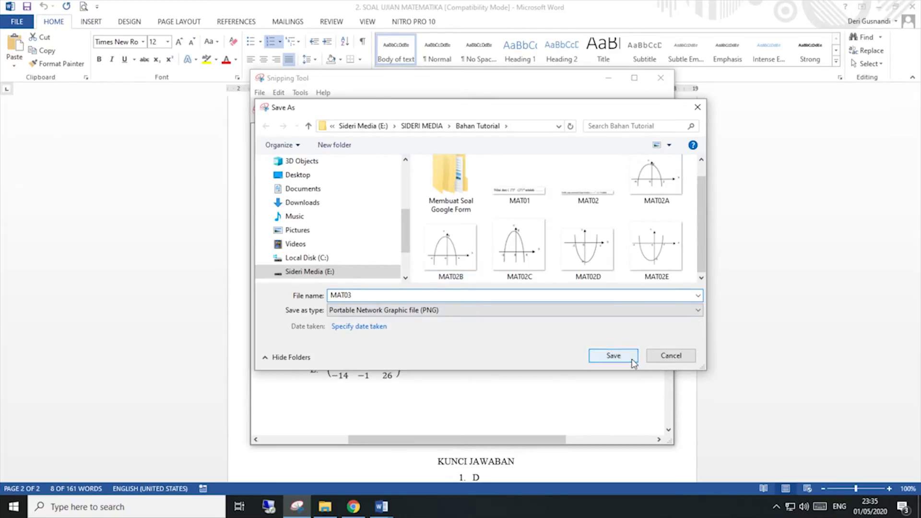
click(614, 355)
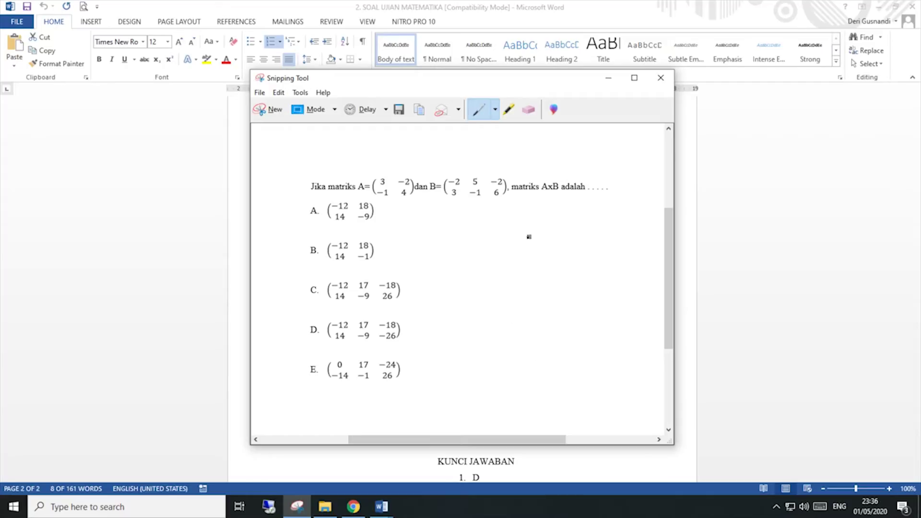
click(607, 78)
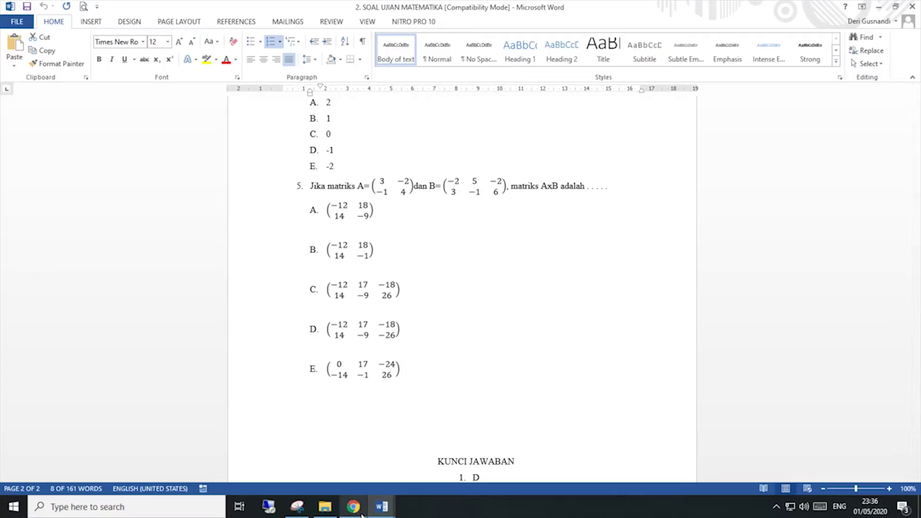
click(360, 512)
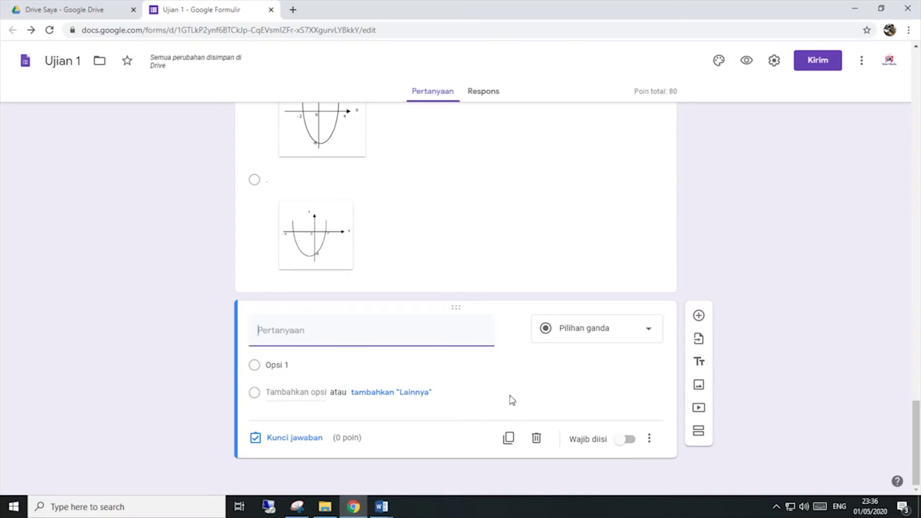
Step: Upload the MAT03 image from the computer into the new blank question
mouse_move(524, 338)
click(513, 329)
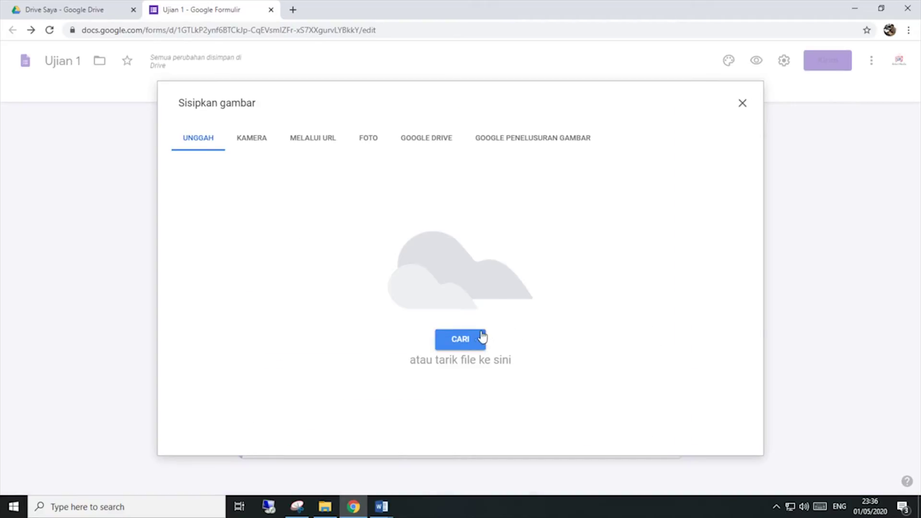
click(455, 341)
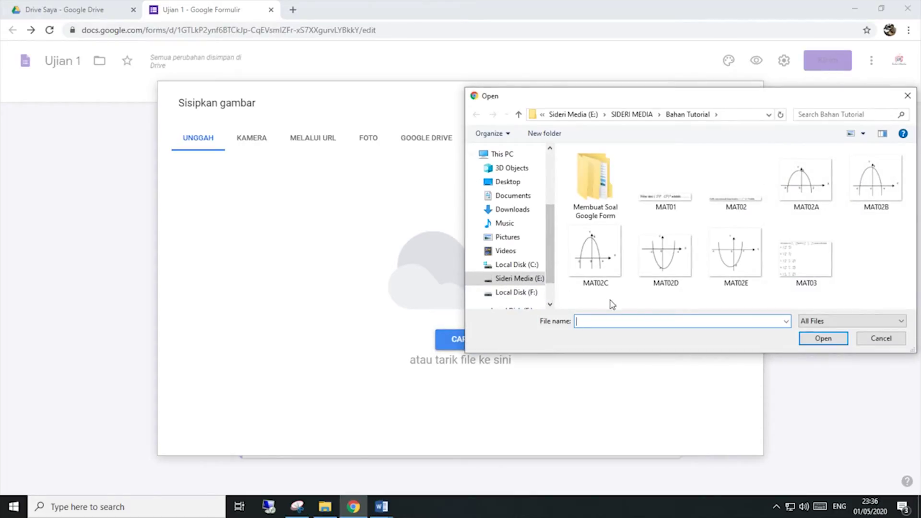
click(807, 275)
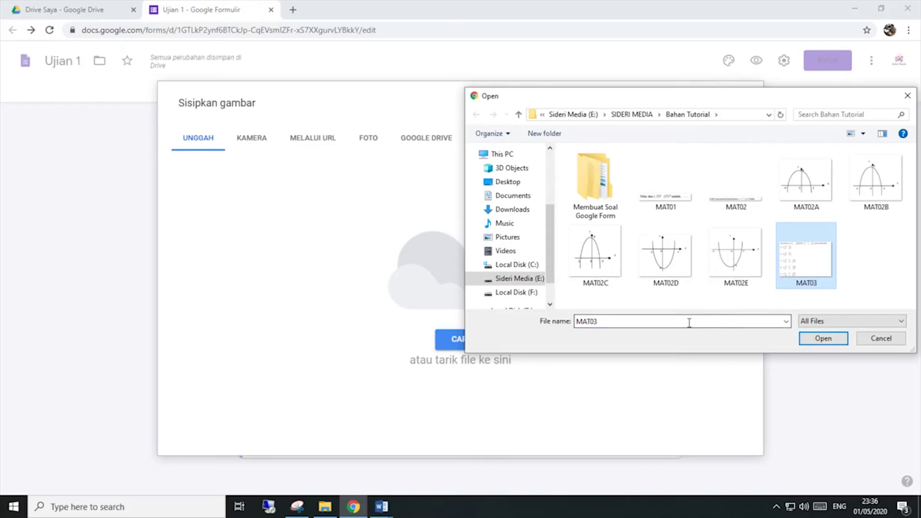
click(822, 338)
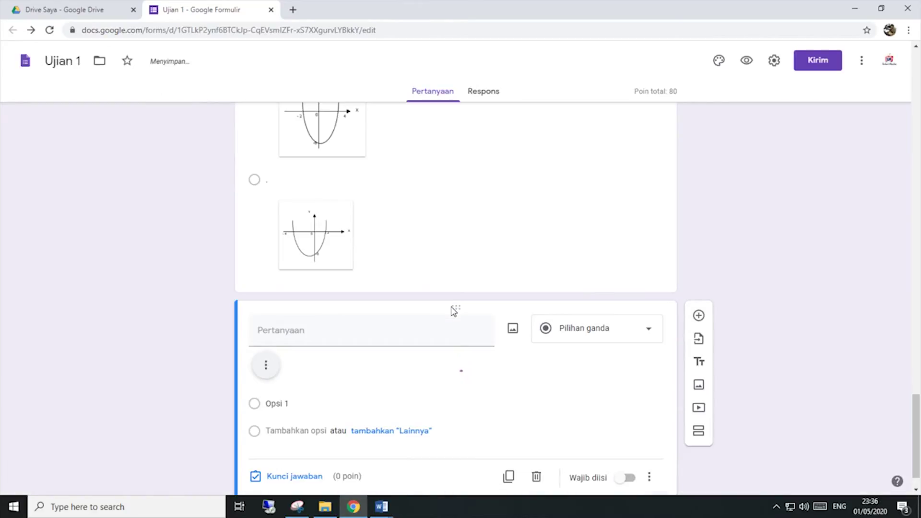
scroll(453, 311, down, 3)
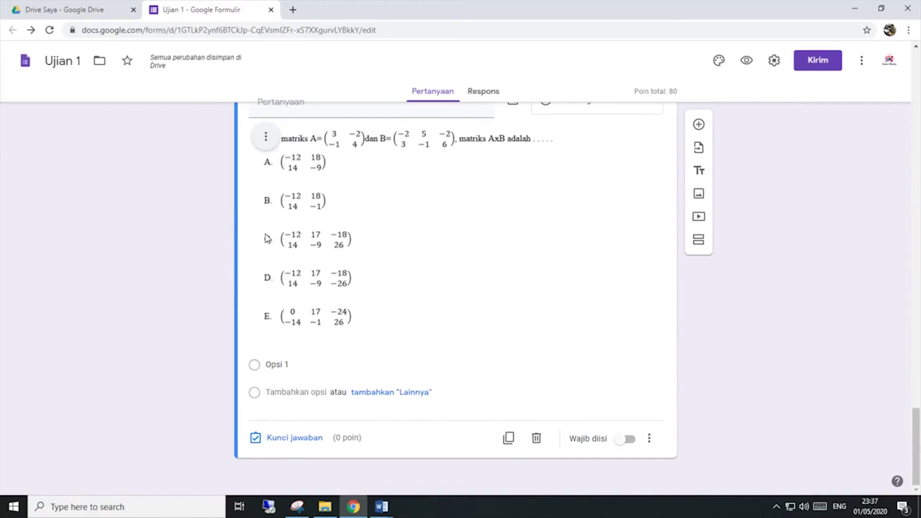
click(284, 364)
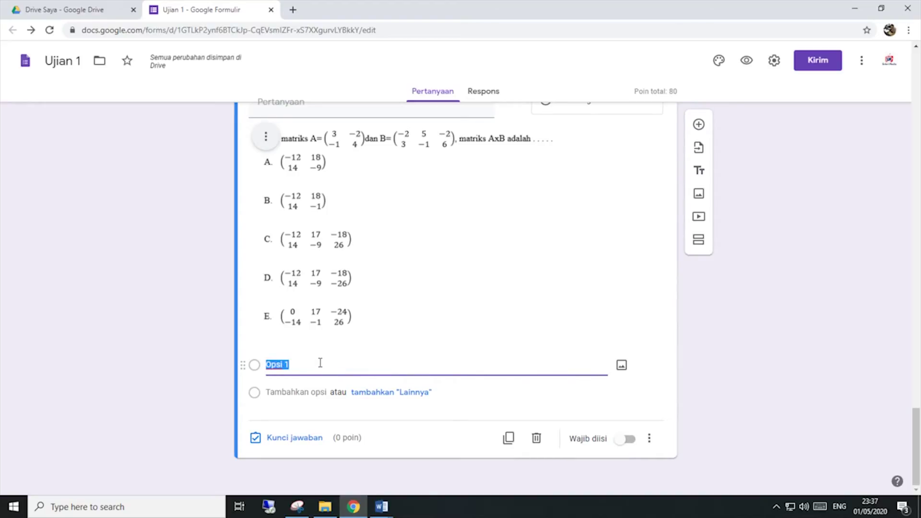
text(A)
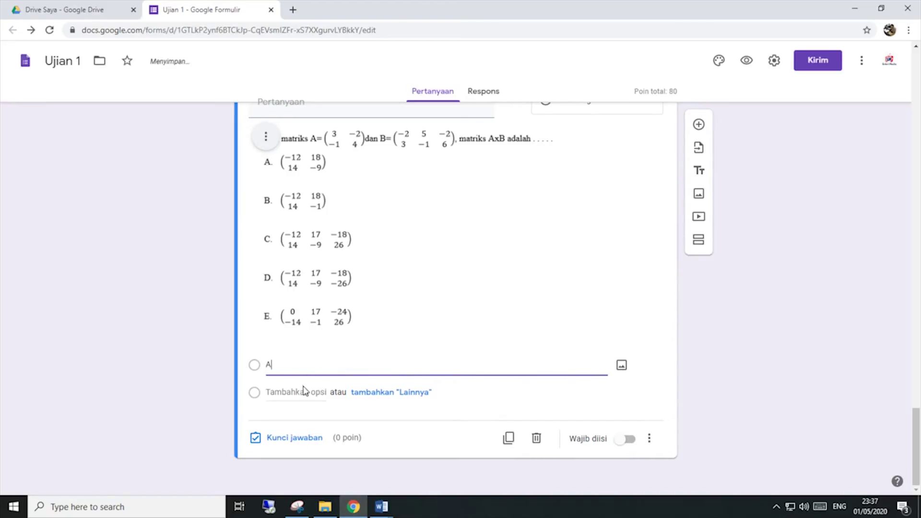
click(302, 392)
text(C)
double_click(268, 392)
text(B)
click(276, 419)
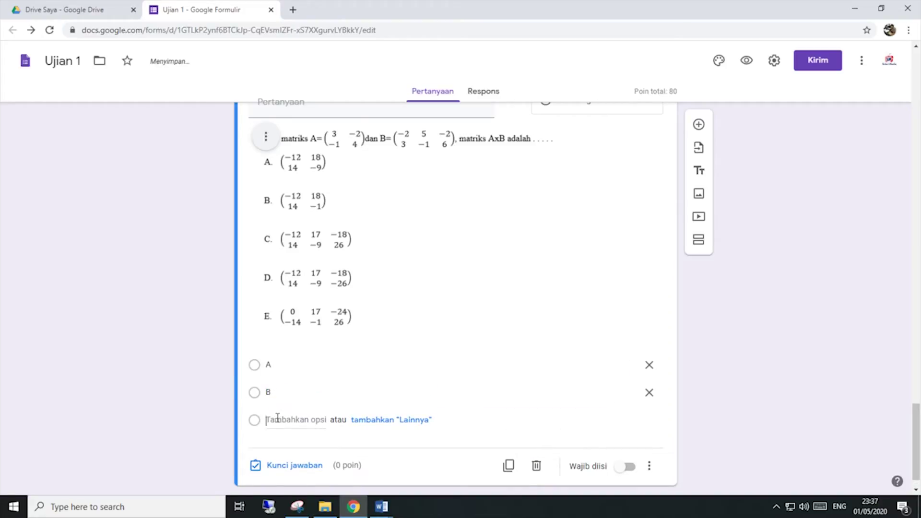
text(C)
click(285, 449)
text(D)
scroll(286, 448, down, 2)
click(287, 391)
text(E)
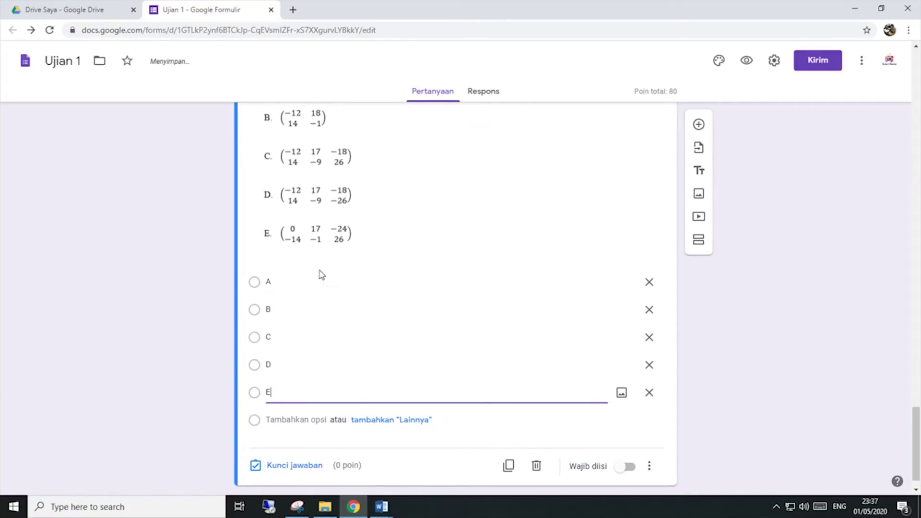
double_click(287, 284)
double_click(303, 316)
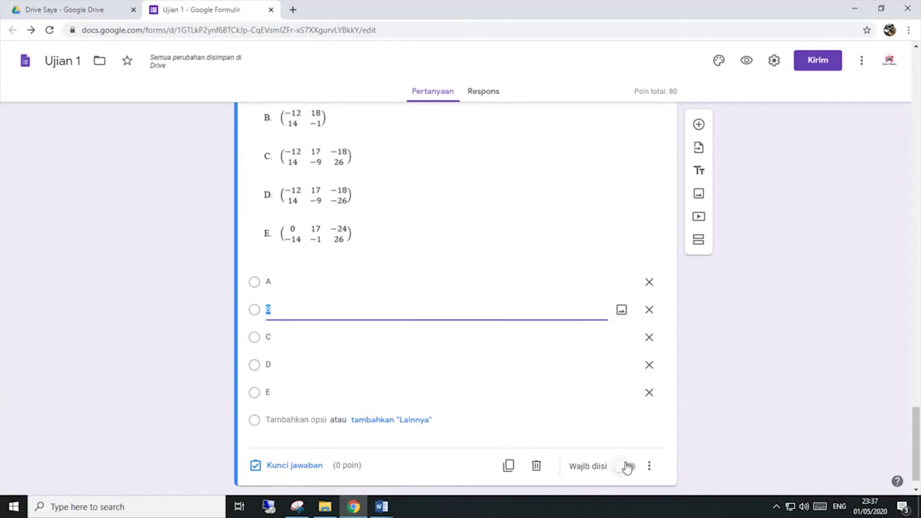
click(649, 466)
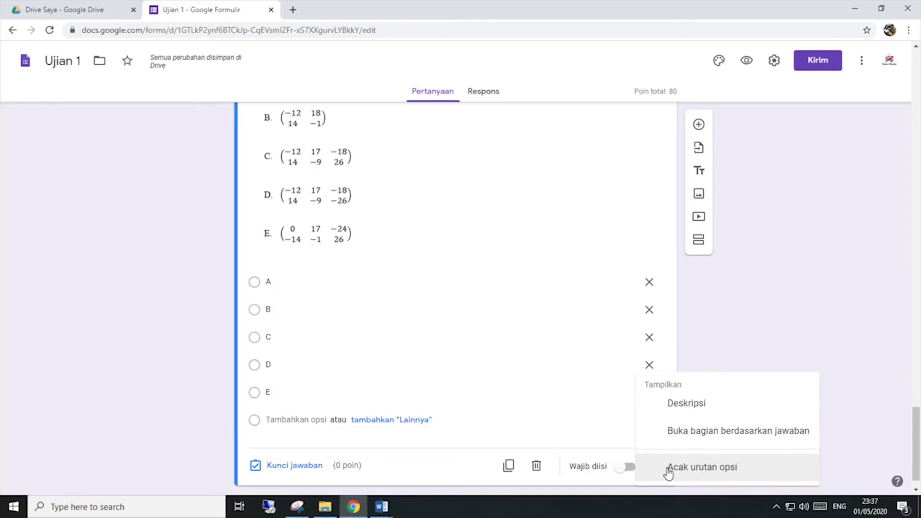
click(447, 472)
scroll(445, 458, up, 8)
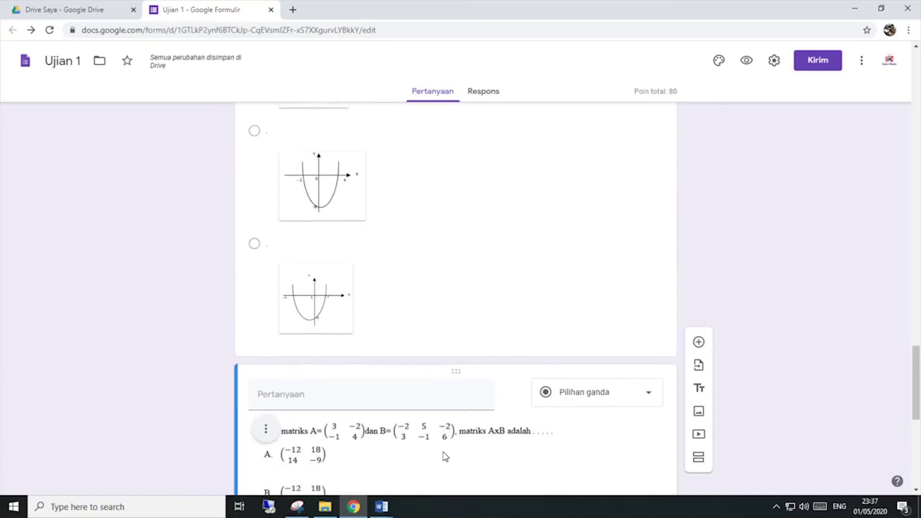
scroll(413, 388, down, 5)
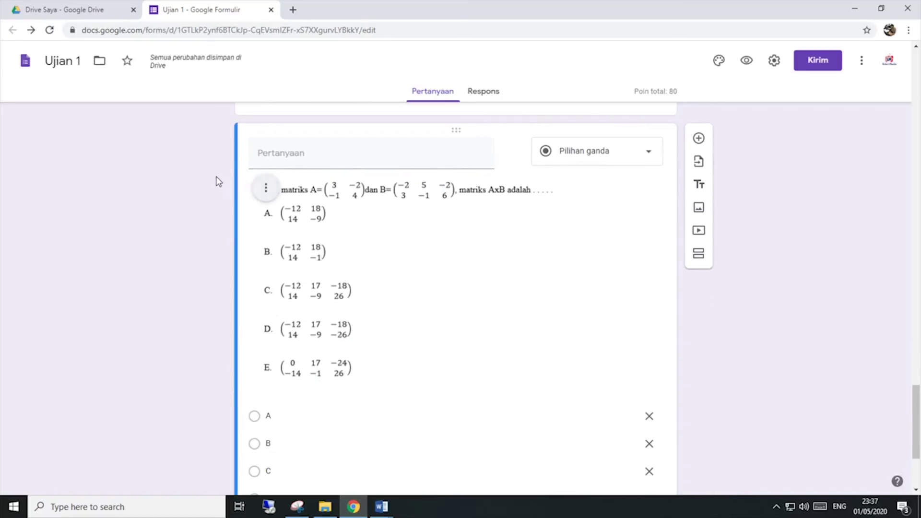
scroll(565, 381, down, 3)
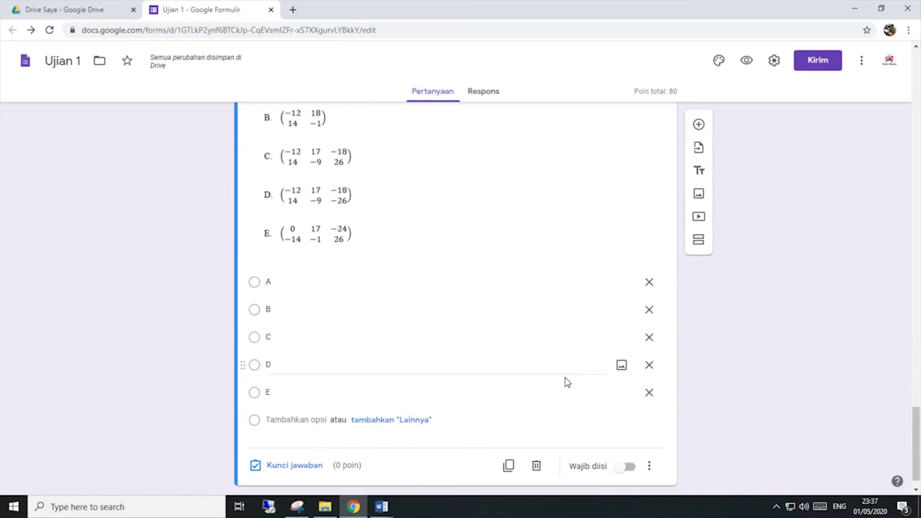
scroll(553, 401, up, 3)
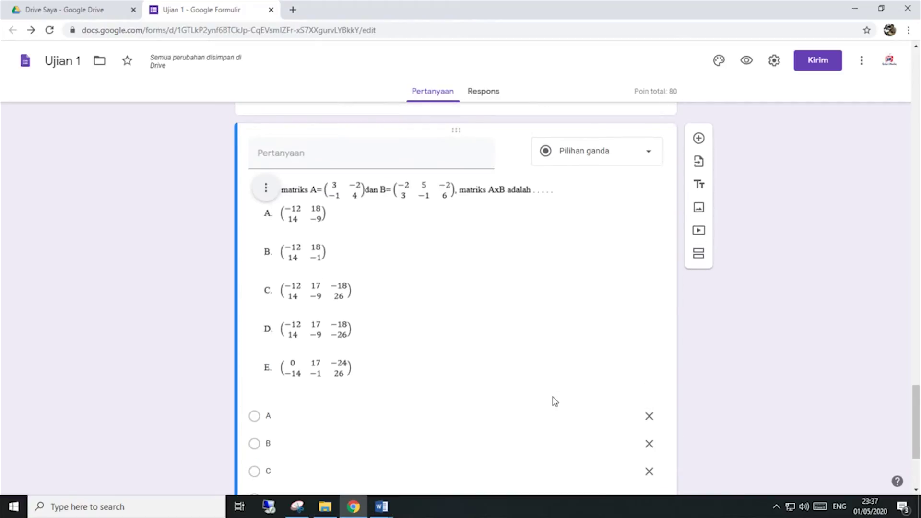
scroll(548, 392, up, 1)
scroll(518, 348, up, 5)
scroll(518, 348, down, 6)
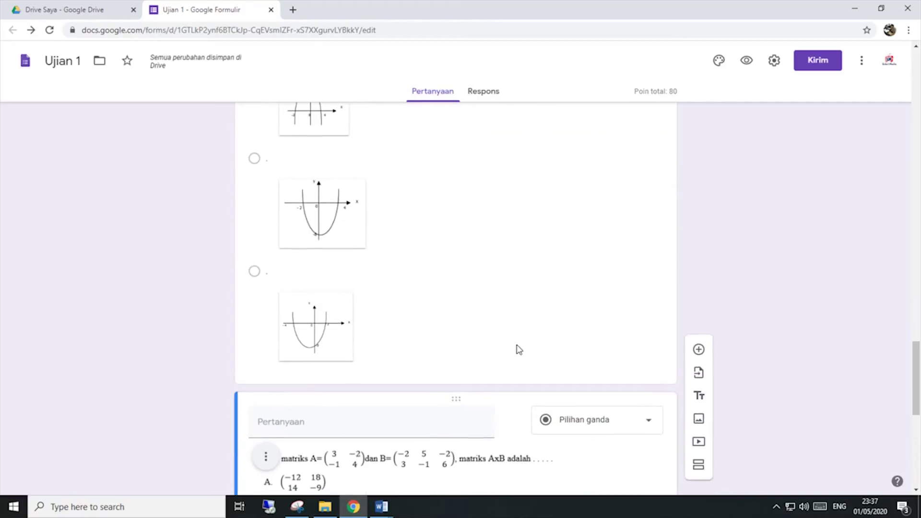
scroll(518, 348, up, 1)
scroll(254, 307, down, 1)
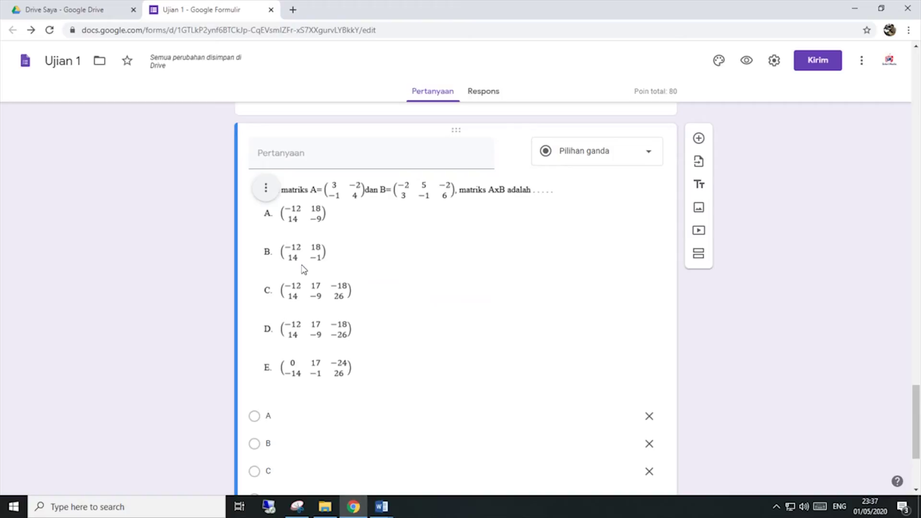
scroll(303, 269, up, 15)
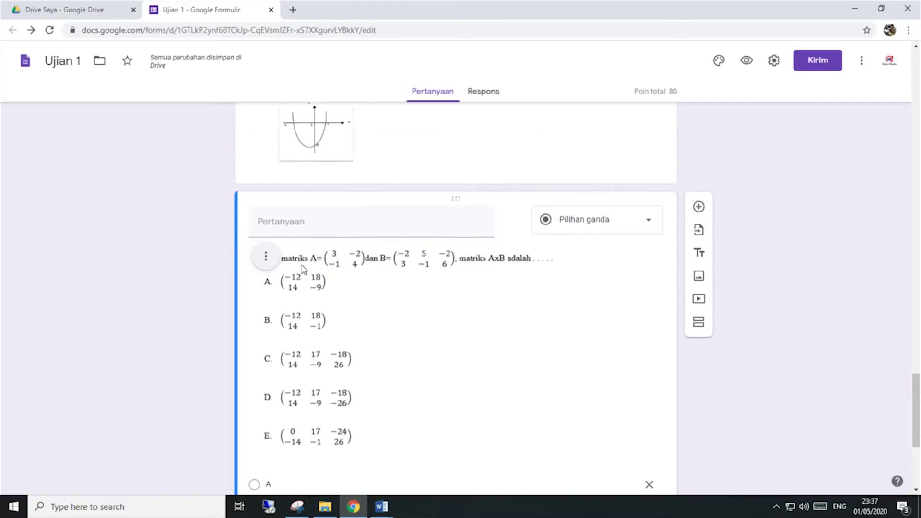
scroll(303, 269, down, 7)
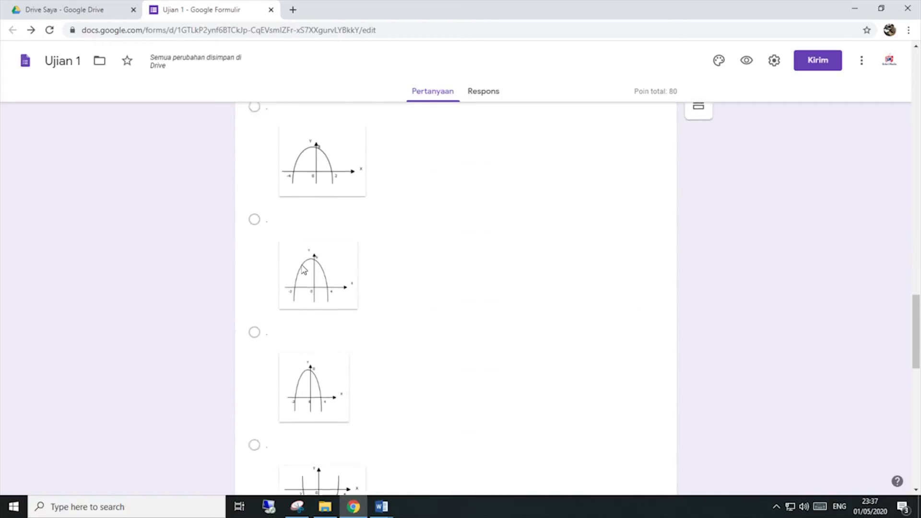
scroll(302, 266, up, 2)
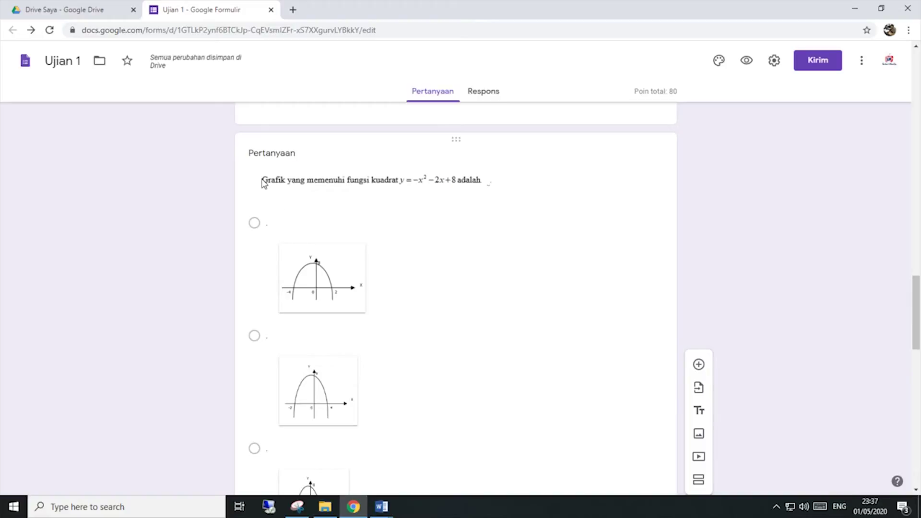
scroll(263, 184, up, 8)
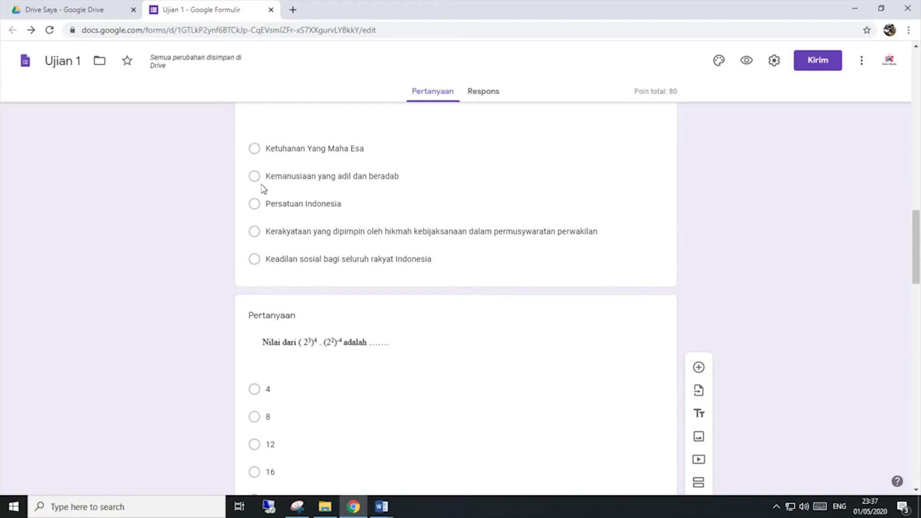
scroll(260, 216, down, 5)
scroll(262, 219, up, 3)
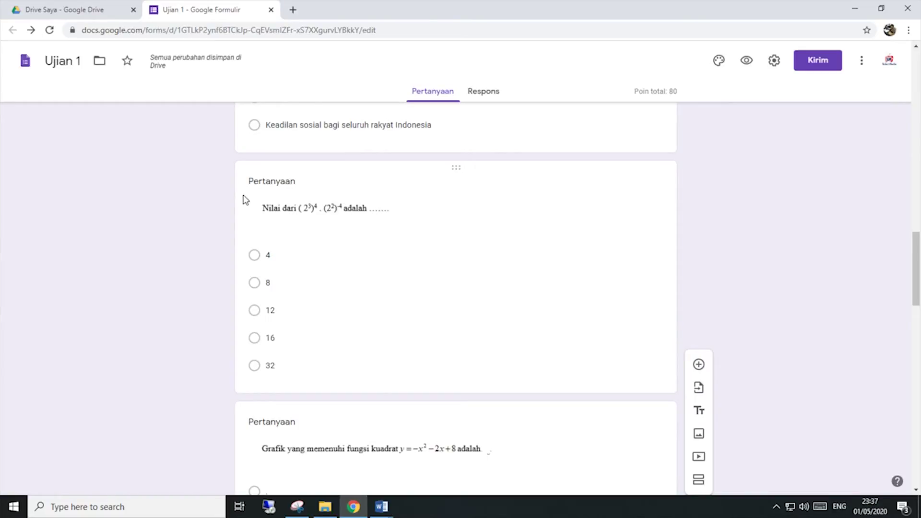
click(269, 255)
click(275, 301)
scroll(278, 303, down, 5)
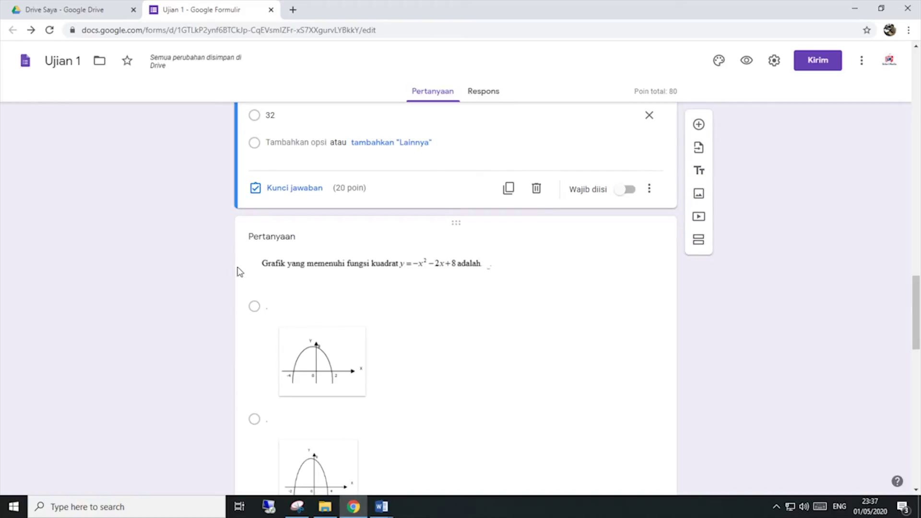
scroll(226, 267, up, 5)
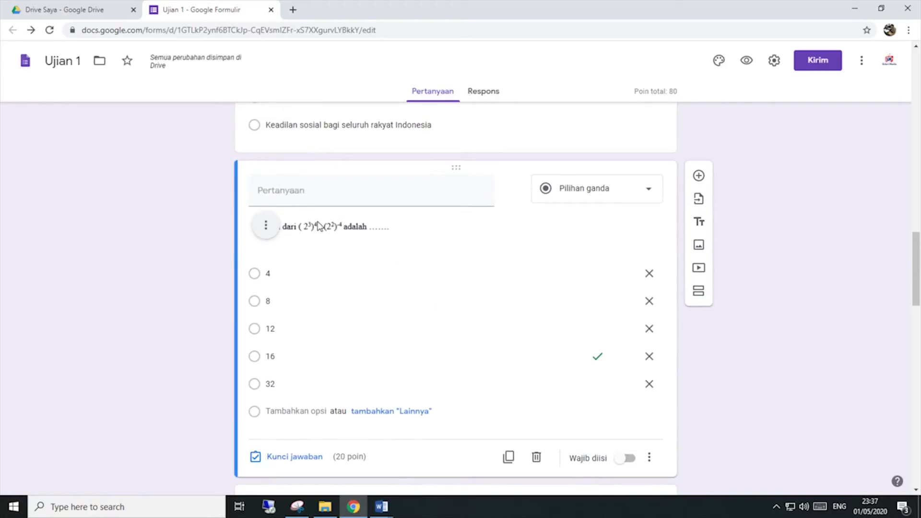
scroll(228, 366, down, 5)
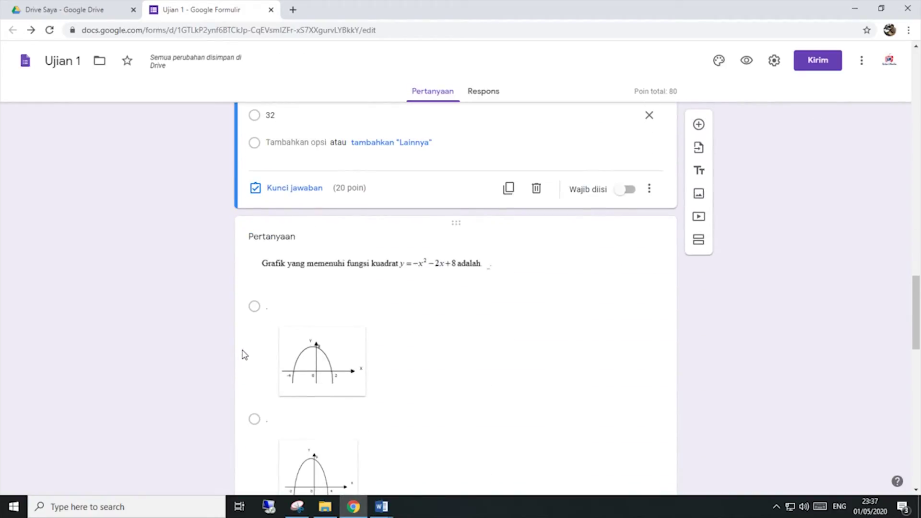
scroll(179, 295, down, 3)
scroll(186, 296, up, 3)
click(254, 276)
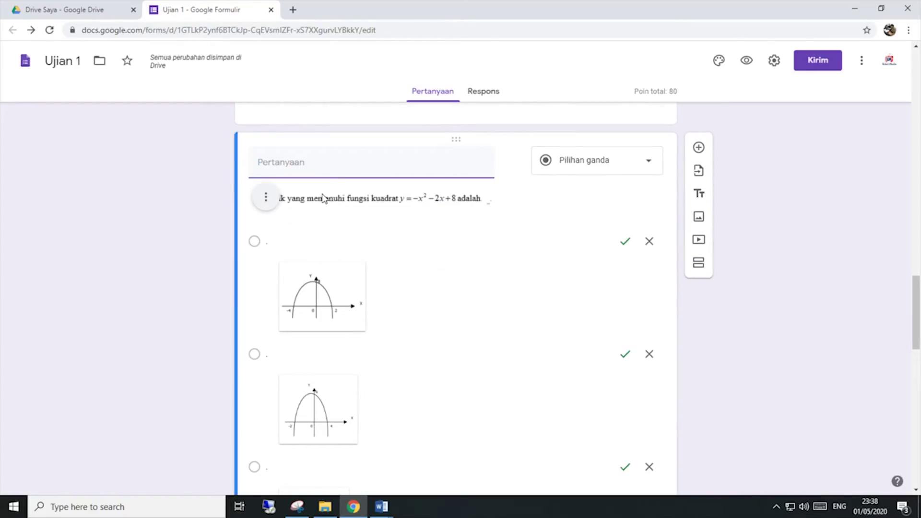
scroll(333, 304, down, 6)
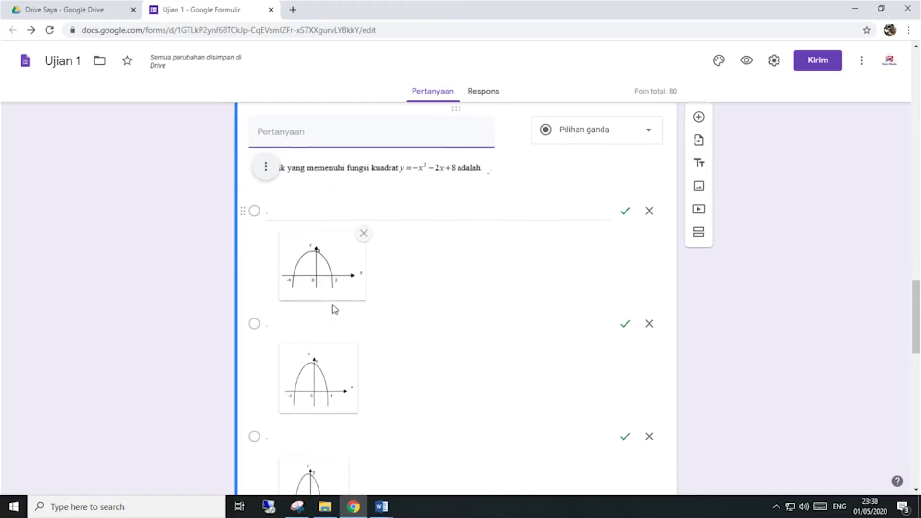
scroll(334, 309, down, 5)
scroll(253, 294, up, 3)
scroll(233, 286, down, 2)
scroll(289, 264, up, 3)
scroll(214, 306, down, 3)
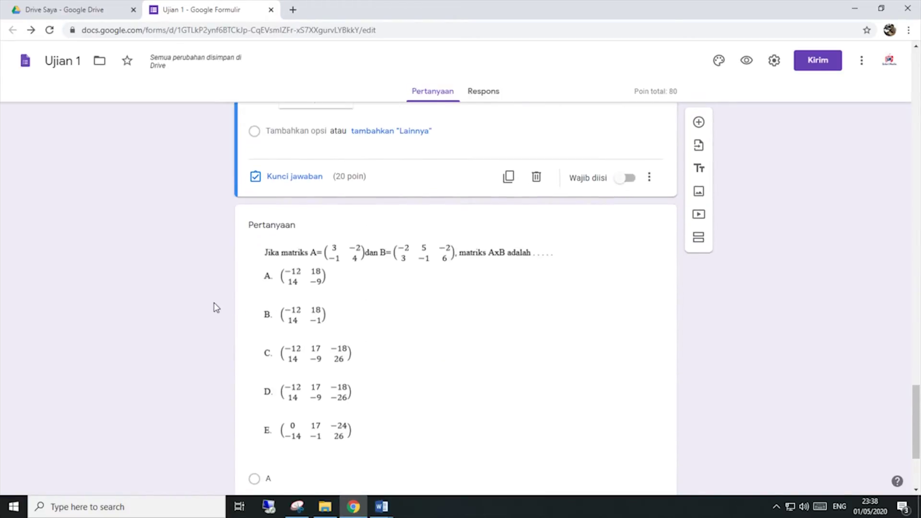
Step: Open the matrix question's answer key and give it 20 points
click(278, 349)
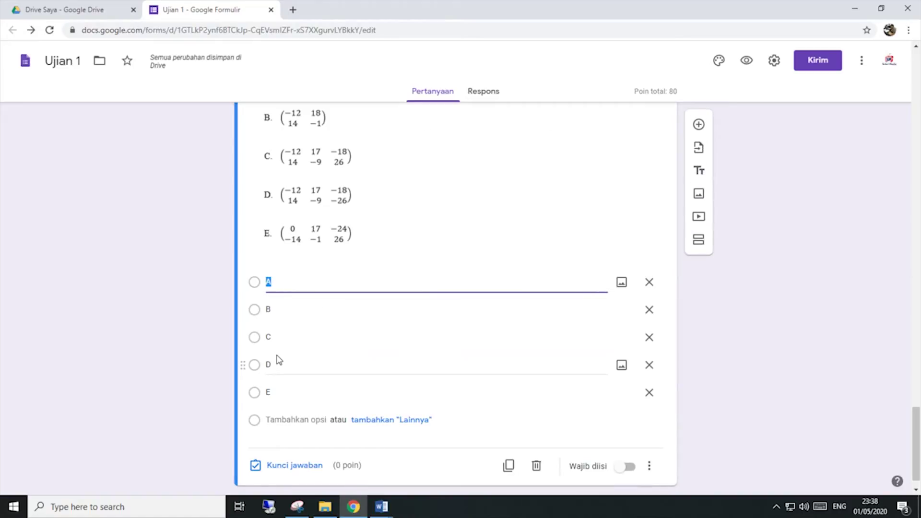
scroll(335, 305, down, 1)
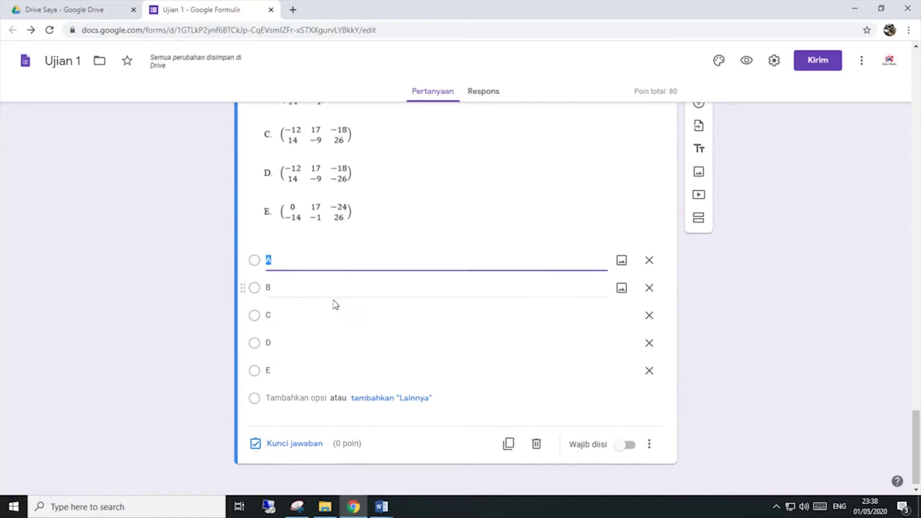
scroll(335, 304, up, 5)
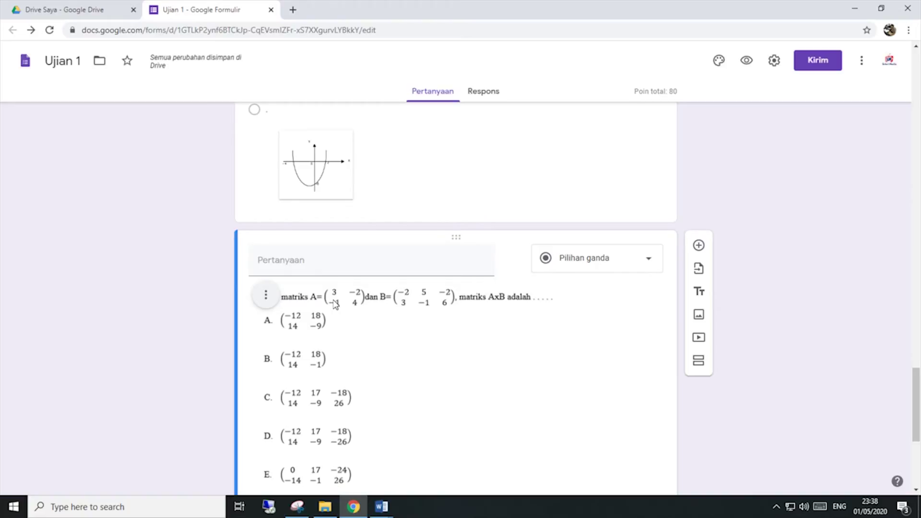
scroll(338, 293, down, 5)
scroll(343, 286, up, 3)
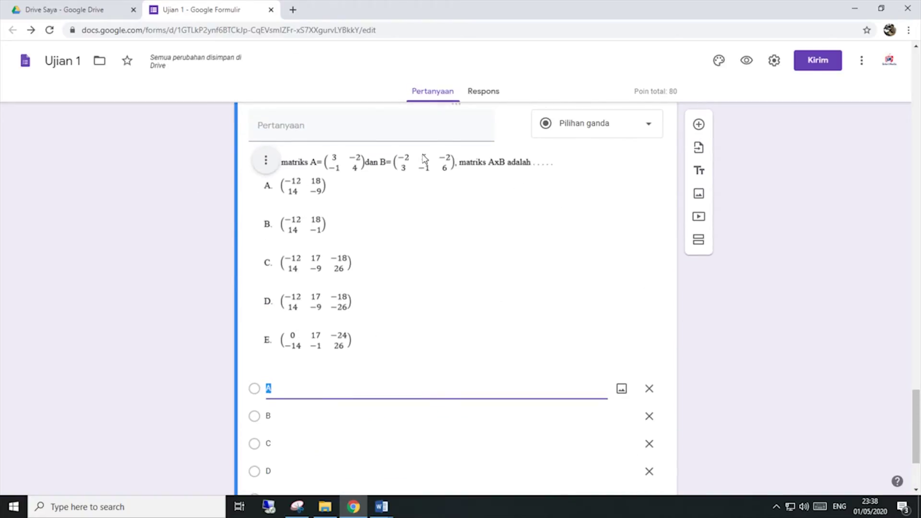
scroll(384, 384, up, 3)
scroll(384, 384, down, 3)
scroll(386, 384, down, 3)
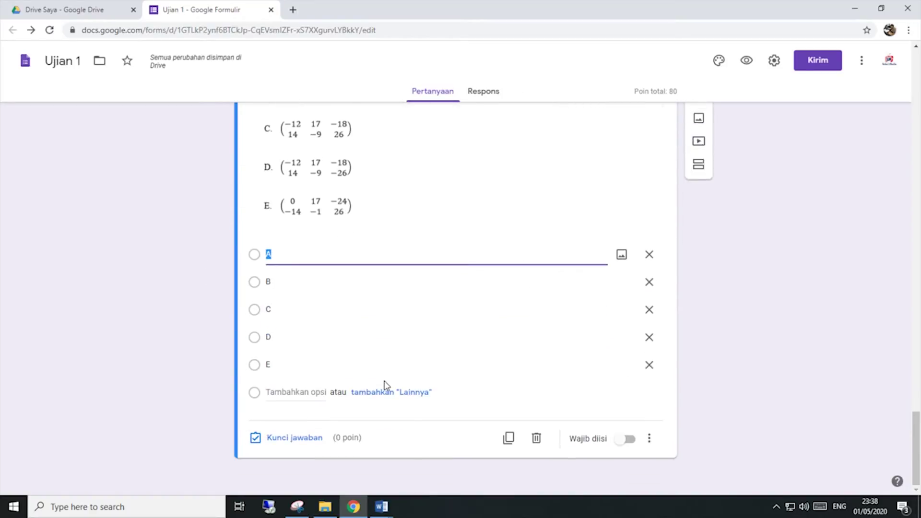
scroll(407, 401, up, 8)
scroll(407, 401, up, 2)
scroll(408, 401, down, 7)
scroll(407, 401, up, 3)
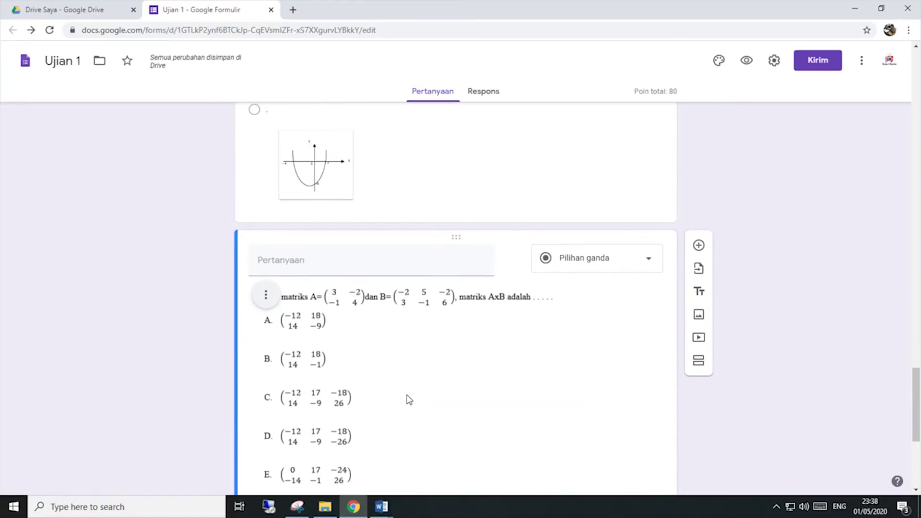
scroll(407, 401, down, 5)
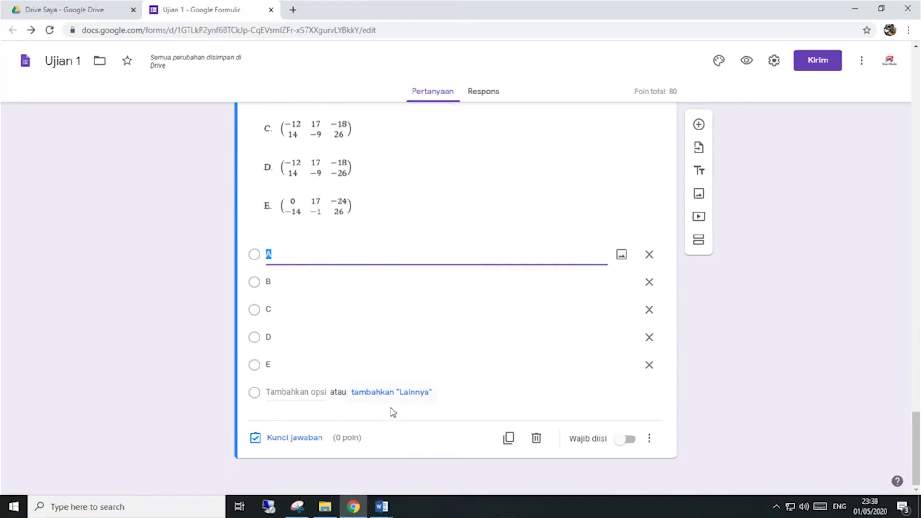
click(297, 438)
text(20)
Step: Mark C as correct, checked against the Word answer key, and finish
scroll(567, 285, down, 5)
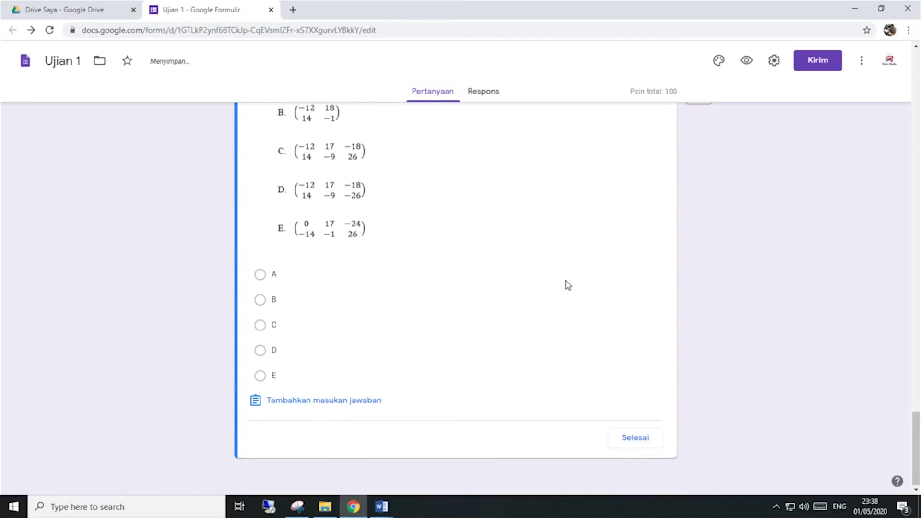
mouse_move(383, 509)
click(432, 474)
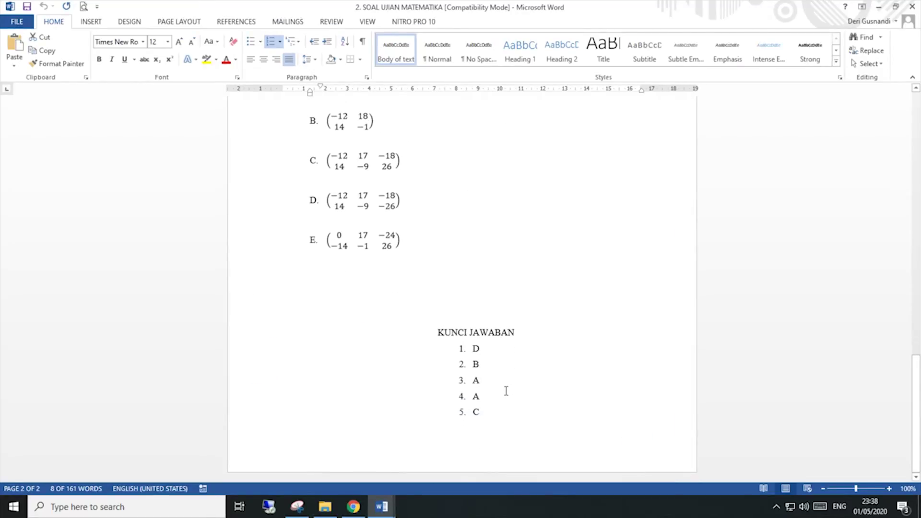
click(353, 508)
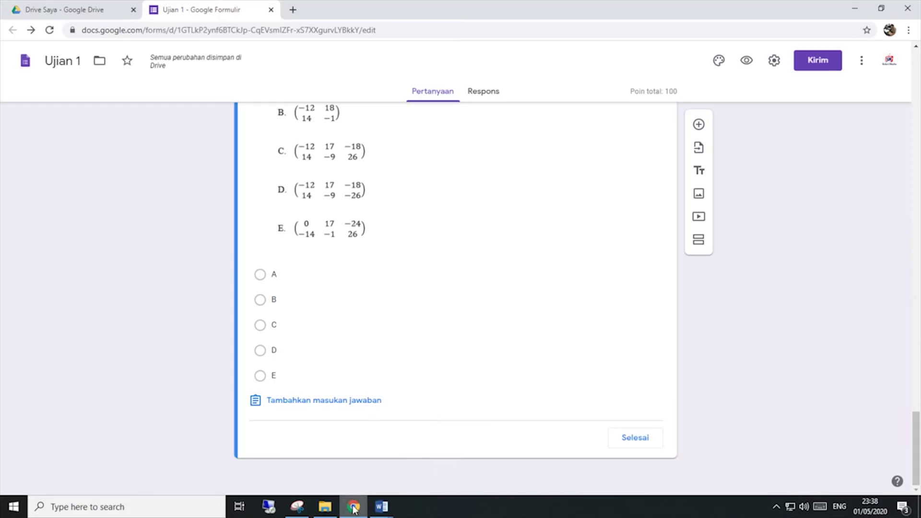
click(260, 326)
click(640, 442)
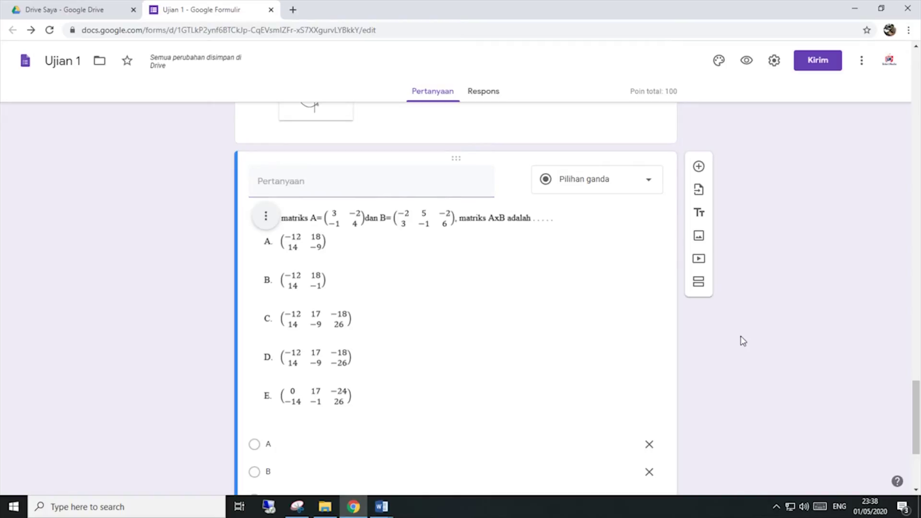
scroll(803, 333, down, 4)
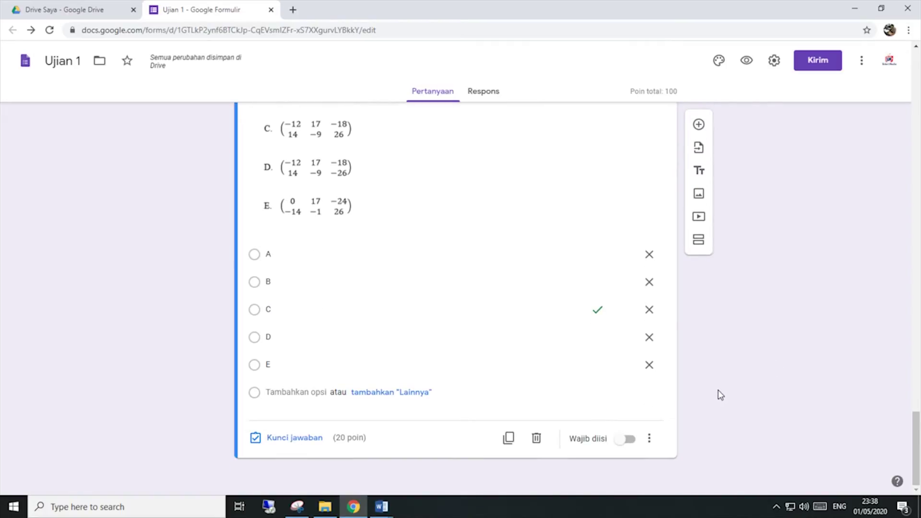
scroll(717, 393, up, 20)
scroll(718, 396, up, 20)
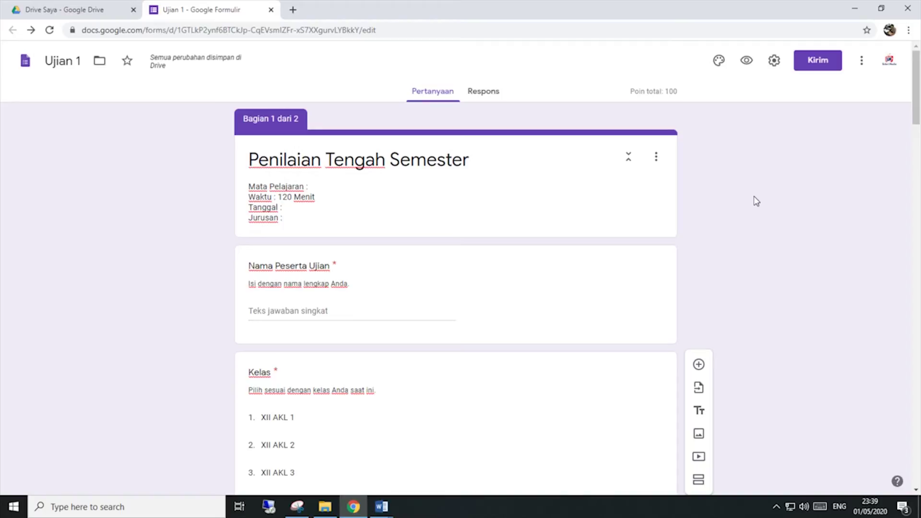
Step: Copy the form's full share link from the Send form dialog
click(817, 61)
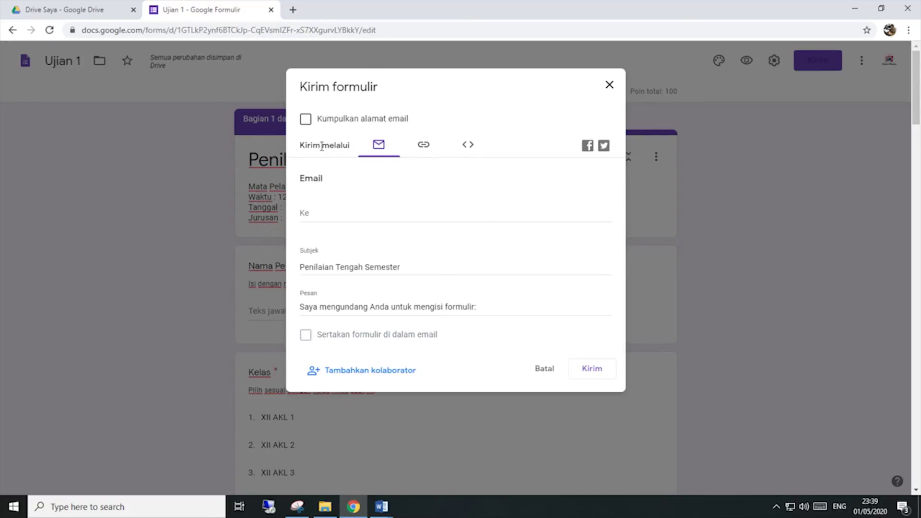
click(422, 146)
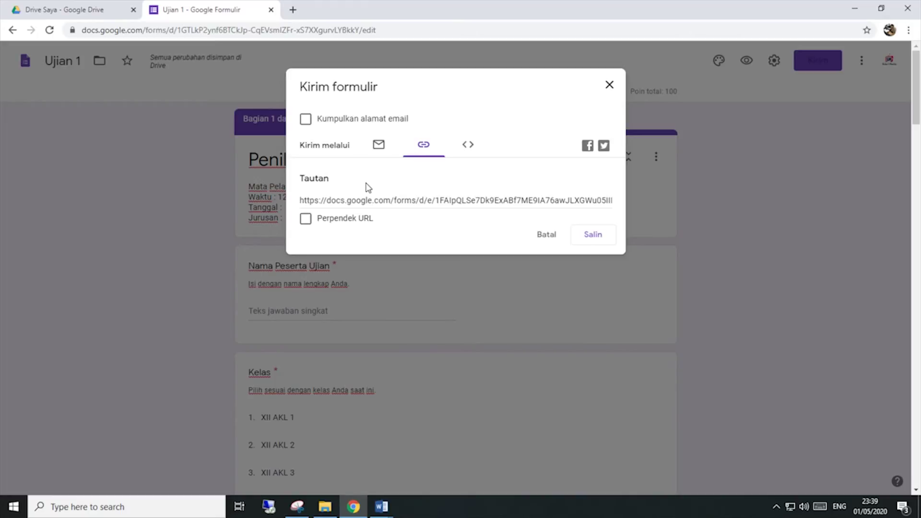
click(301, 199)
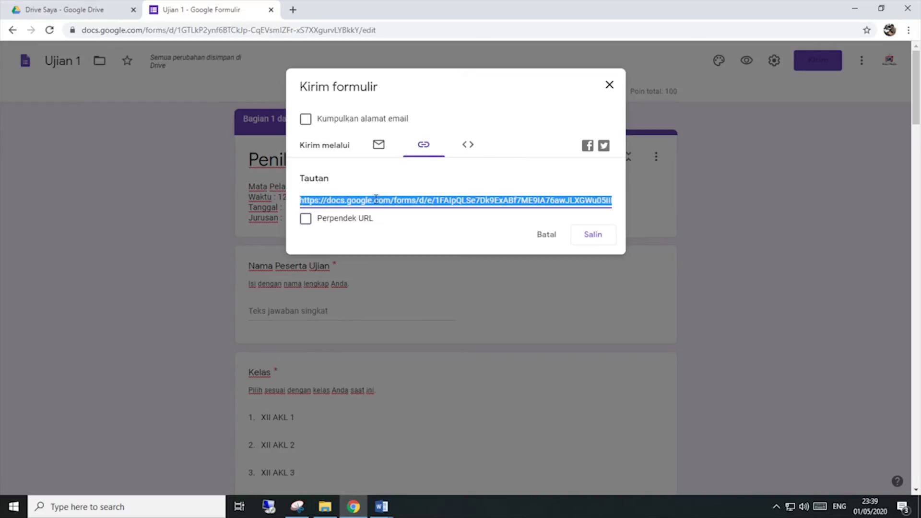
right_click(396, 204)
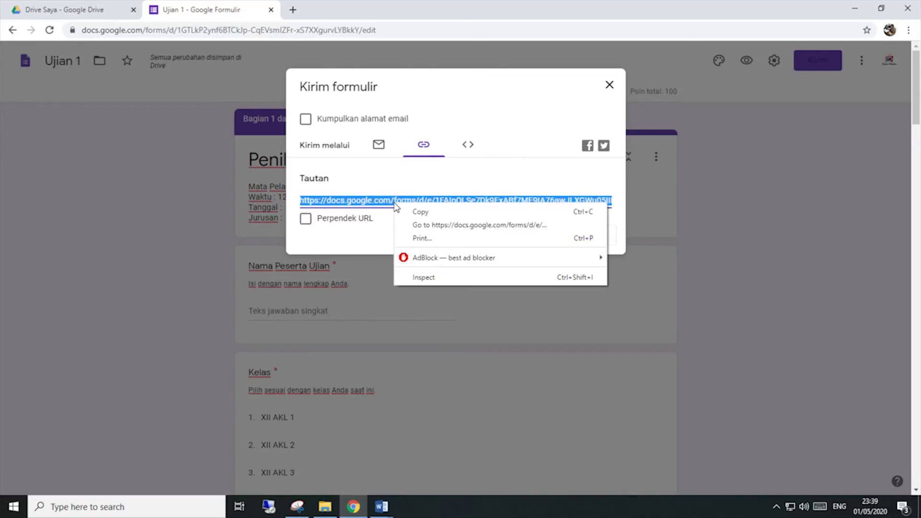
click(405, 207)
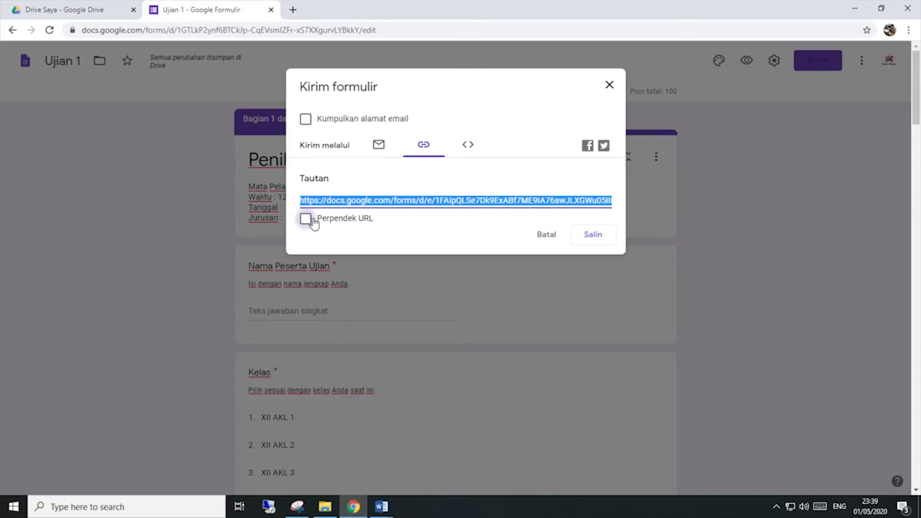
Step: Shorten the link to a forms.gle address and copy it
click(307, 220)
click(306, 219)
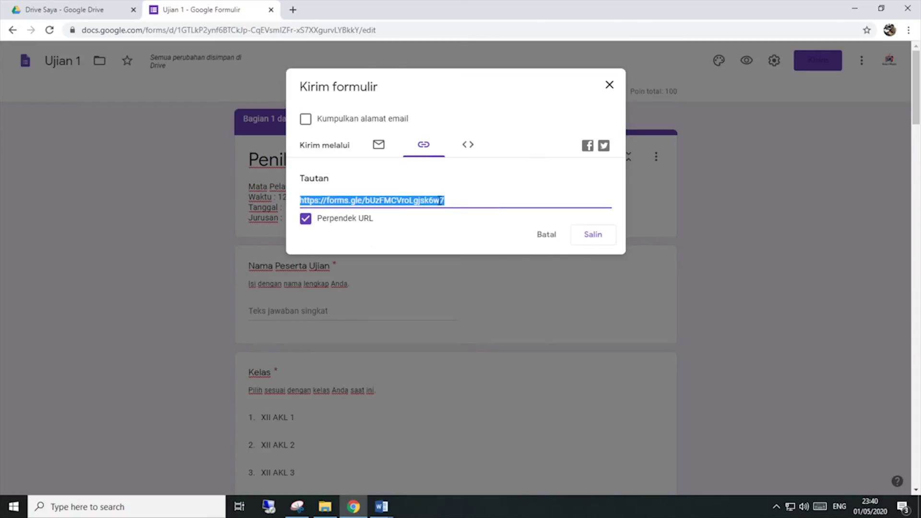
right_click(431, 200)
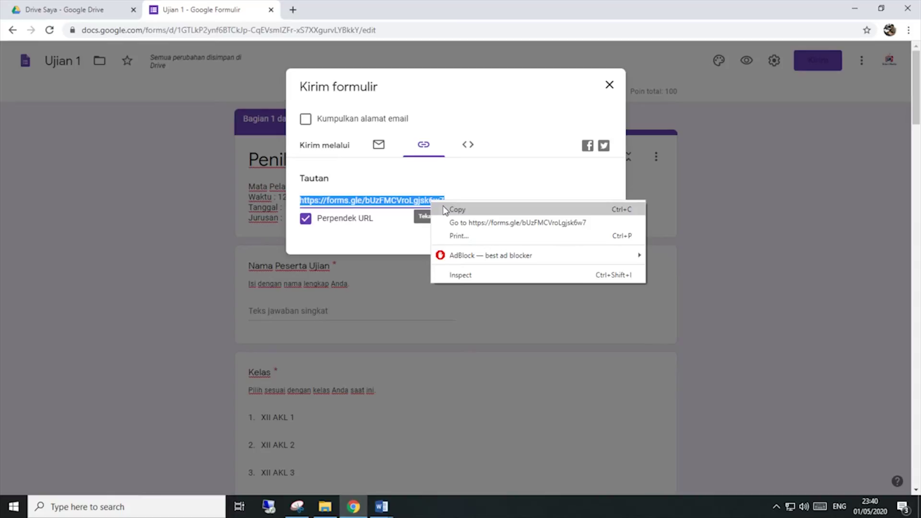
click(443, 209)
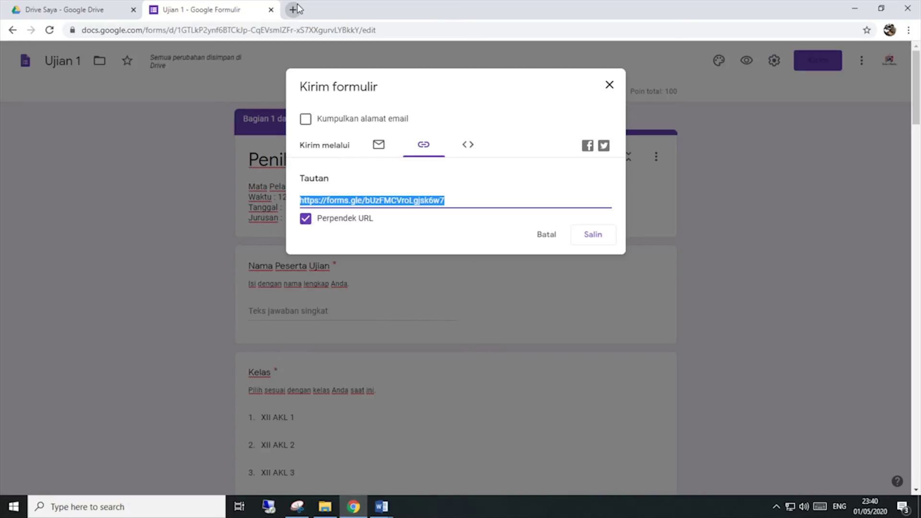
Step: Paste the shortened form link into a new Chrome tab and load it
click(293, 9)
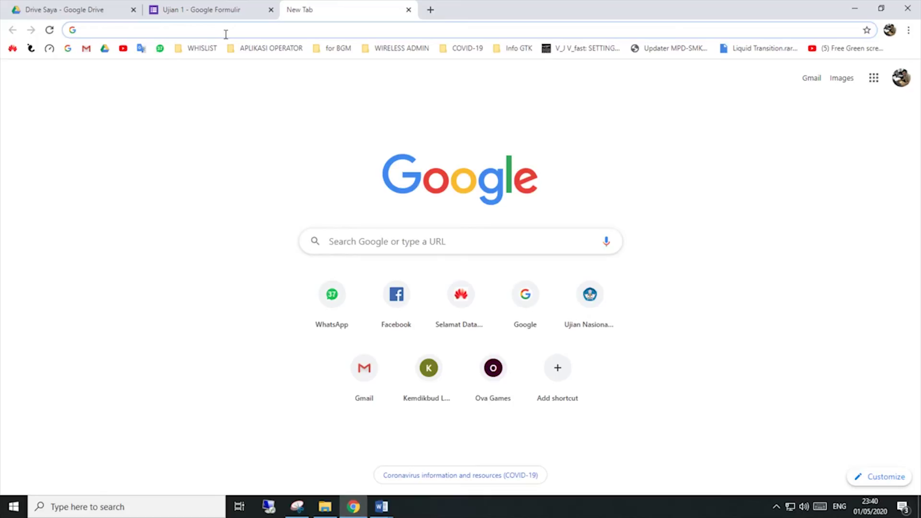
key(ctrl+v)
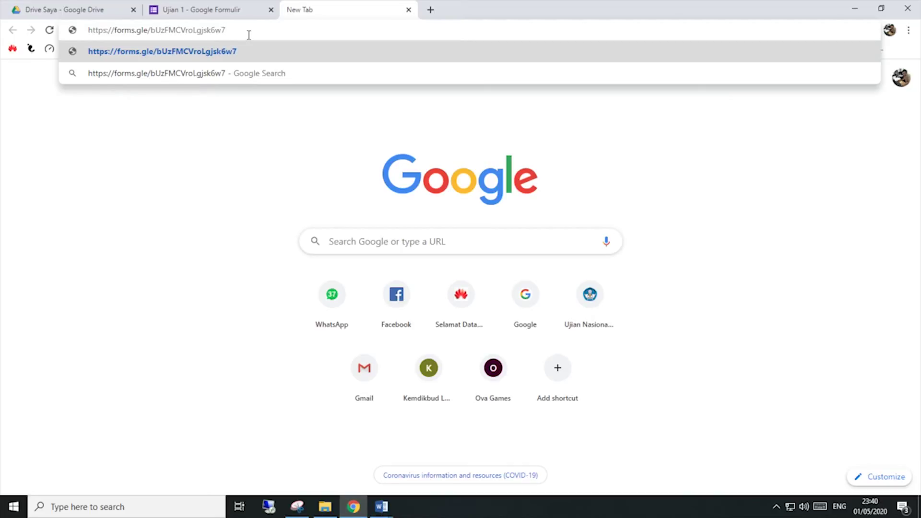
key(Return)
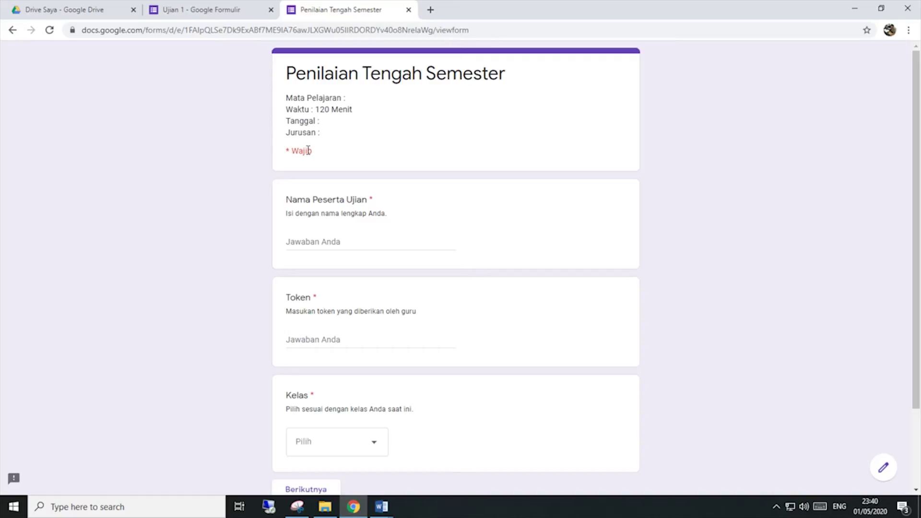
Step: Enter the participant's name and the exam token
click(332, 243)
text(Sideri )
text(Medi)
key(BackSpace)
text(di)
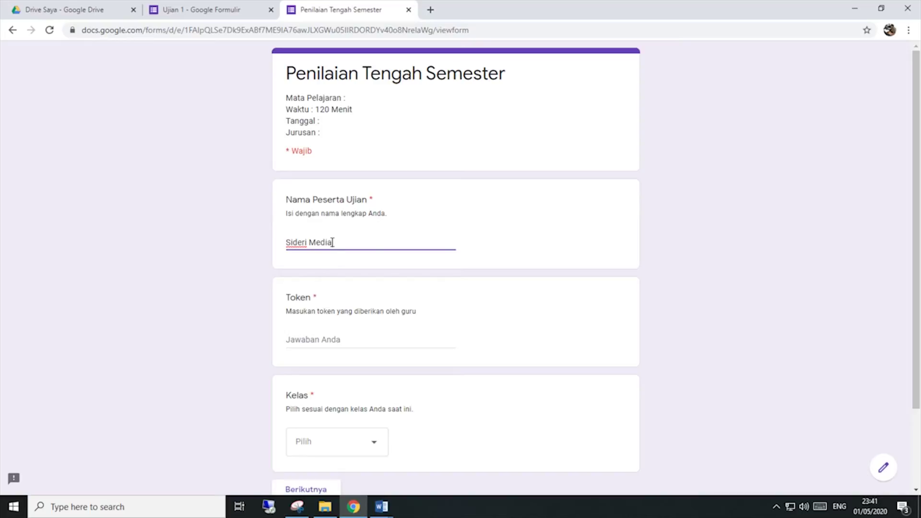
key(Tab)
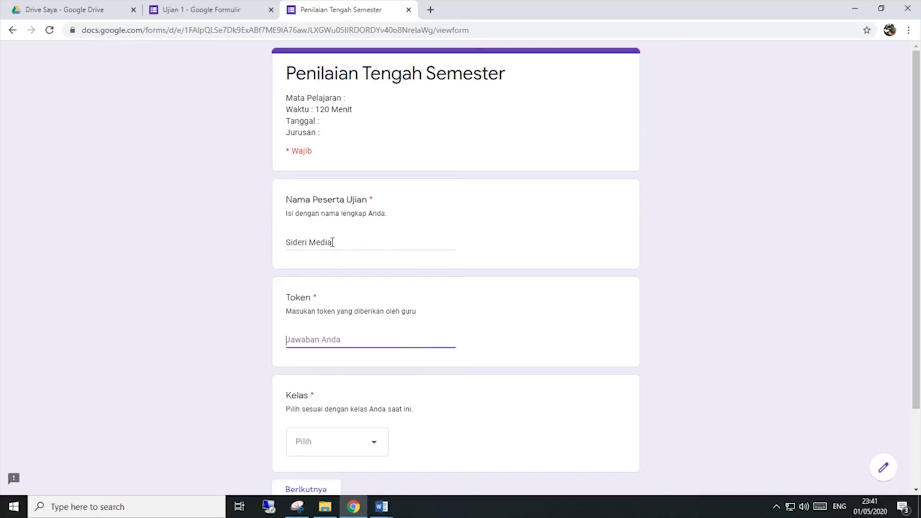
text(789XYZ)
scroll(335, 243, down, 3)
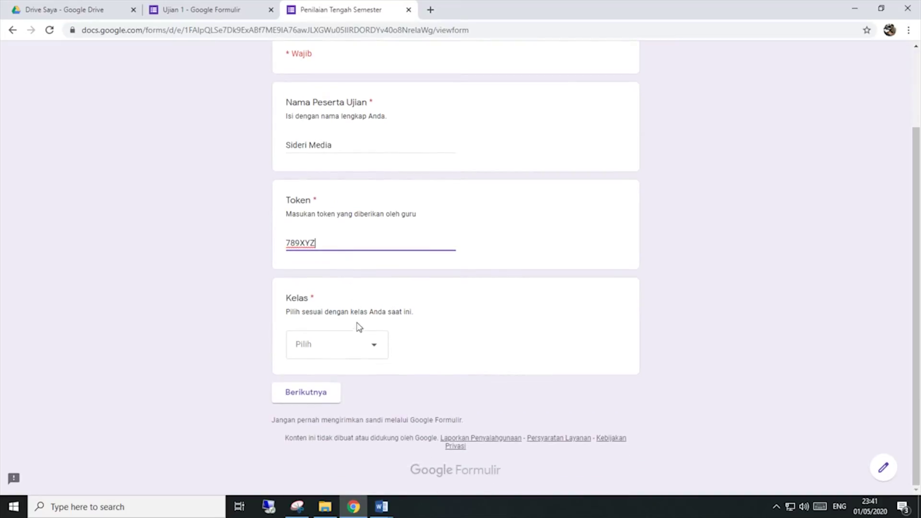
click(350, 325)
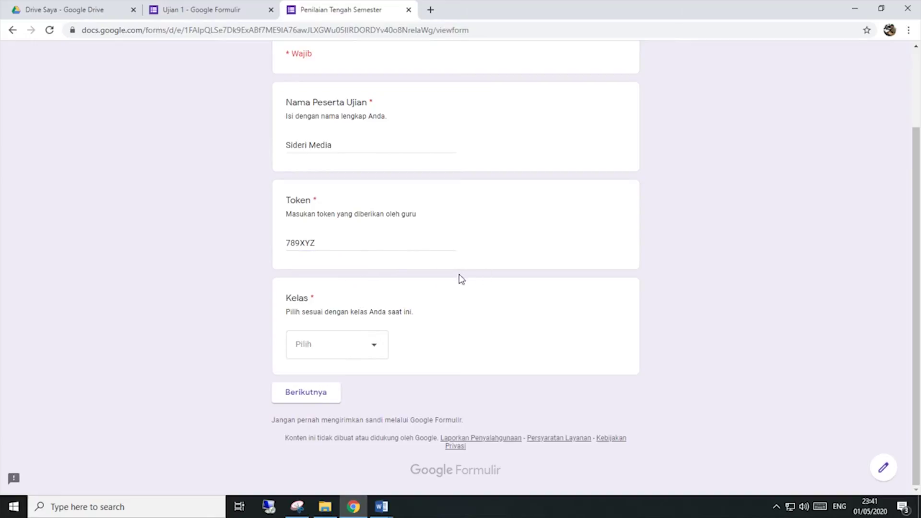
Step: Confirm a wrong token is rejected, then restore the correct token
click(332, 244)
key(BackSpace)
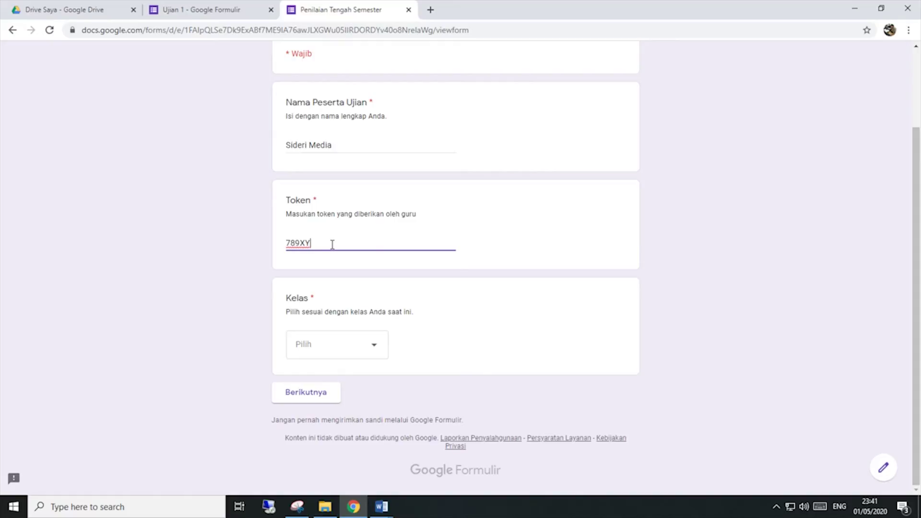
double_click(332, 245)
click(335, 297)
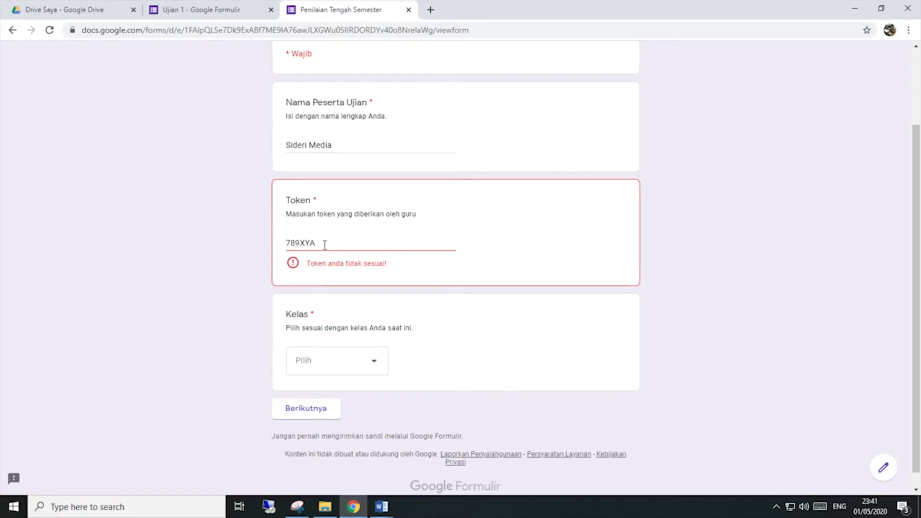
click(342, 240)
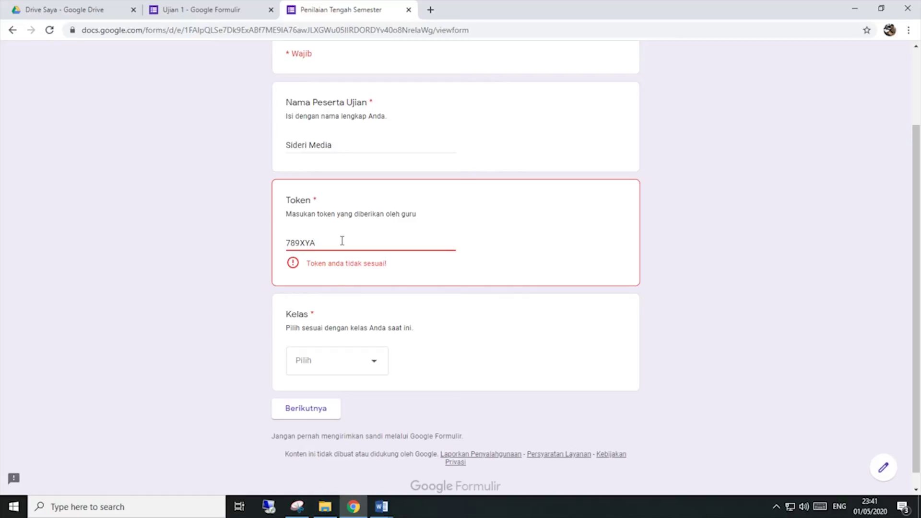
text(Z)
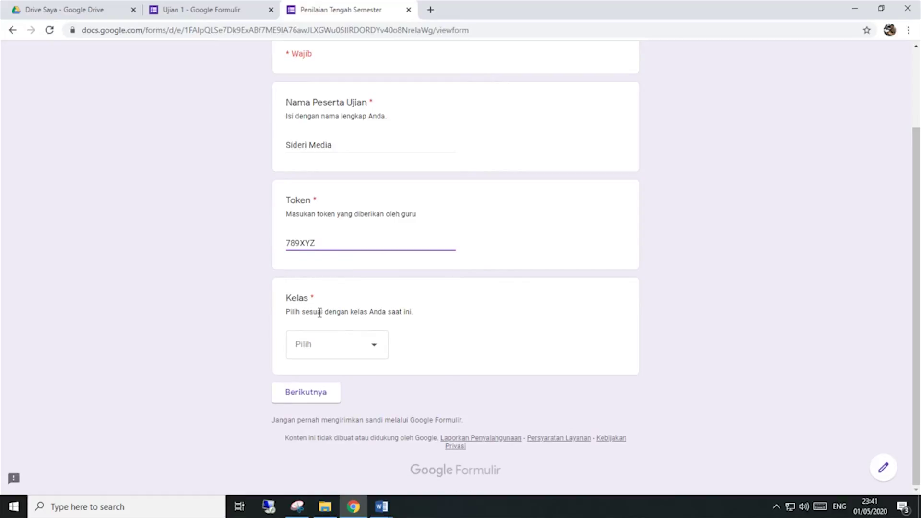
Step: Choose class XII AKL 1 and continue to the next section
click(320, 344)
click(328, 384)
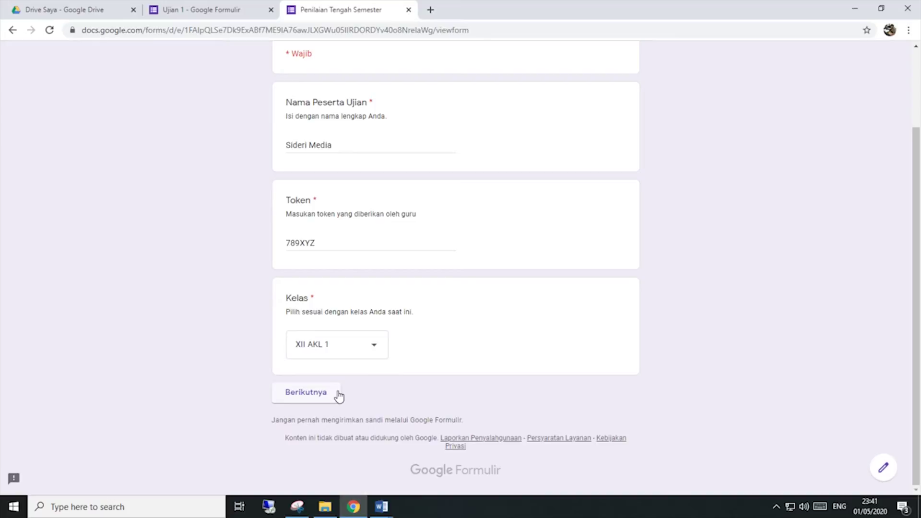
click(336, 395)
Step: Answer the multiple-choice questions: matrix A, exponent 4, wawasan nusantara, right-hand graph
click(323, 393)
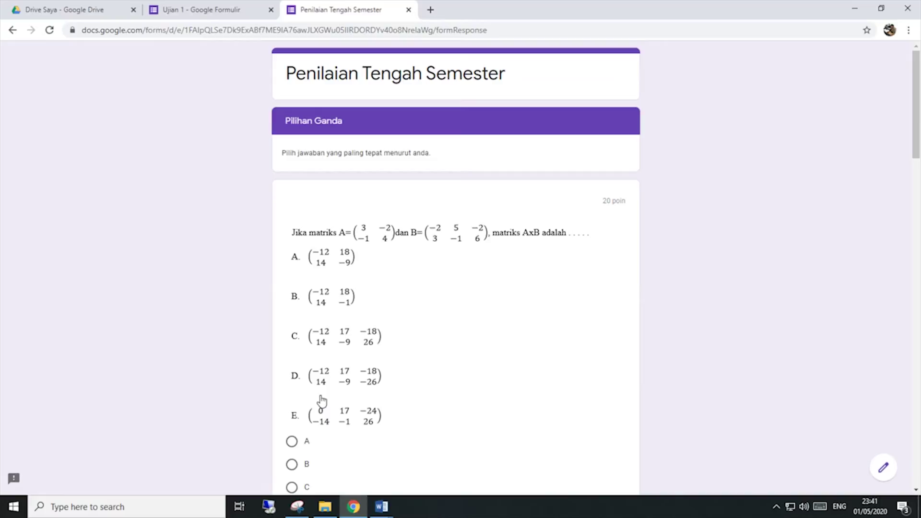
scroll(323, 398, down, 10)
scroll(320, 397, up, 10)
scroll(476, 347, down, 3)
click(293, 310)
scroll(325, 356, down, 1)
scroll(324, 356, down, 4)
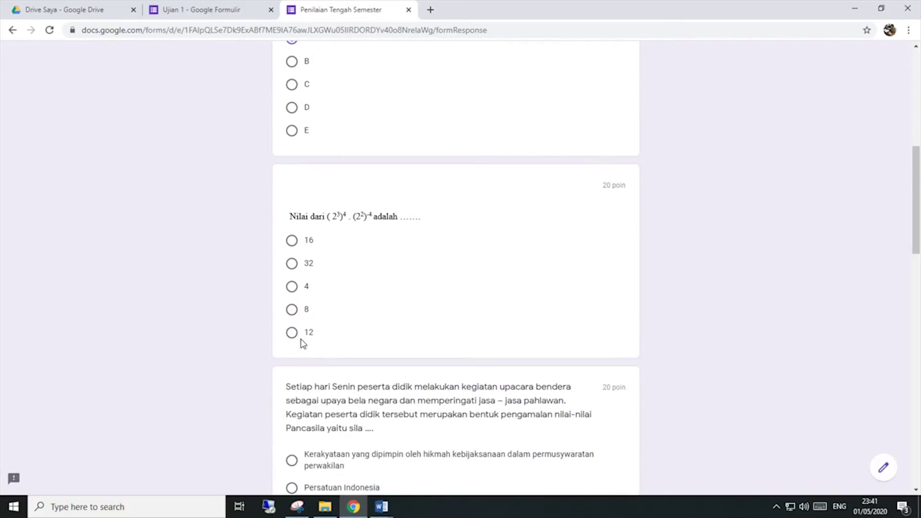
click(292, 286)
scroll(309, 343, down, 8)
click(292, 323)
scroll(297, 331, down, 10)
click(472, 194)
scroll(452, 309, up, 20)
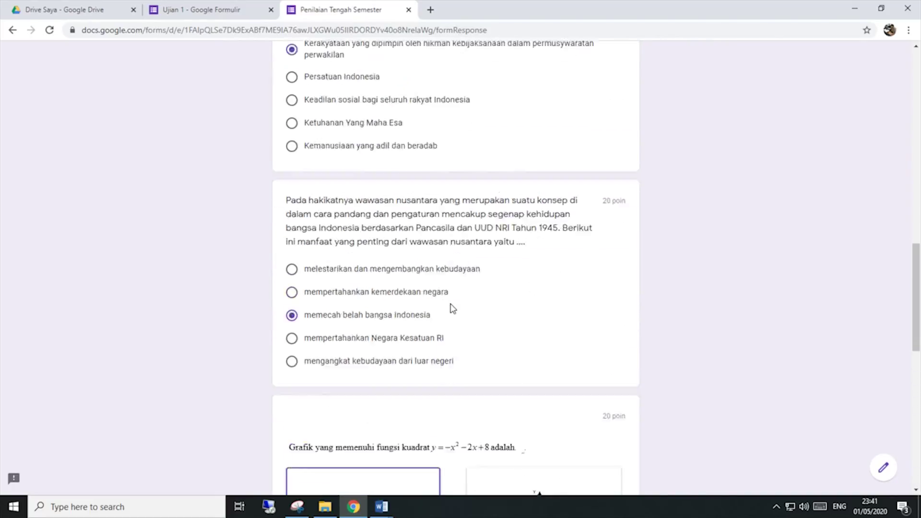
scroll(453, 309, down, 20)
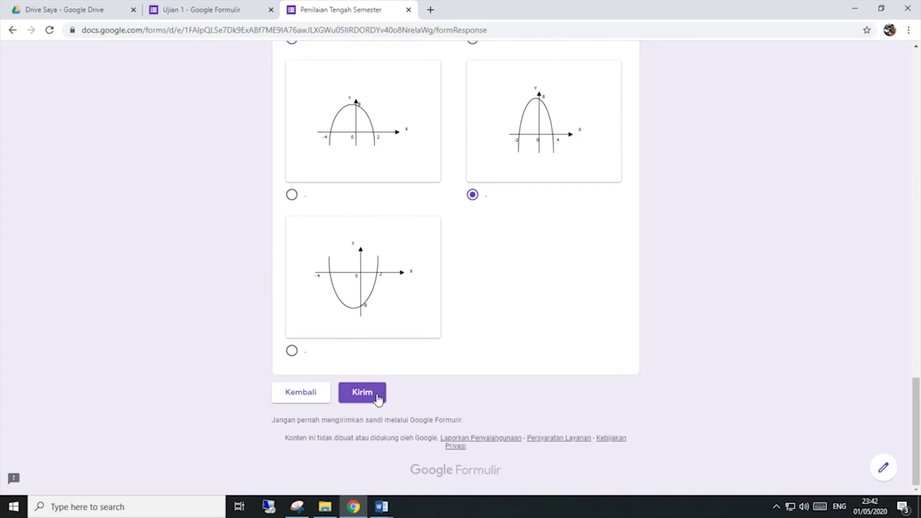
Step: Submit the quiz answers to reach the thank-you confirmation
click(362, 393)
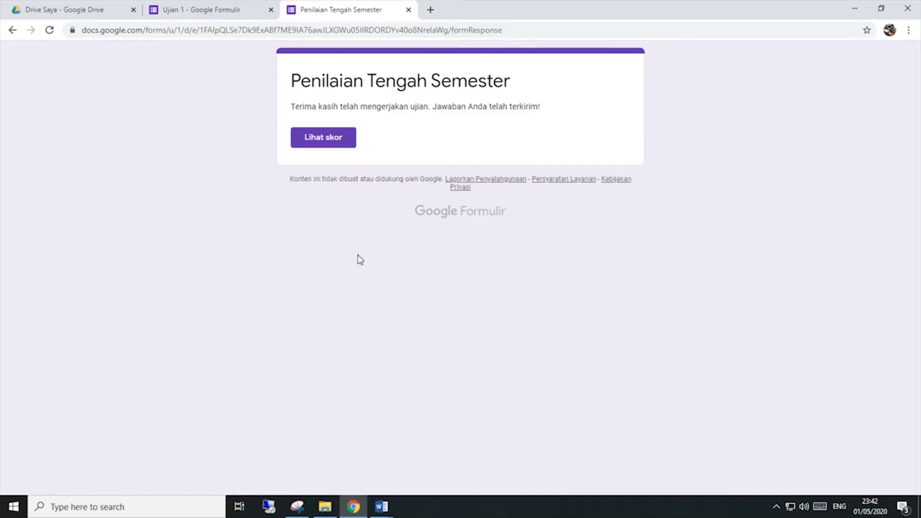
drag(553, 113, 429, 106)
click(297, 109)
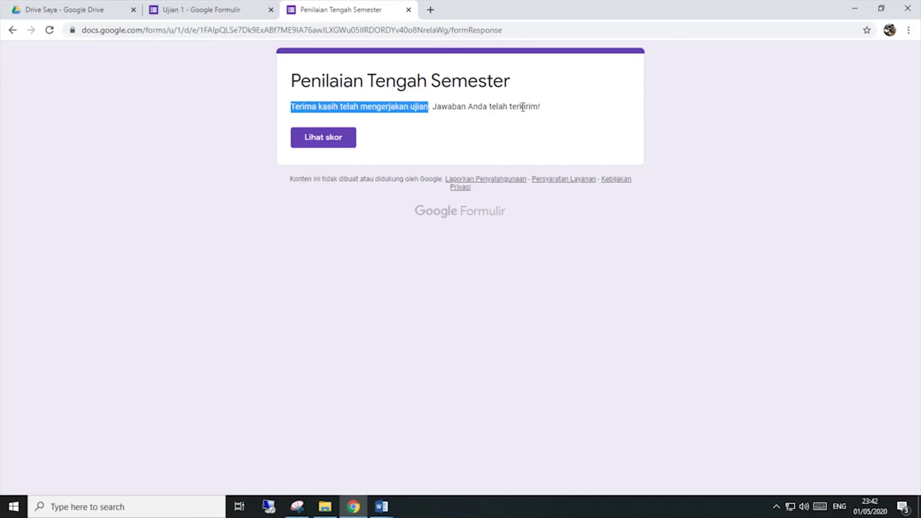
click(556, 113)
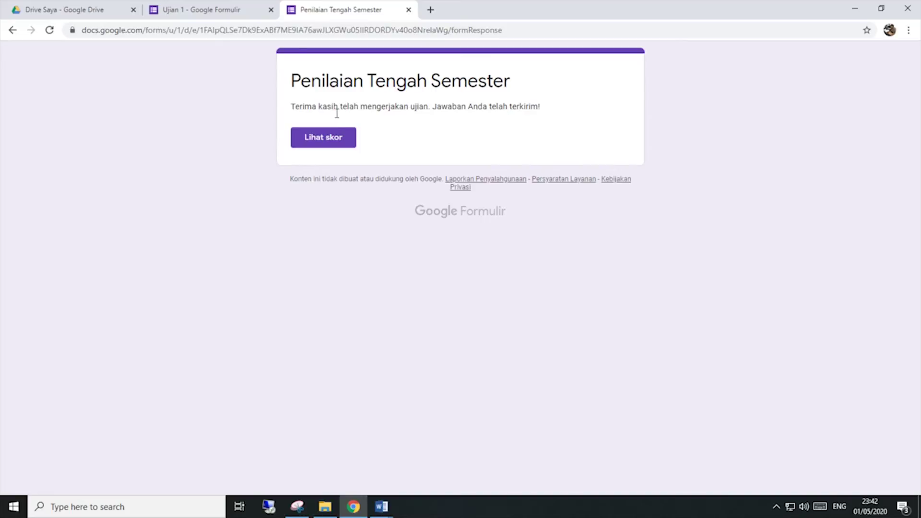
Step: Check the 20/100 score in its own tab, then close it
click(336, 140)
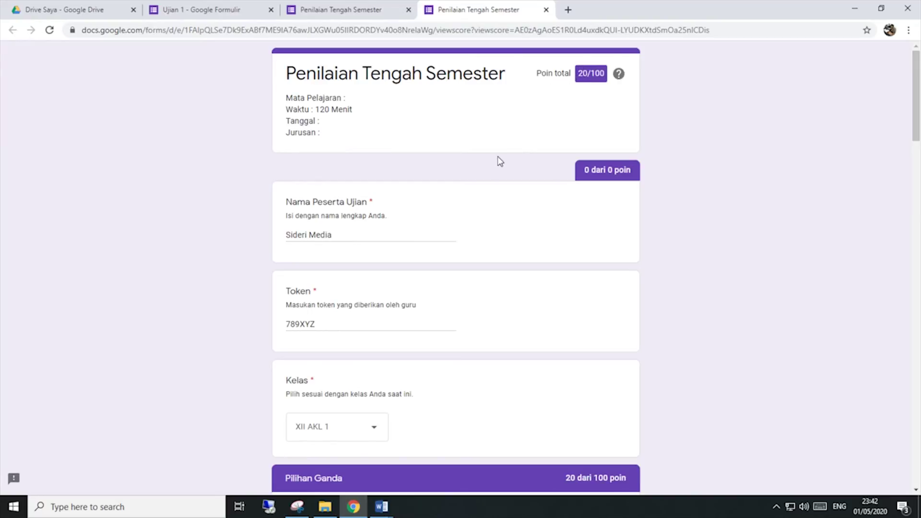
scroll(498, 160, down, 8)
scroll(499, 161, down, 20)
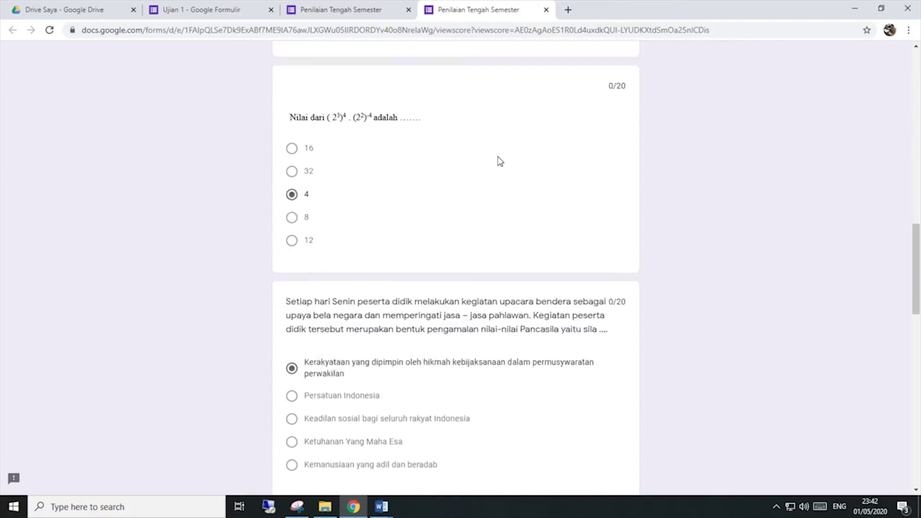
scroll(499, 161, down, 8)
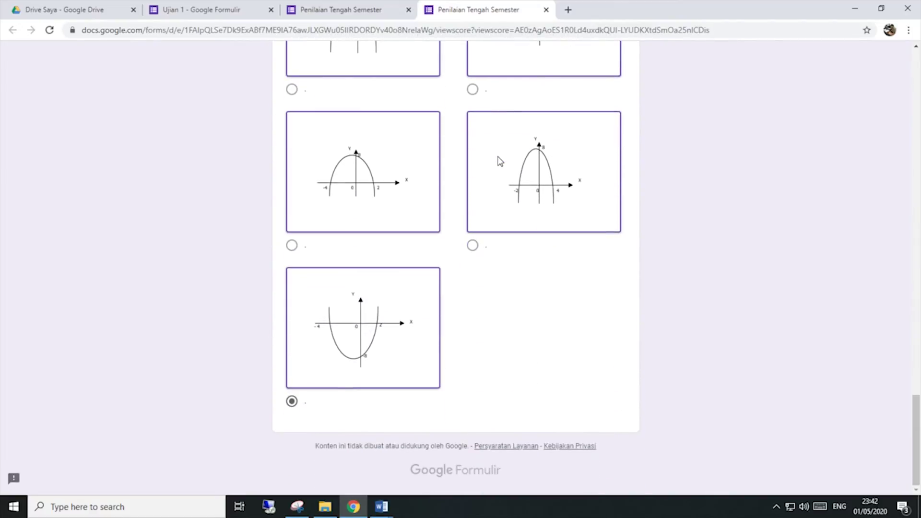
scroll(498, 161, up, 20)
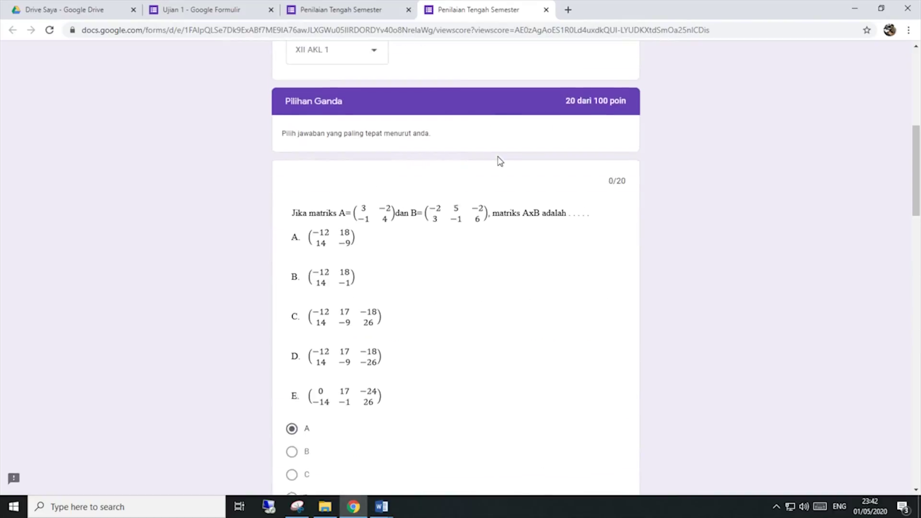
click(545, 10)
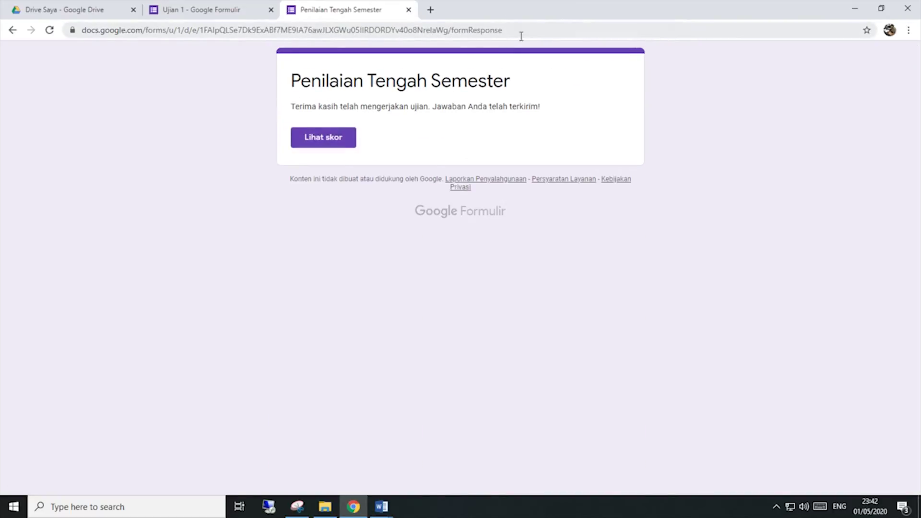
click(408, 9)
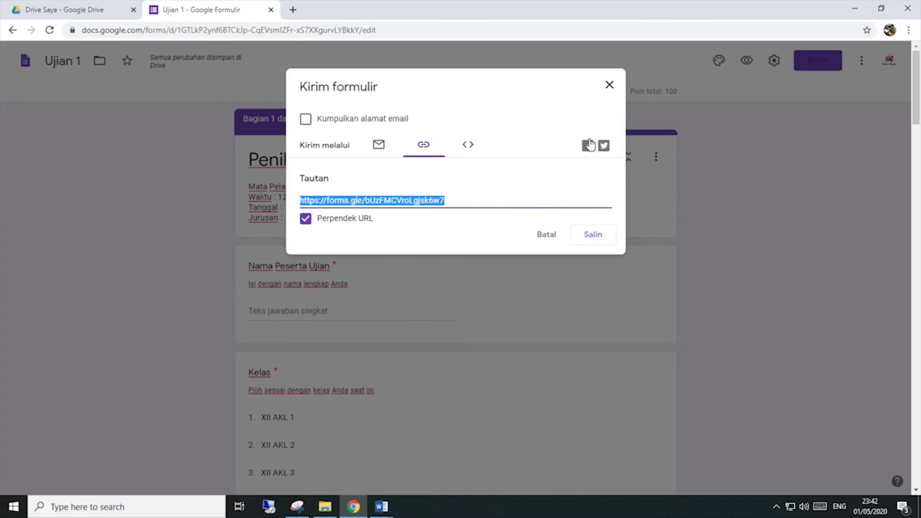
click(609, 85)
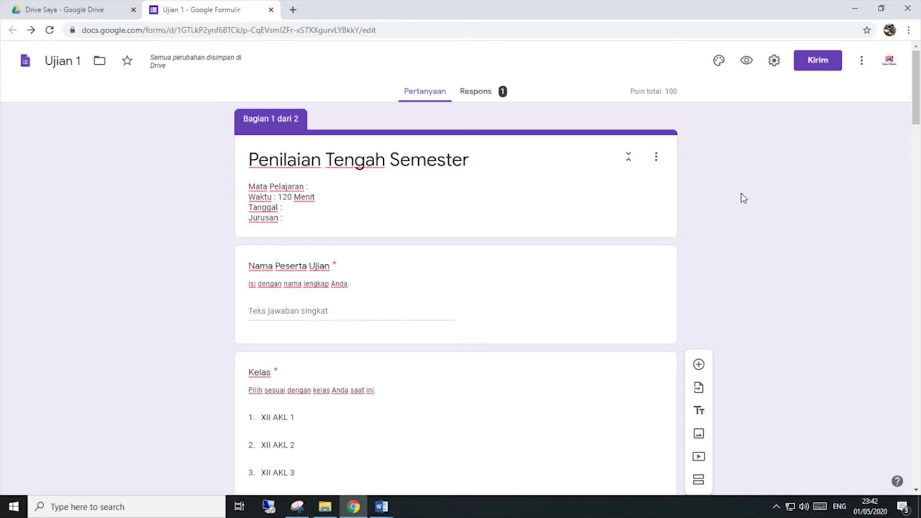
click(772, 63)
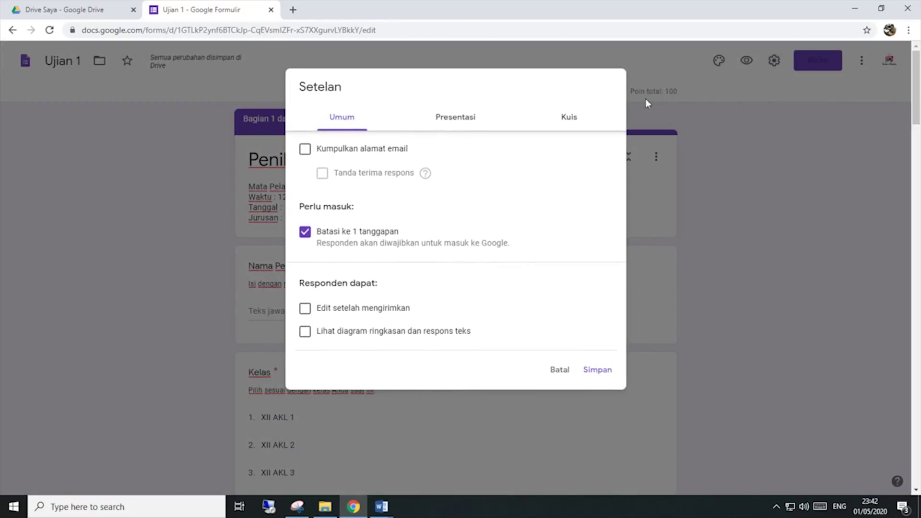
click(477, 124)
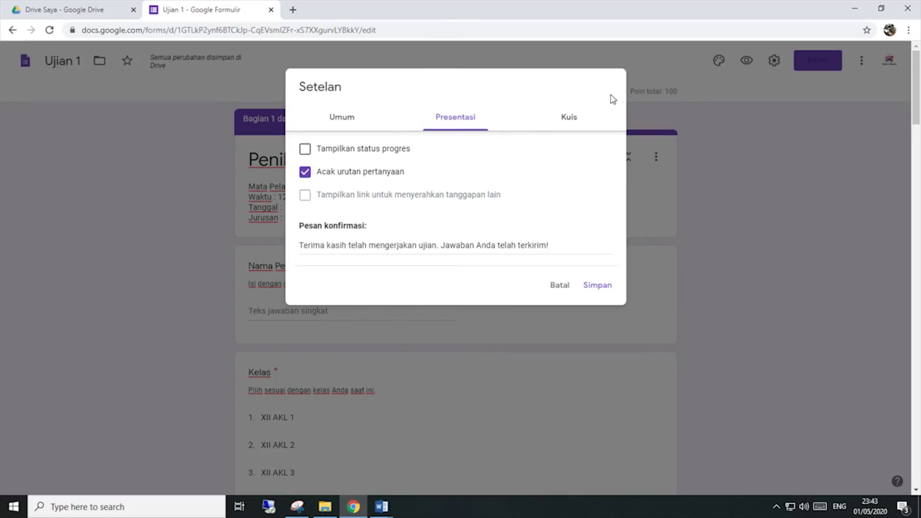
click(560, 286)
click(817, 61)
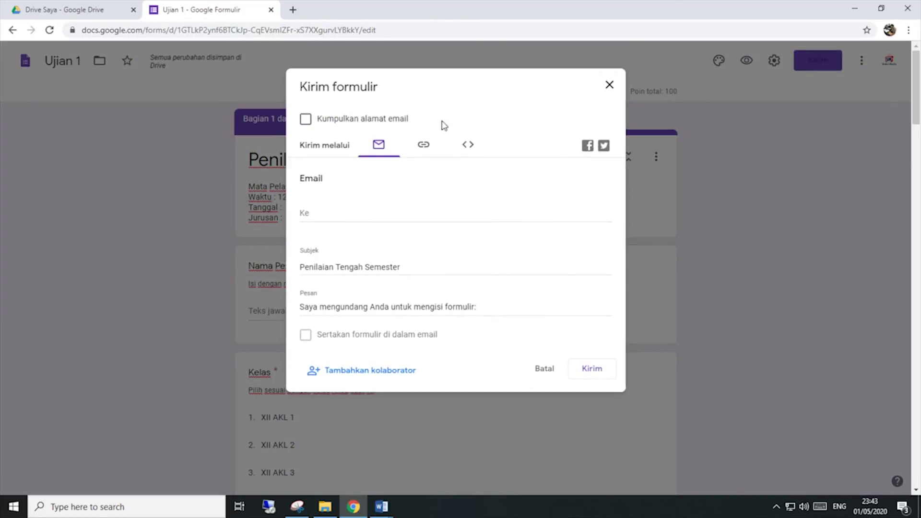
click(413, 149)
click(388, 198)
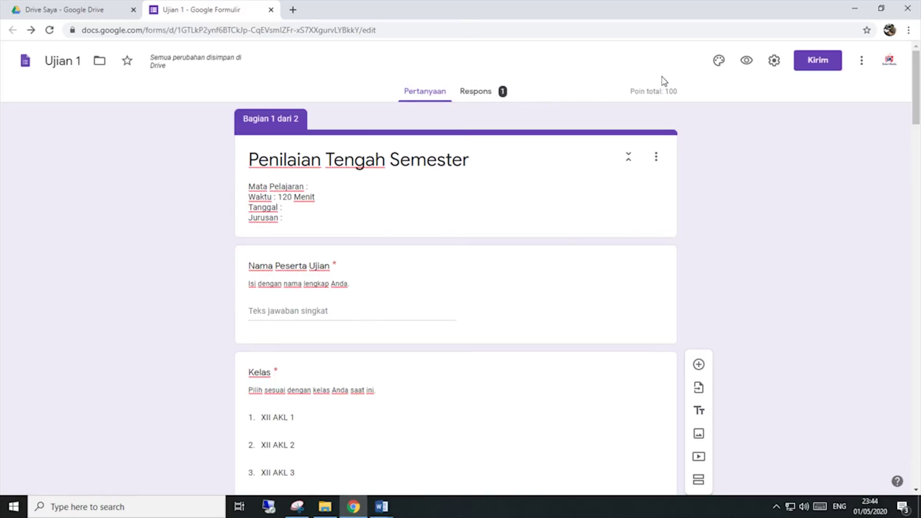
Step: Open the Respons tab, dismiss the tip, and review the 1-response, 20/100 summary
click(480, 96)
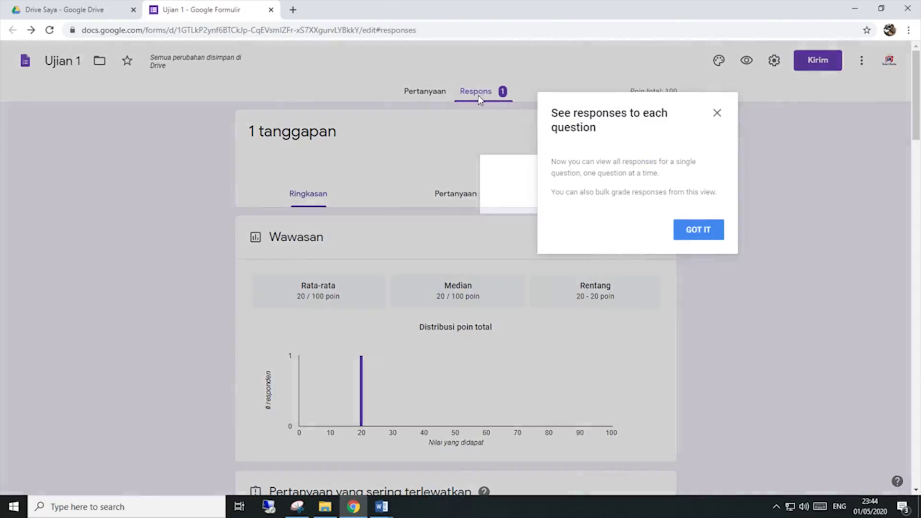
scroll(480, 173, down, 3)
scroll(479, 173, up, 3)
click(681, 228)
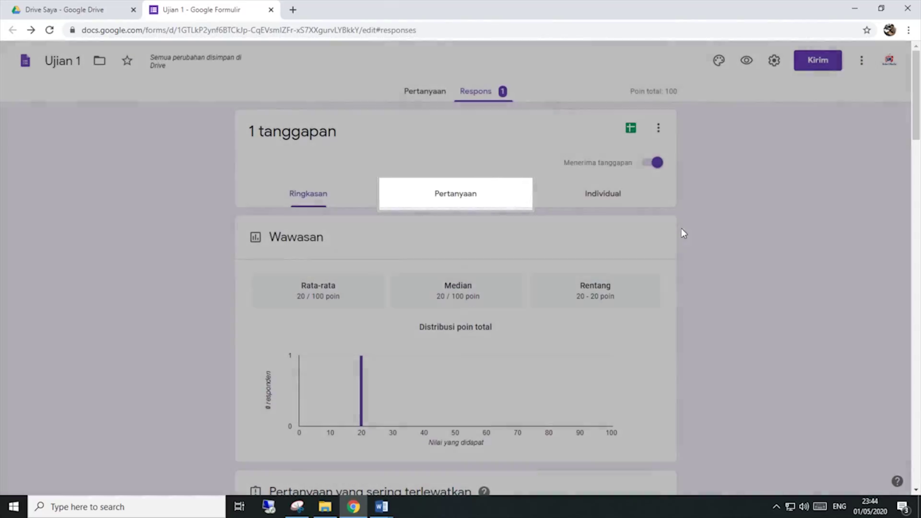
scroll(451, 210, down, 9)
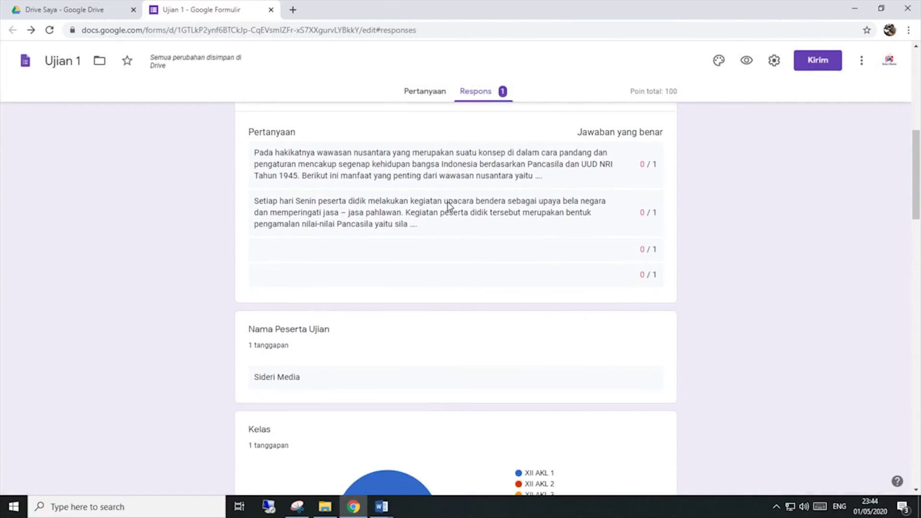
scroll(448, 207, down, 3)
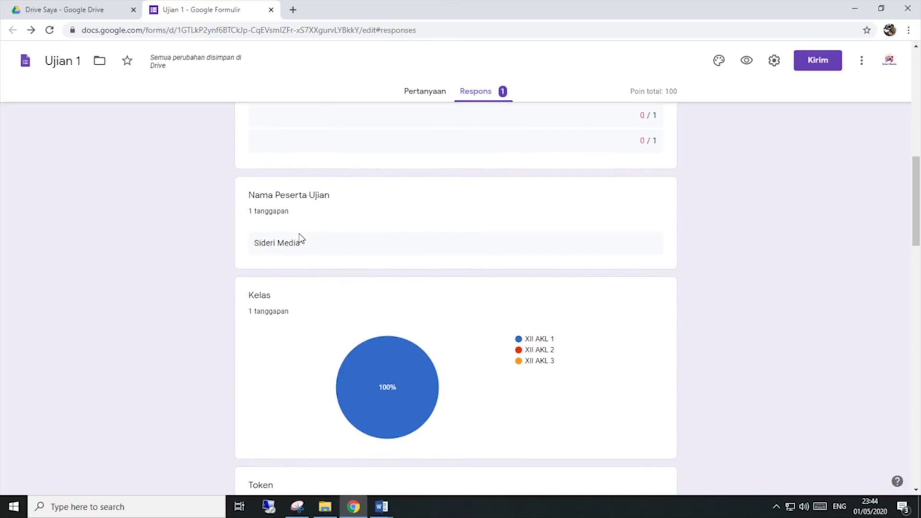
scroll(331, 242, up, 12)
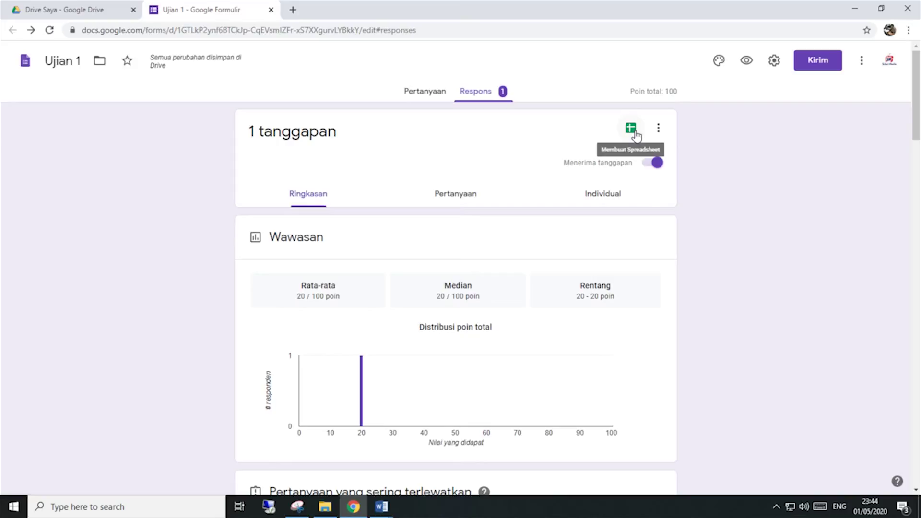
Step: Create a new linked response spreadsheet named 'HASIL UJIAN 1'
click(631, 129)
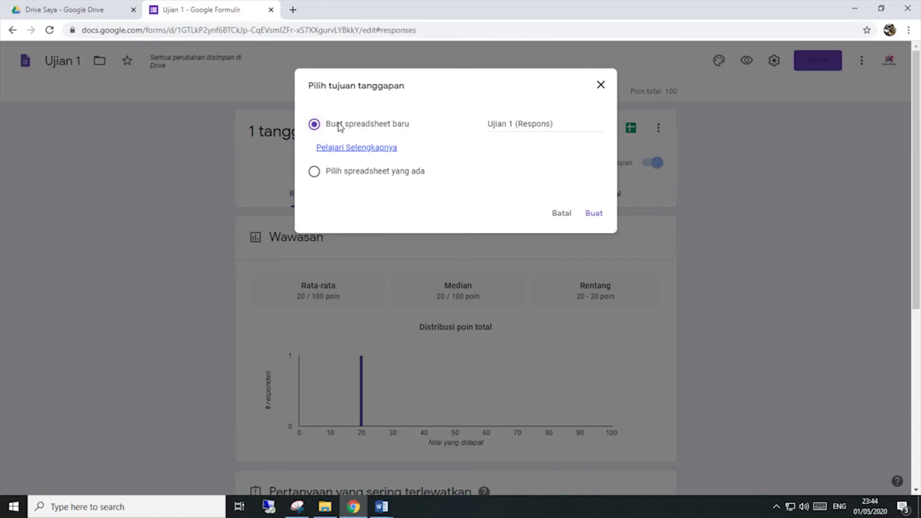
drag(555, 124, 482, 127)
click(556, 124)
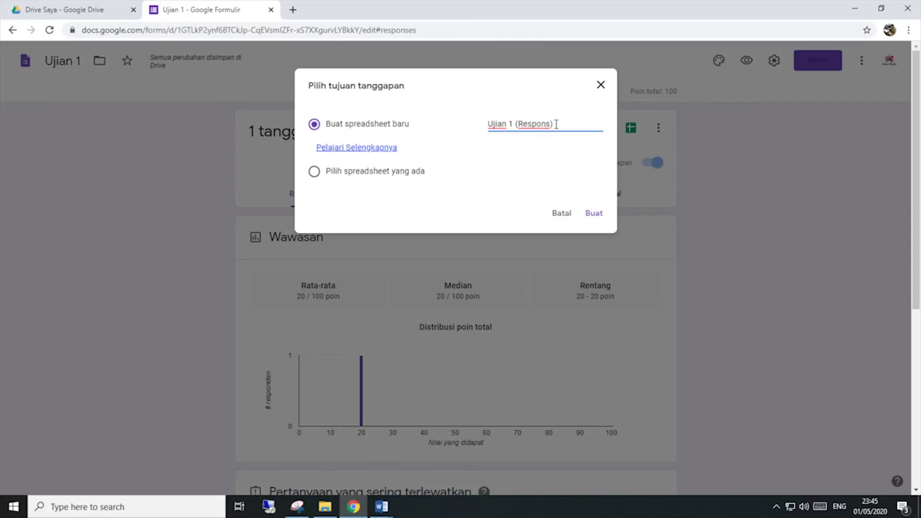
drag(555, 124, 385, 125)
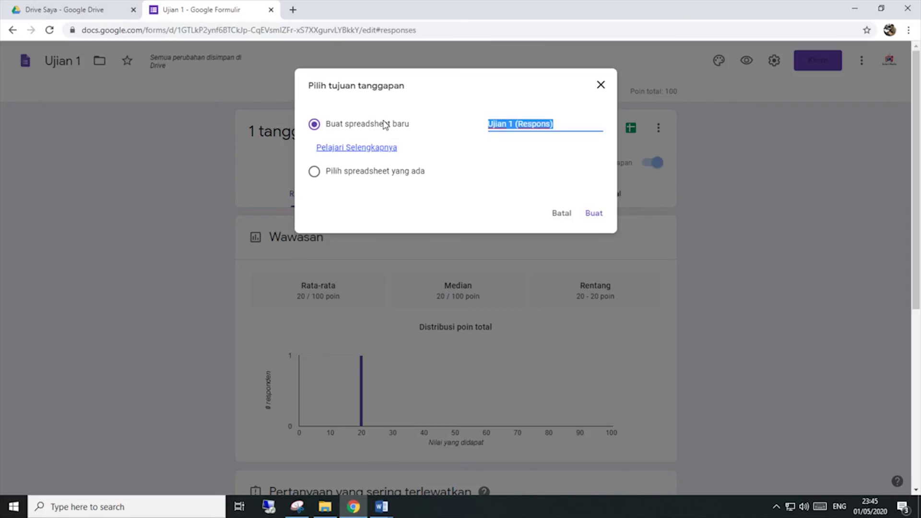
text(HASIL UJIAN 1)
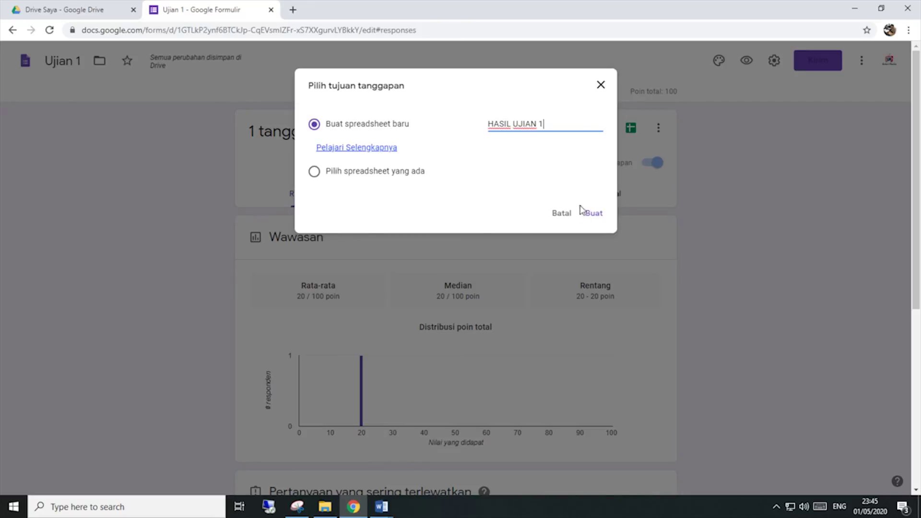
click(593, 214)
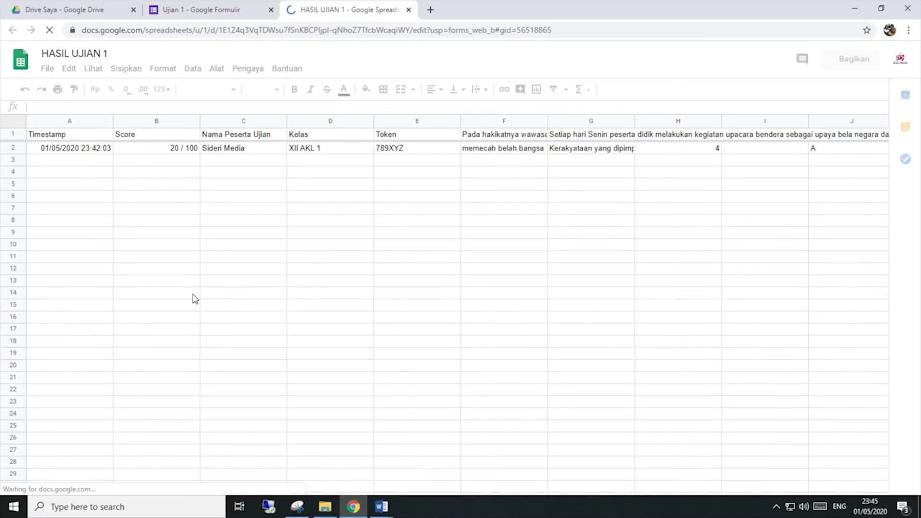
click(85, 153)
click(13, 149)
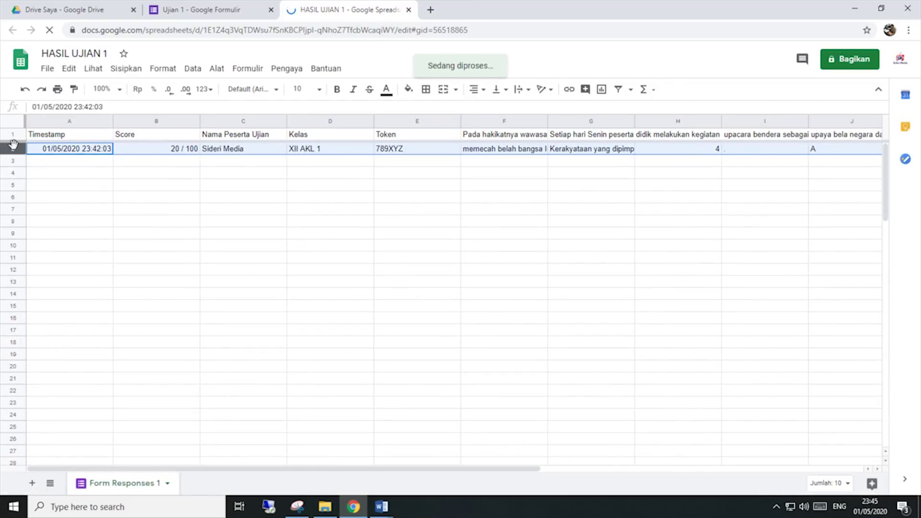
click(215, 153)
click(176, 158)
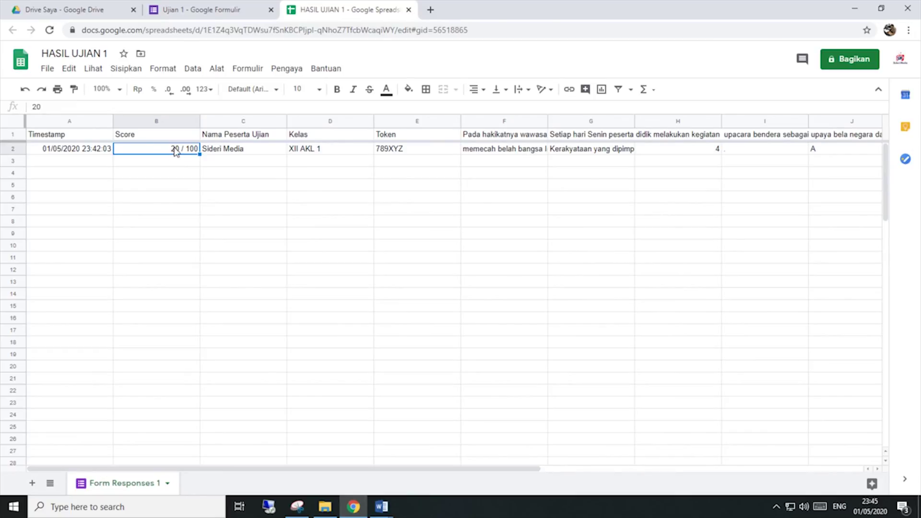
click(177, 180)
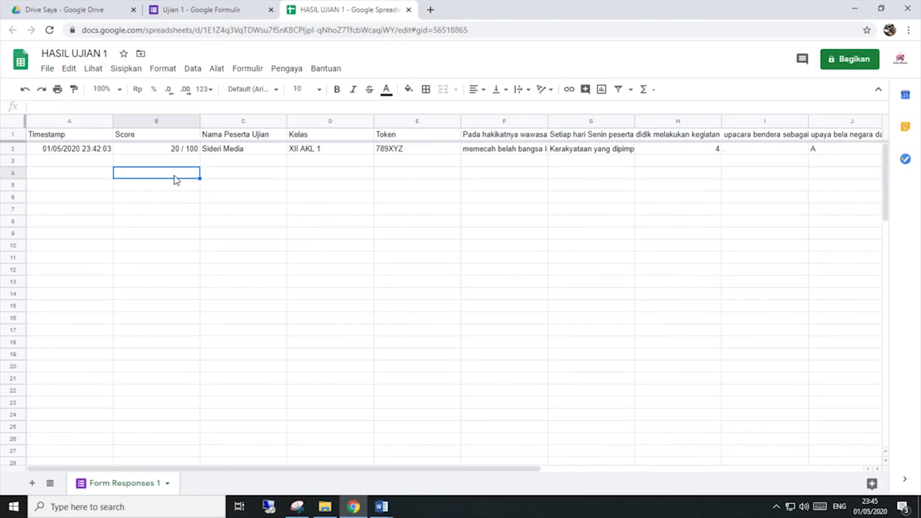
drag(243, 469, 118, 437)
click(161, 135)
click(164, 152)
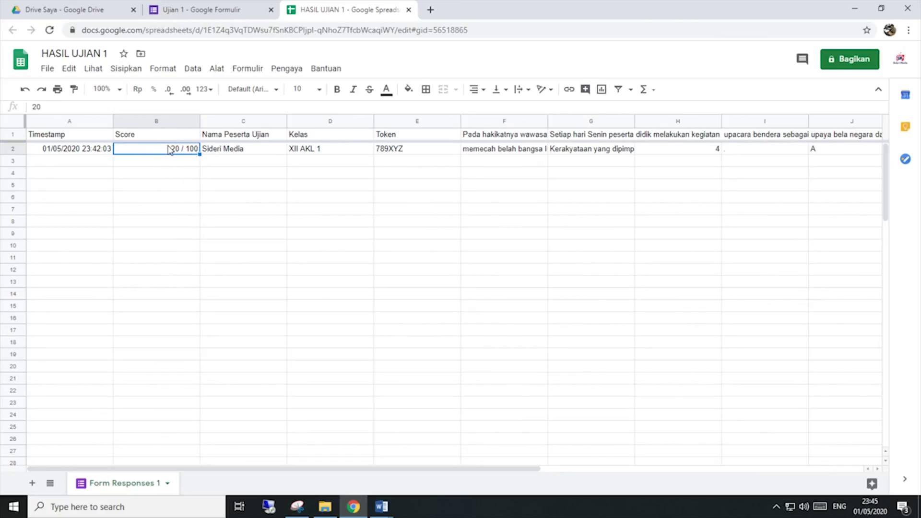
click(237, 152)
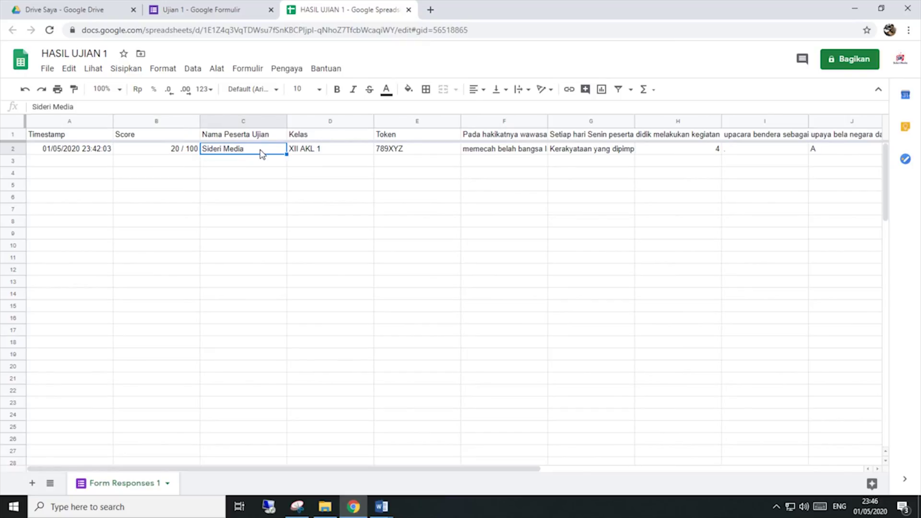
click(174, 152)
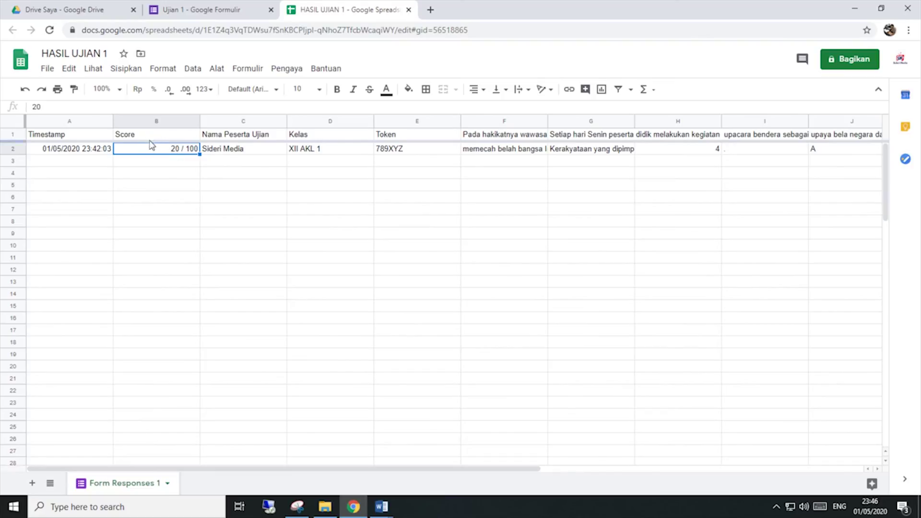
Step: Download the response sheet as HASIL UJIAN 1.xlsx and open it from the download bar
click(50, 72)
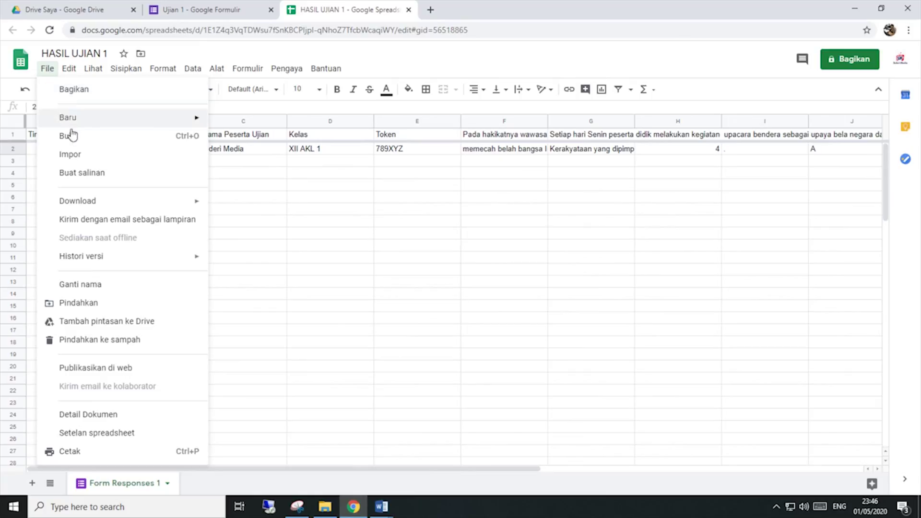
mouse_move(113, 204)
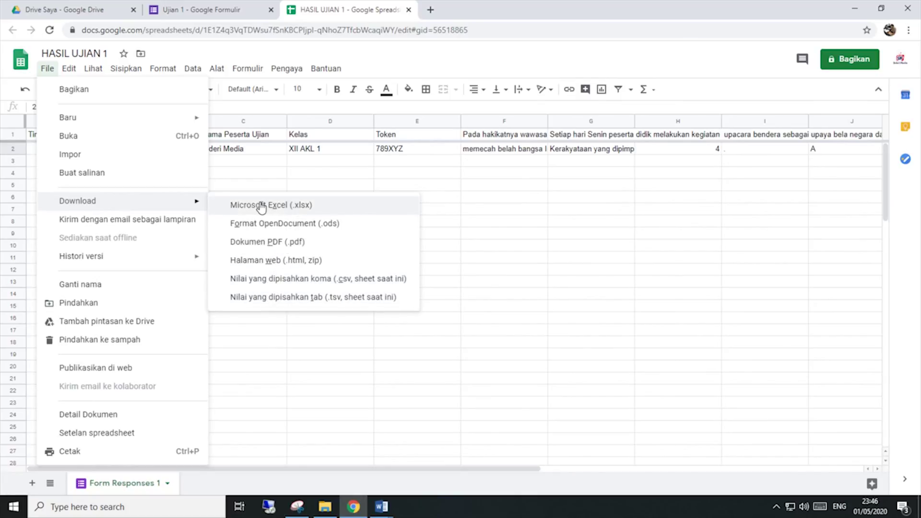
click(283, 206)
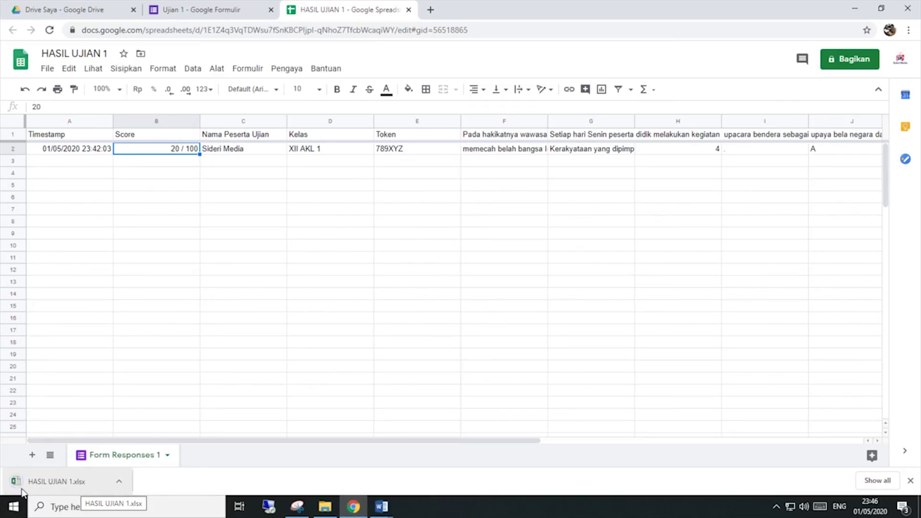
click(61, 492)
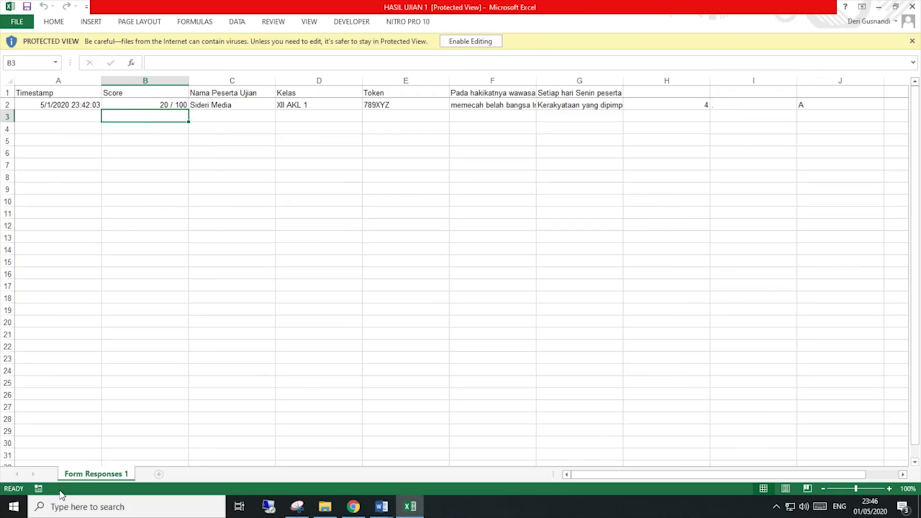
Step: Dismiss the activation prompt, enable editing, and inspect row 2's timestamp, score, class and name
click(577, 363)
click(474, 41)
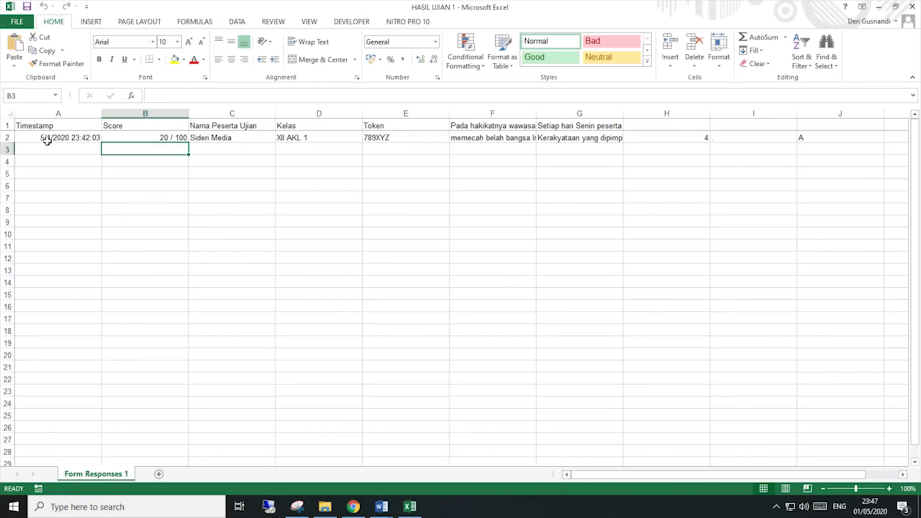
click(47, 140)
click(171, 136)
click(303, 137)
click(216, 137)
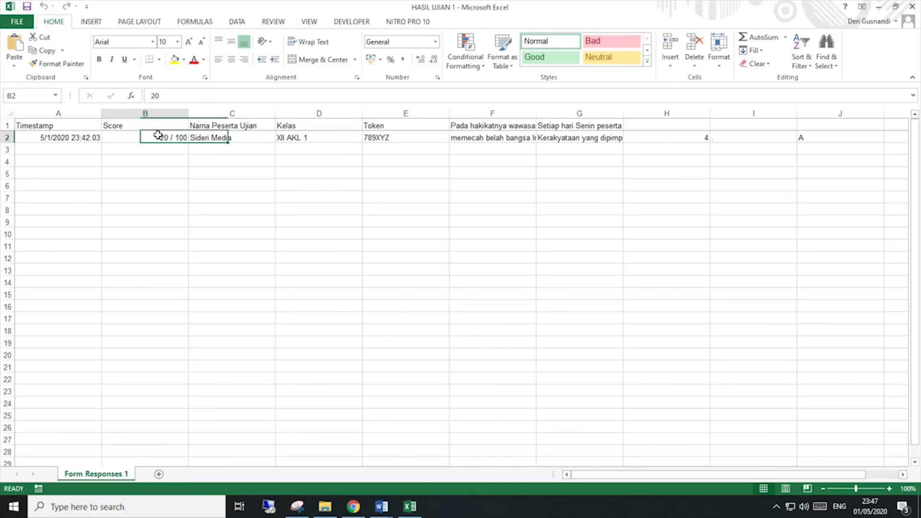
click(158, 137)
click(71, 136)
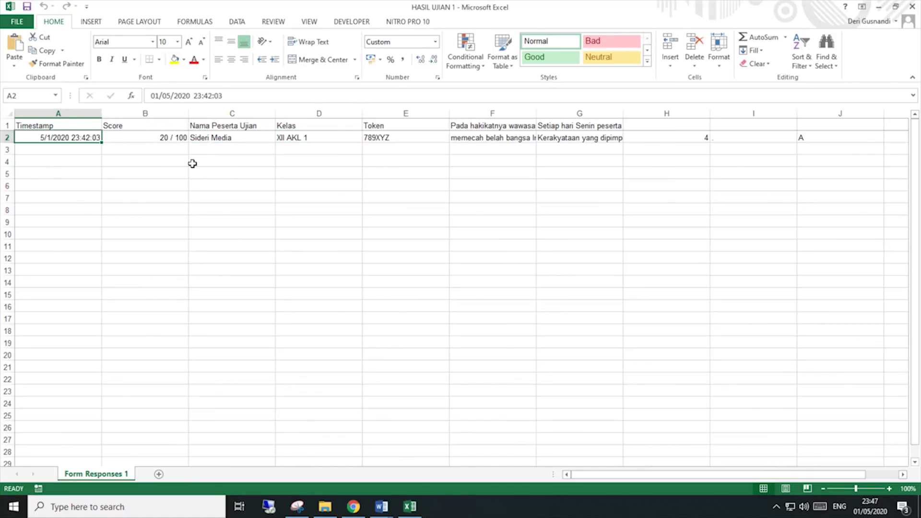
Step: Review the response's exam token, first answer, and the first two question headers
click(290, 207)
click(168, 138)
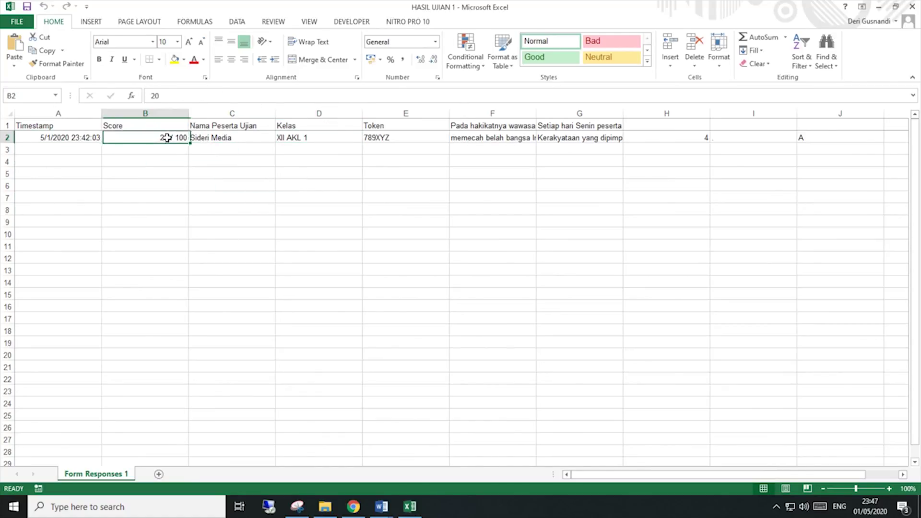
click(217, 137)
click(308, 137)
click(374, 137)
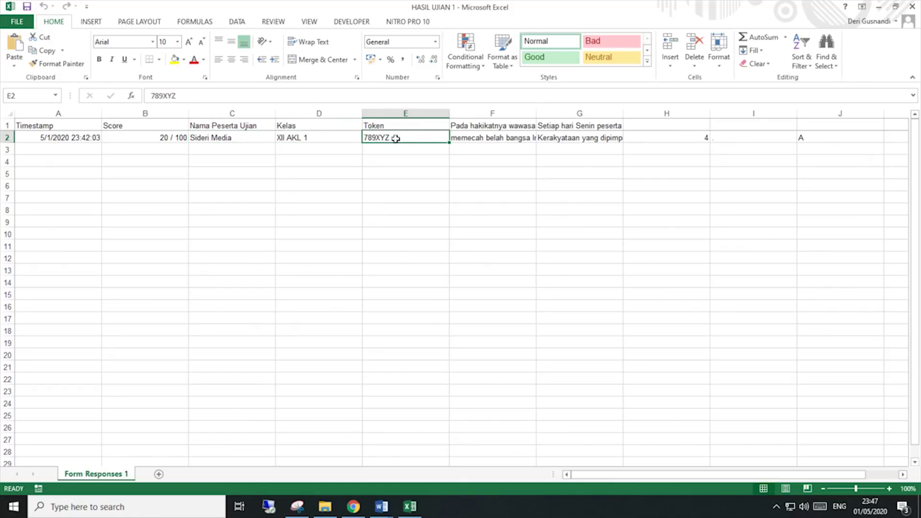
click(459, 137)
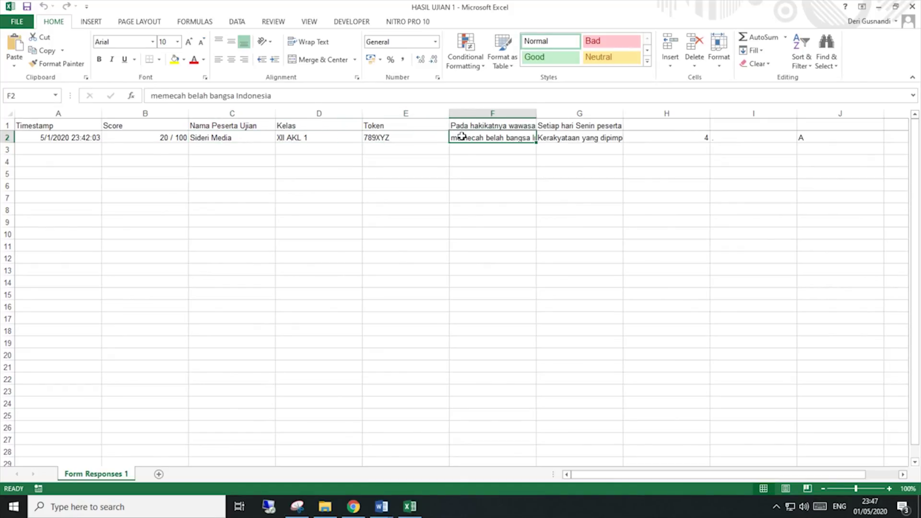
click(514, 124)
click(556, 124)
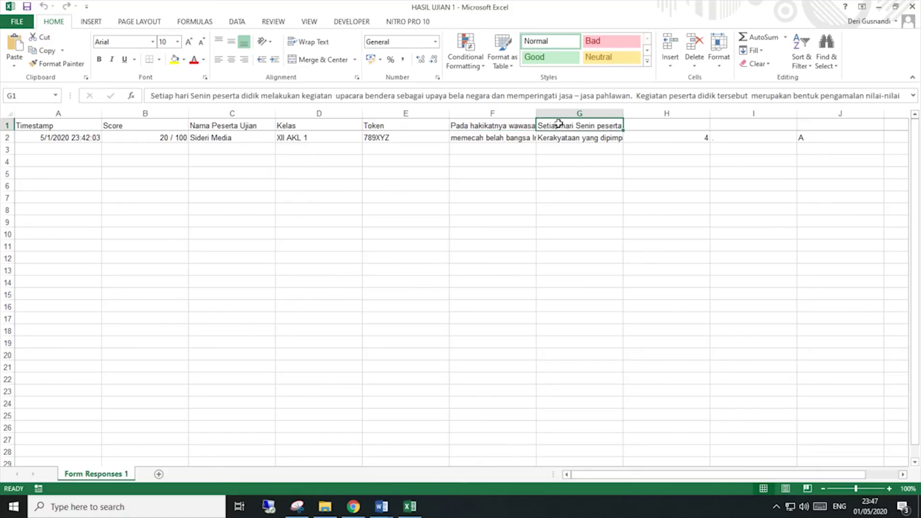
click(519, 136)
Step: Recheck the Timestamp column, then close the Excel workbook
click(75, 138)
click(64, 123)
click(66, 140)
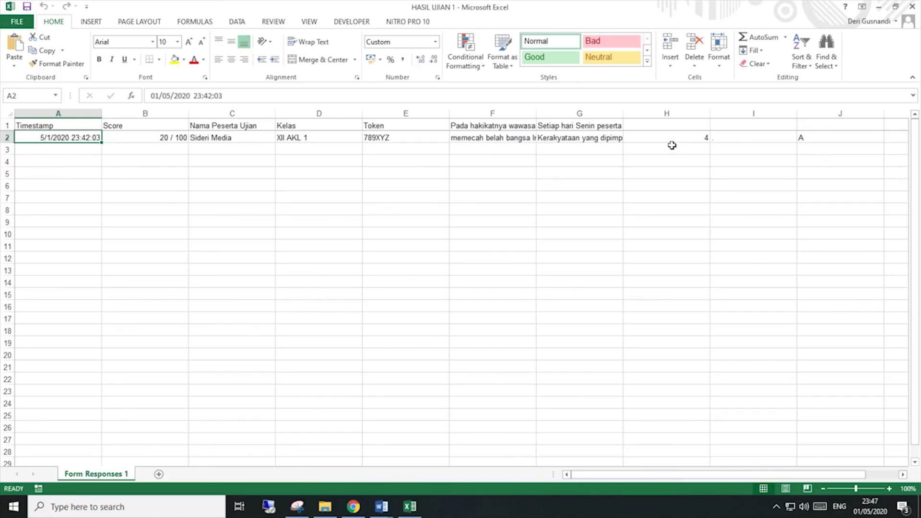
click(912, 6)
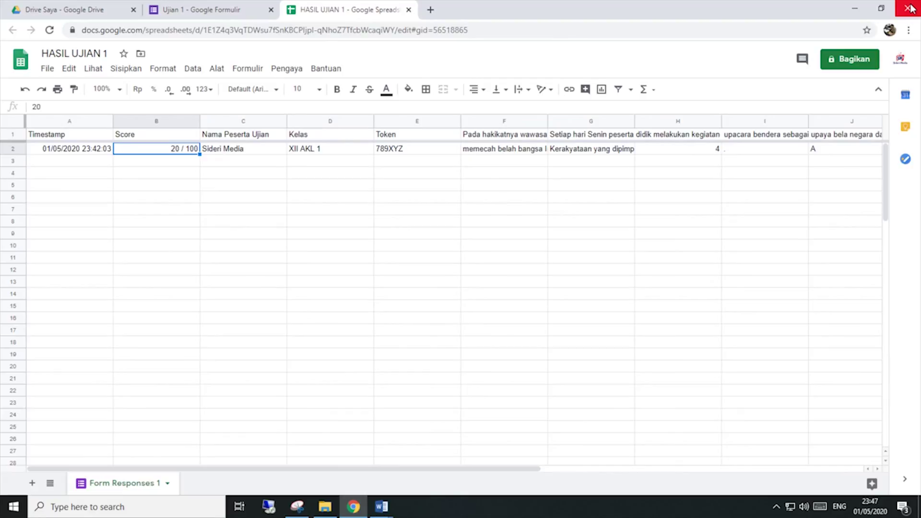